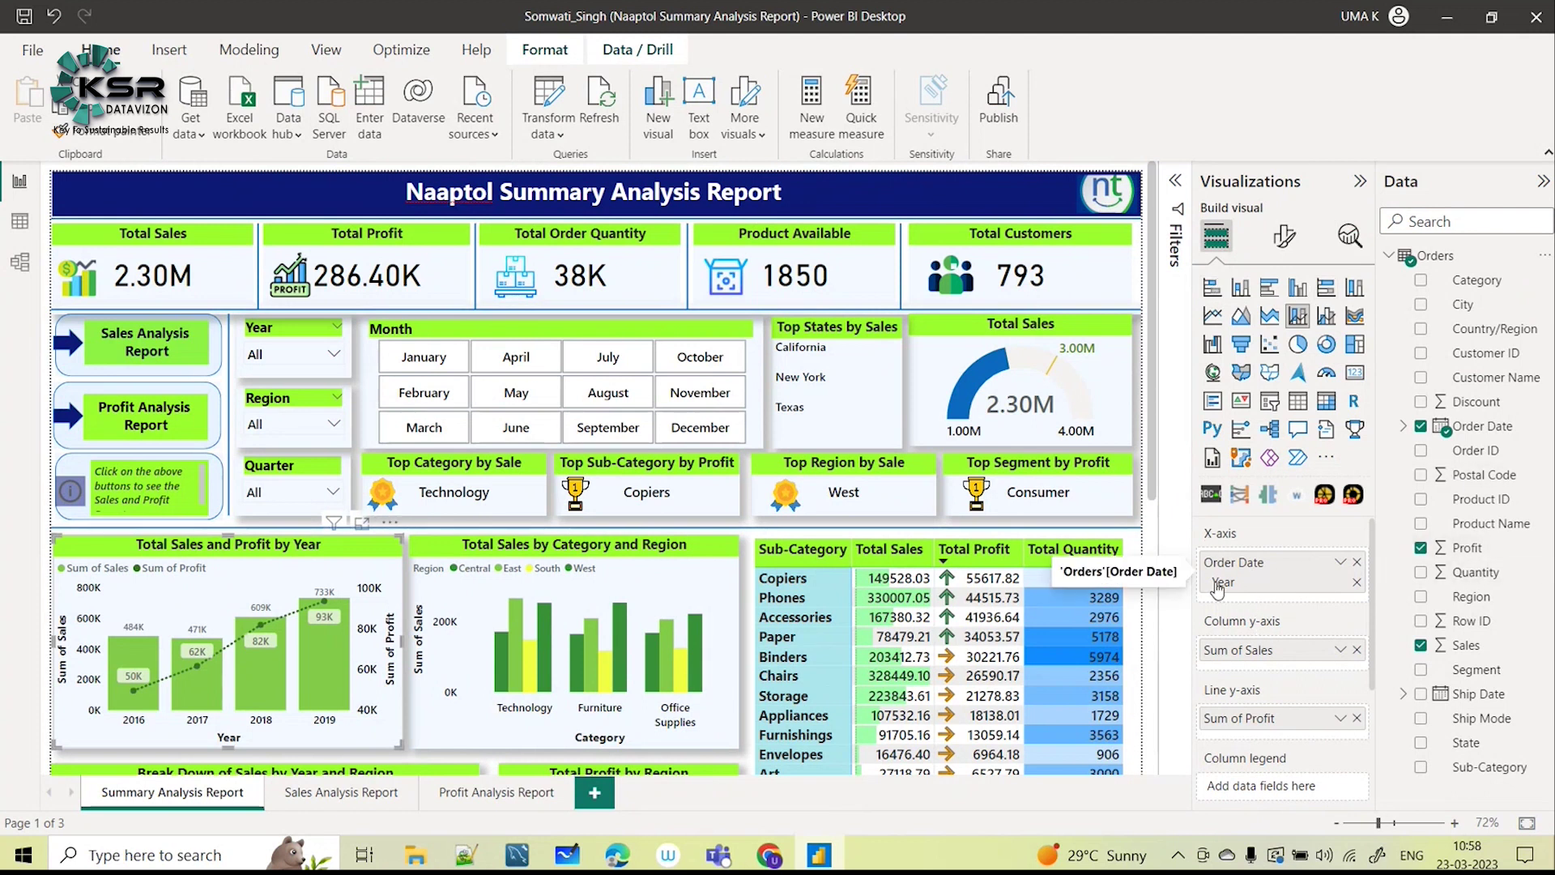
Switch the Visualizations pane to Format visual for the Total Sales and Profit by Year combo chart.
{"action": "left_click", "coordinate": [1284, 239]}
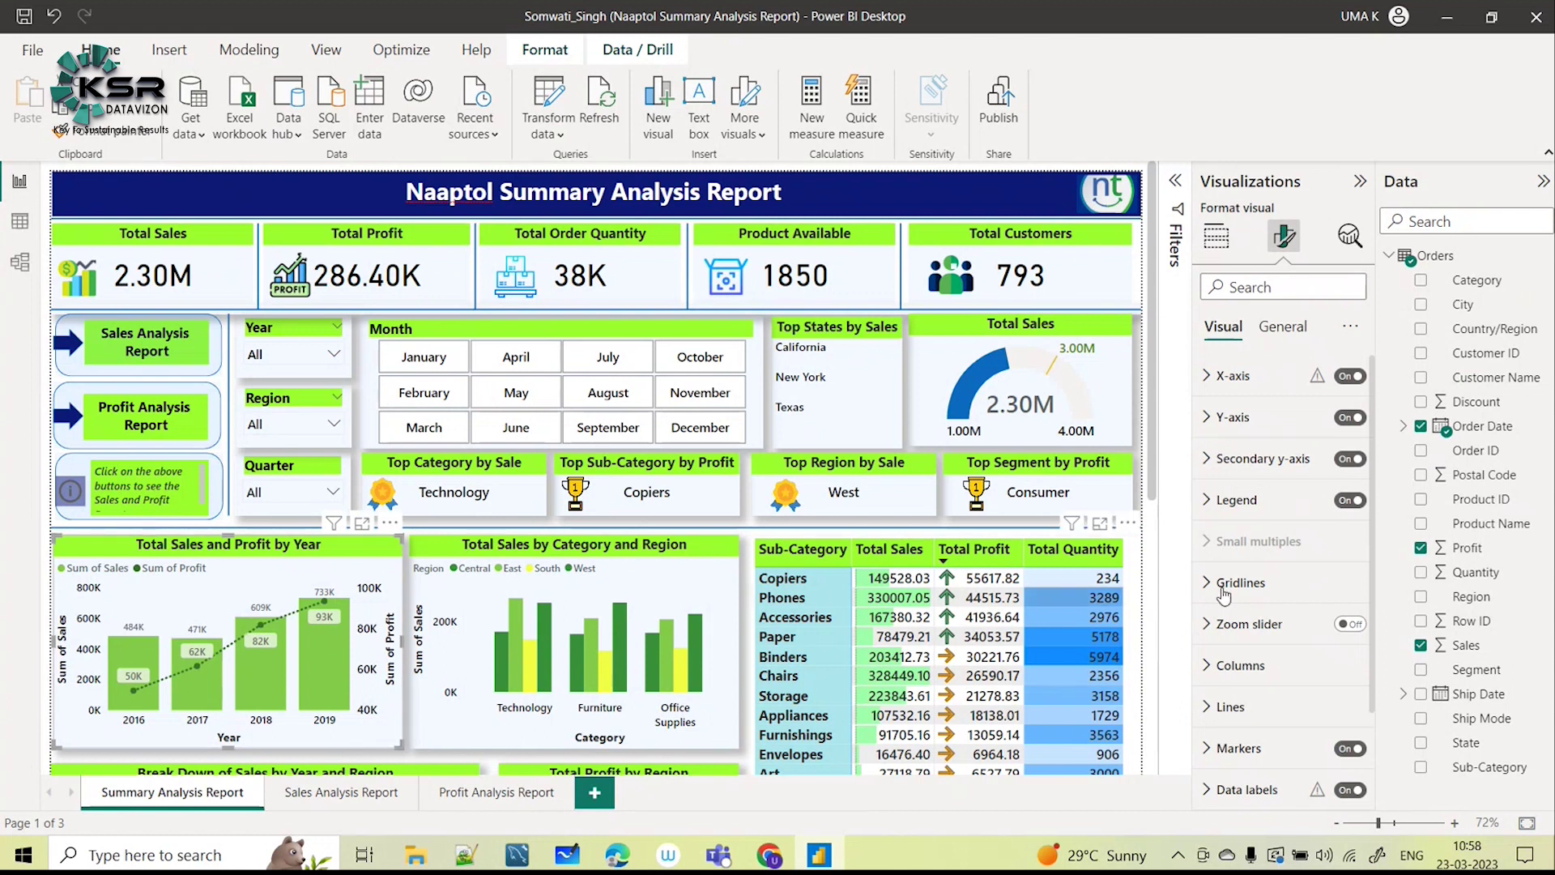
Inspect the chart's X-axis and General Effects settings, then return to its Build visual fields.
{"action": "scroll", "coordinate": [1300, 381], "scroll_direction": "down", "scroll_amount": 3}
{"action": "scroll", "coordinate": [1251, 360], "scroll_direction": "up", "scroll_amount": 3}
{"action": "left_click", "coordinate": [1209, 378]}
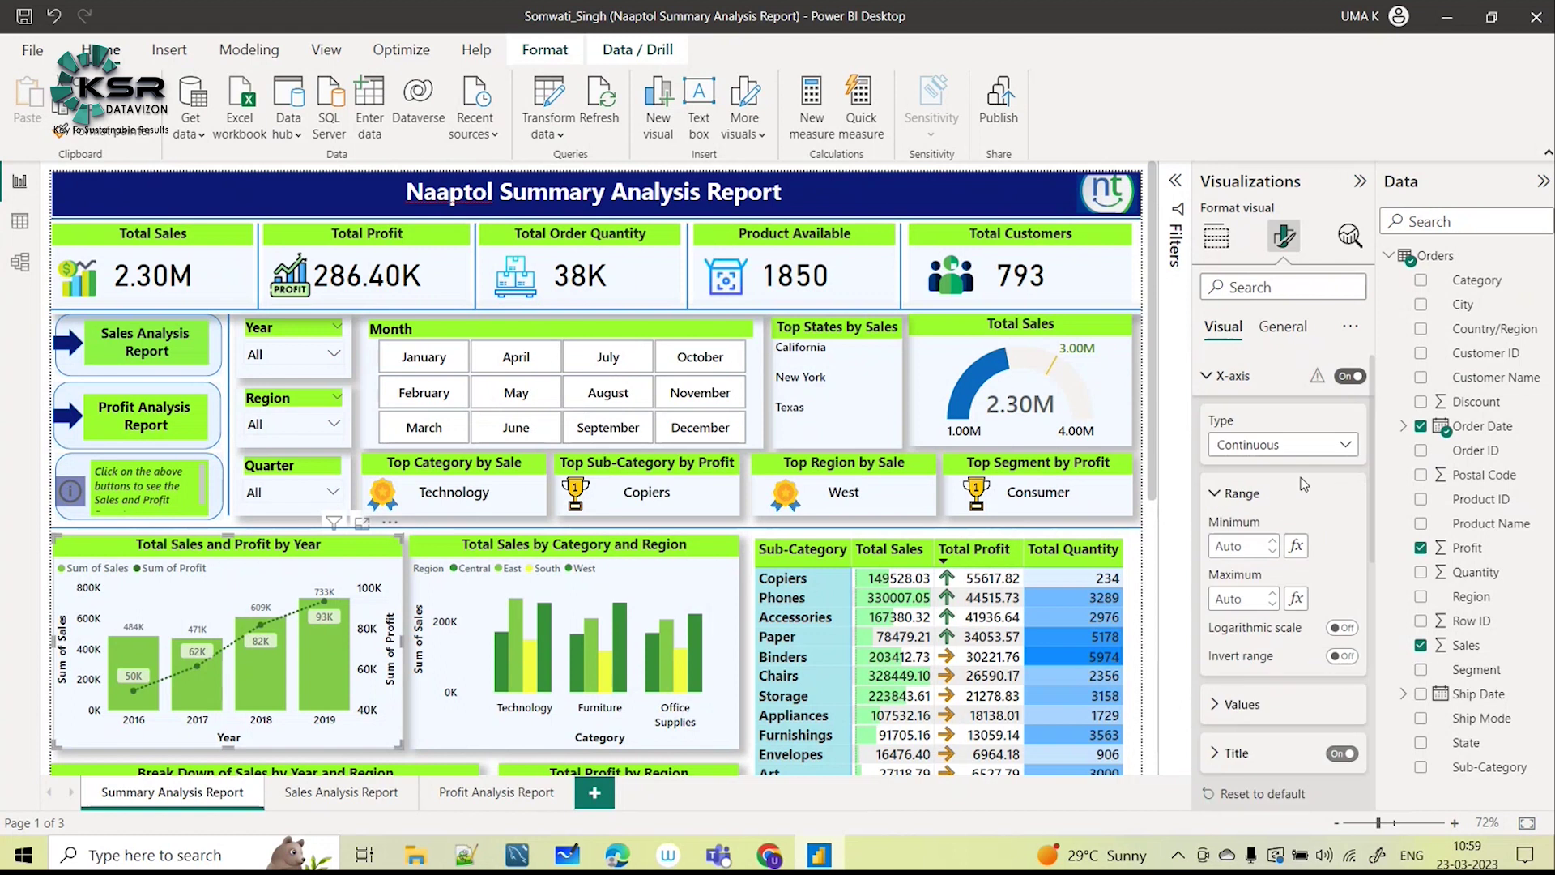
{"action": "scroll", "coordinate": [1263, 616], "scroll_direction": "down", "scroll_amount": 5}
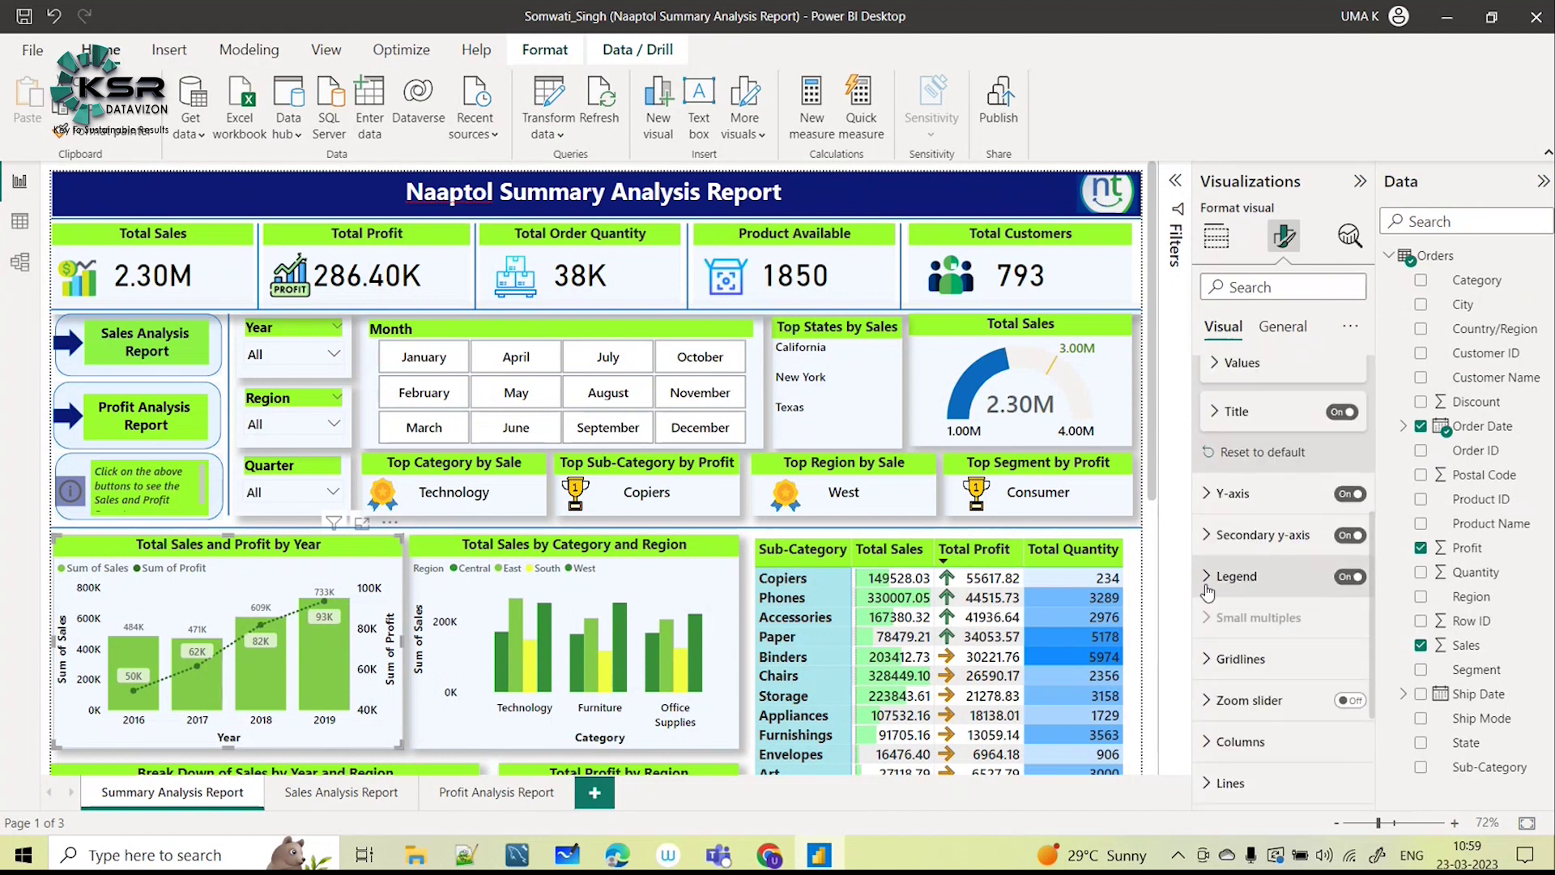
{"action": "left_click", "coordinate": [1278, 328]}
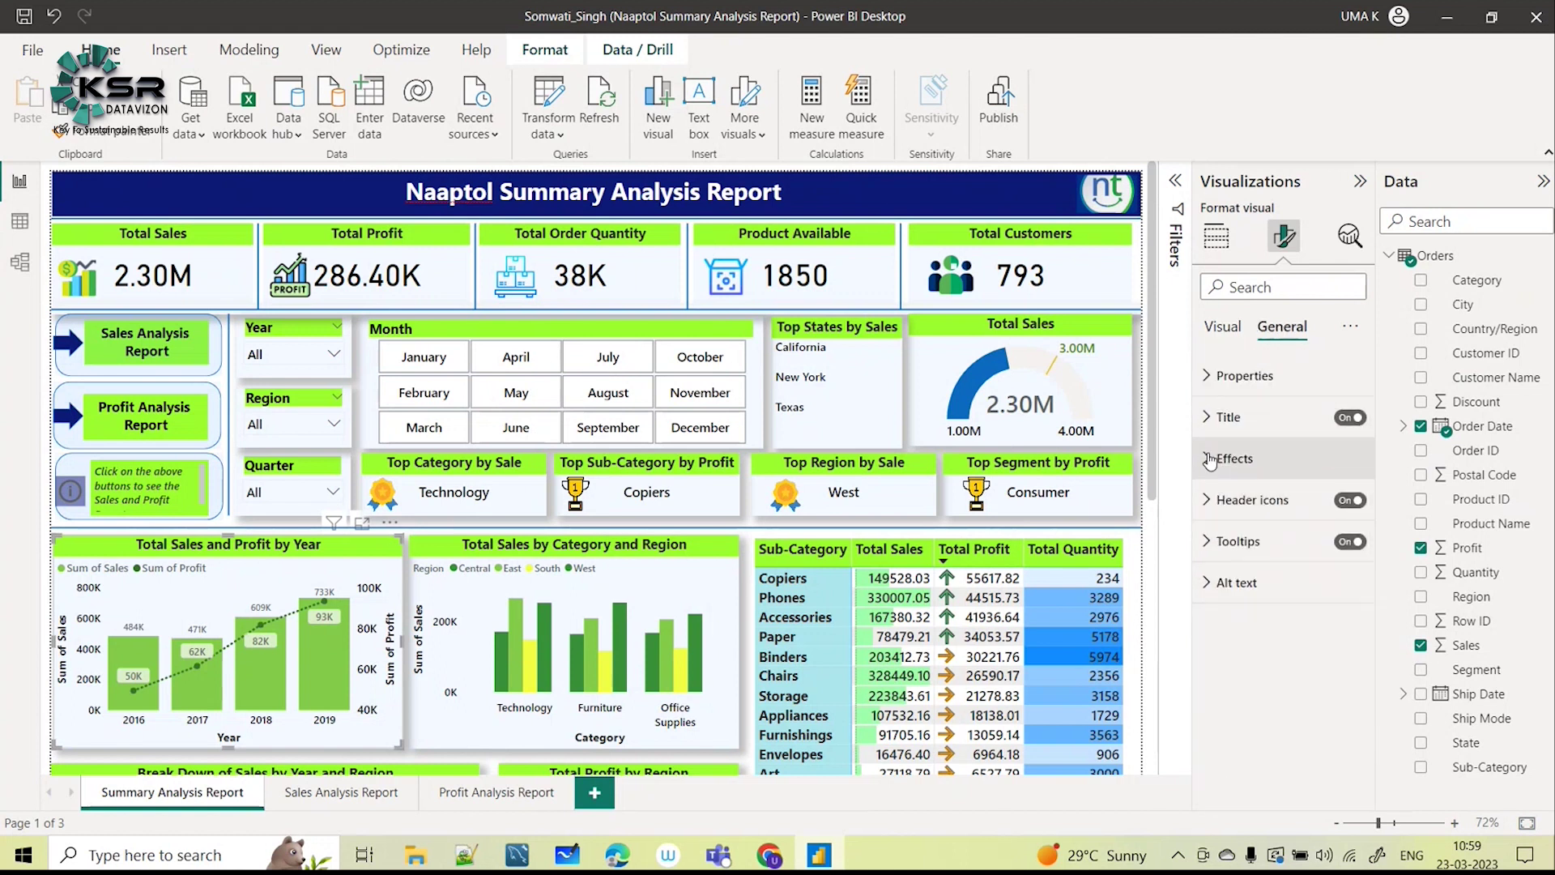
{"action": "left_click", "coordinate": [1233, 459]}
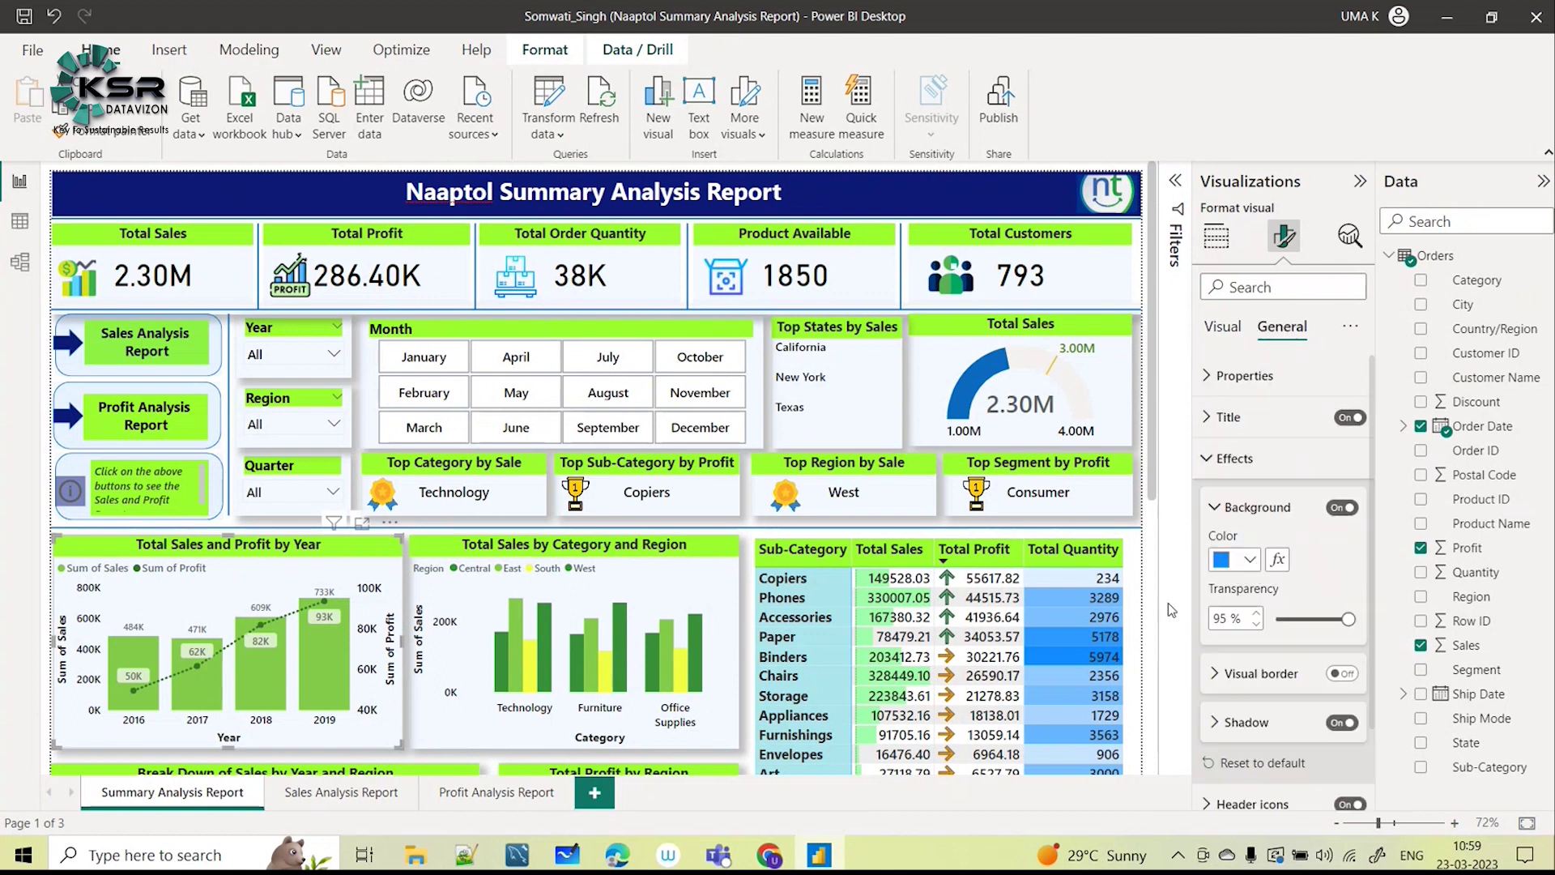
{"action": "left_click", "coordinate": [1216, 235]}
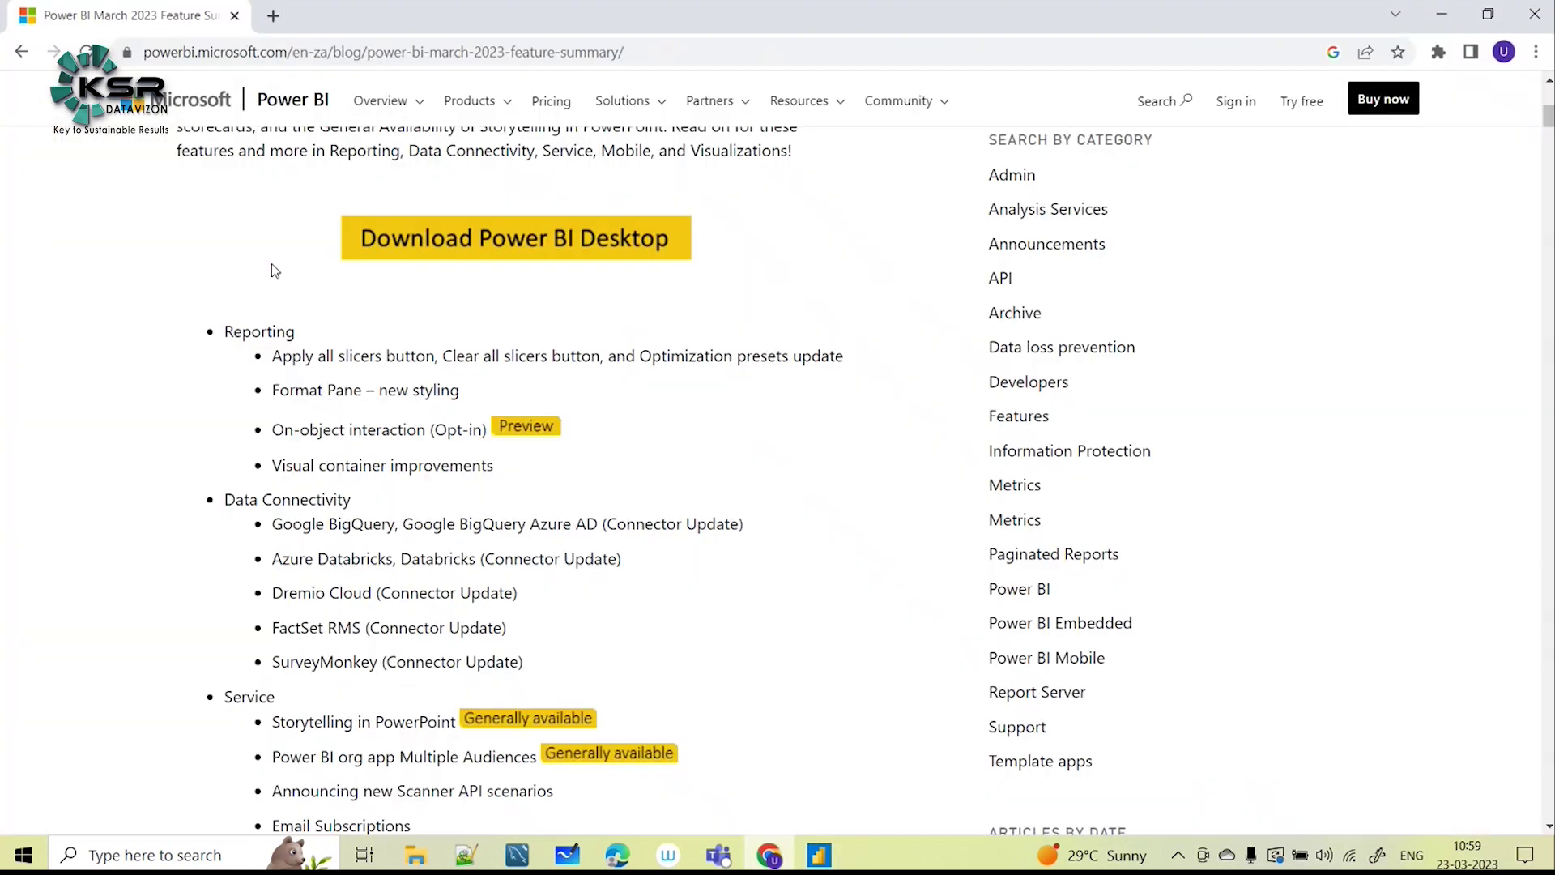
Scroll the March 2023 Feature Summary through its Reporting, Service, Mobile and Visualizations lists.
{"action": "scroll", "coordinate": [304, 350], "scroll_direction": "up", "scroll_amount": 10}
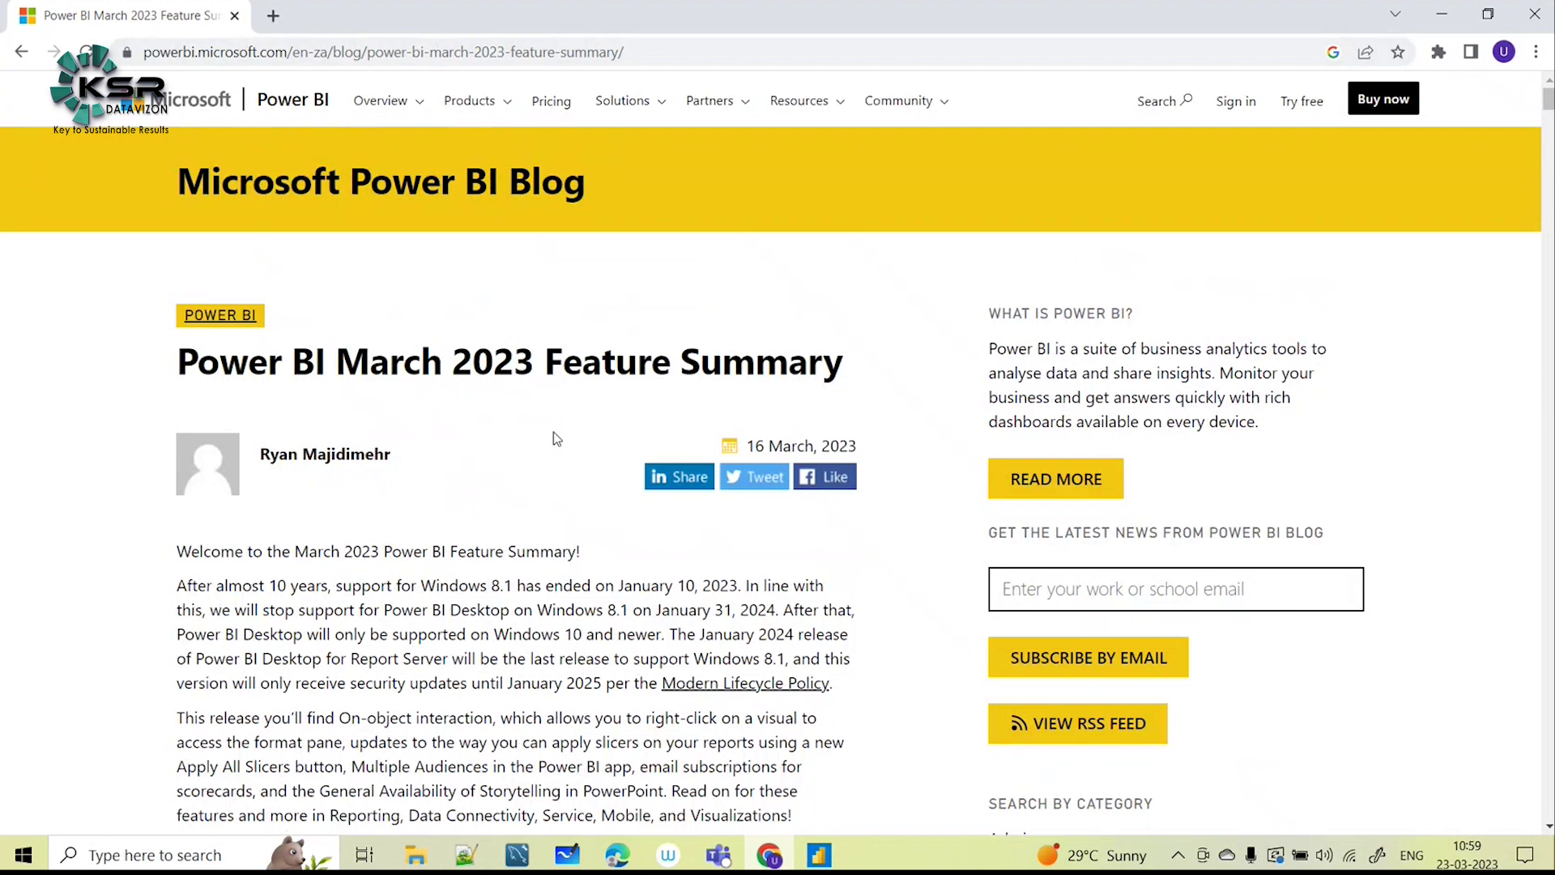
{"action": "scroll", "coordinate": [551, 508], "scroll_direction": "down", "scroll_amount": 1}
{"action": "scroll", "coordinate": [405, 421], "scroll_direction": "down", "scroll_amount": 5}
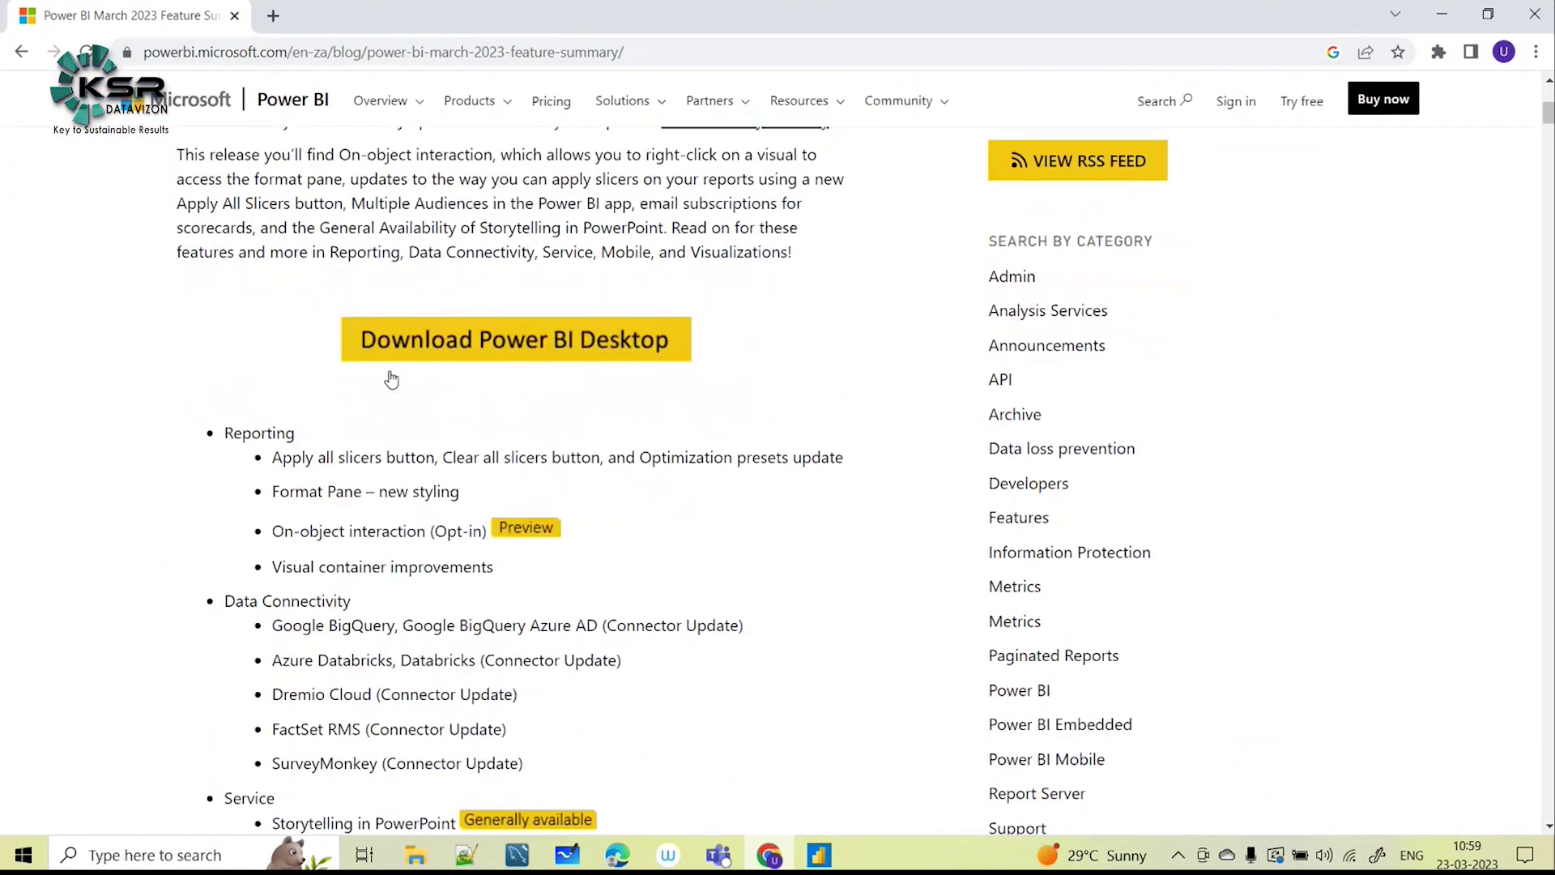
{"action": "scroll", "coordinate": [405, 421], "scroll_direction": "up", "scroll_amount": 6}
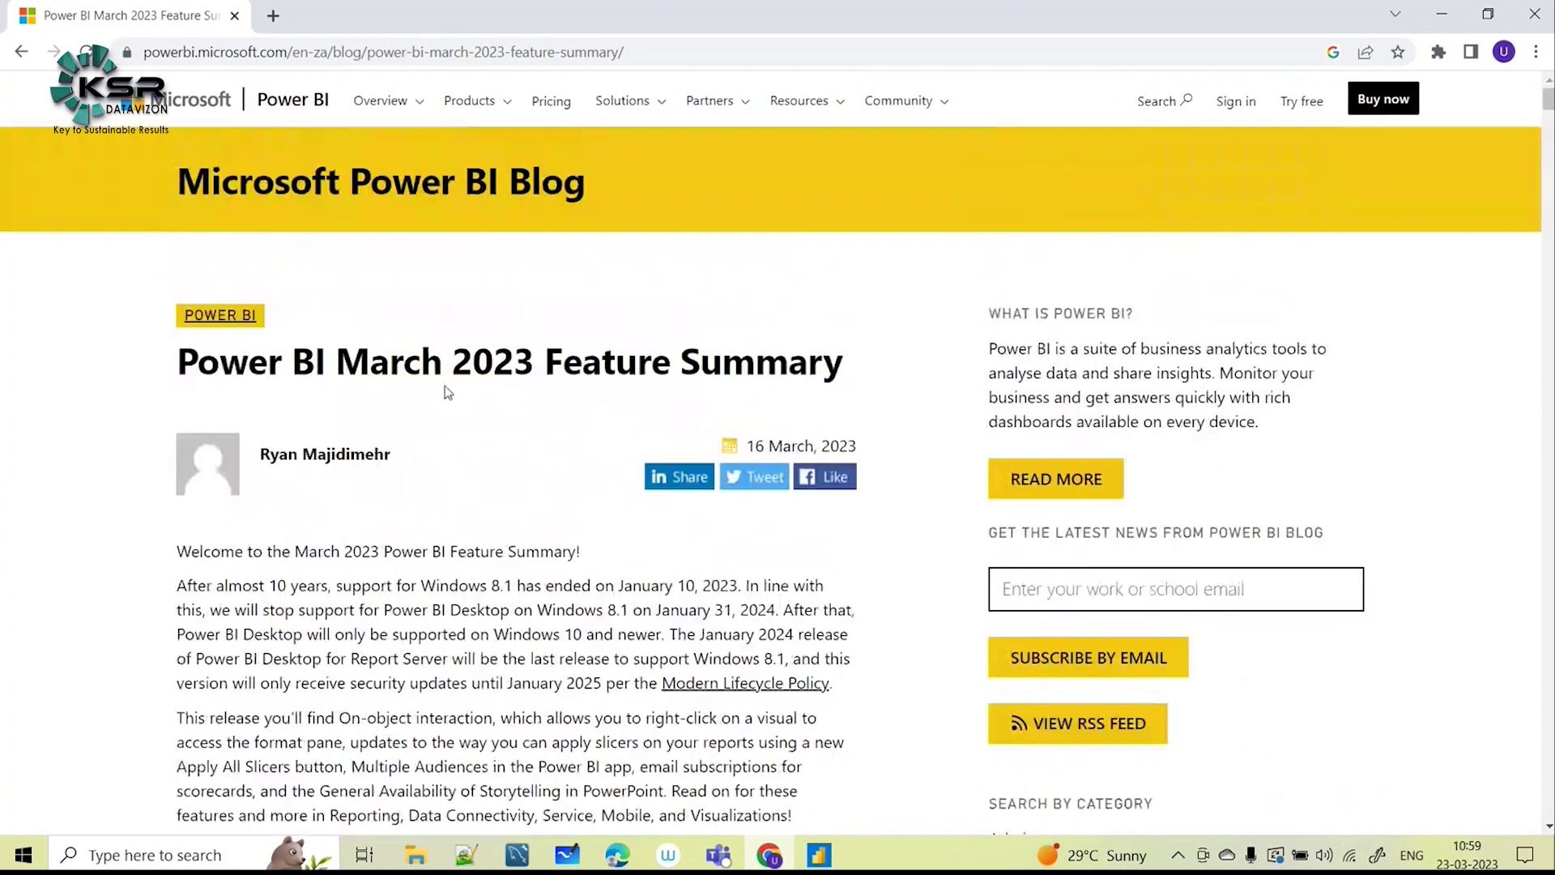
{"action": "scroll", "coordinate": [442, 530], "scroll_direction": "down", "scroll_amount": 6}
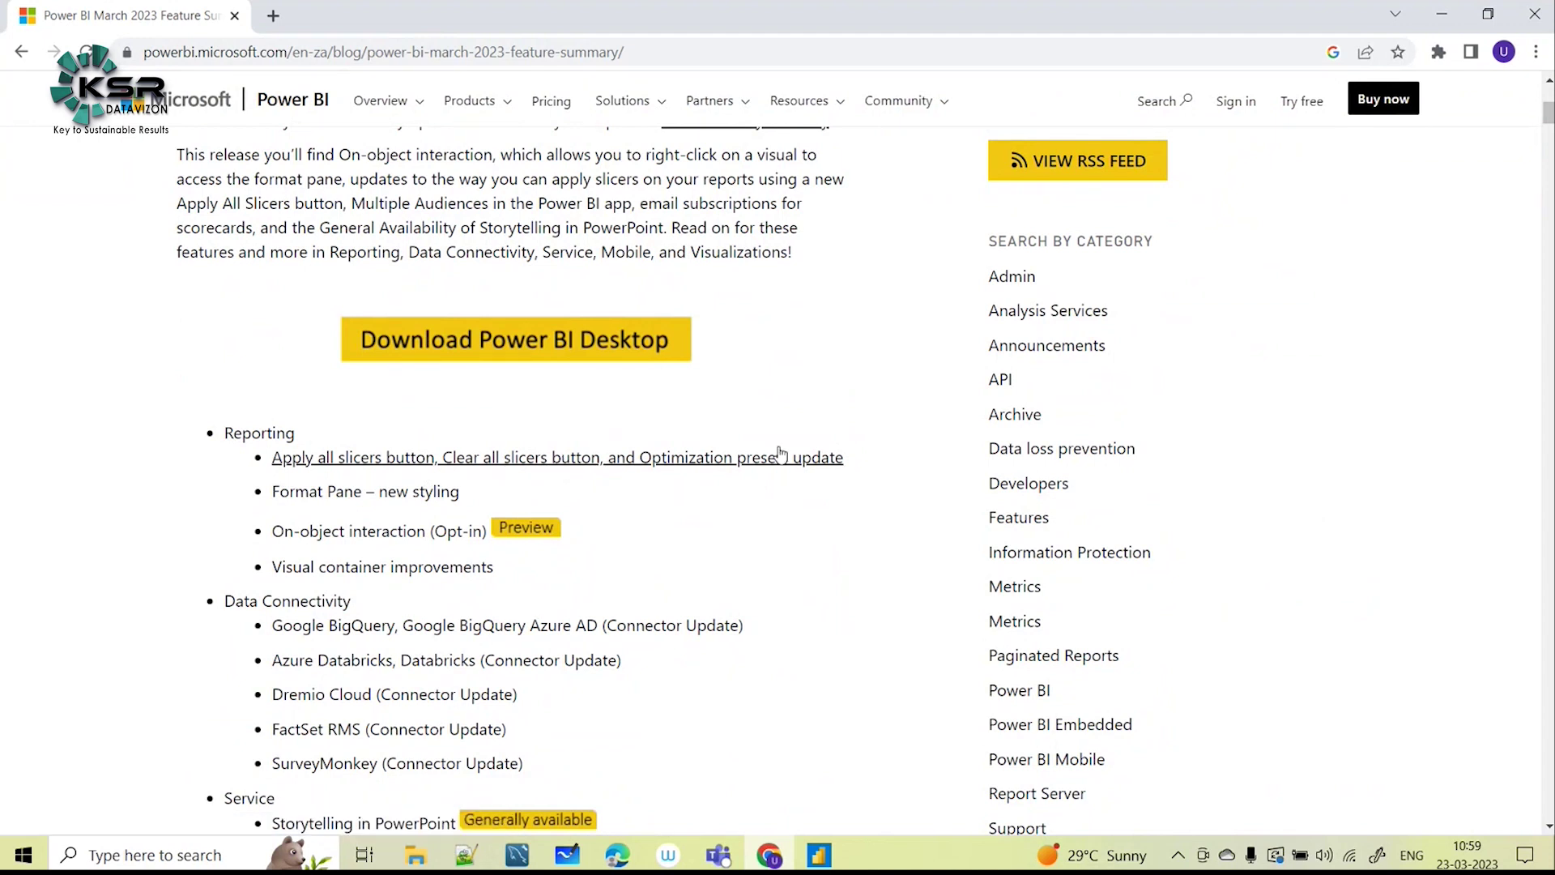
{"action": "scroll", "coordinate": [814, 397], "scroll_direction": "down", "scroll_amount": 1}
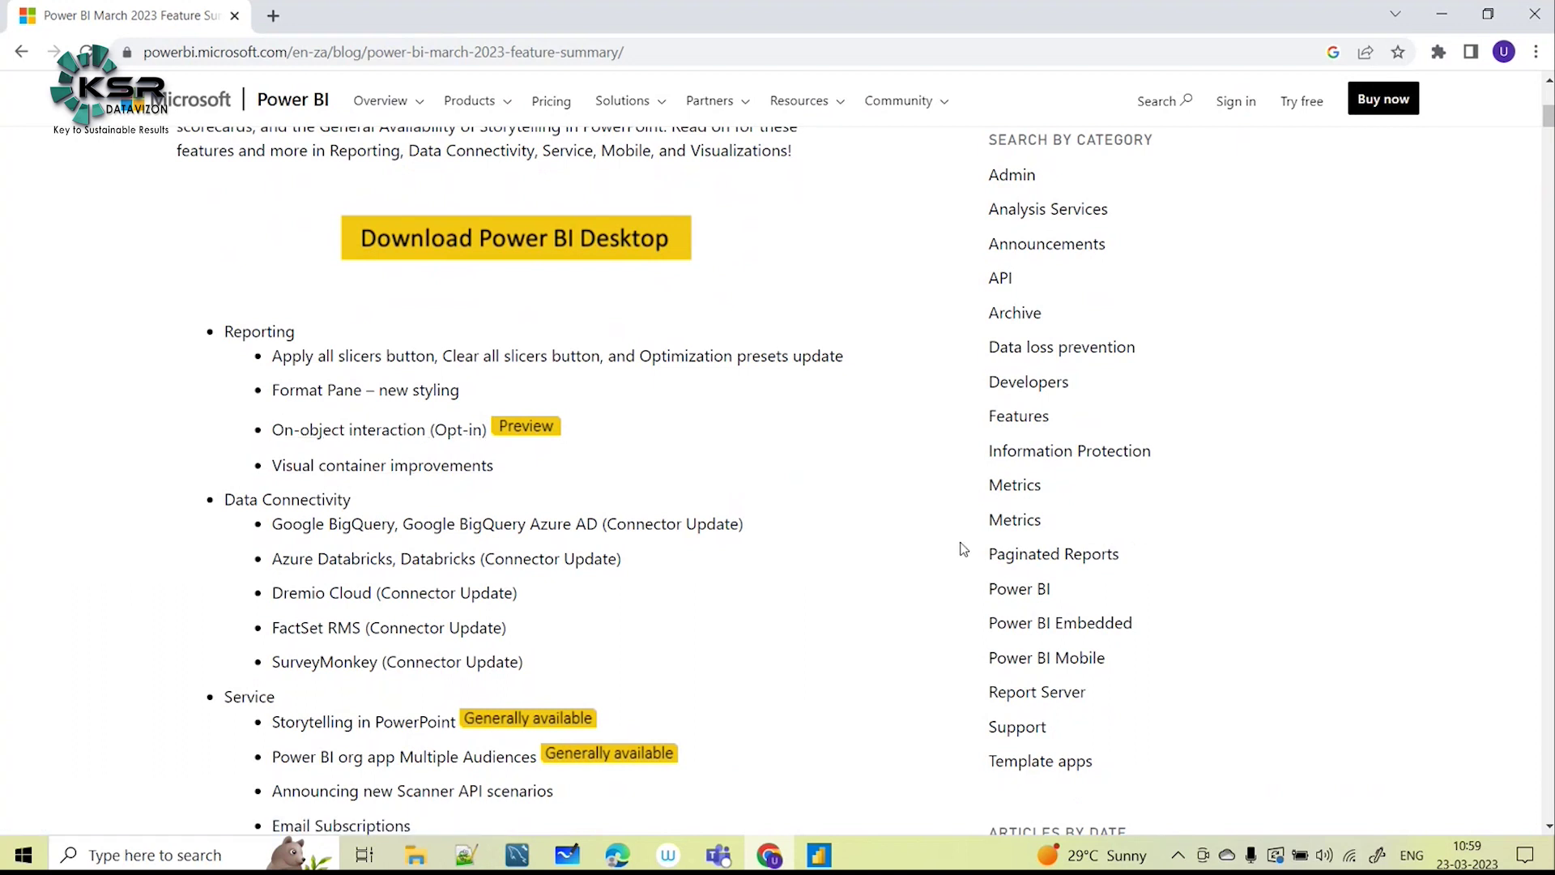
{"action": "scroll", "coordinate": [748, 543], "scroll_direction": "down", "scroll_amount": 2}
{"action": "scroll", "coordinate": [747, 527], "scroll_direction": "up", "scroll_amount": 2}
{"action": "scroll", "coordinate": [330, 495], "scroll_direction": "down", "scroll_amount": 1}
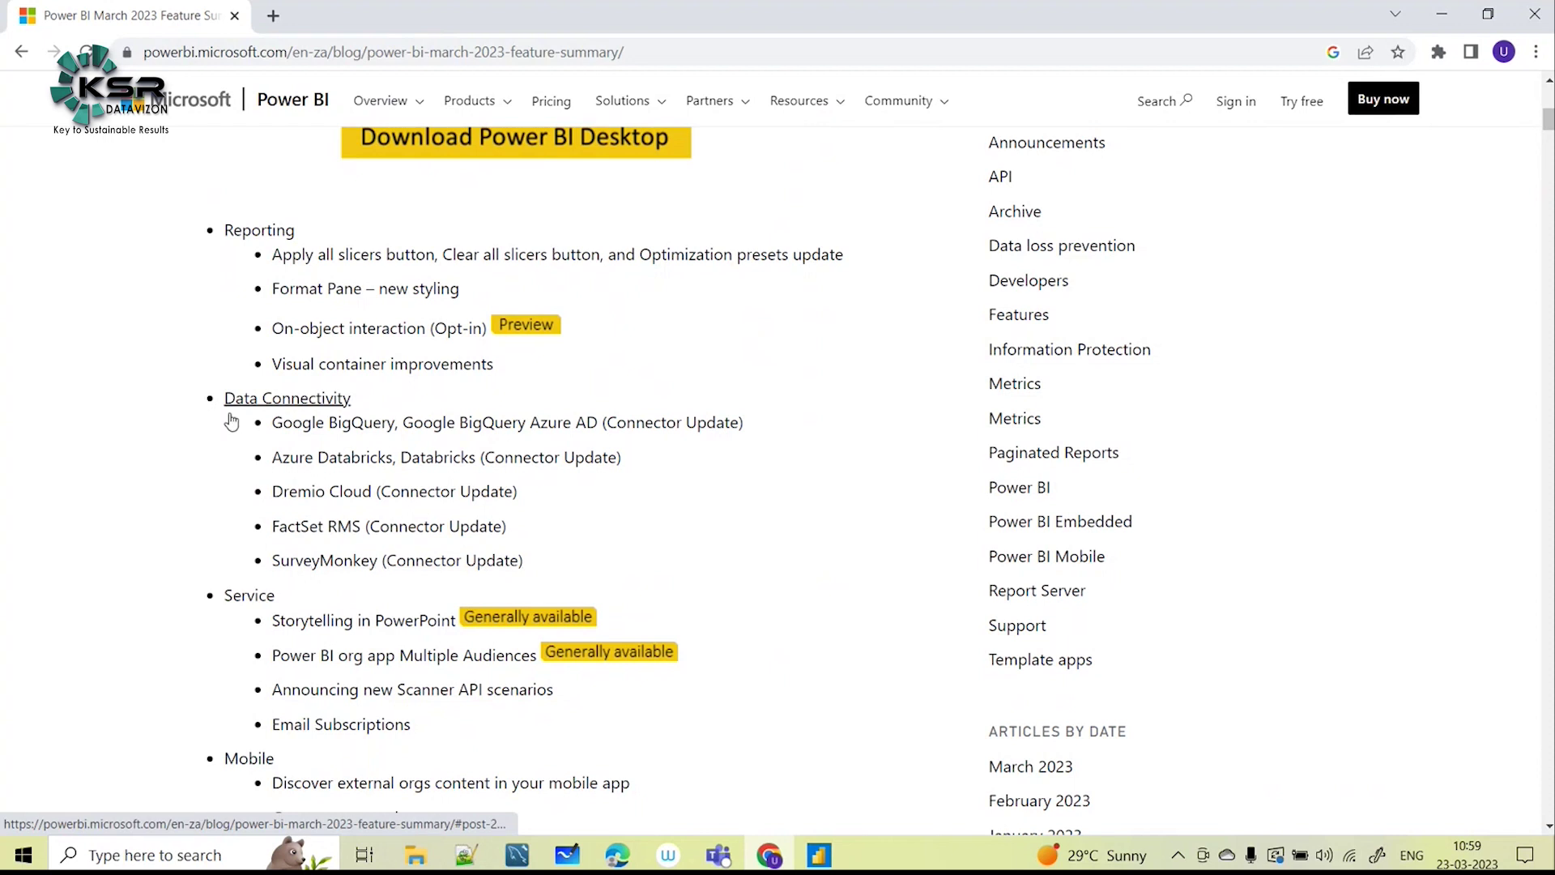
{"action": "scroll", "coordinate": [606, 495], "scroll_direction": "down", "scroll_amount": 3}
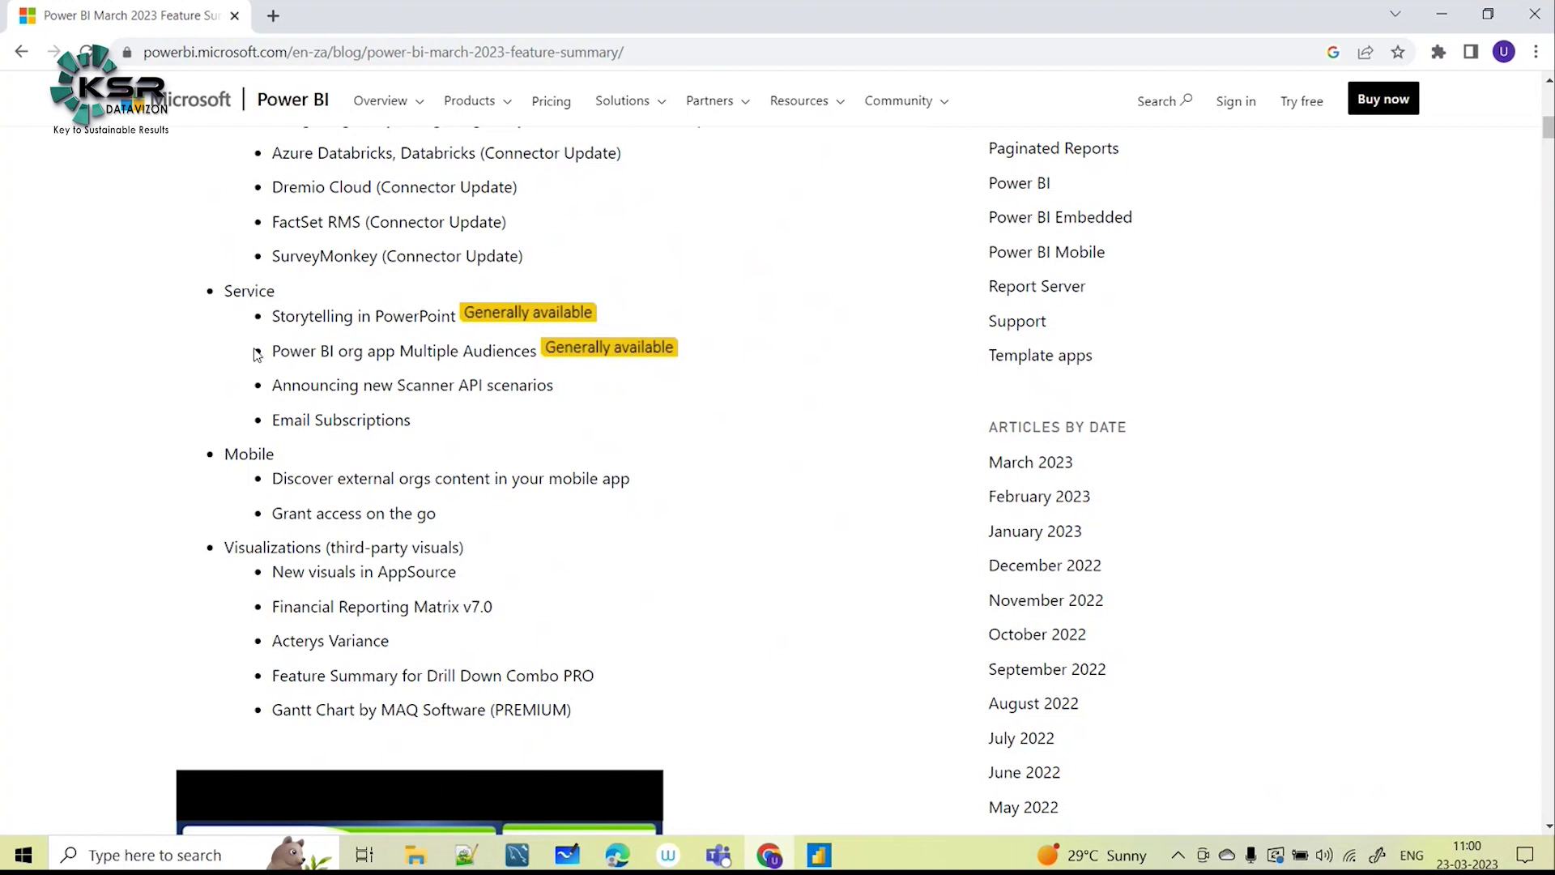
{"action": "scroll", "coordinate": [625, 420], "scroll_direction": "down", "scroll_amount": 2}
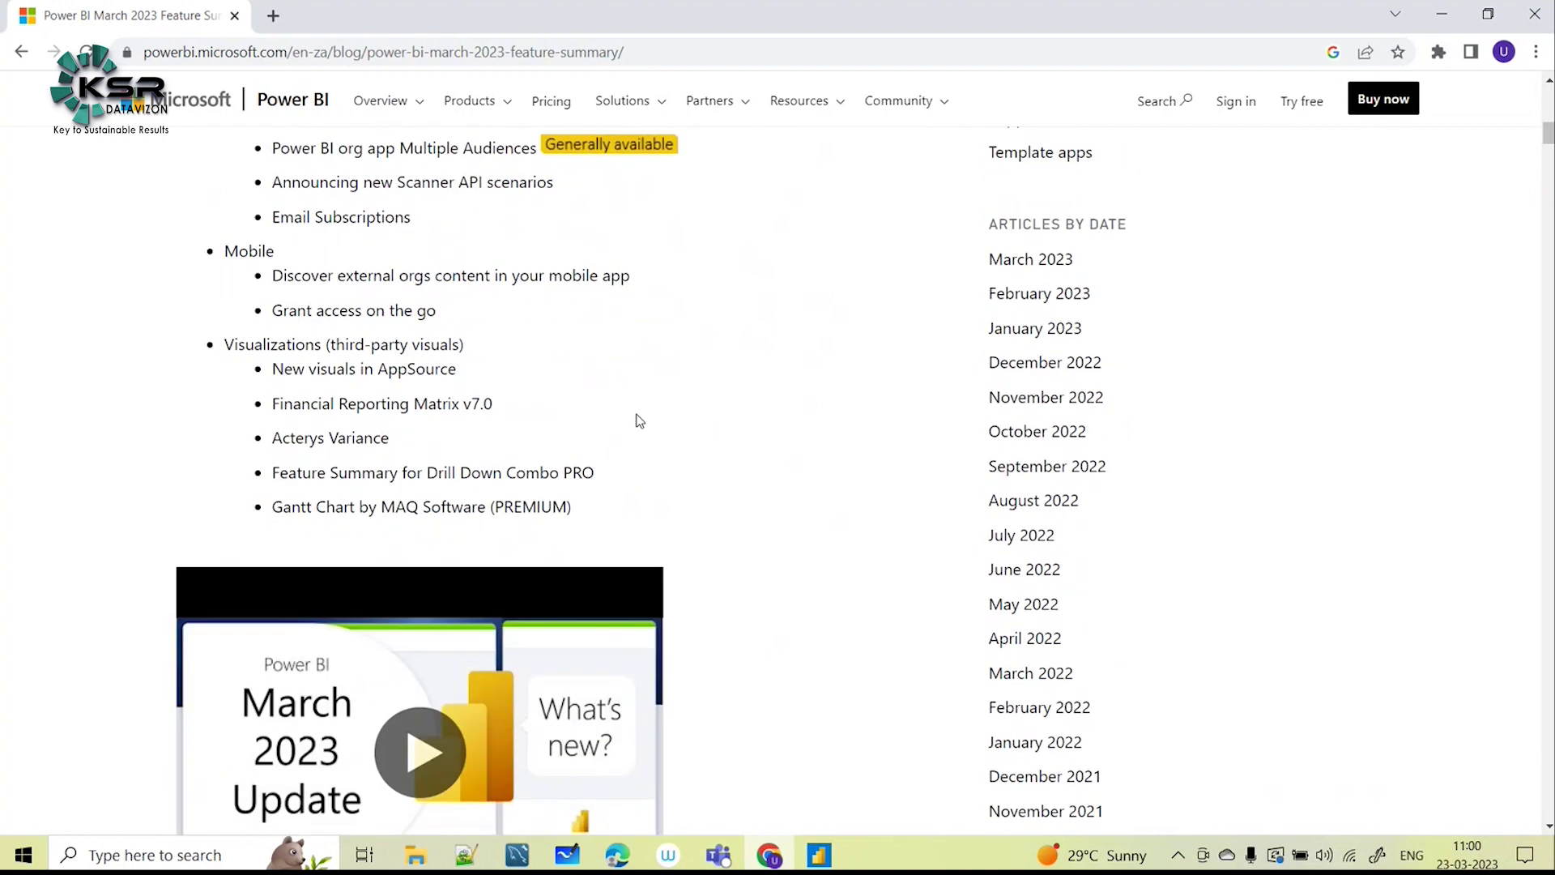
{"action": "scroll", "coordinate": [486, 405], "scroll_direction": "up", "scroll_amount": 2}
{"action": "scroll", "coordinate": [393, 348], "scroll_direction": "down", "scroll_amount": 1}
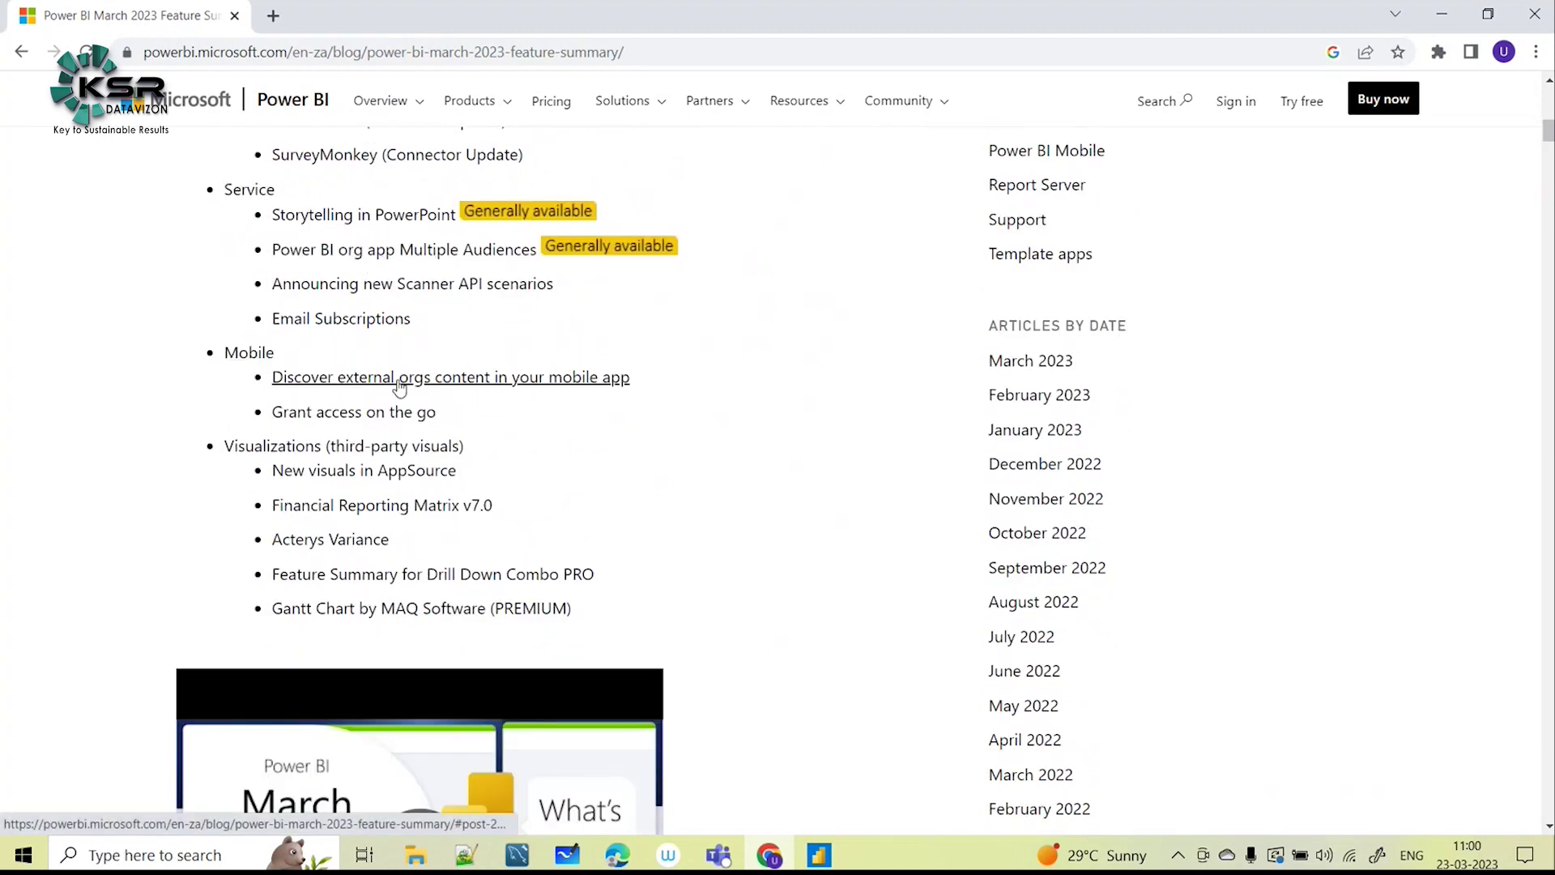
{"action": "scroll", "coordinate": [402, 427], "scroll_direction": "down", "scroll_amount": 2}
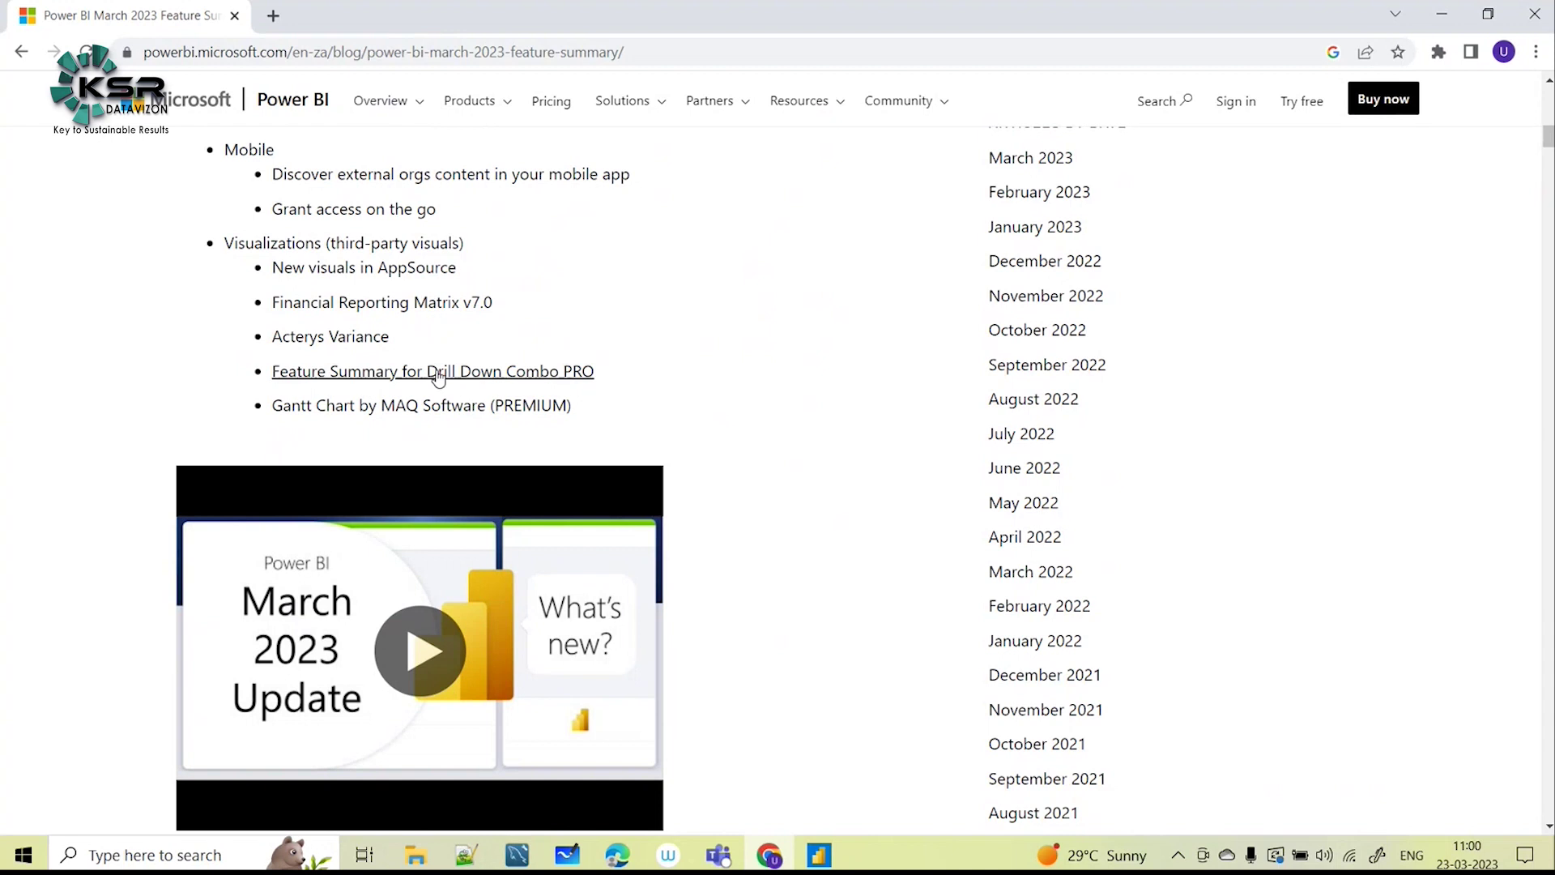
Scroll past Apply all slicers, Format Pane styling and On-object interaction to Visual container improvements.
{"action": "scroll", "coordinate": [558, 379], "scroll_direction": "down", "scroll_amount": 2}
{"action": "scroll", "coordinate": [639, 413], "scroll_direction": "down", "scroll_amount": 3}
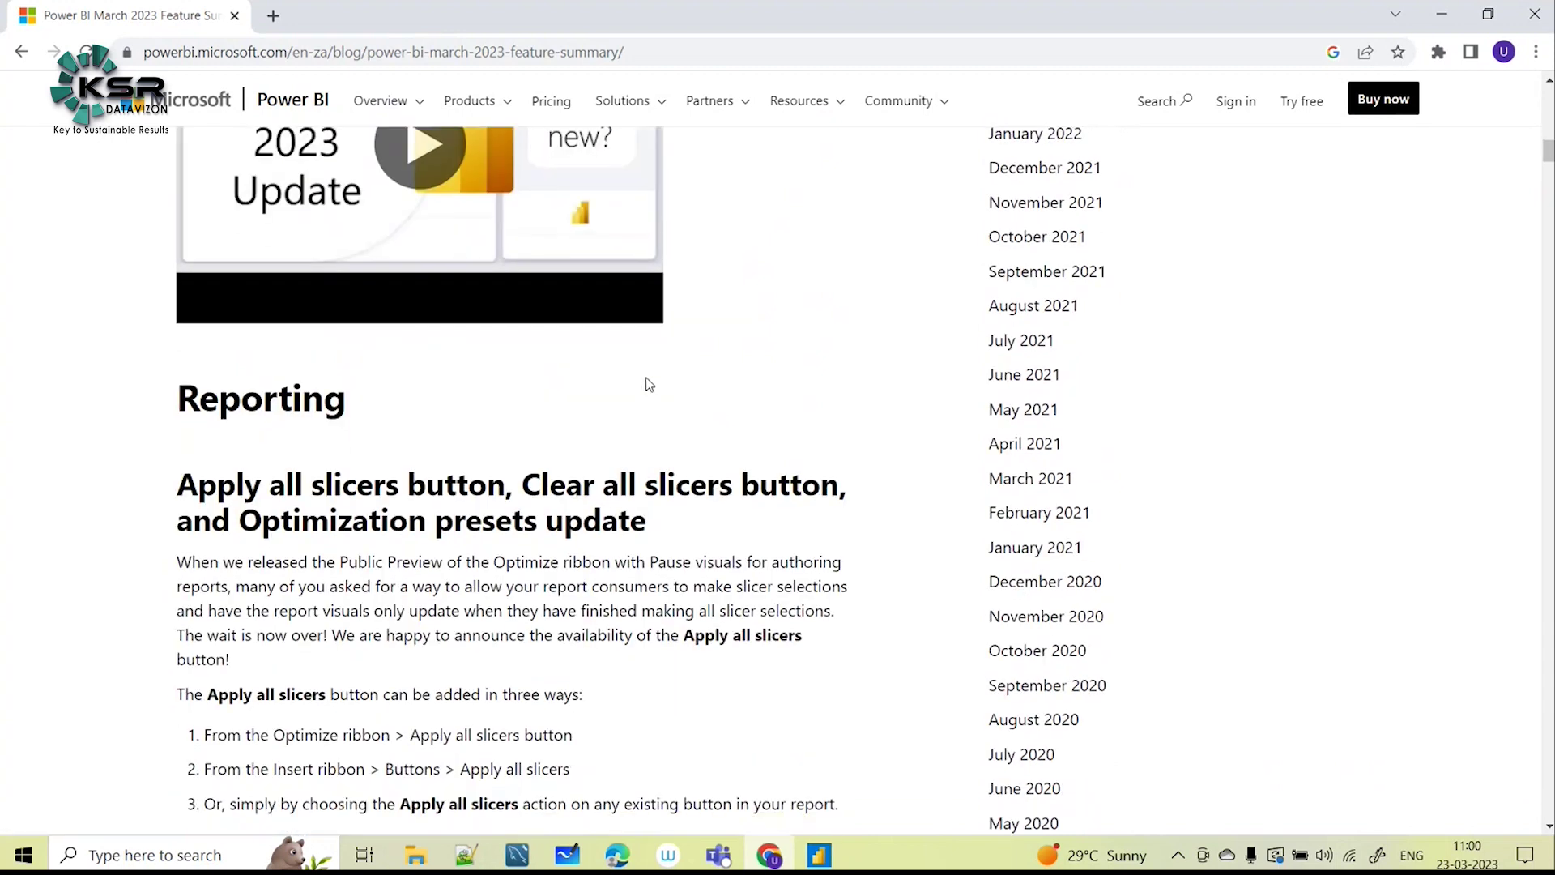
{"action": "scroll", "coordinate": [502, 429], "scroll_direction": "down", "scroll_amount": 3}
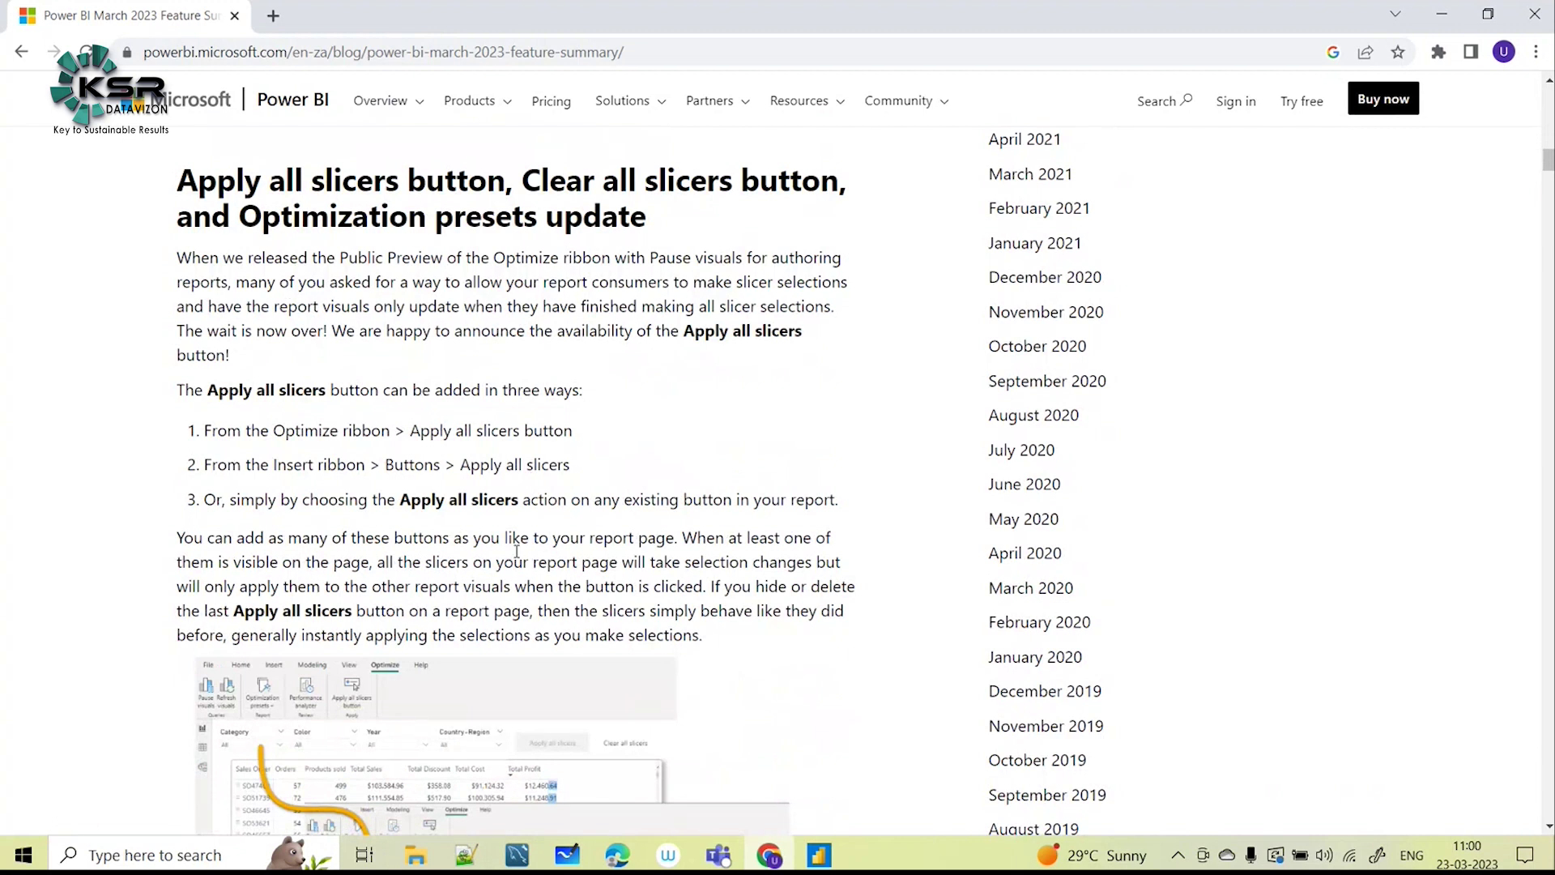
{"action": "scroll", "coordinate": [654, 359], "scroll_direction": "down", "scroll_amount": 2}
{"action": "scroll", "coordinate": [653, 541], "scroll_direction": "up", "scroll_amount": 2}
{"action": "scroll", "coordinate": [445, 540], "scroll_direction": "down", "scroll_amount": 11}
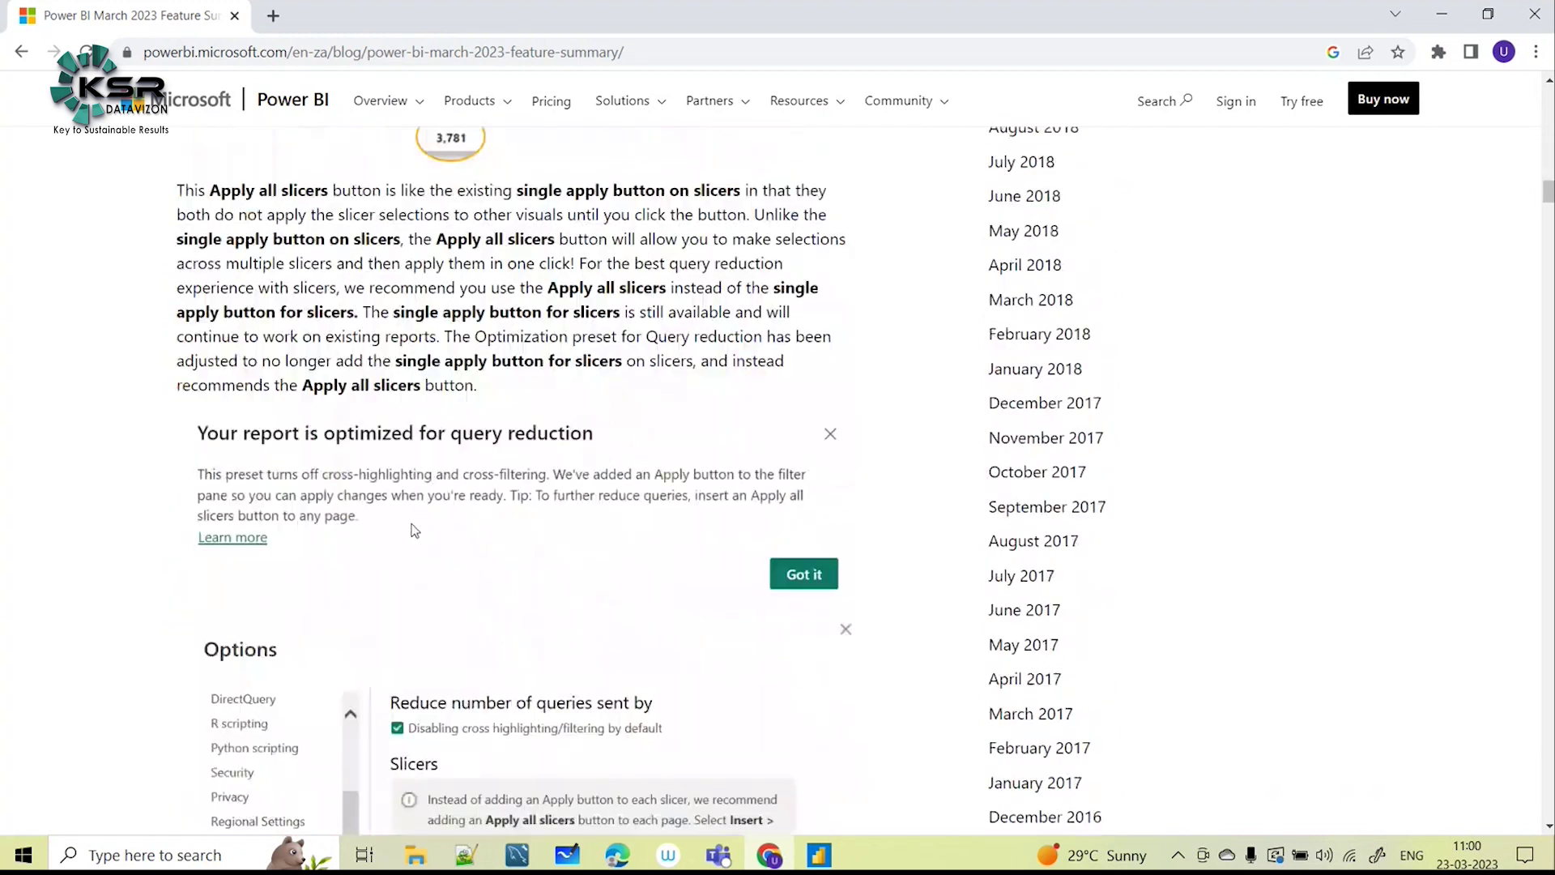
{"action": "scroll", "coordinate": [509, 459], "scroll_direction": "up", "scroll_amount": 11}
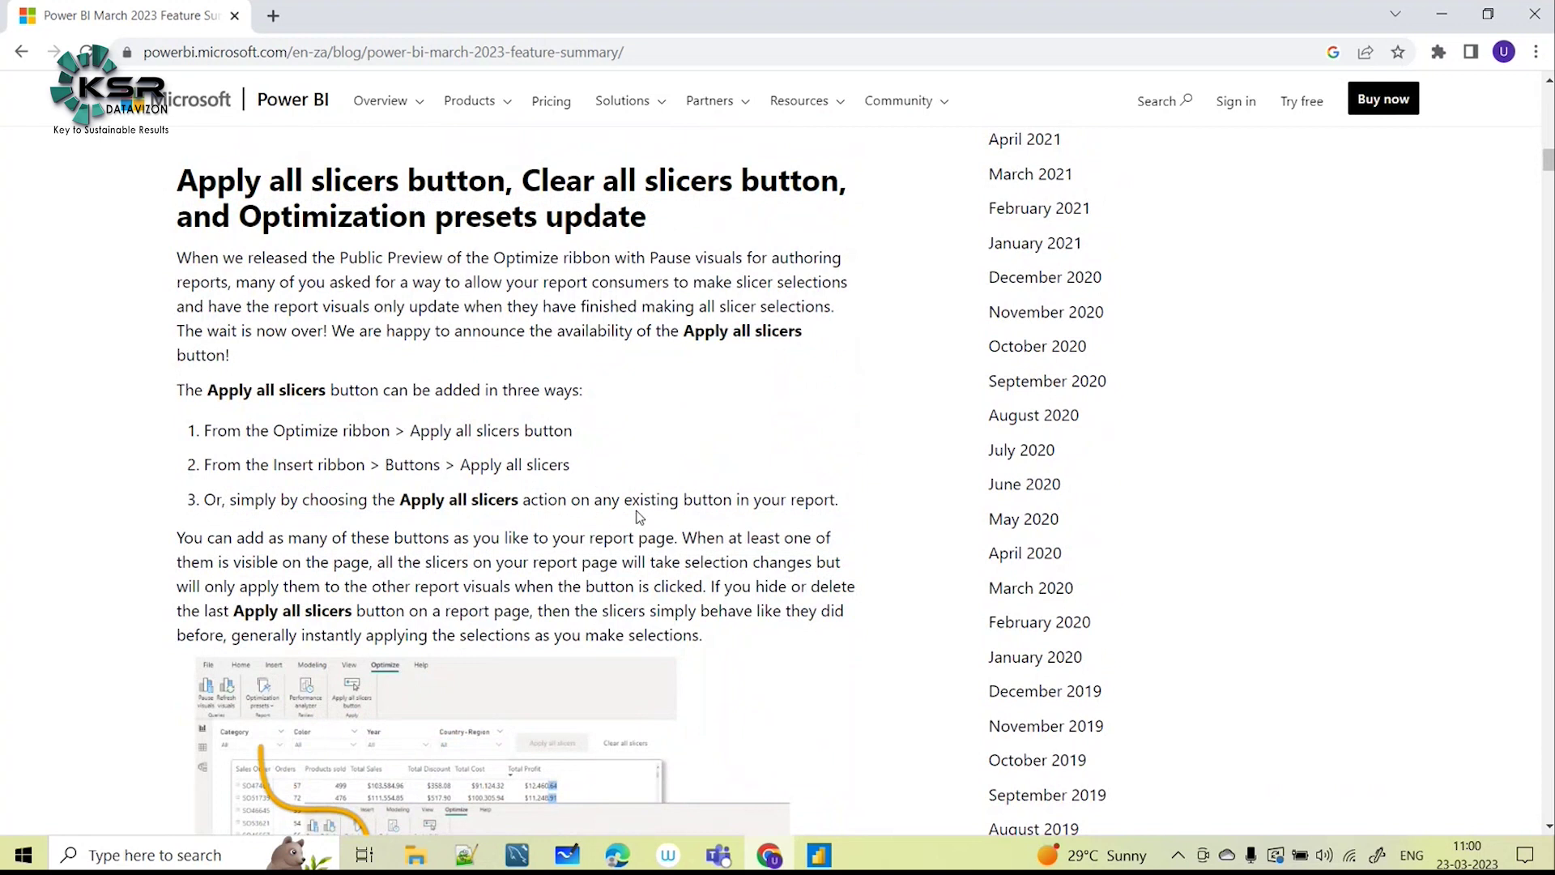
{"action": "scroll", "coordinate": [639, 517], "scroll_direction": "down", "scroll_amount": 11}
{"action": "scroll", "coordinate": [360, 481], "scroll_direction": "down", "scroll_amount": 10}
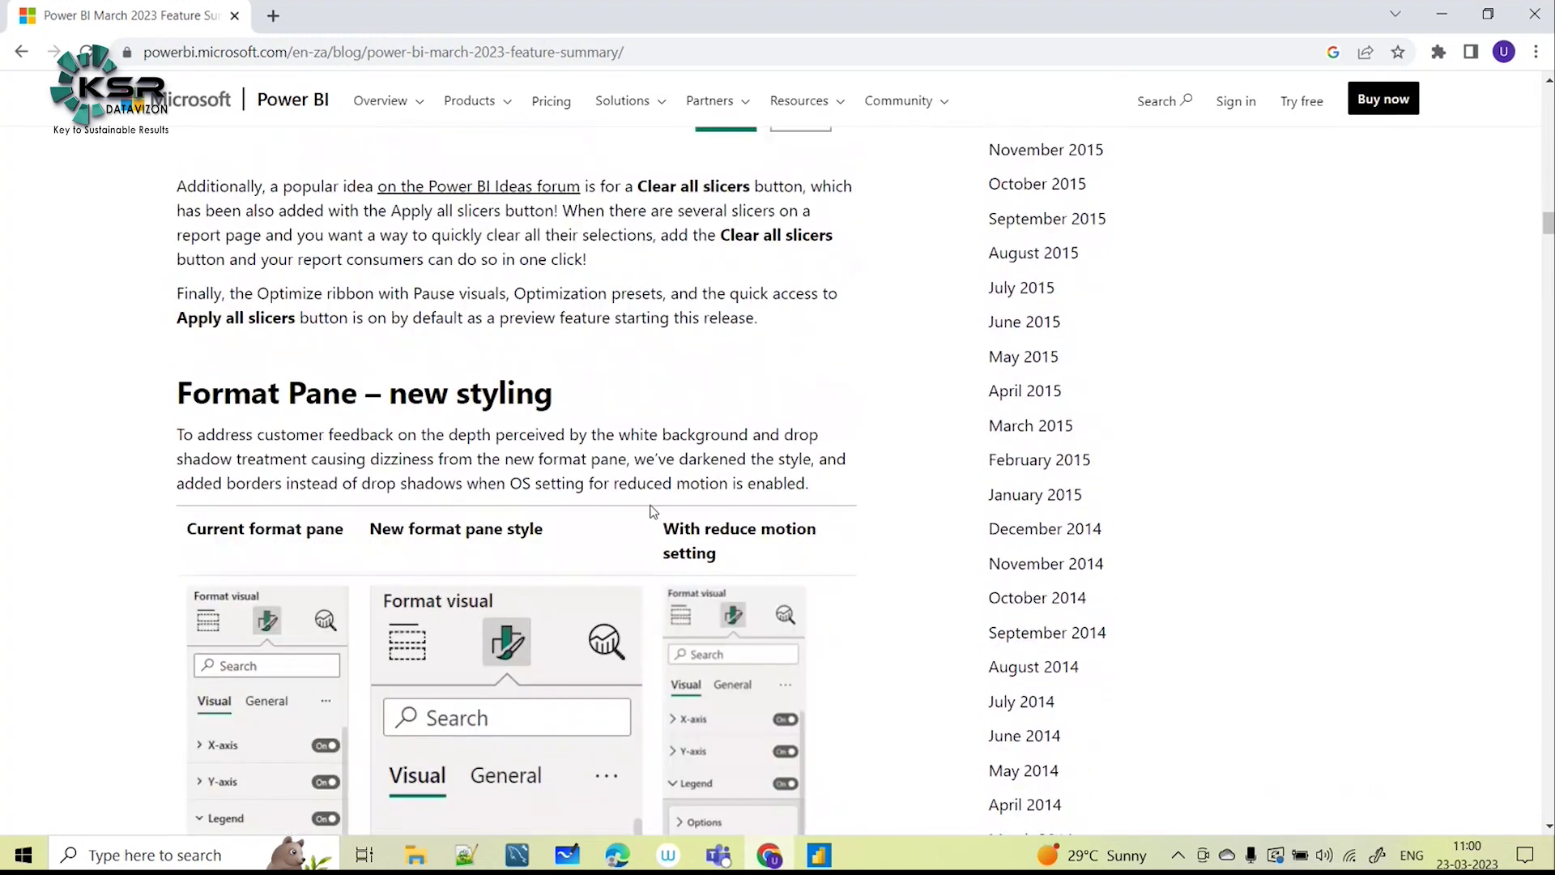
{"action": "scroll", "coordinate": [655, 510], "scroll_direction": "down", "scroll_amount": 4}
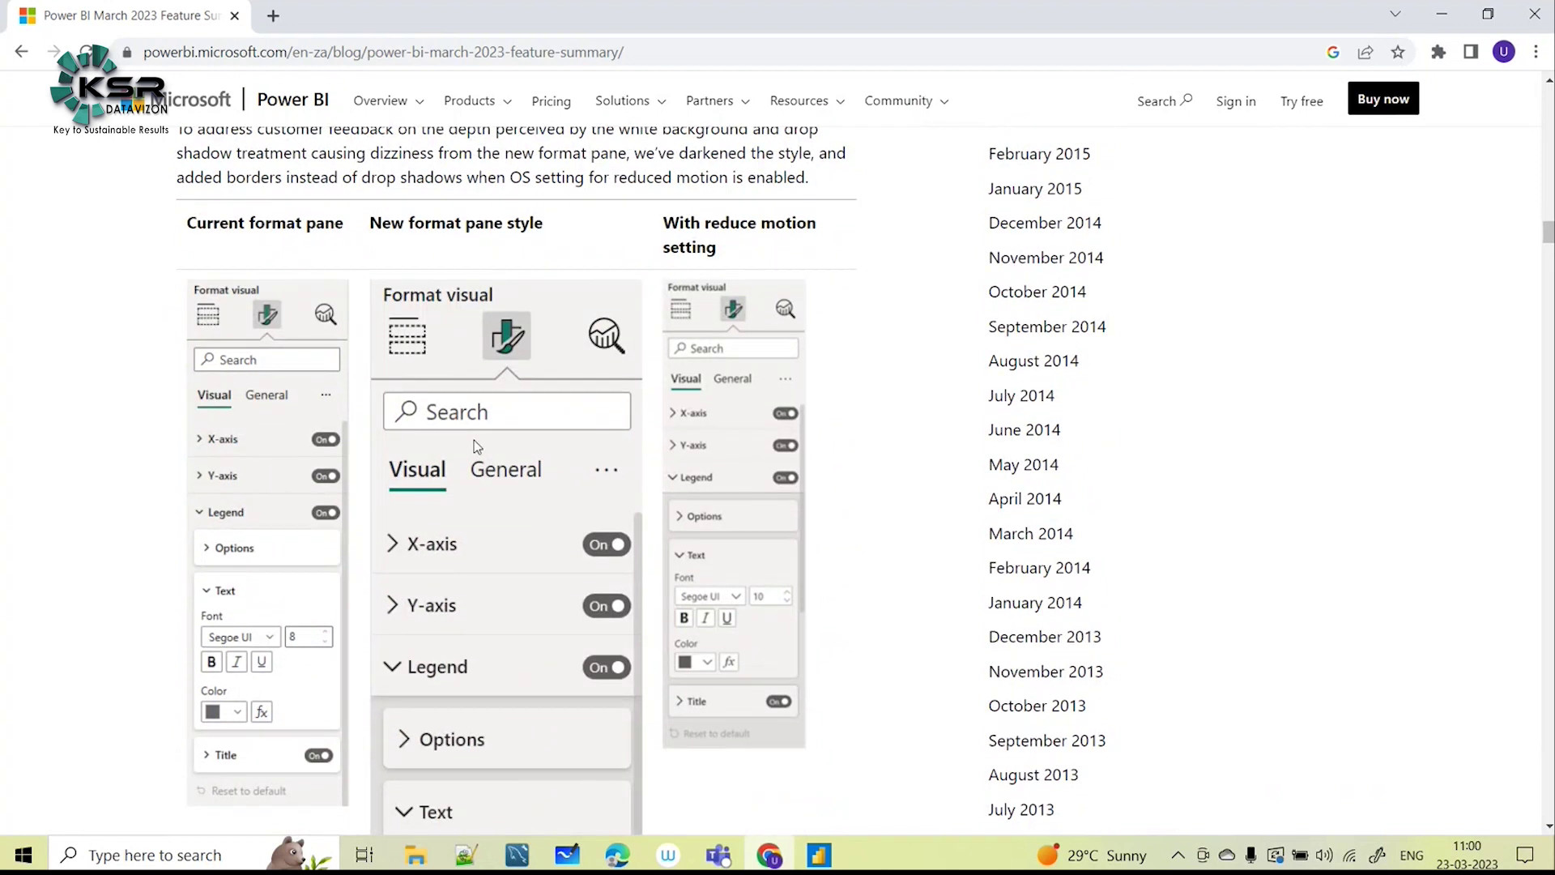
{"action": "scroll", "coordinate": [479, 454], "scroll_direction": "down", "scroll_amount": 1}
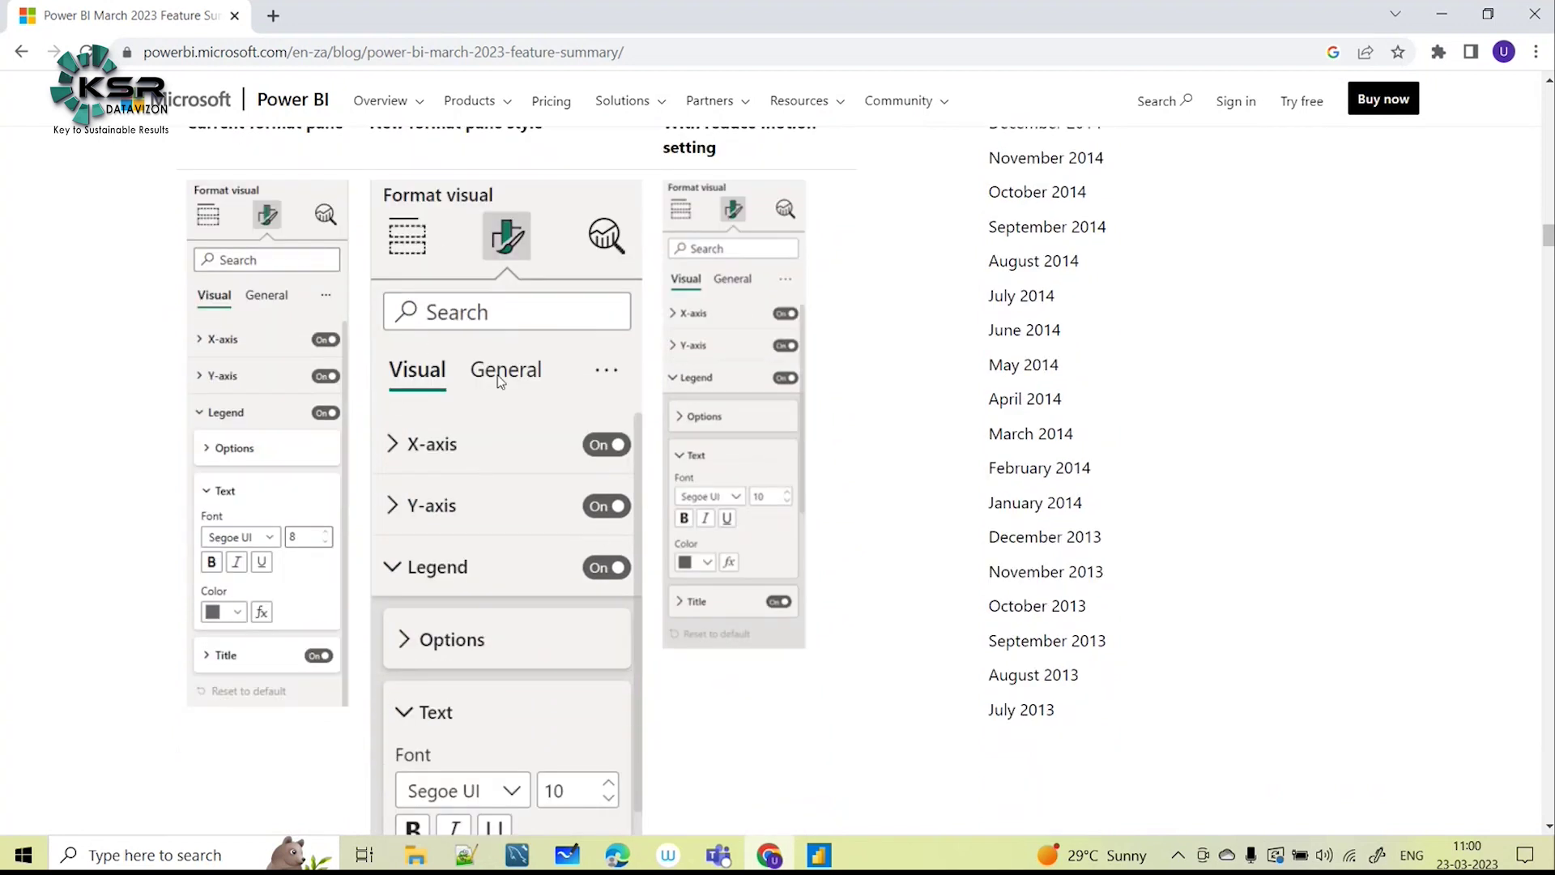
{"action": "scroll", "coordinate": [464, 310], "scroll_direction": "down", "scroll_amount": 5}
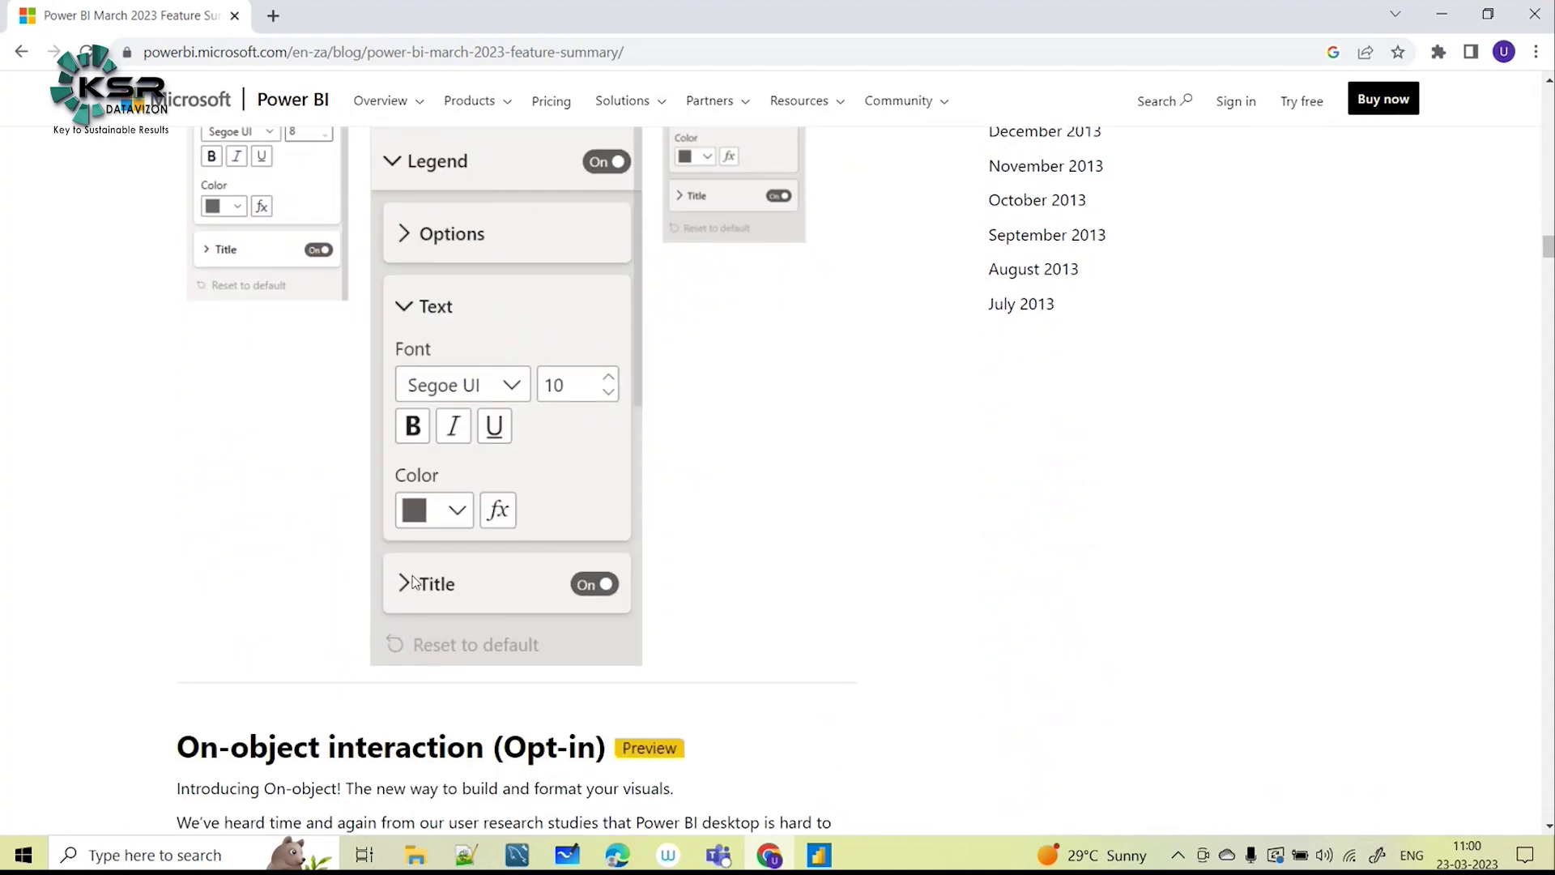
{"action": "scroll", "coordinate": [414, 581], "scroll_direction": "down", "scroll_amount": 7}
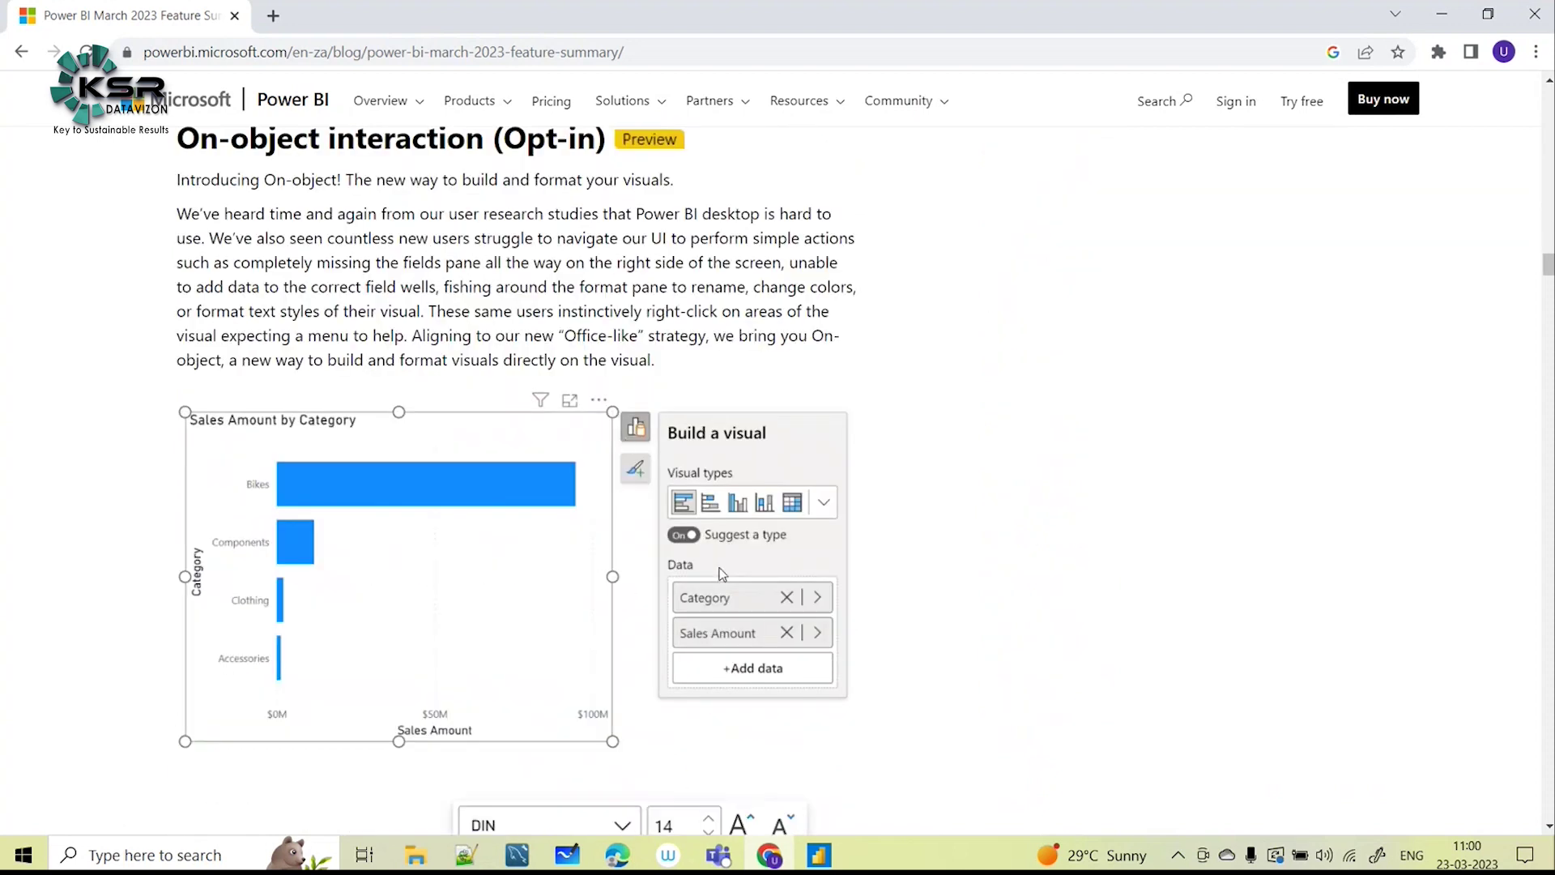
{"action": "scroll", "coordinate": [716, 622], "scroll_direction": "down", "scroll_amount": 6}
{"action": "scroll", "coordinate": [611, 746], "scroll_direction": "down", "scroll_amount": 5}
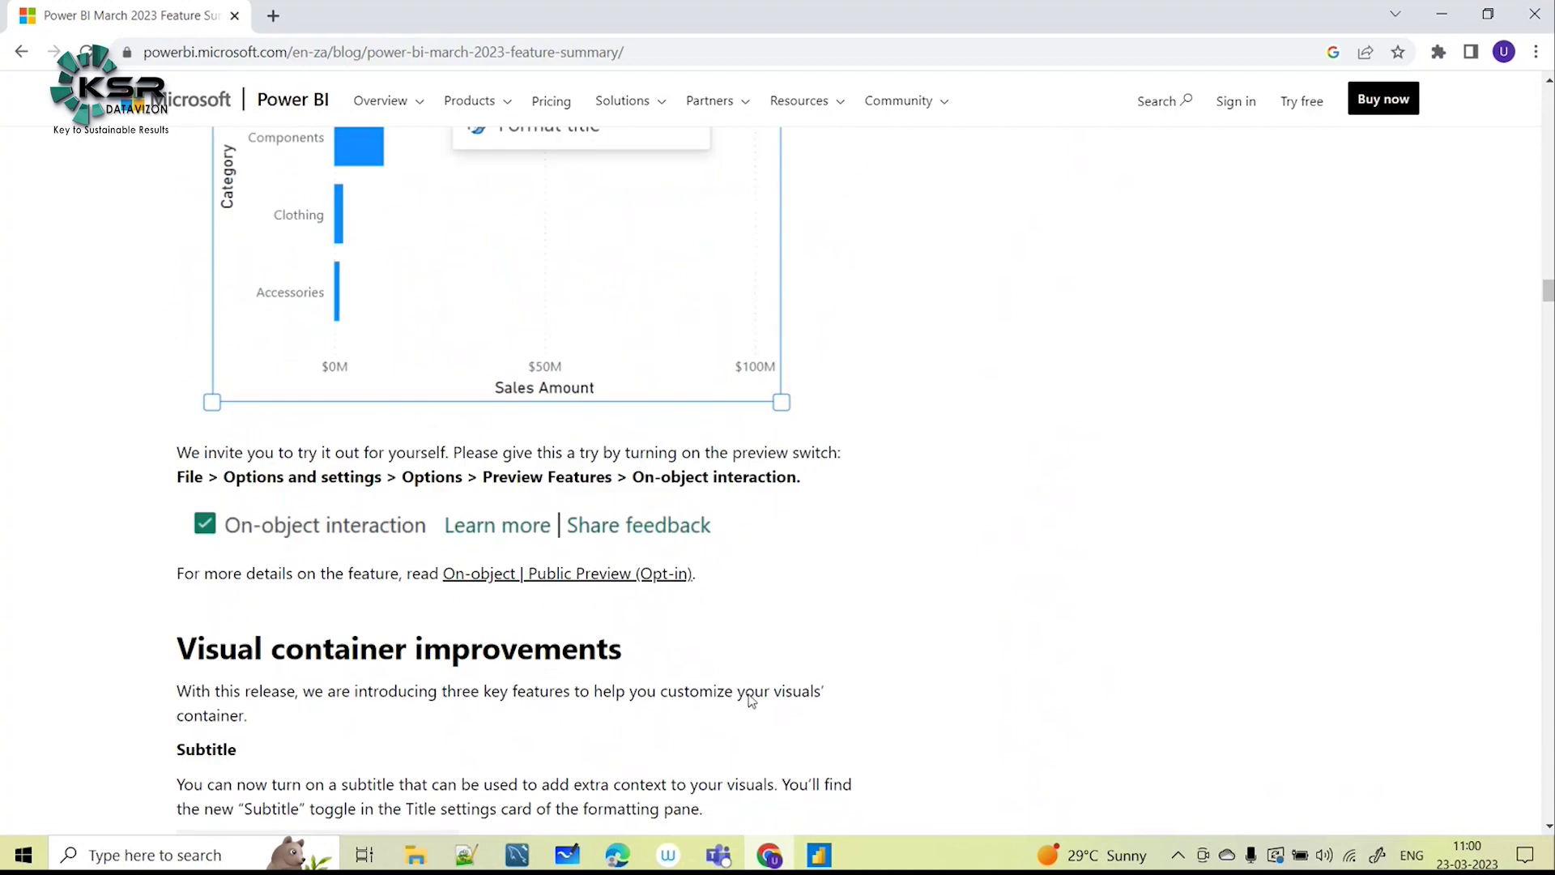
{"action": "left_click", "coordinate": [826, 858]}
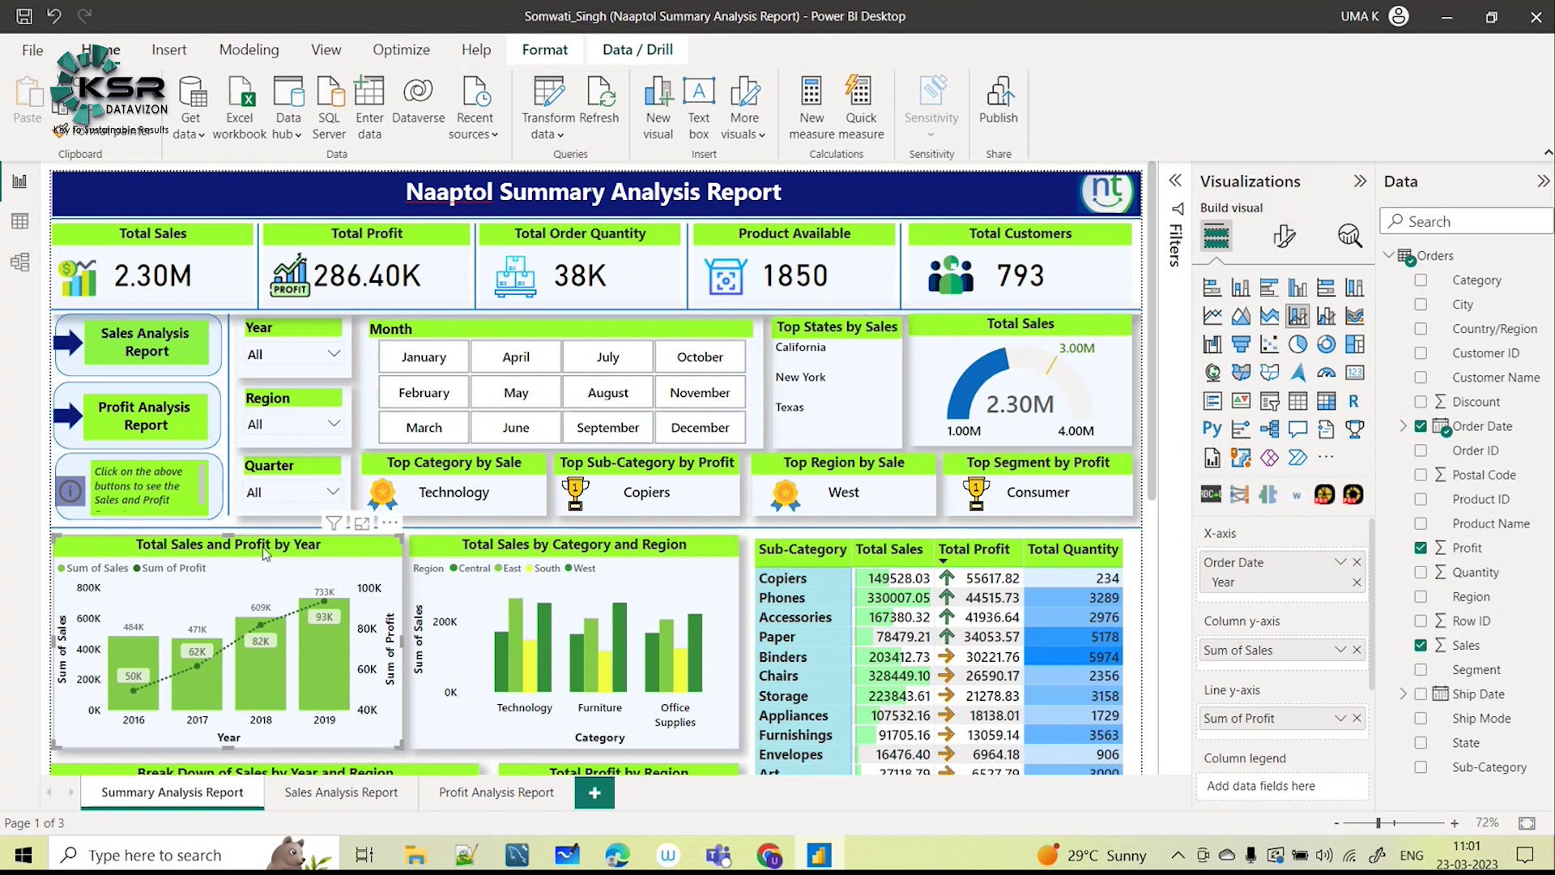
{"action": "left_click", "coordinate": [1283, 236]}
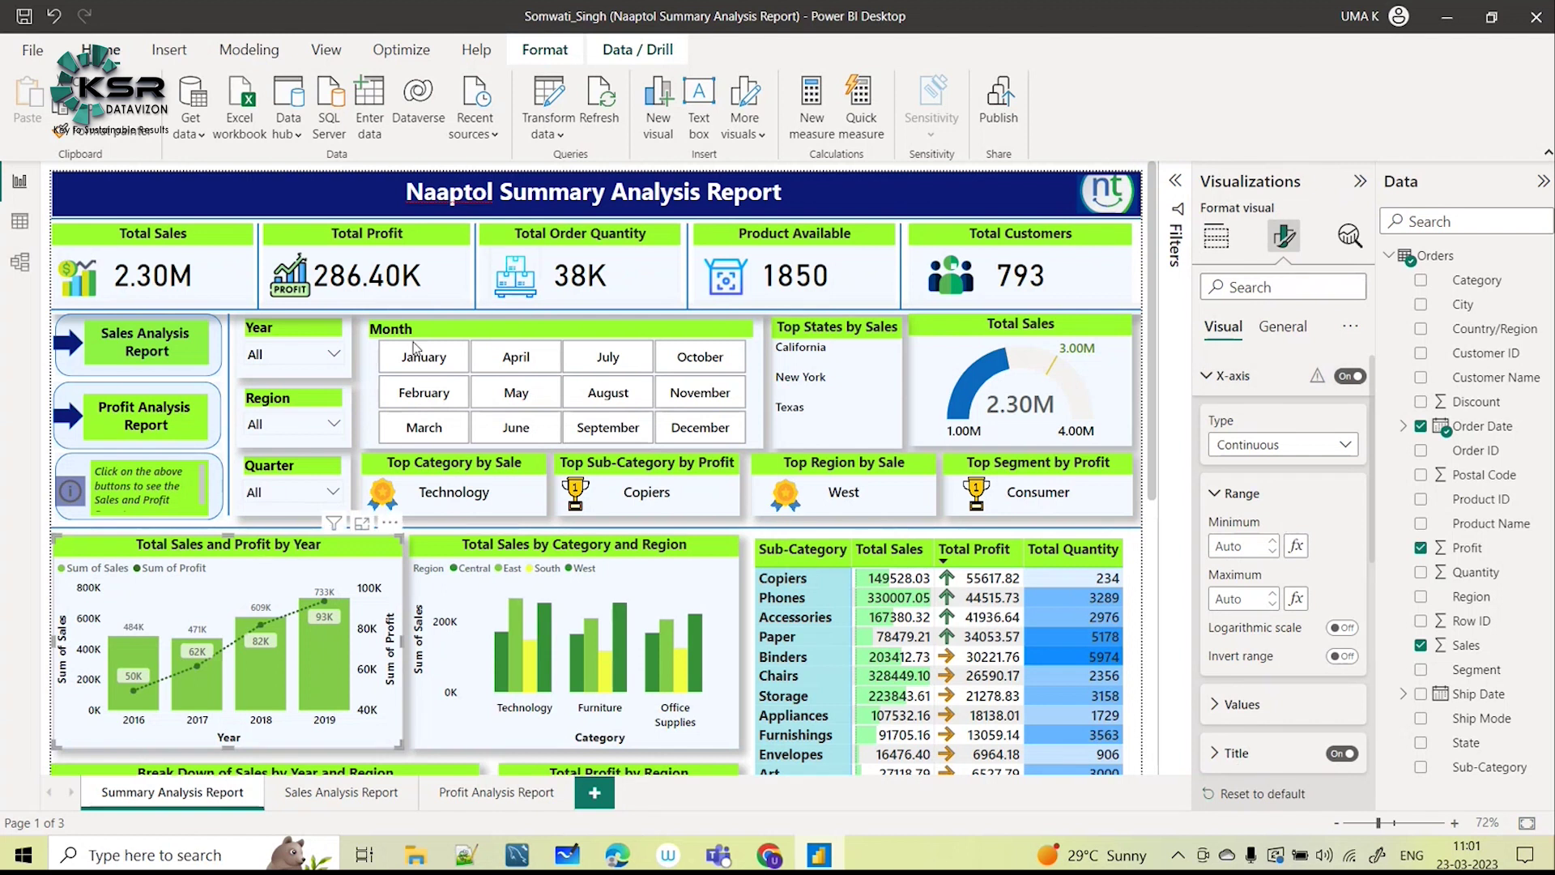
{"action": "left_click", "coordinate": [287, 330]}
{"action": "left_click", "coordinate": [267, 399]}
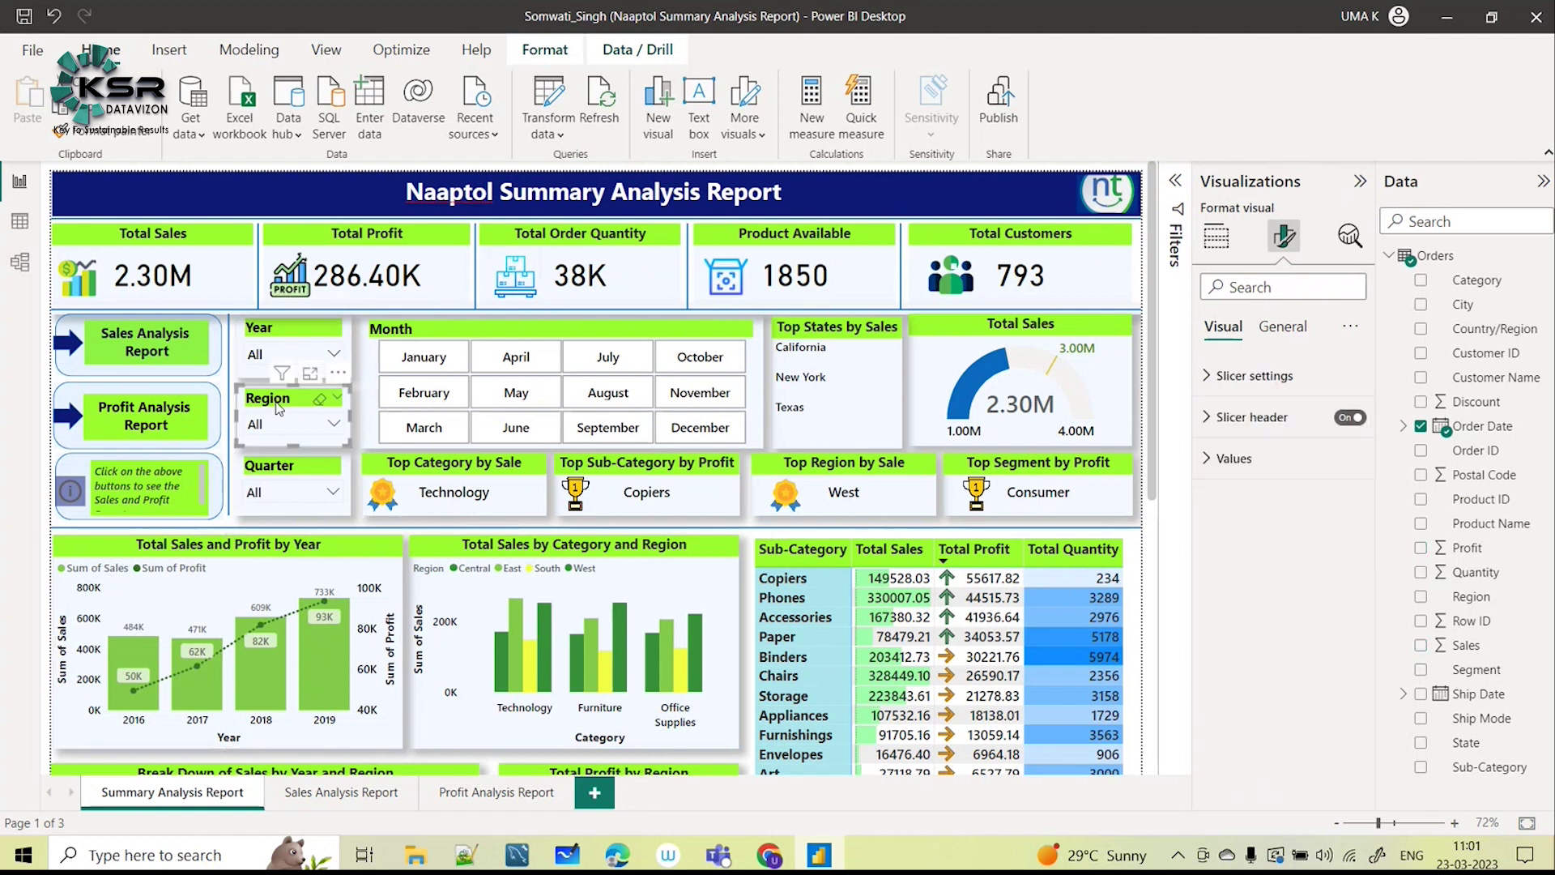
{"action": "left_click", "coordinate": [270, 473]}
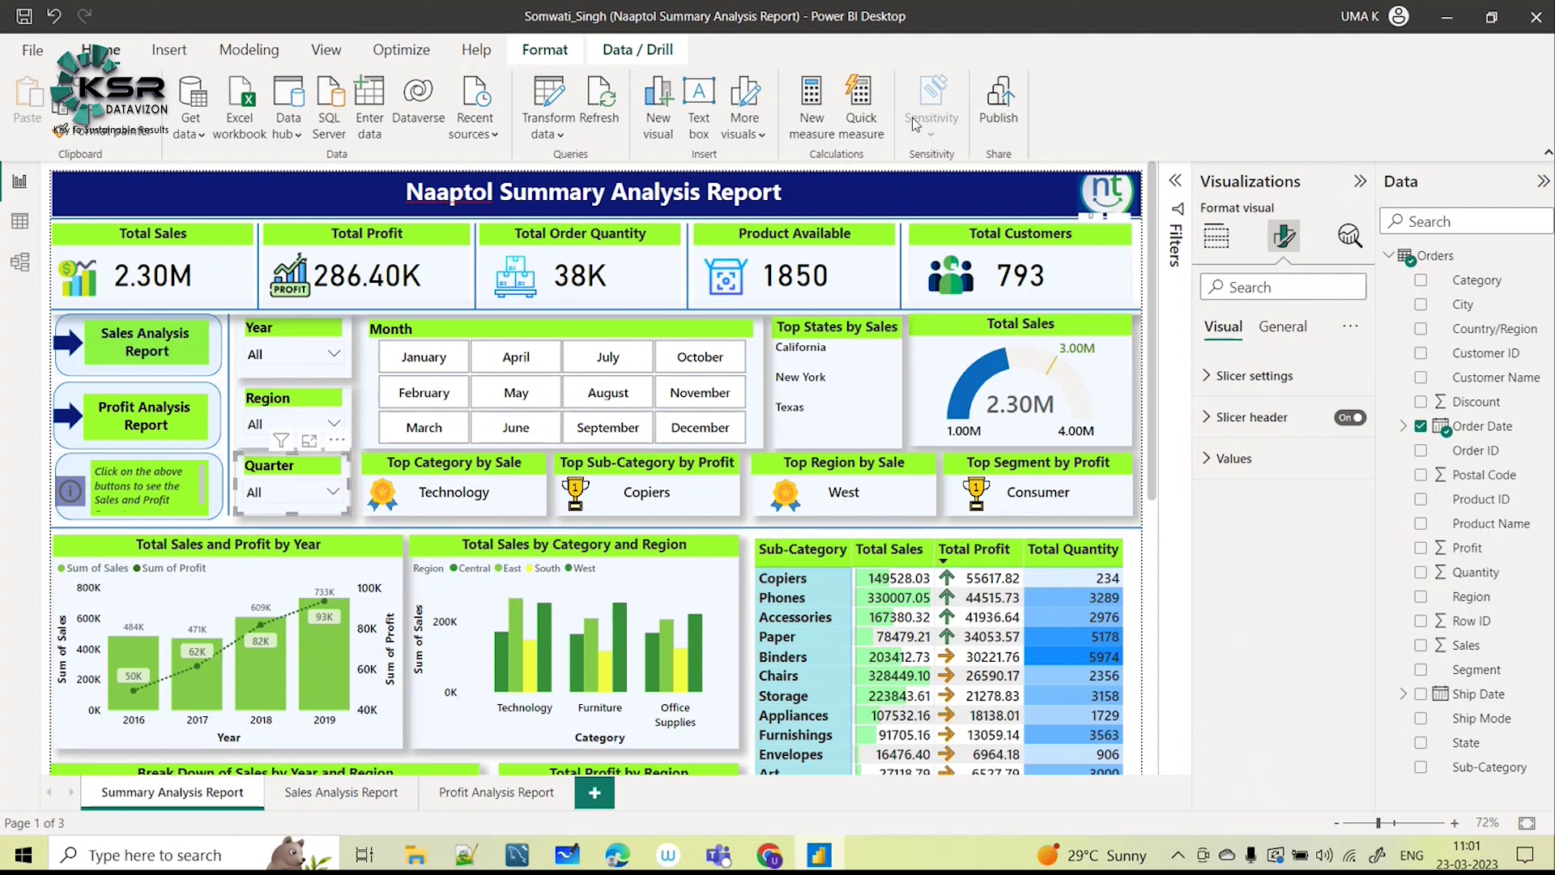
{"action": "left_click", "coordinate": [33, 54]}
Enable the On-object interaction preview feature, accept the restart notice, and close Power BI Desktop.
{"action": "left_click", "coordinate": [105, 373]}
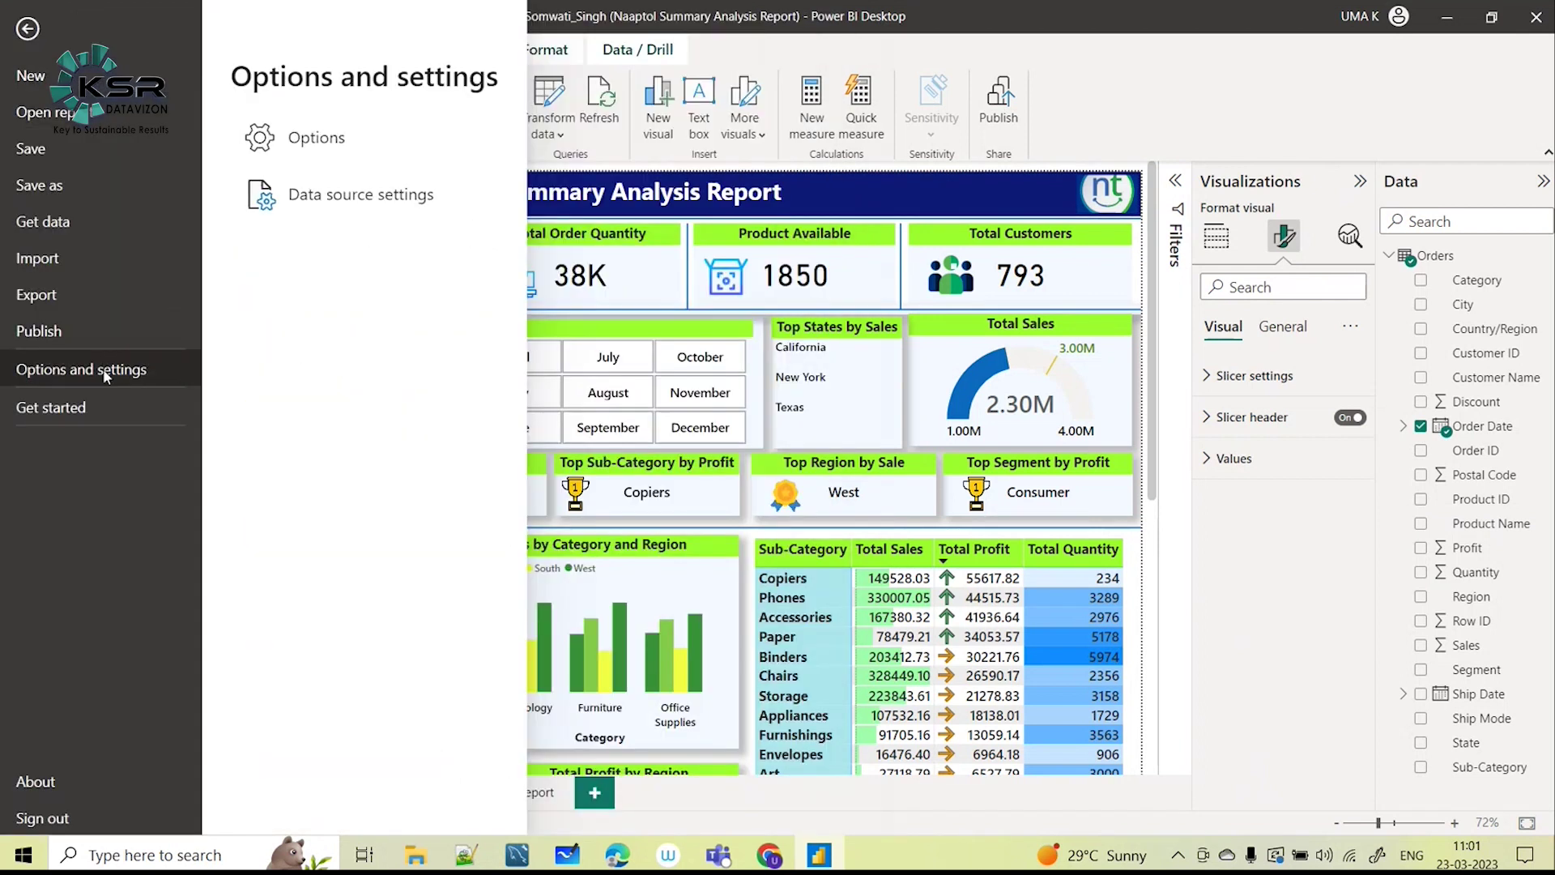
{"action": "left_click", "coordinate": [346, 153]}
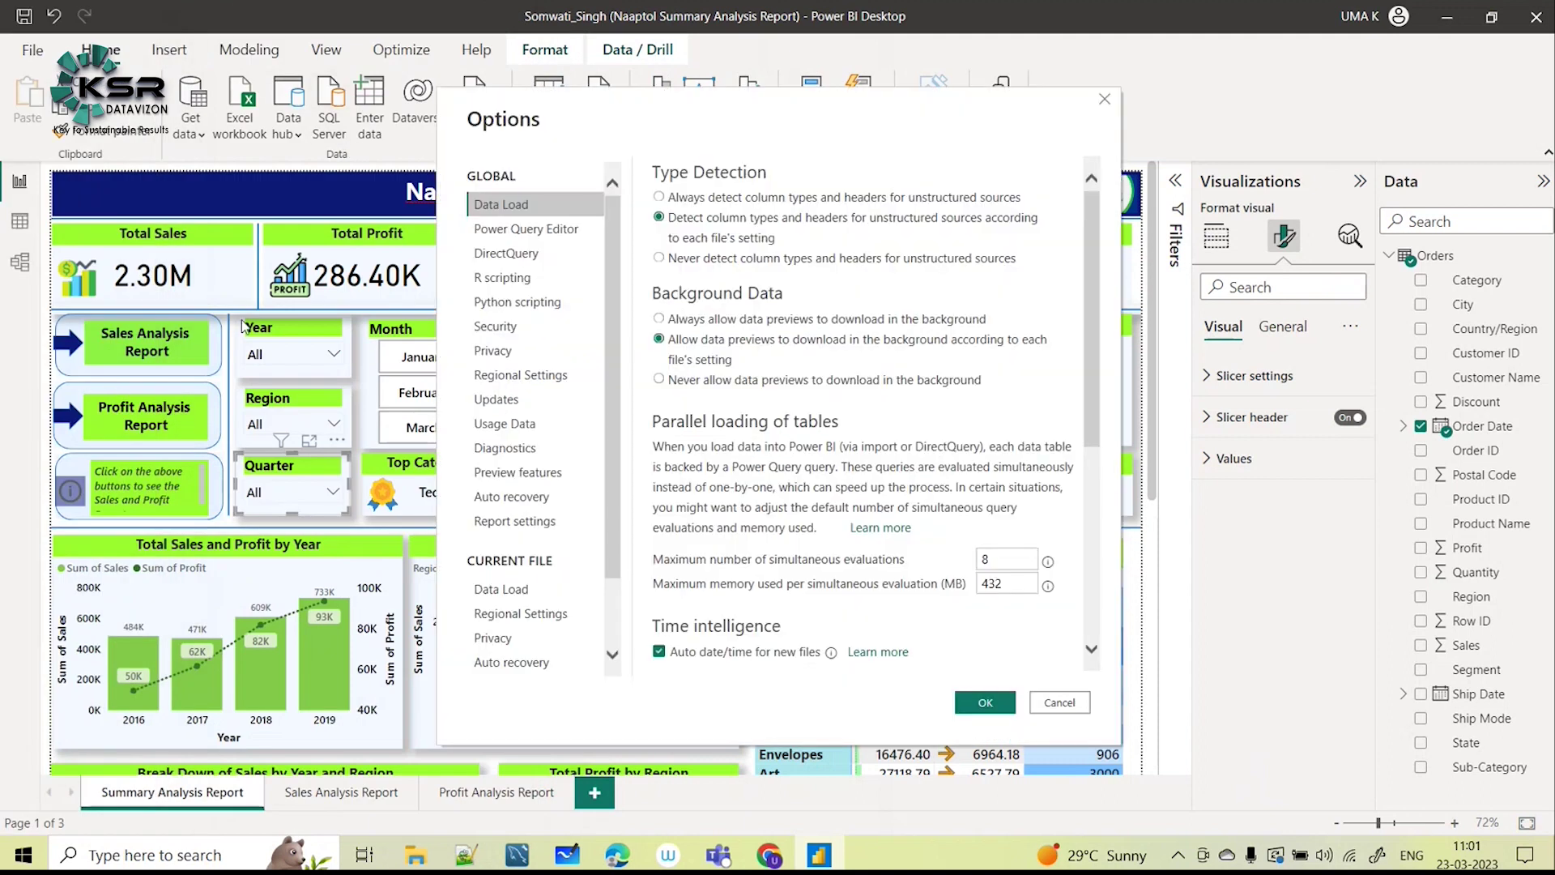
{"action": "left_click", "coordinate": [497, 478]}
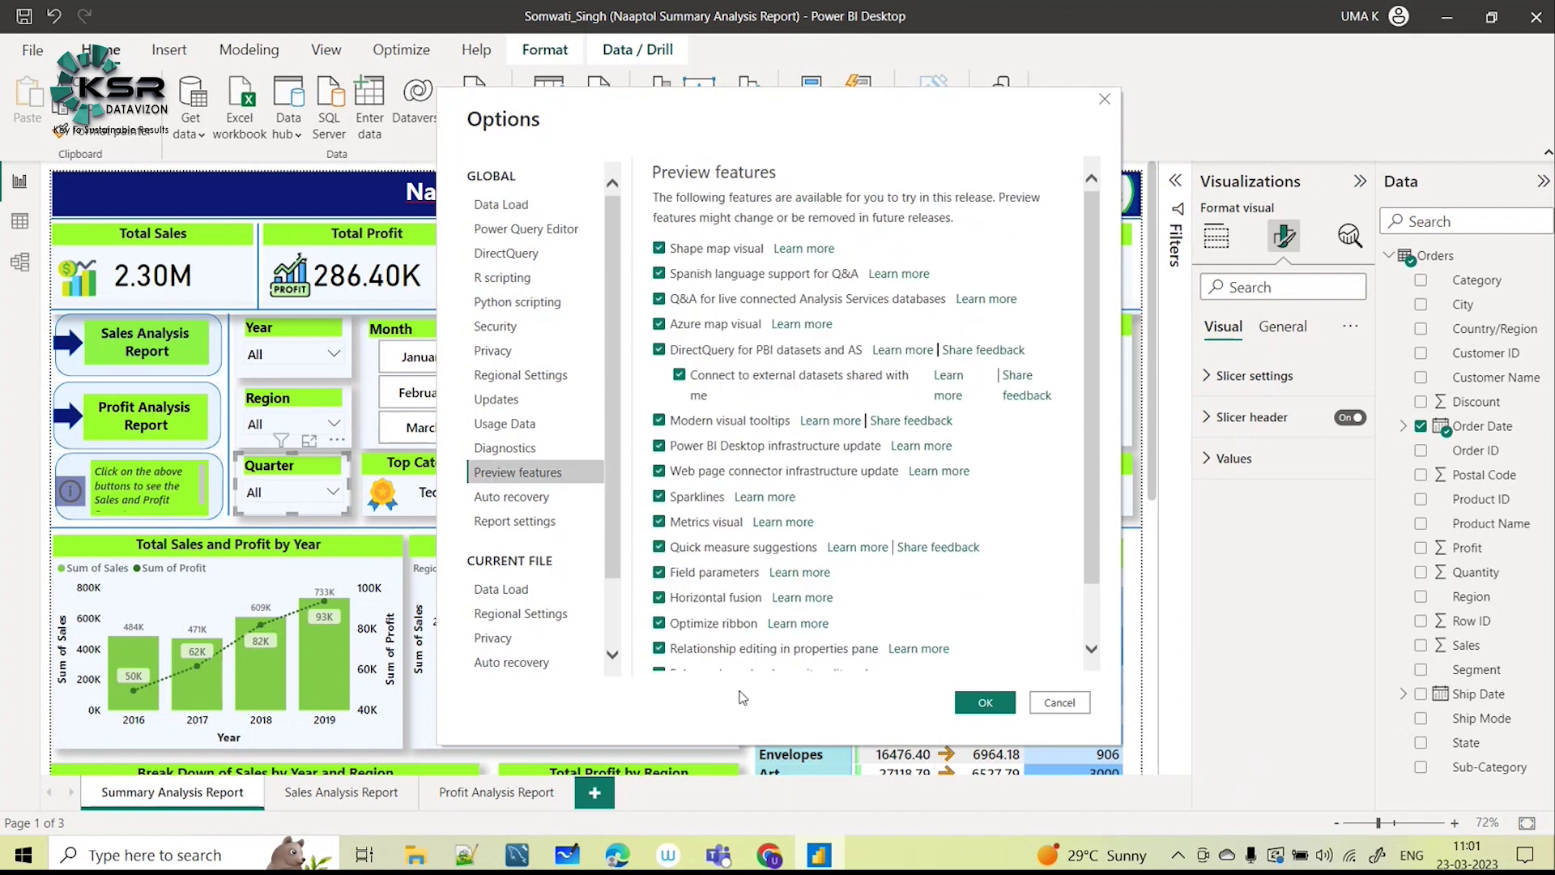
{"action": "scroll", "coordinate": [865, 381], "scroll_direction": "down", "scroll_amount": 2}
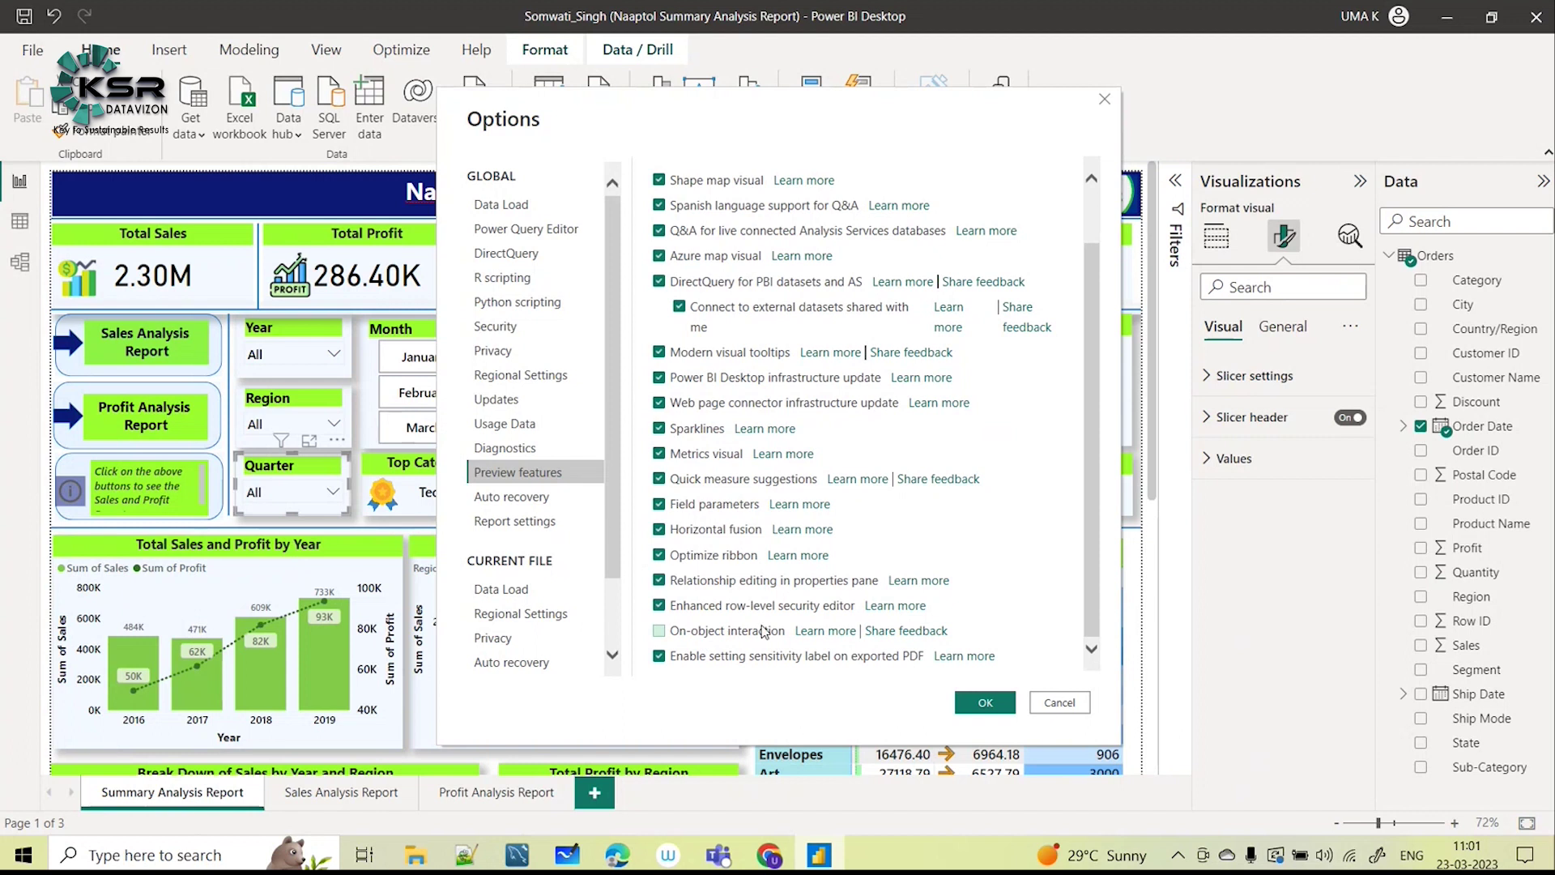
{"action": "left_click", "coordinate": [658, 633]}
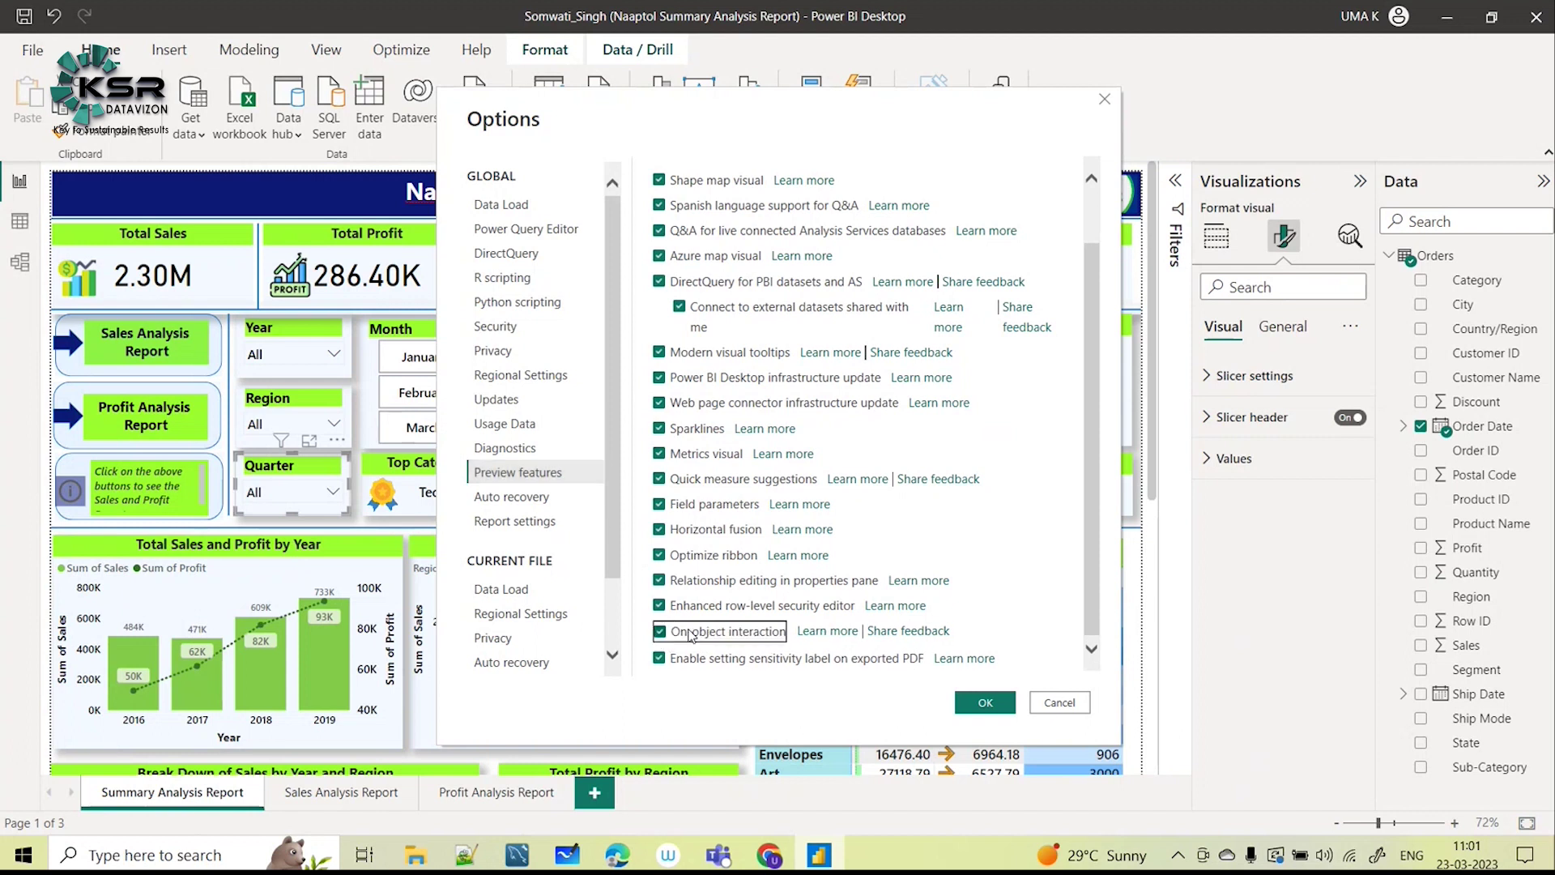
{"action": "left_click", "coordinate": [985, 703]}
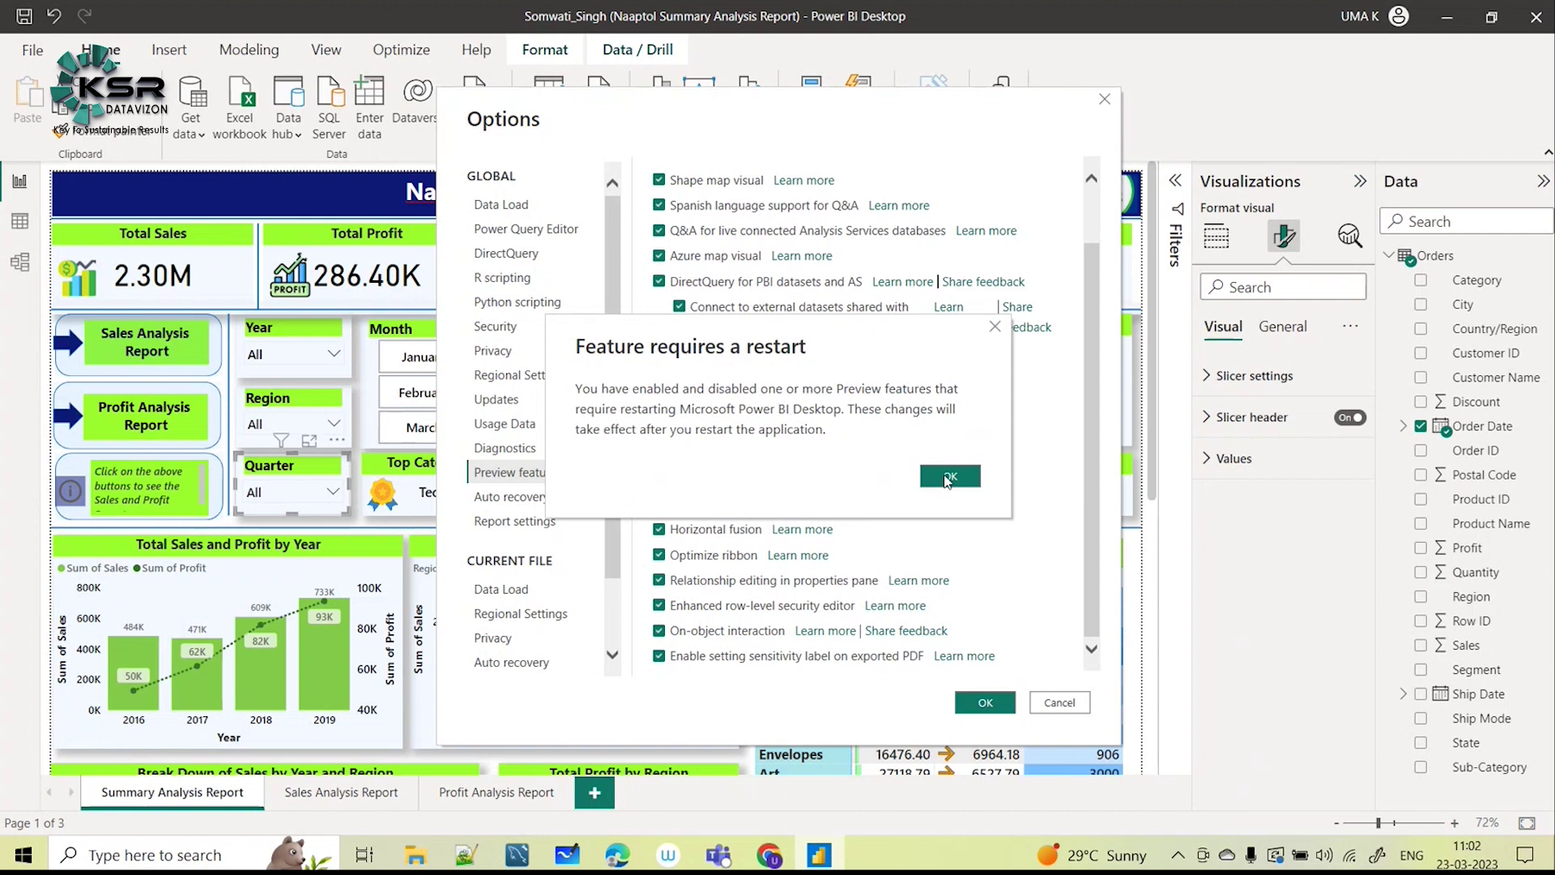
{"action": "left_click", "coordinate": [955, 476]}
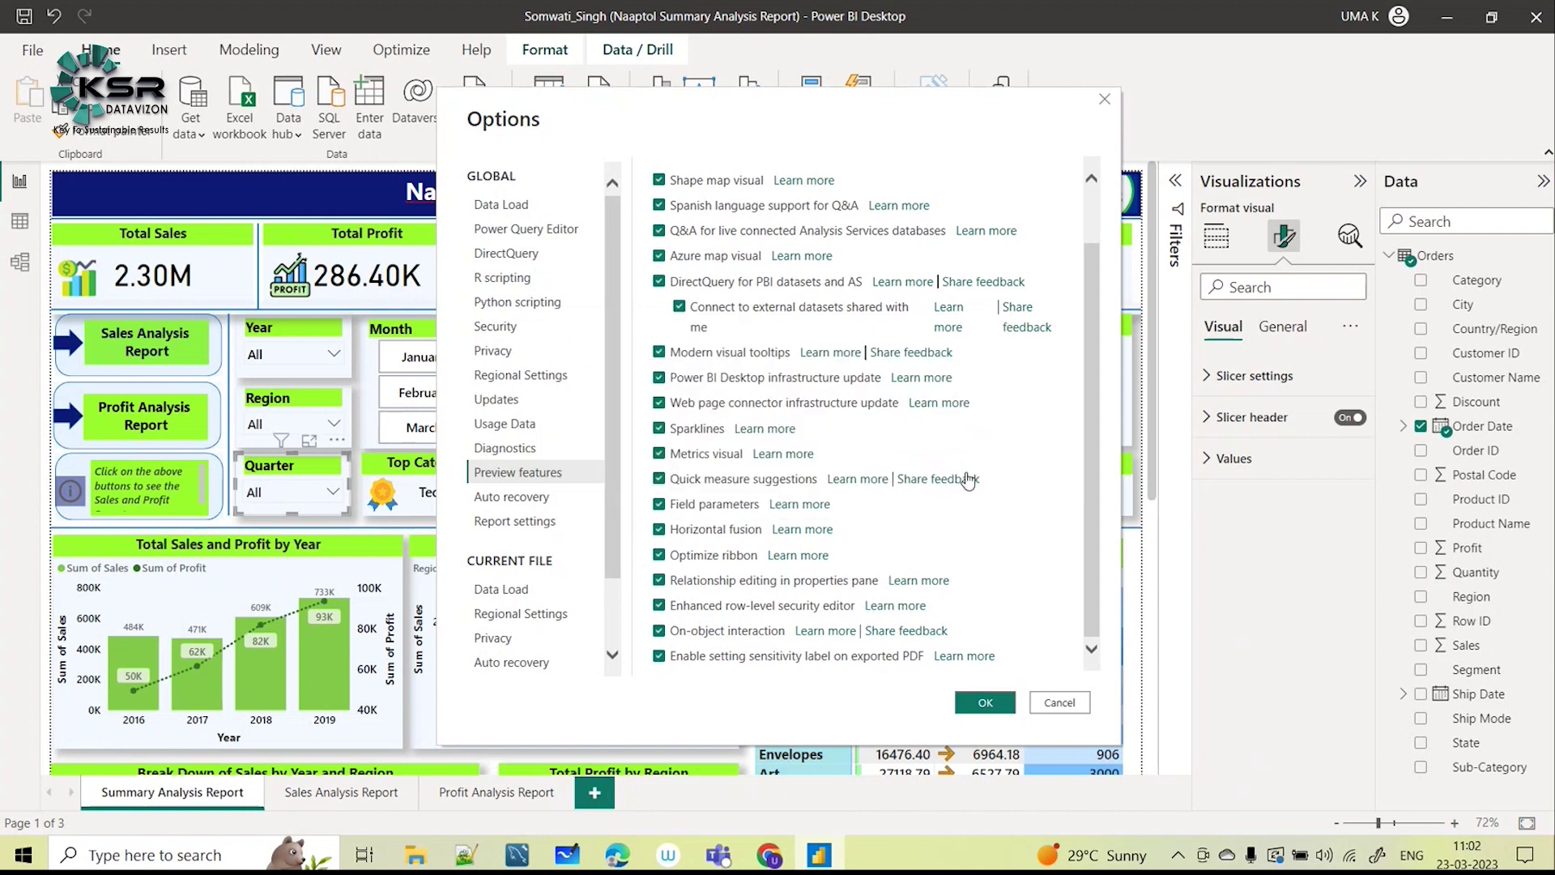
{"action": "left_click", "coordinate": [985, 702]}
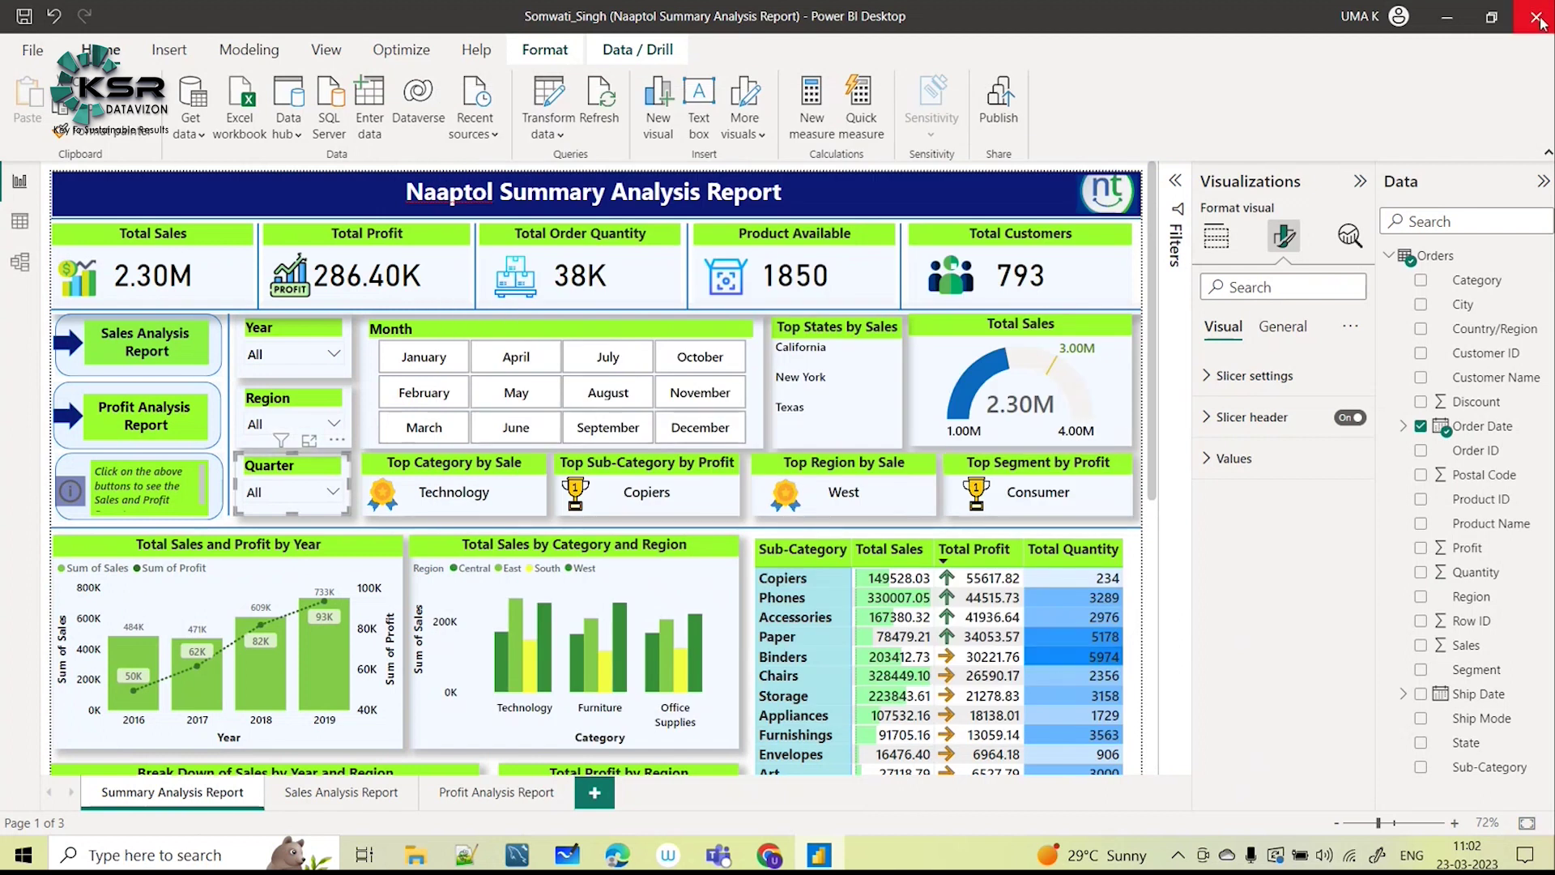
{"action": "left_click", "coordinate": [1516, 20]}
Discard the report changes and relaunch Power BI Desktop from Windows search ('po').
{"action": "left_click", "coordinate": [868, 455]}
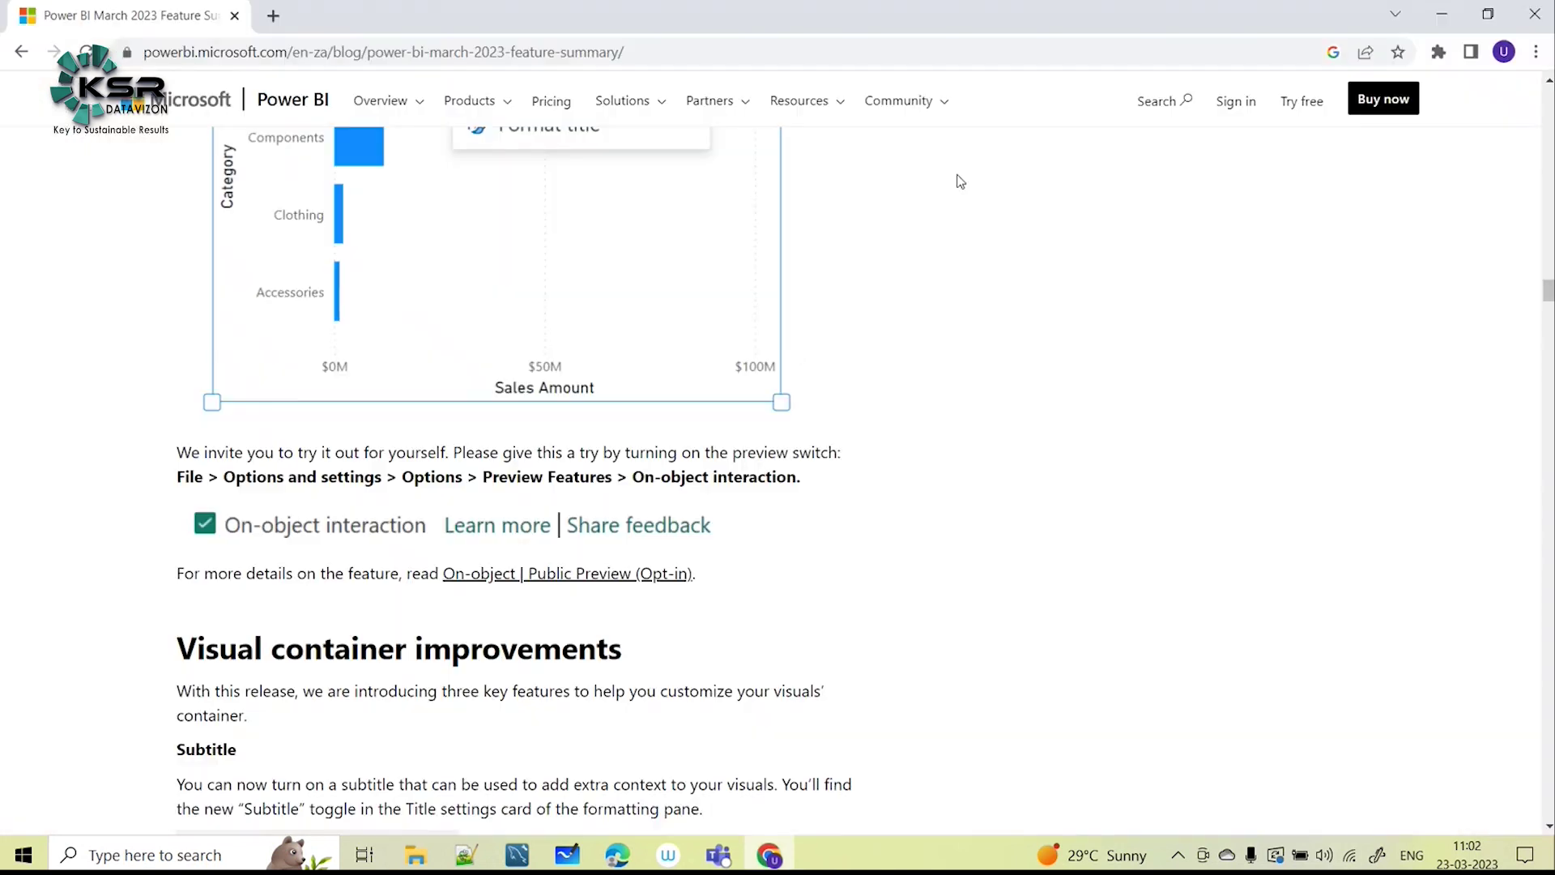
{"action": "left_click", "coordinate": [176, 855]}
{"action": "type", "text": "po"}
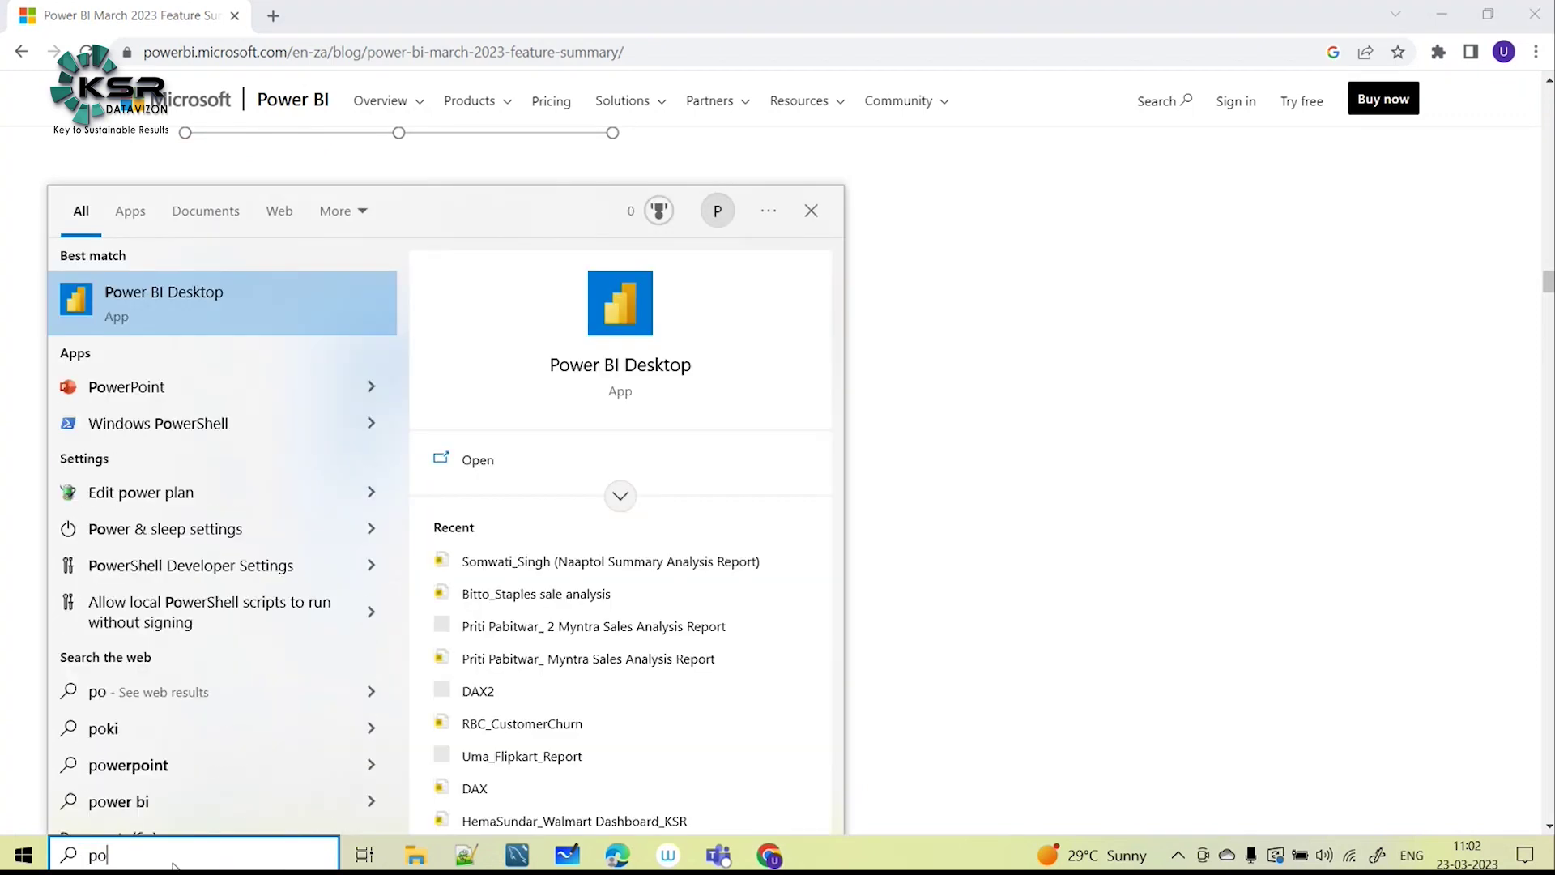
{"action": "left_click", "coordinate": [458, 460]}
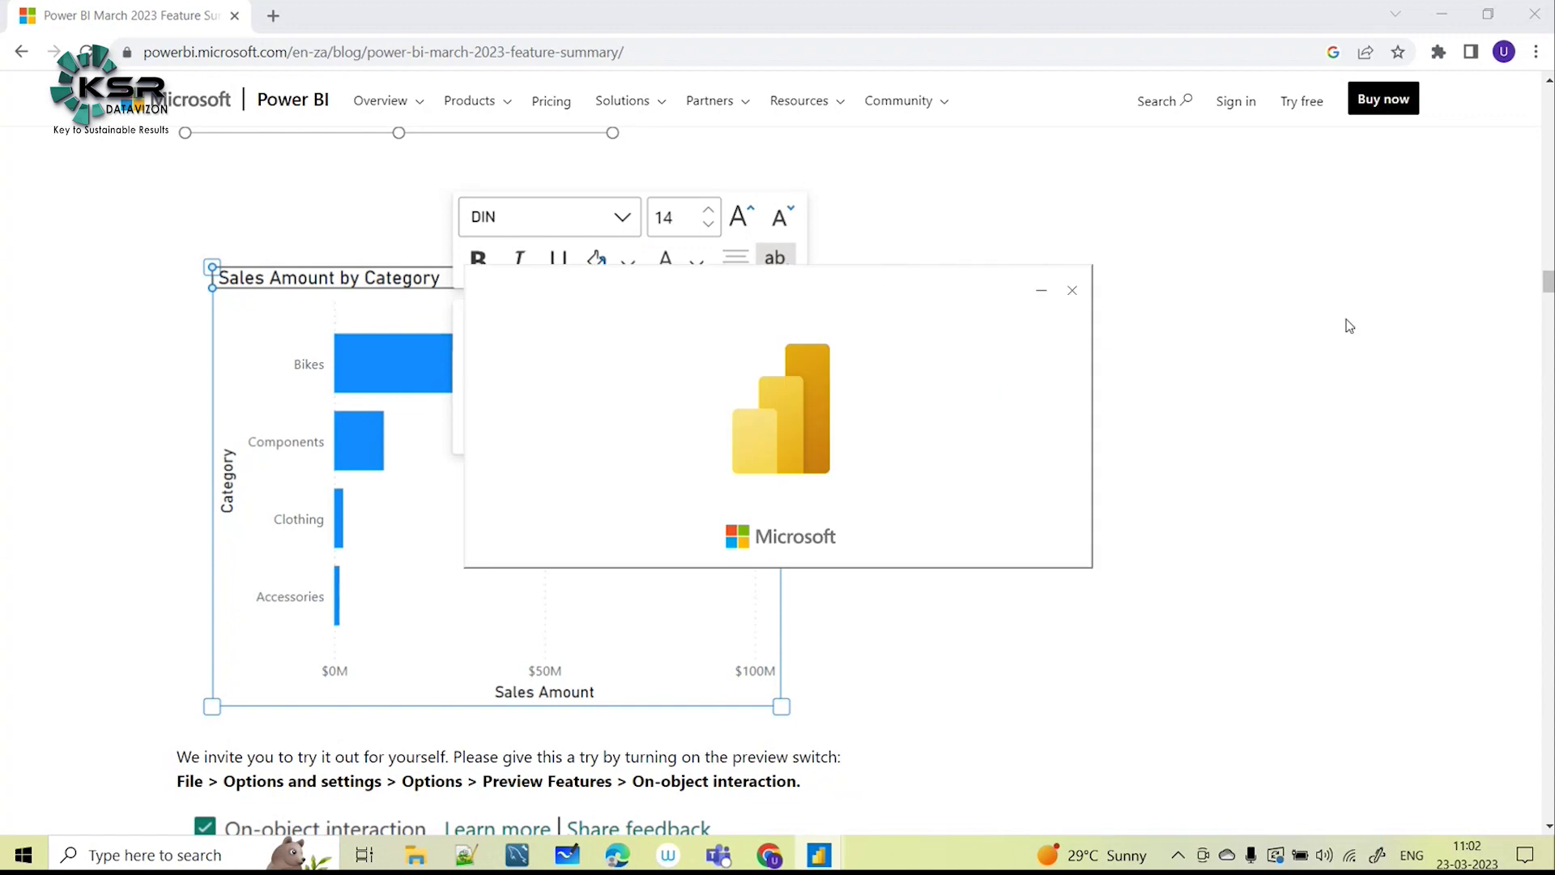
{"action": "scroll", "coordinate": [769, 488], "scroll_direction": "up", "scroll_amount": 6}
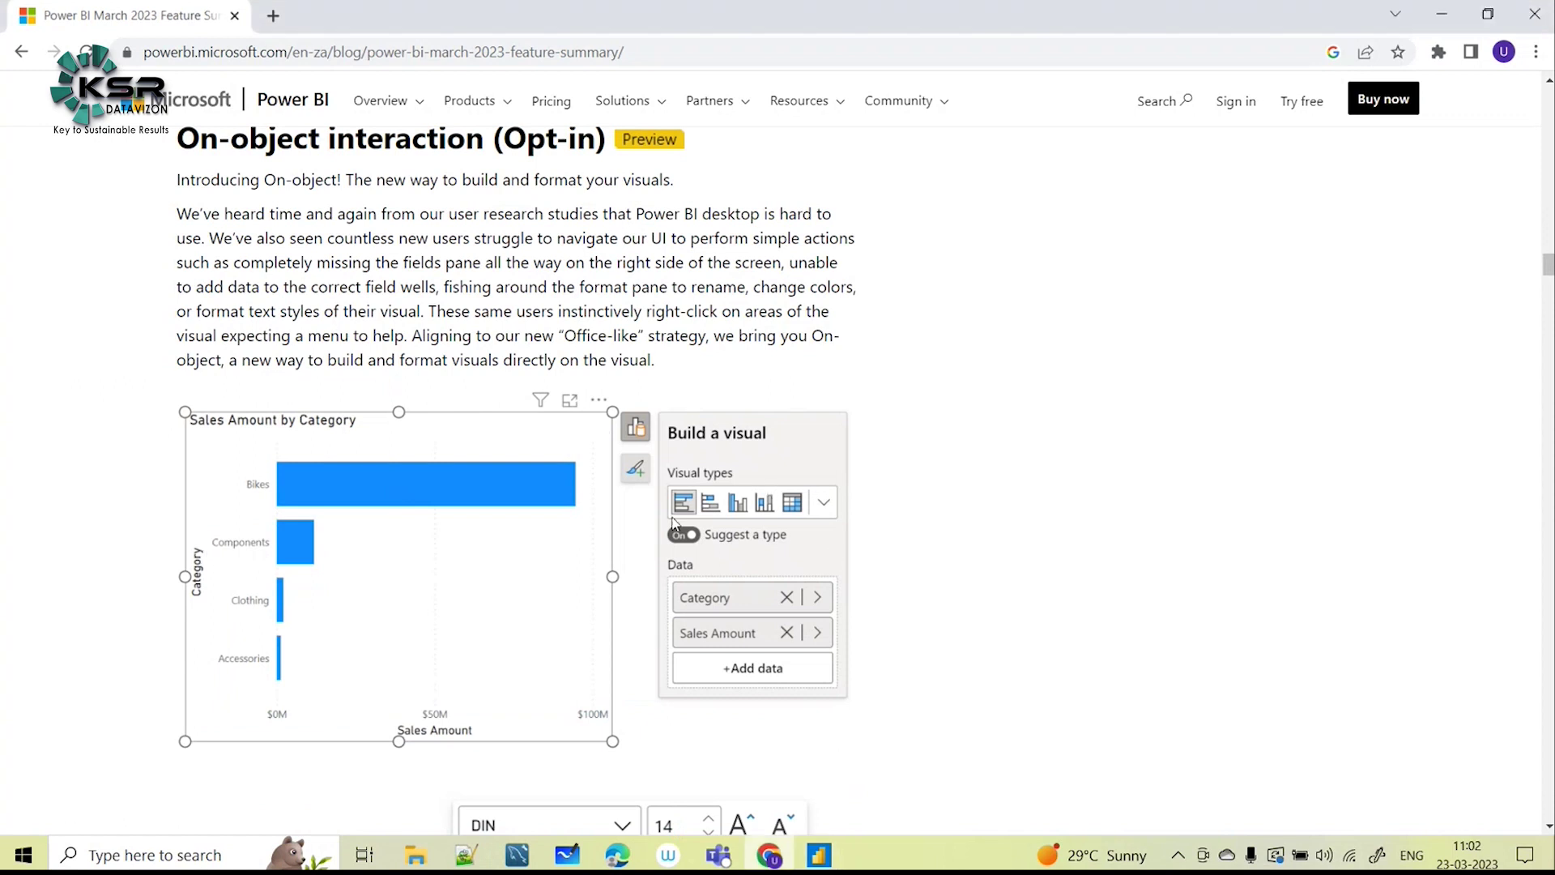
{"action": "scroll", "coordinate": [559, 362], "scroll_direction": "up", "scroll_amount": 6}
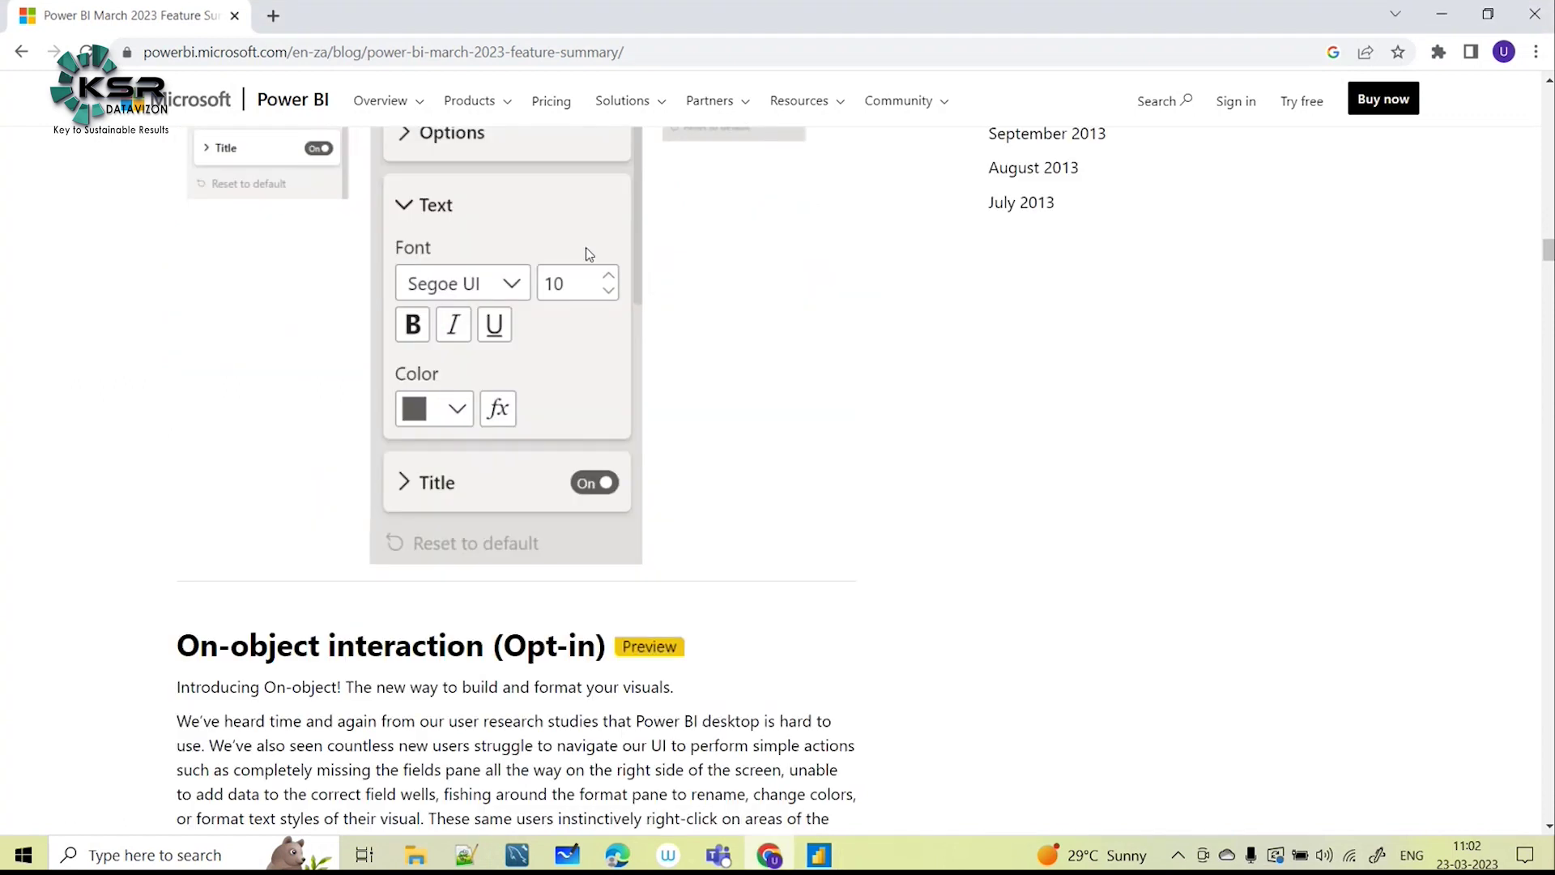
{"action": "scroll", "coordinate": [589, 419], "scroll_direction": "up", "scroll_amount": 5}
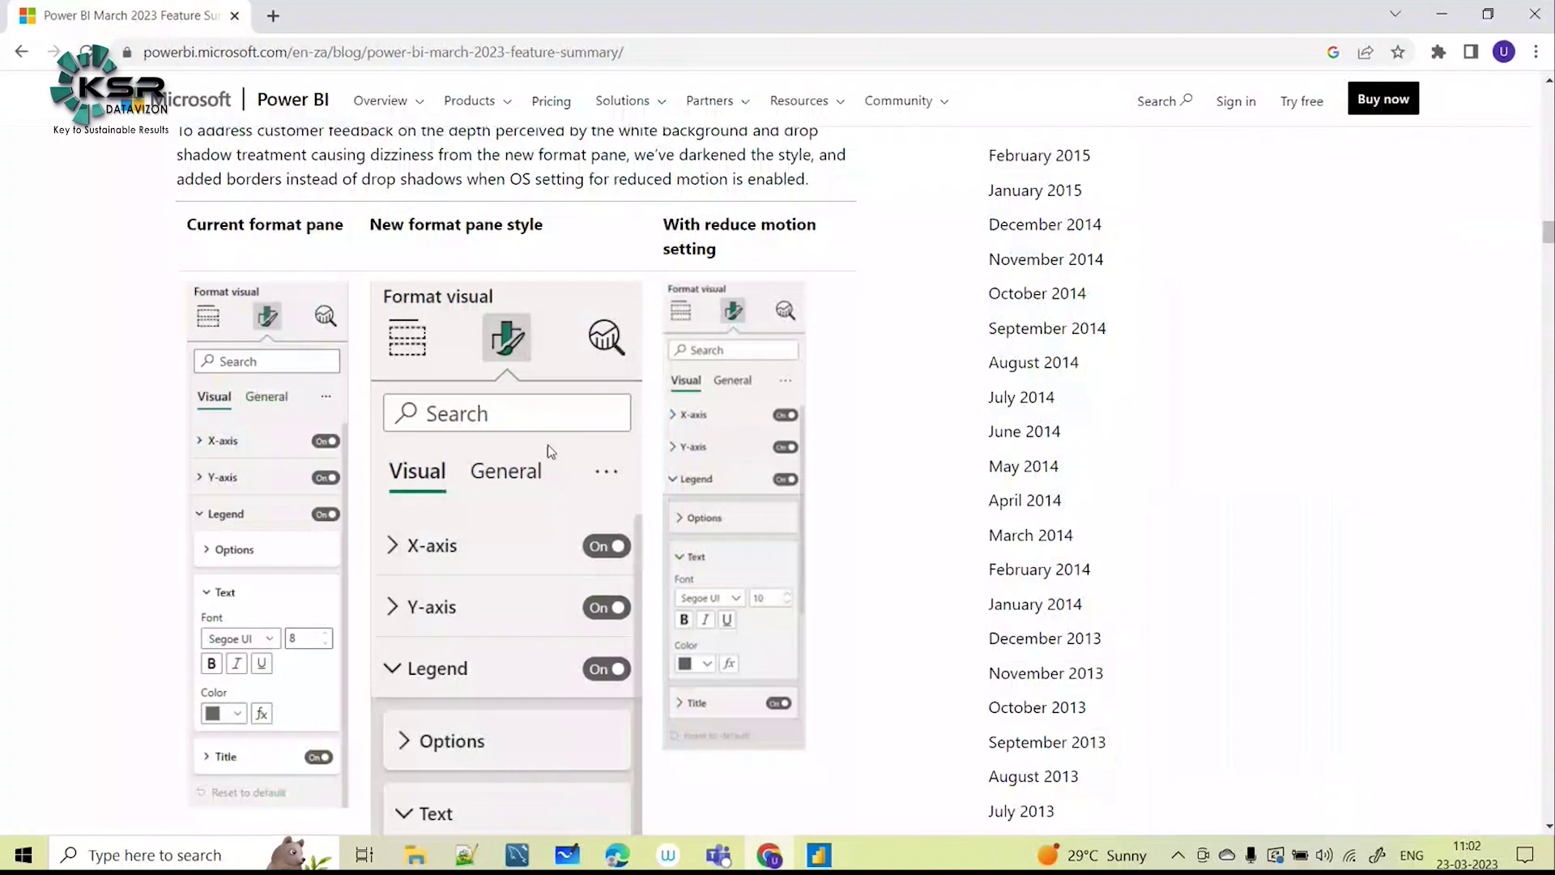
{"action": "scroll", "coordinate": [589, 419], "scroll_direction": "down", "scroll_amount": 12}
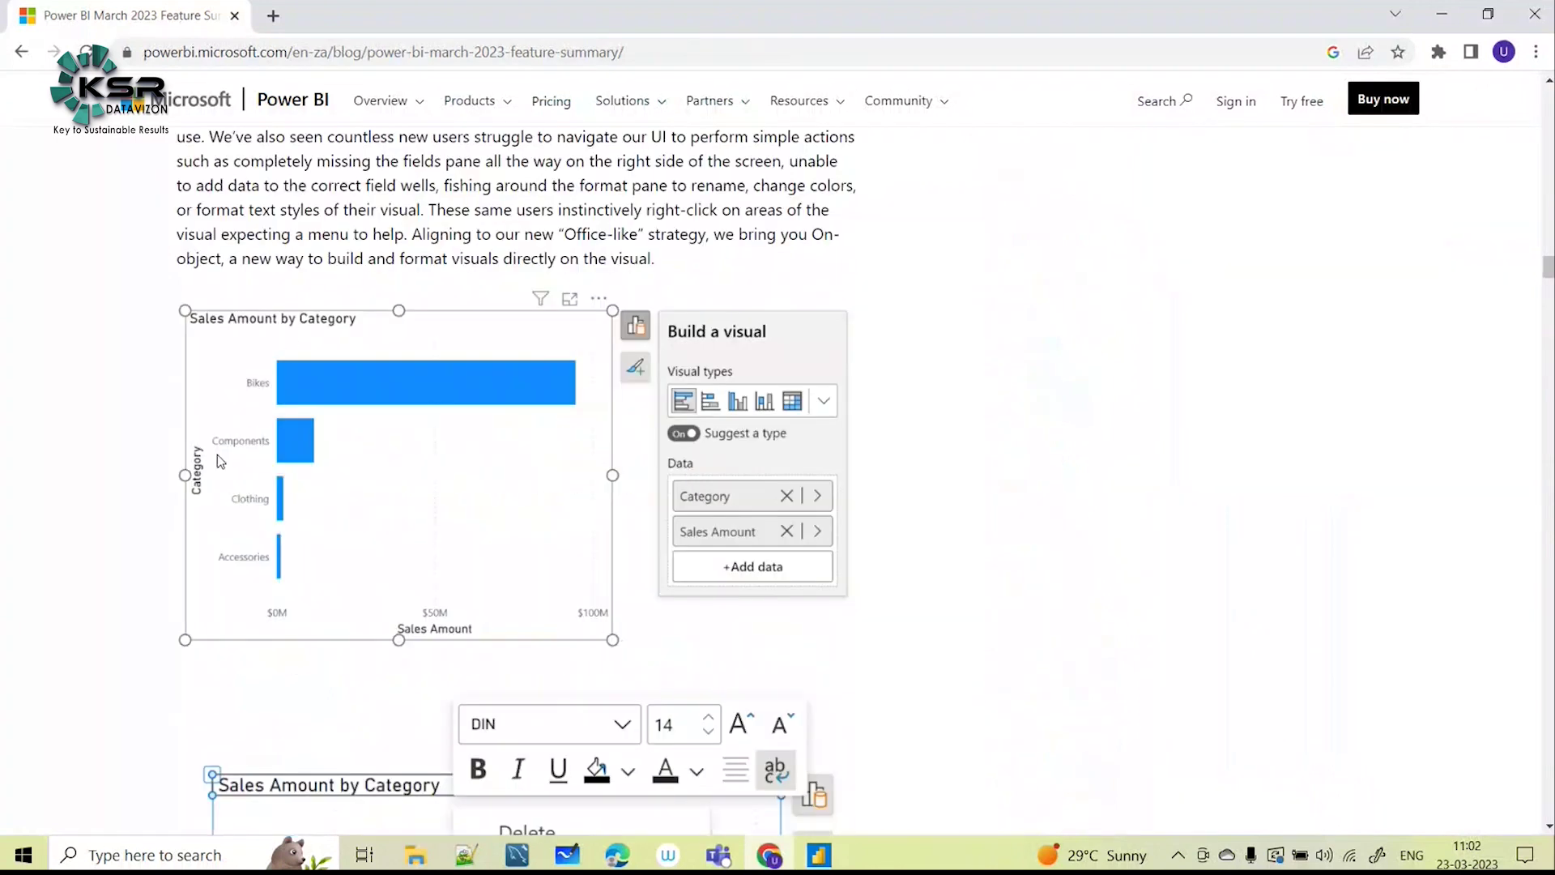
{"action": "left_click", "coordinate": [819, 854]}
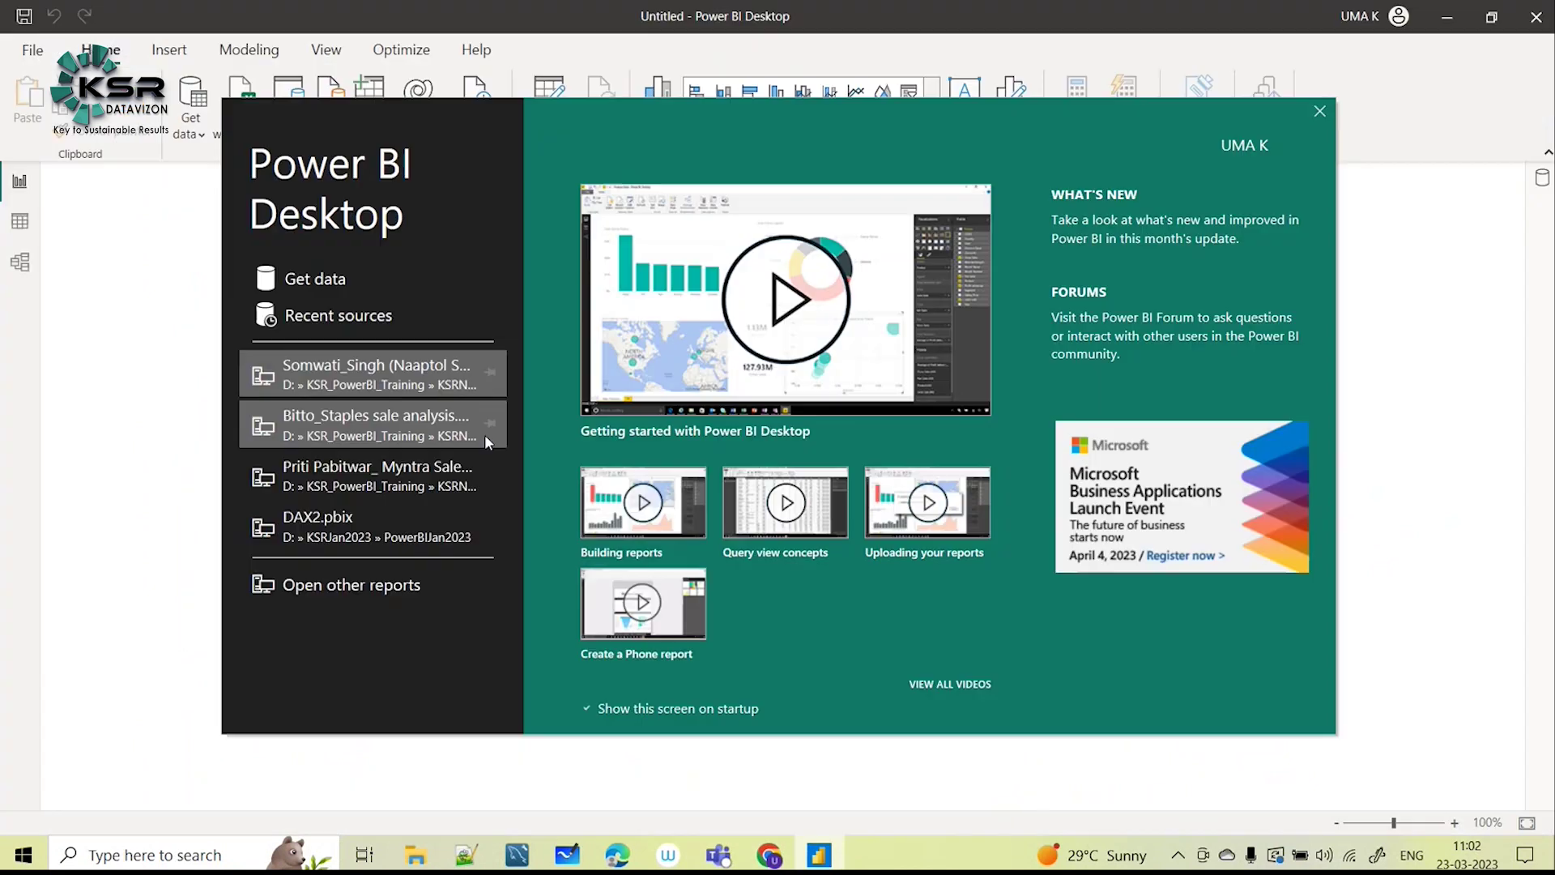
Skip the start screen and open the recent Naaptol Summary Analysis Report file.
{"action": "key", "text": "Escape"}
{"action": "left_click", "coordinate": [940, 507]}
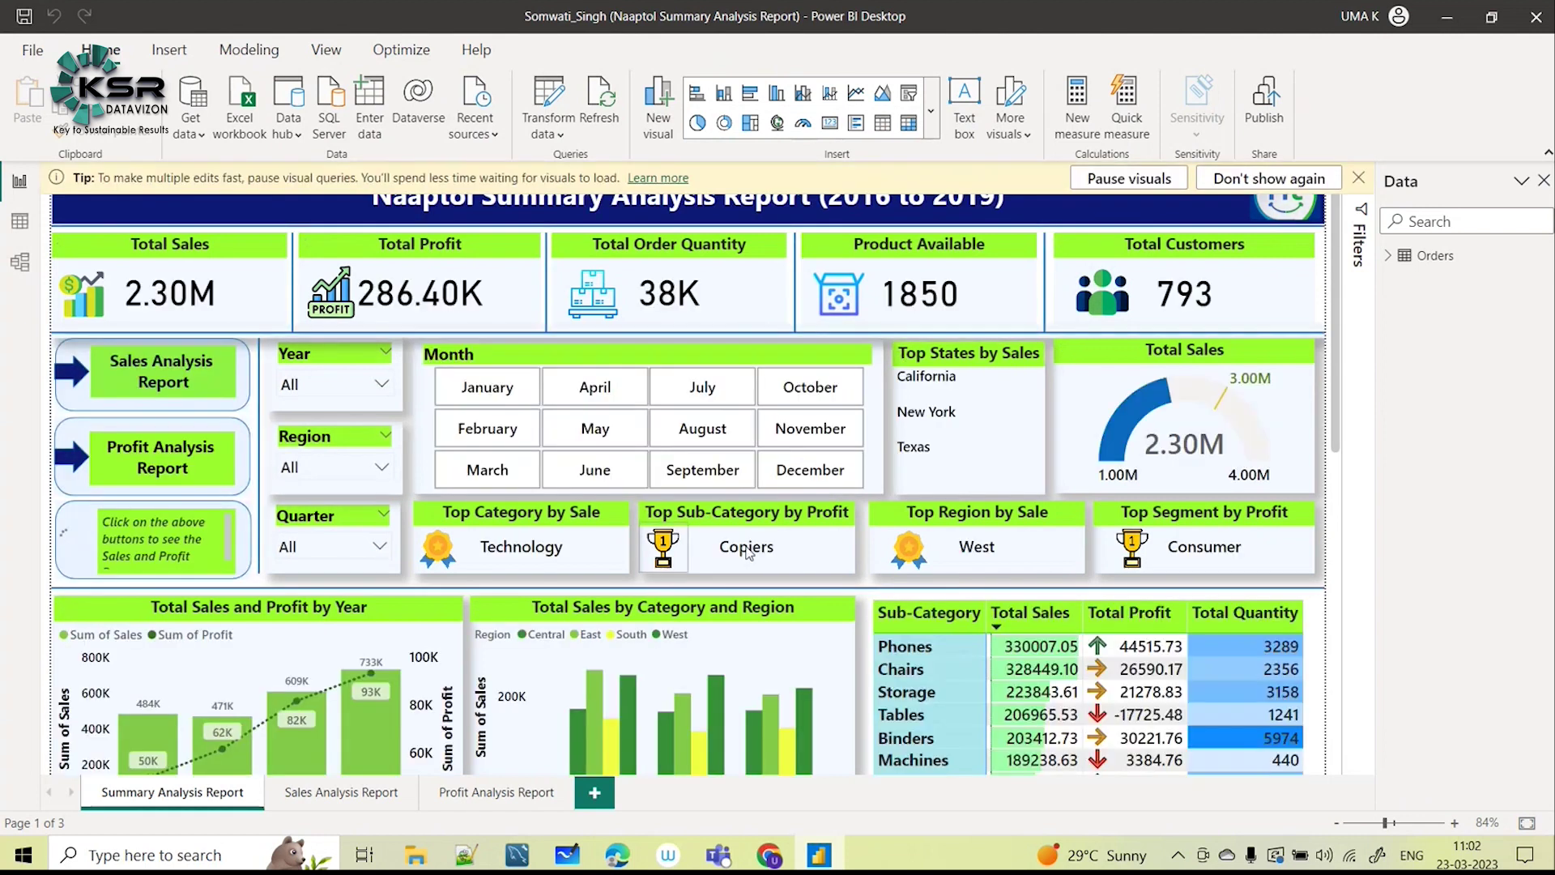
Close the pausing-visuals tip, expand the Orders table fields, and show the full visuals gallery.
{"action": "left_click", "coordinate": [1358, 177]}
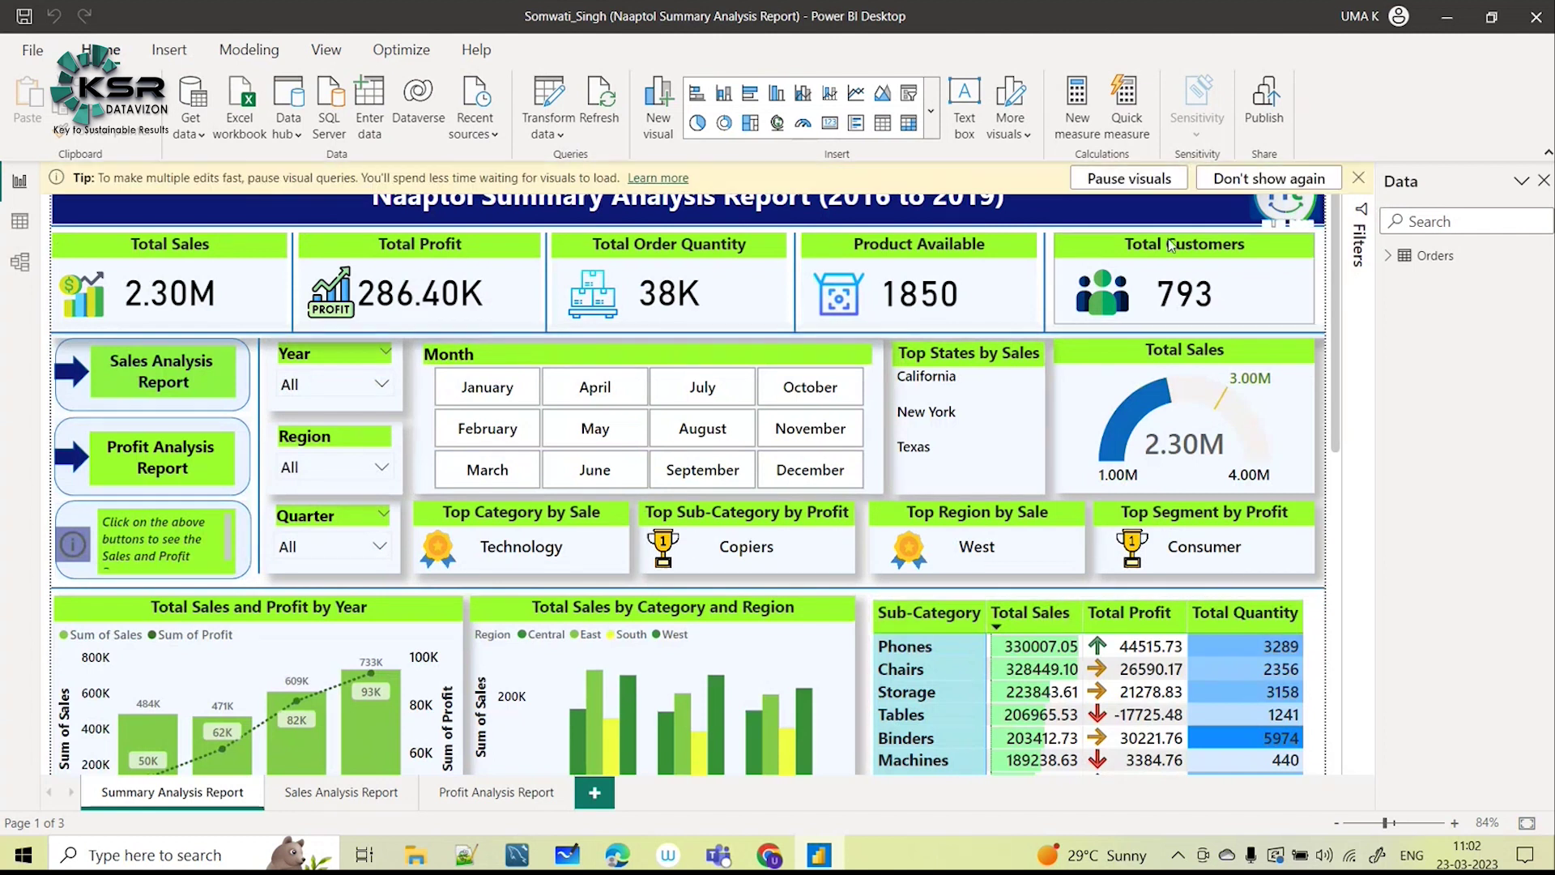
{"action": "left_click", "coordinate": [1359, 178]}
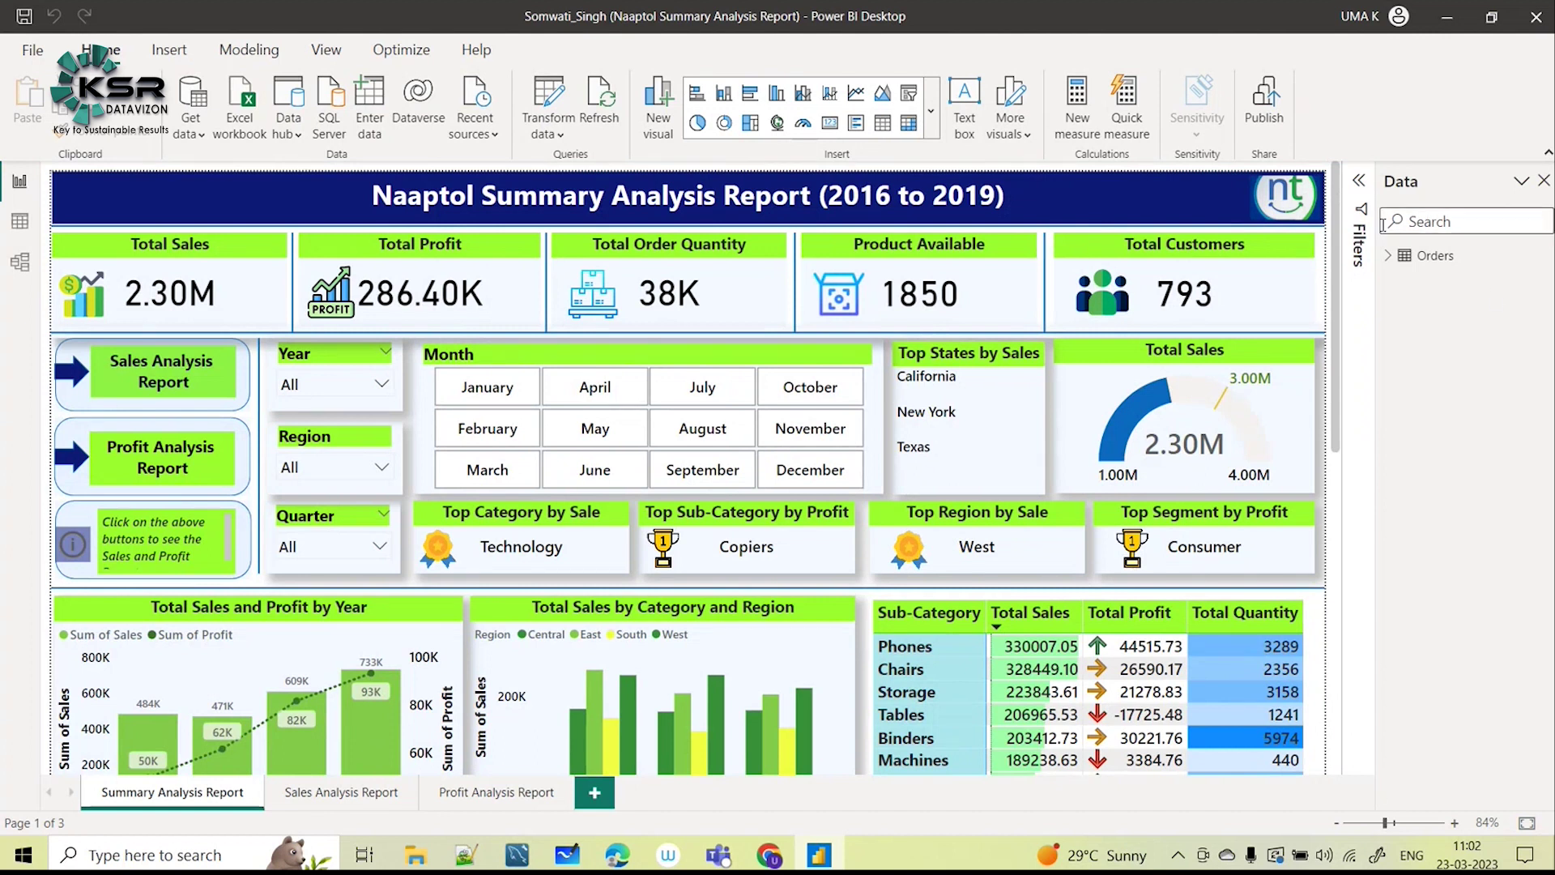
{"action": "left_click", "coordinate": [1388, 255]}
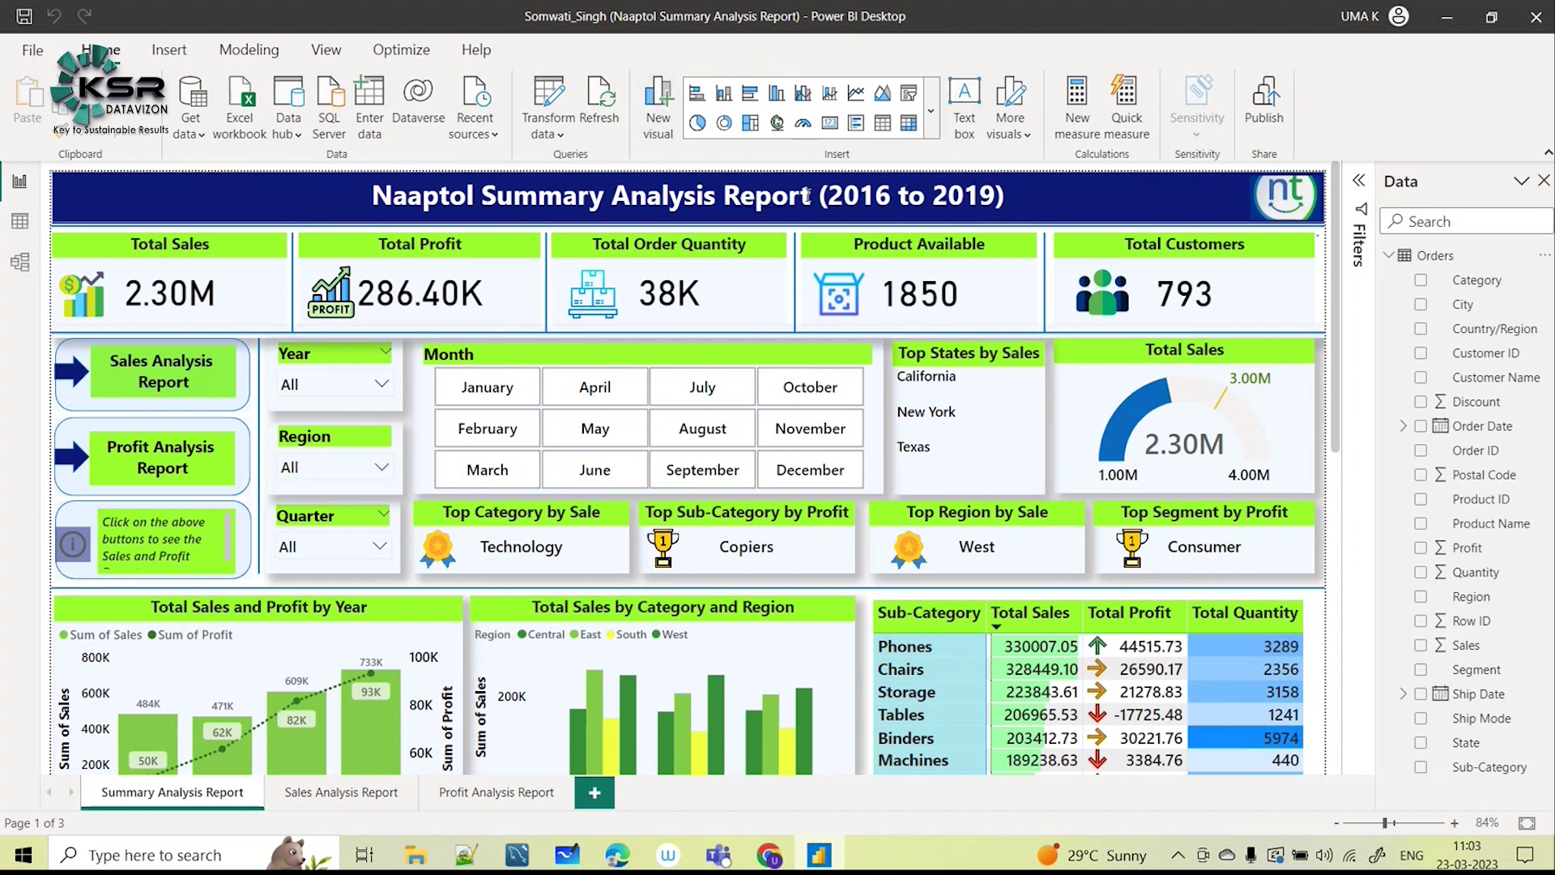
{"action": "left_click", "coordinate": [933, 128]}
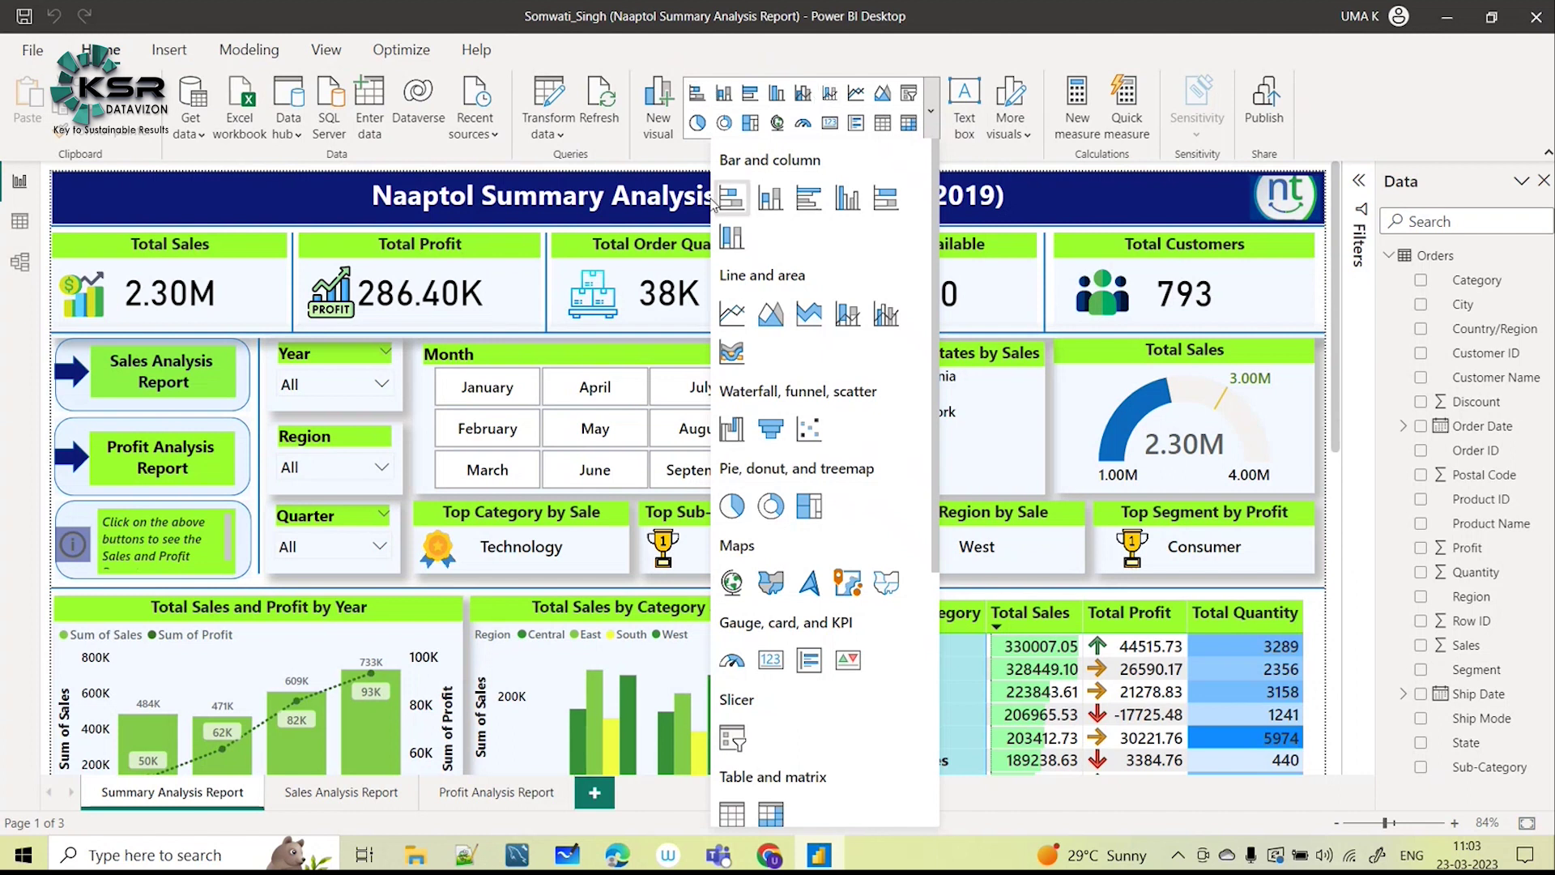
Browse the gallery's Bar and column, Line and area, Maps and Slicer visuals, then return to the canvas.
{"action": "scroll", "coordinate": [843, 222], "scroll_direction": "down", "scroll_amount": 4}
{"action": "scroll", "coordinate": [843, 222], "scroll_direction": "up", "scroll_amount": 4}
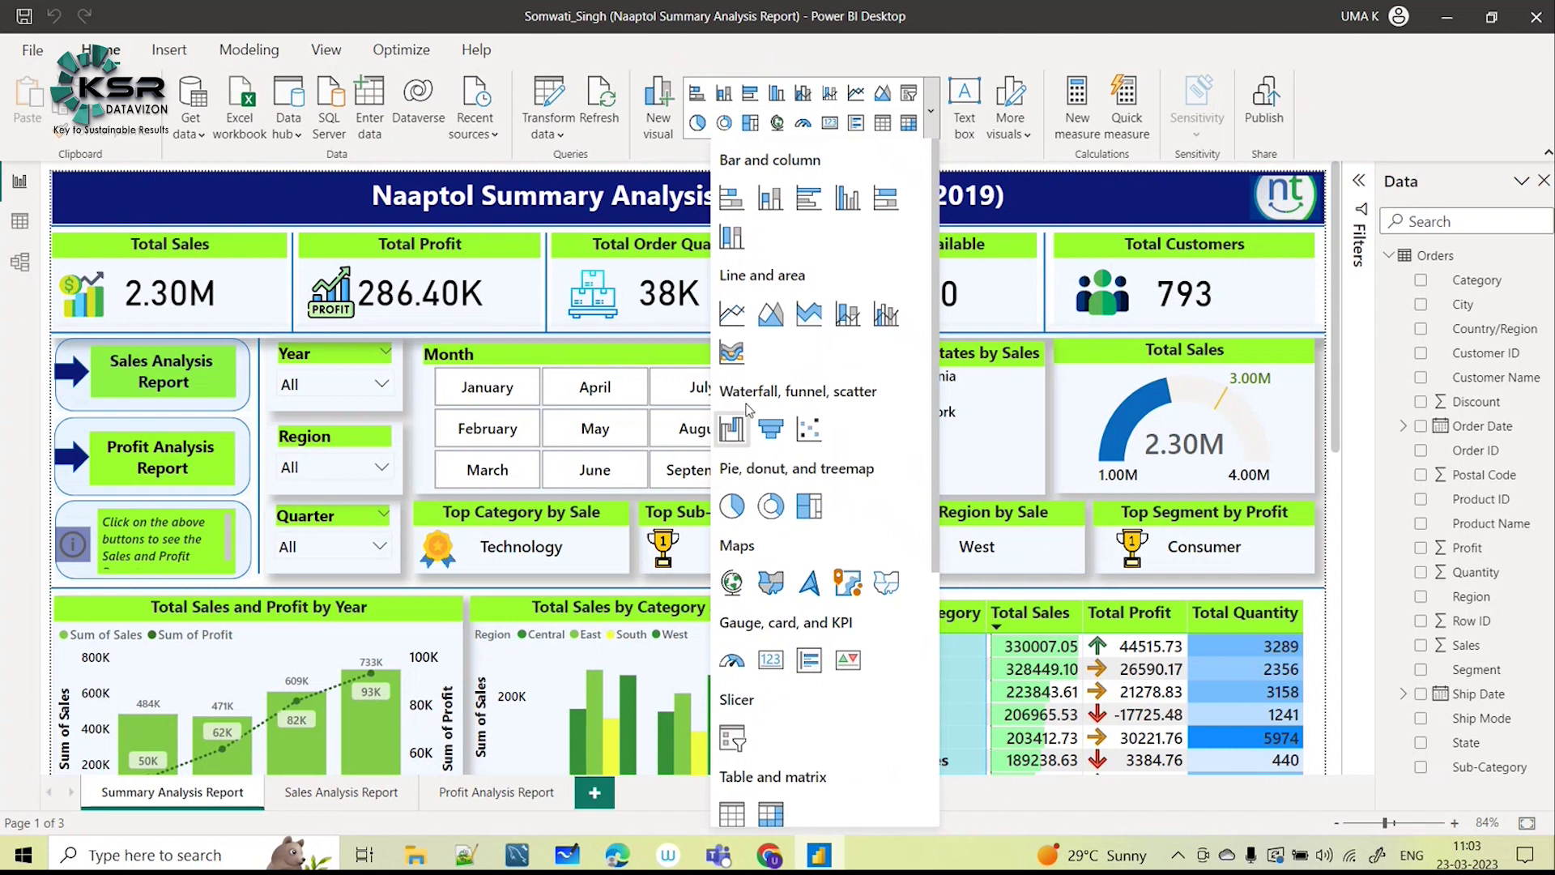
{"action": "scroll", "coordinate": [749, 405], "scroll_direction": "down", "scroll_amount": 1}
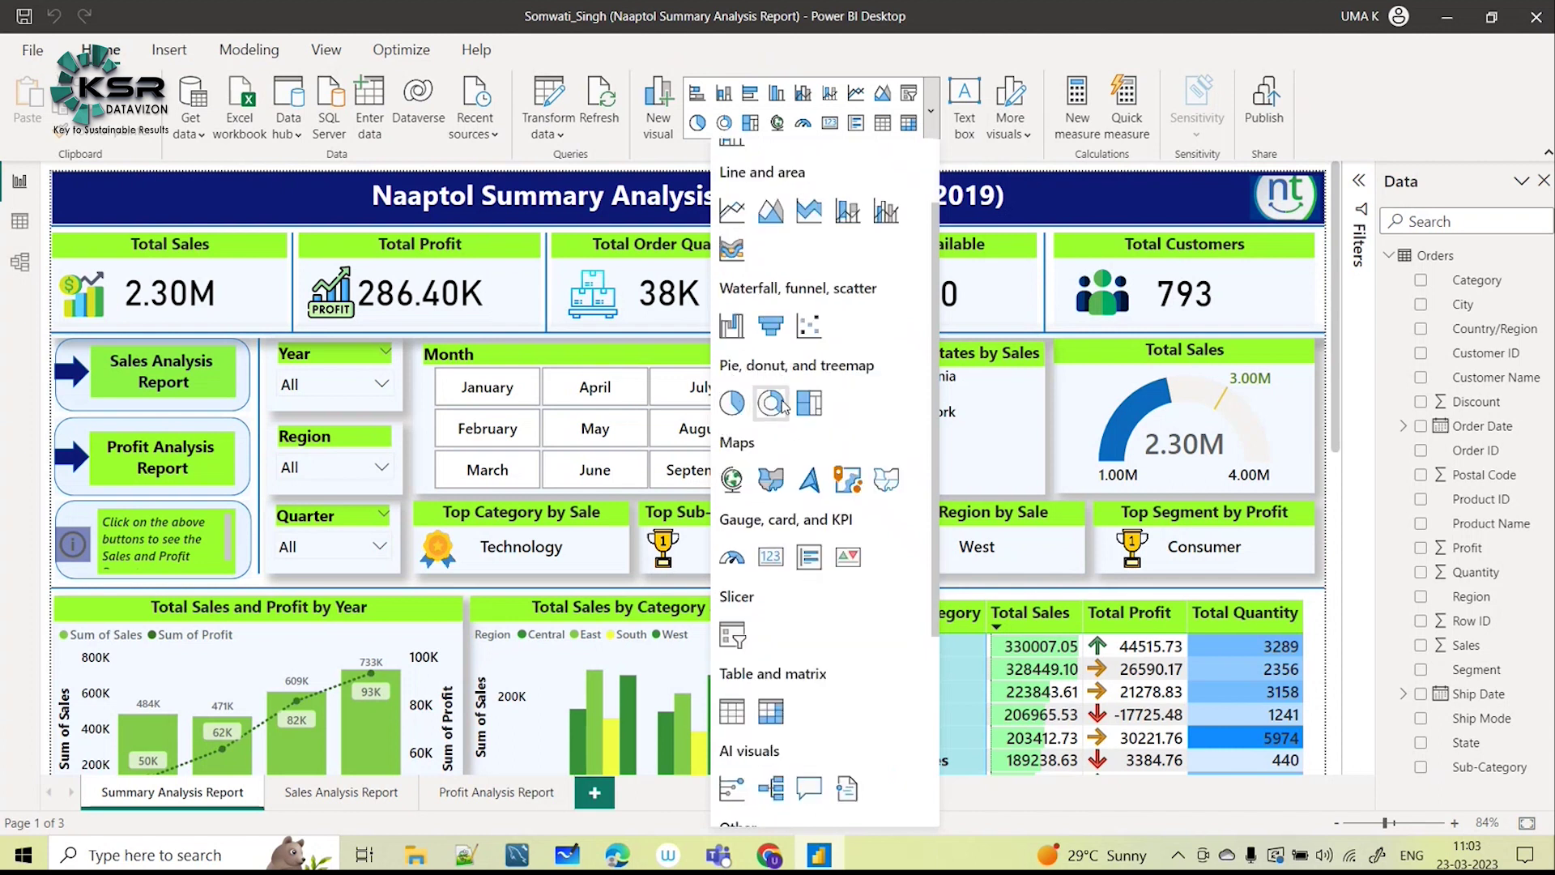
{"action": "scroll", "coordinate": [795, 537], "scroll_direction": "down", "scroll_amount": 3}
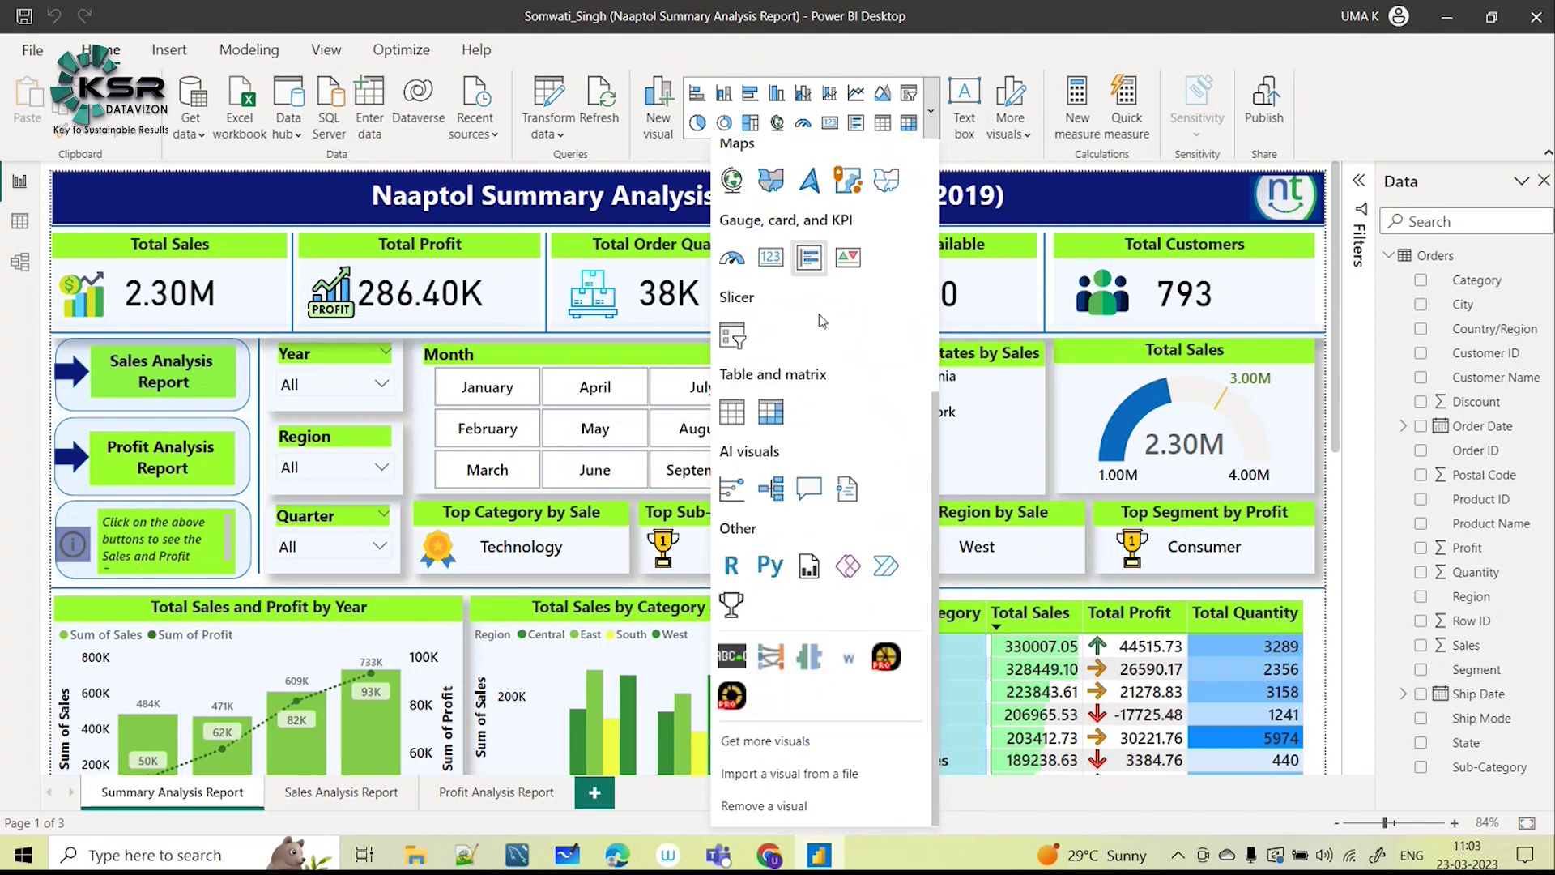
{"action": "scroll", "coordinate": [795, 537], "scroll_direction": "up", "scroll_amount": 4}
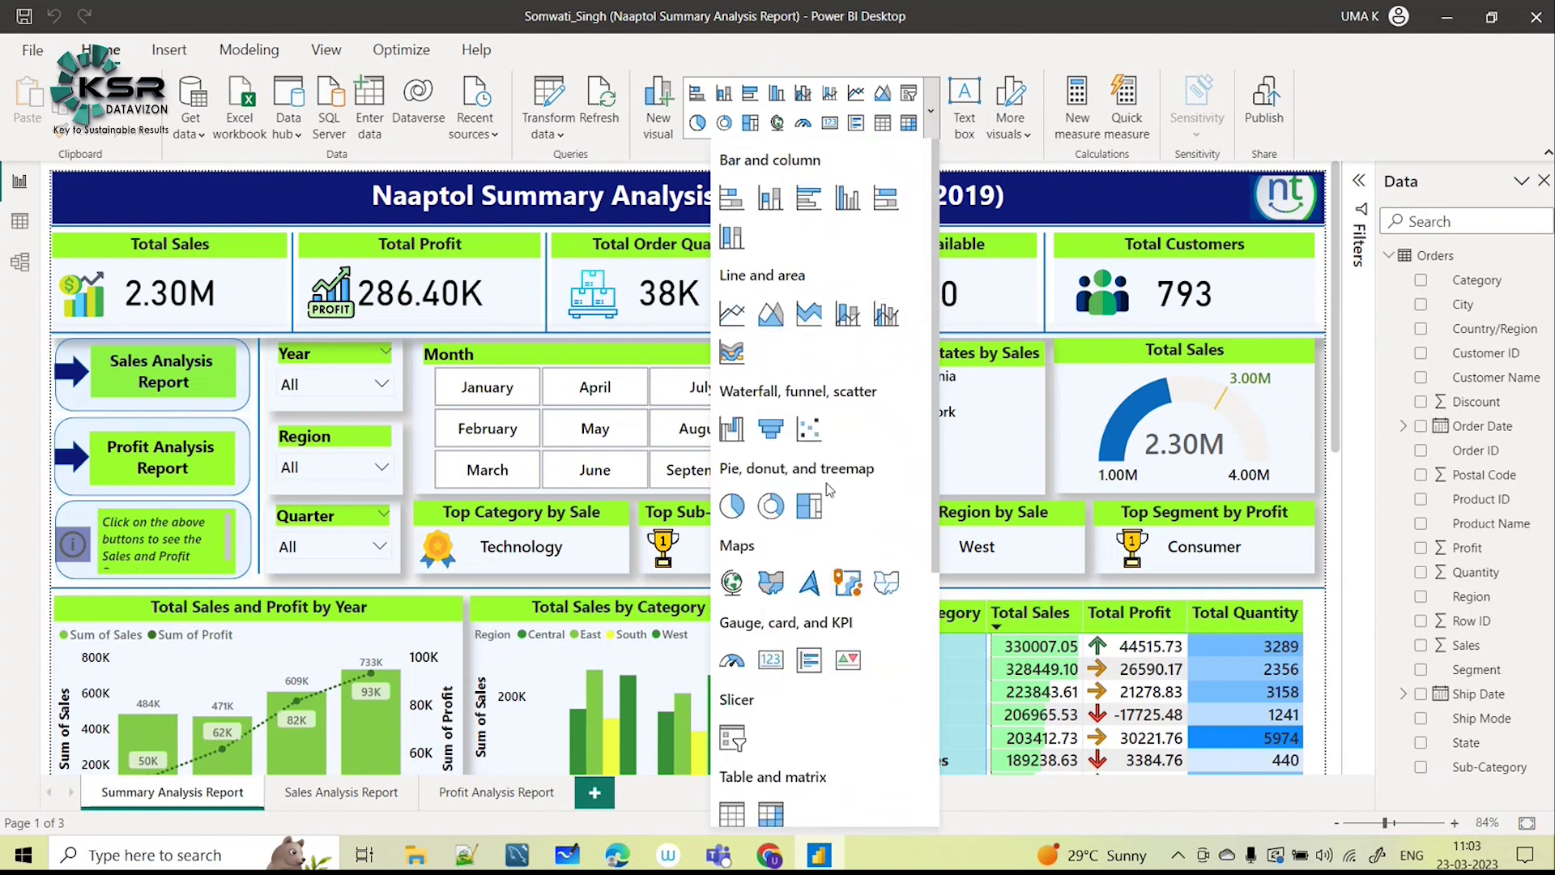
{"action": "scroll", "coordinate": [825, 596], "scroll_direction": "down", "scroll_amount": 3}
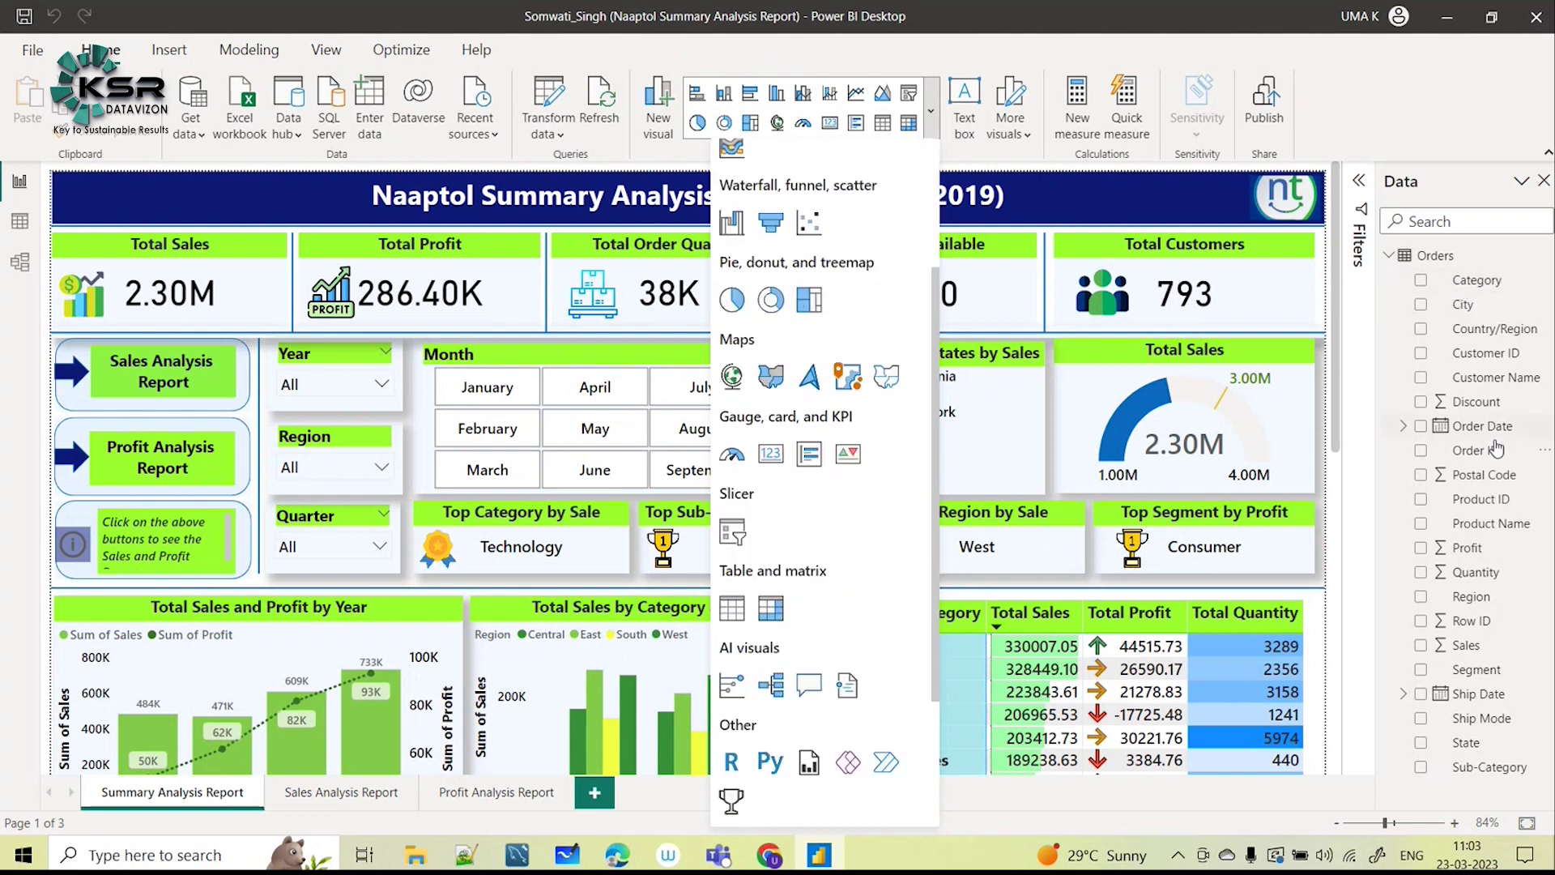
{"action": "scroll", "coordinate": [207, 521], "scroll_direction": "down", "scroll_amount": 2}
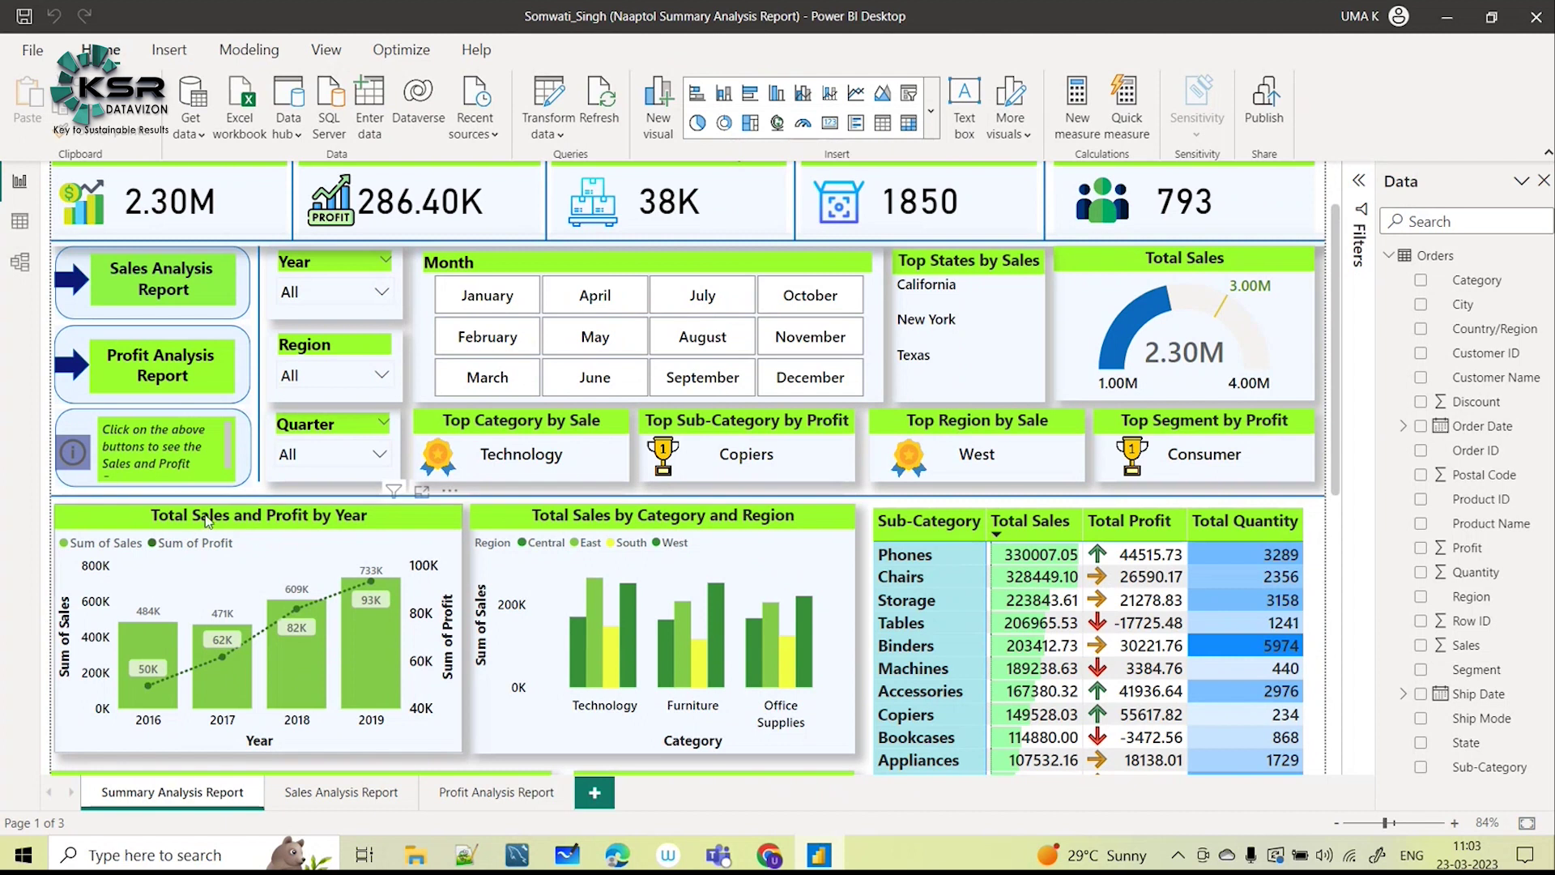
Select the Total Sales and Profit by Year chart and browse its available visual types.
{"action": "left_click", "coordinate": [206, 521]}
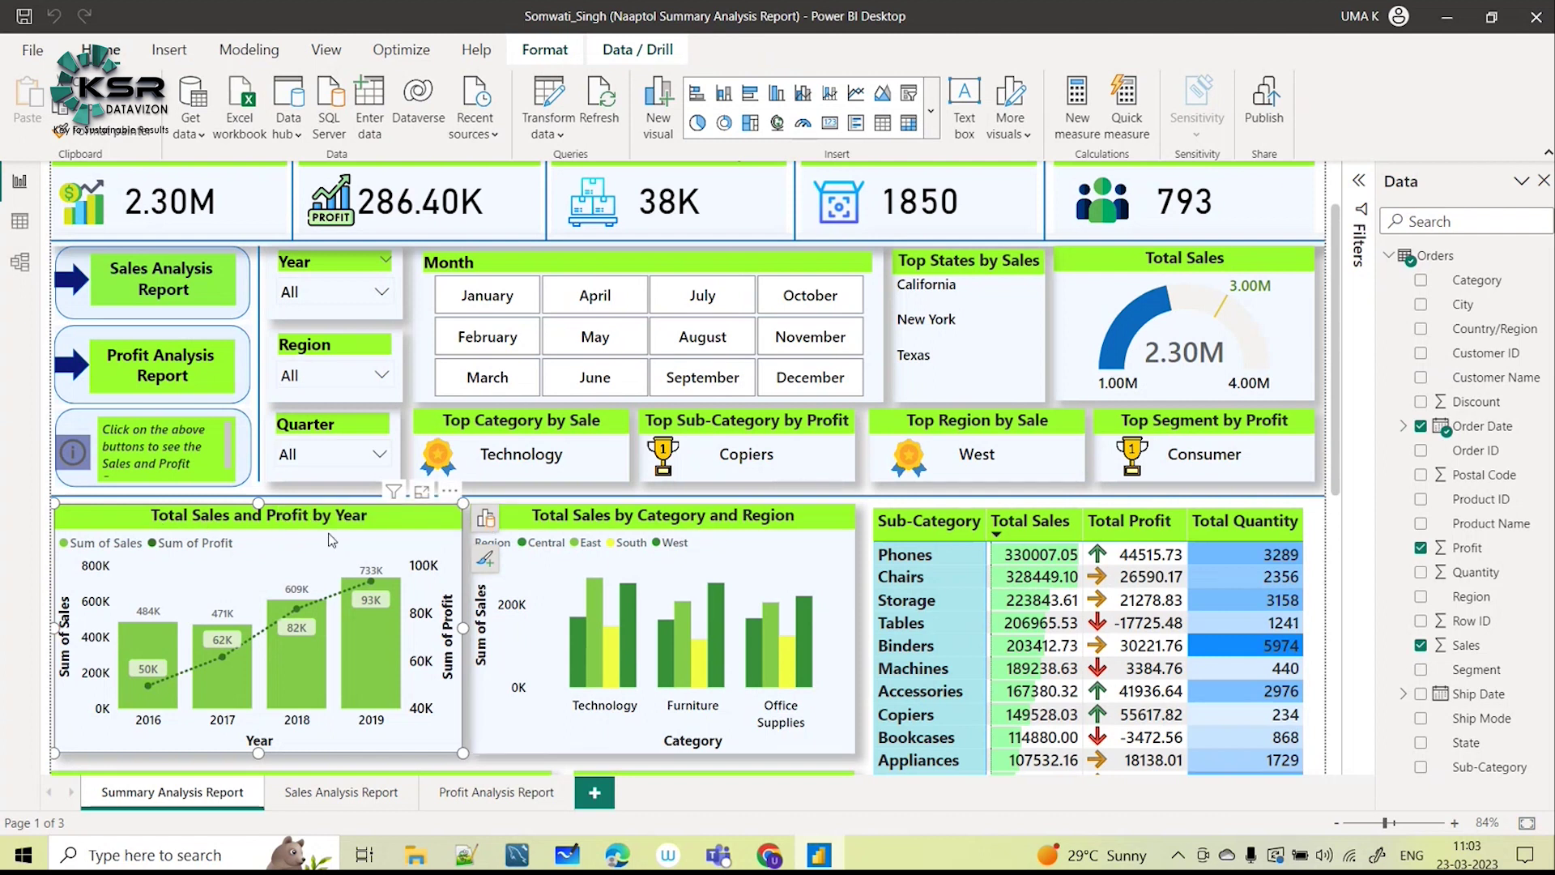
{"action": "left_click", "coordinate": [487, 520]}
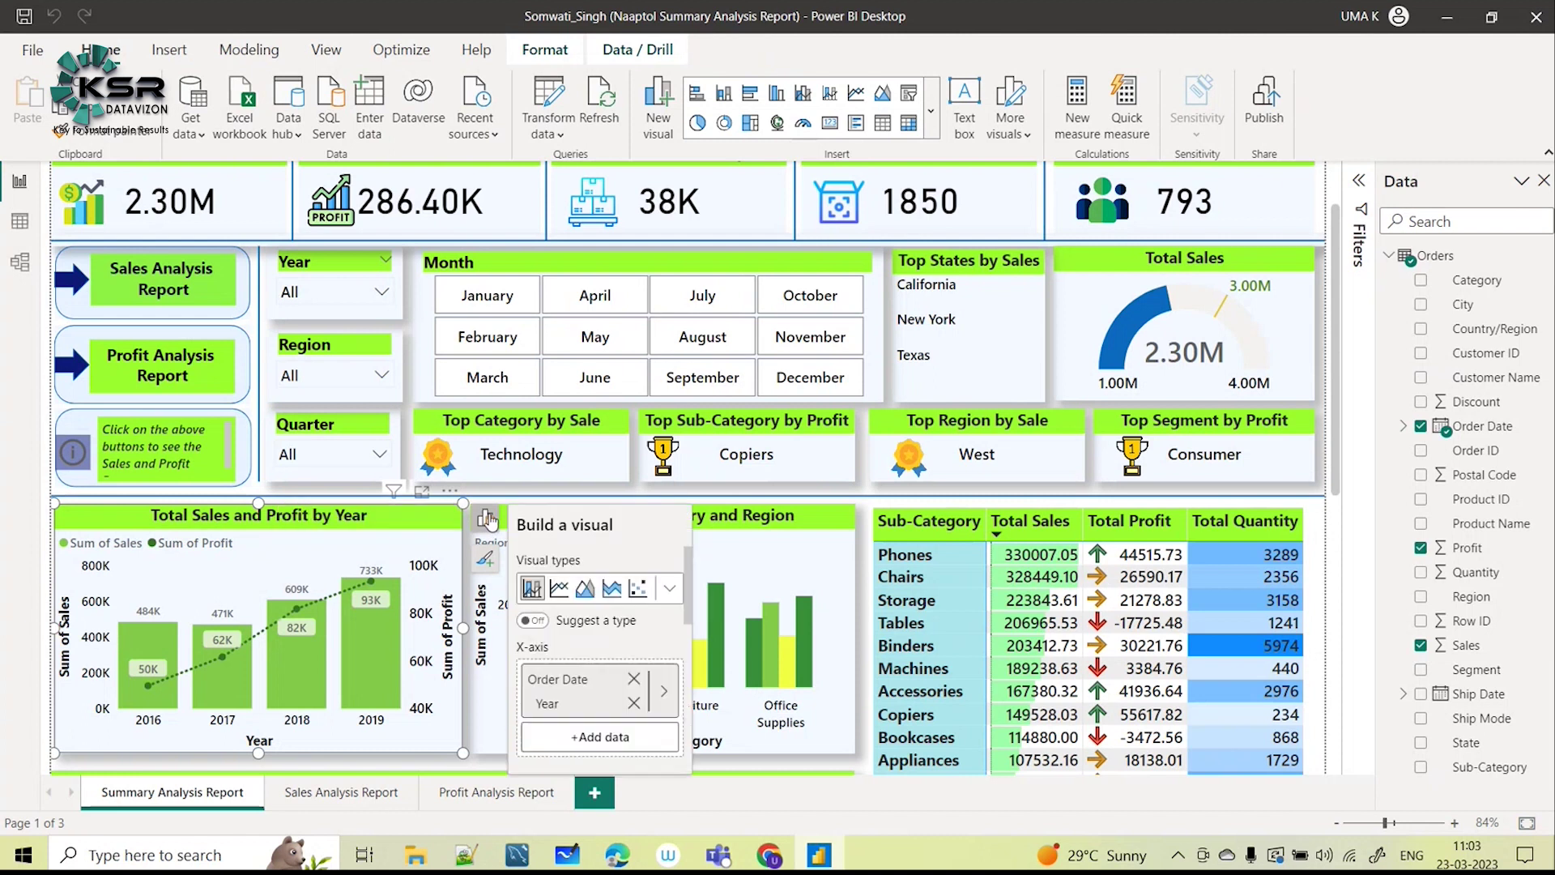
{"action": "left_click", "coordinate": [669, 588]}
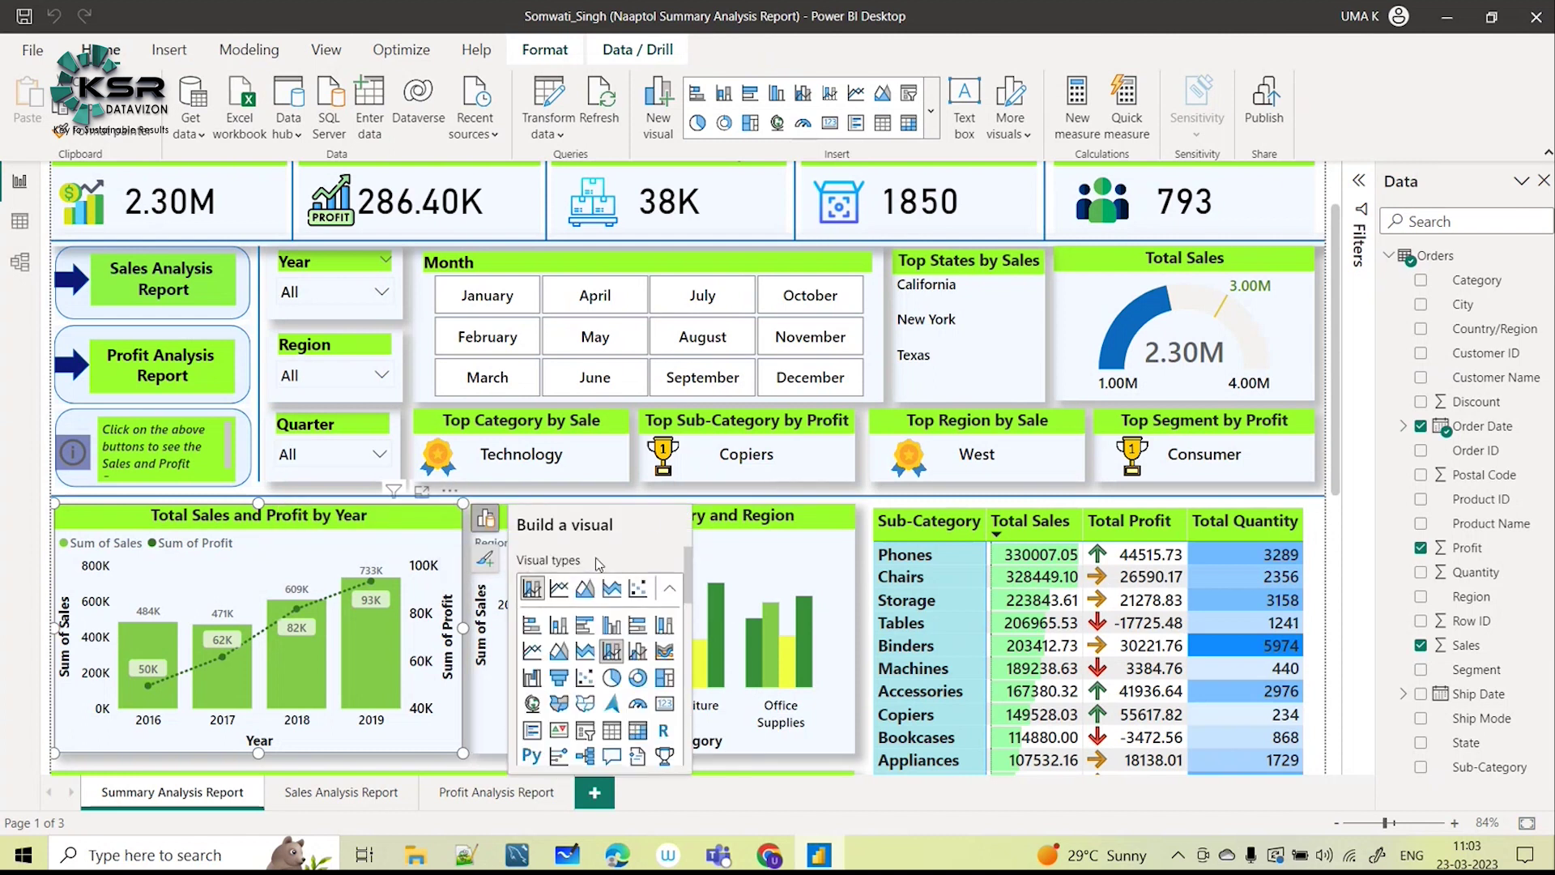
{"action": "scroll", "coordinate": [662, 565], "scroll_direction": "down", "scroll_amount": 3}
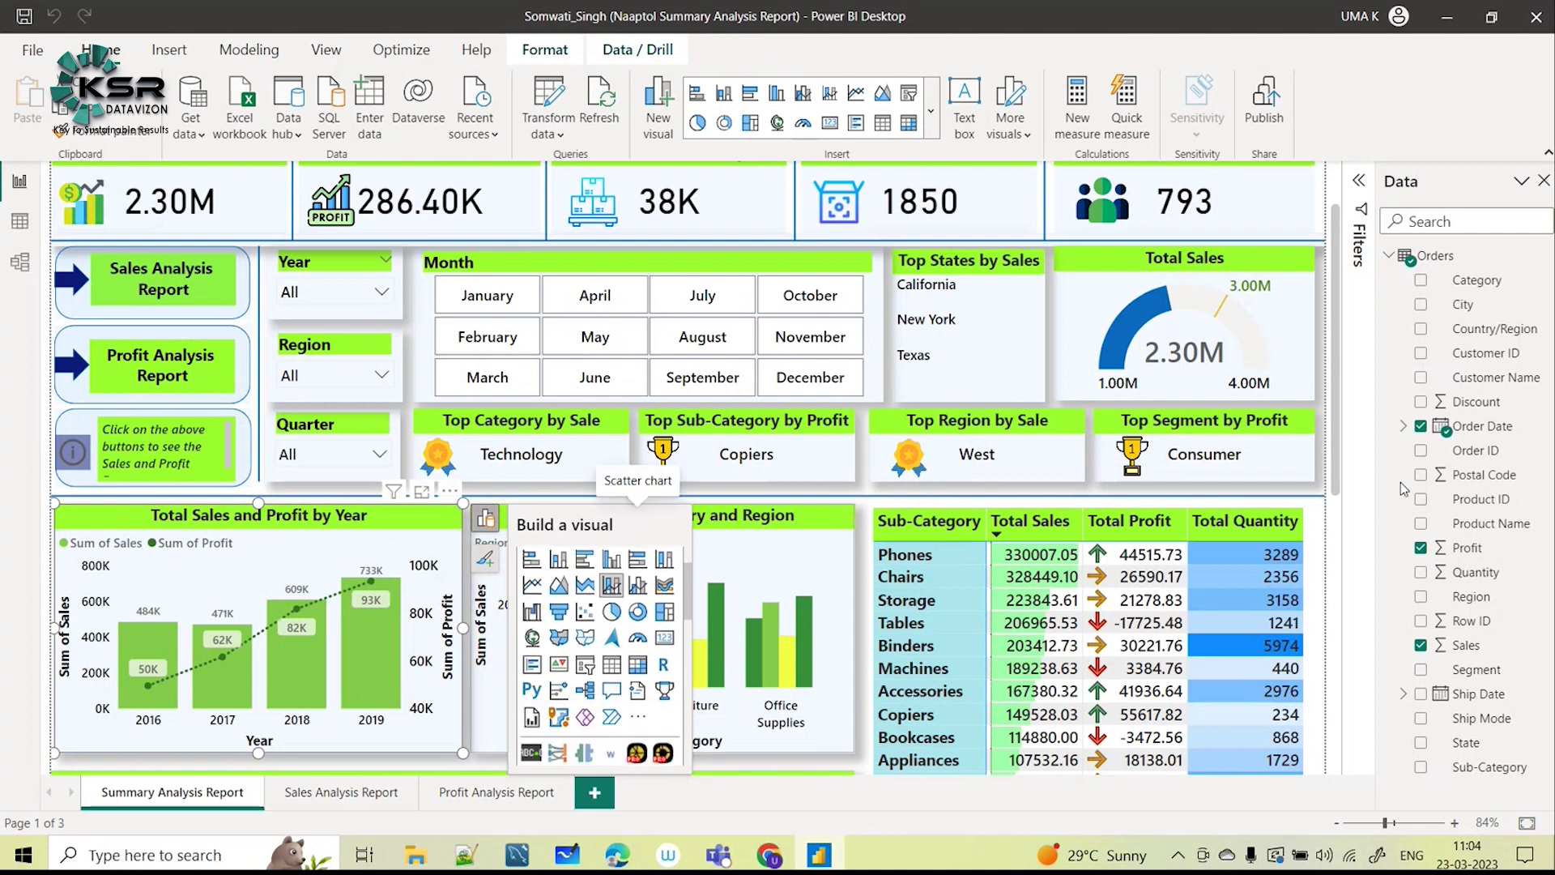
{"action": "scroll", "coordinate": [1340, 486], "scroll_direction": "down", "scroll_amount": 3}
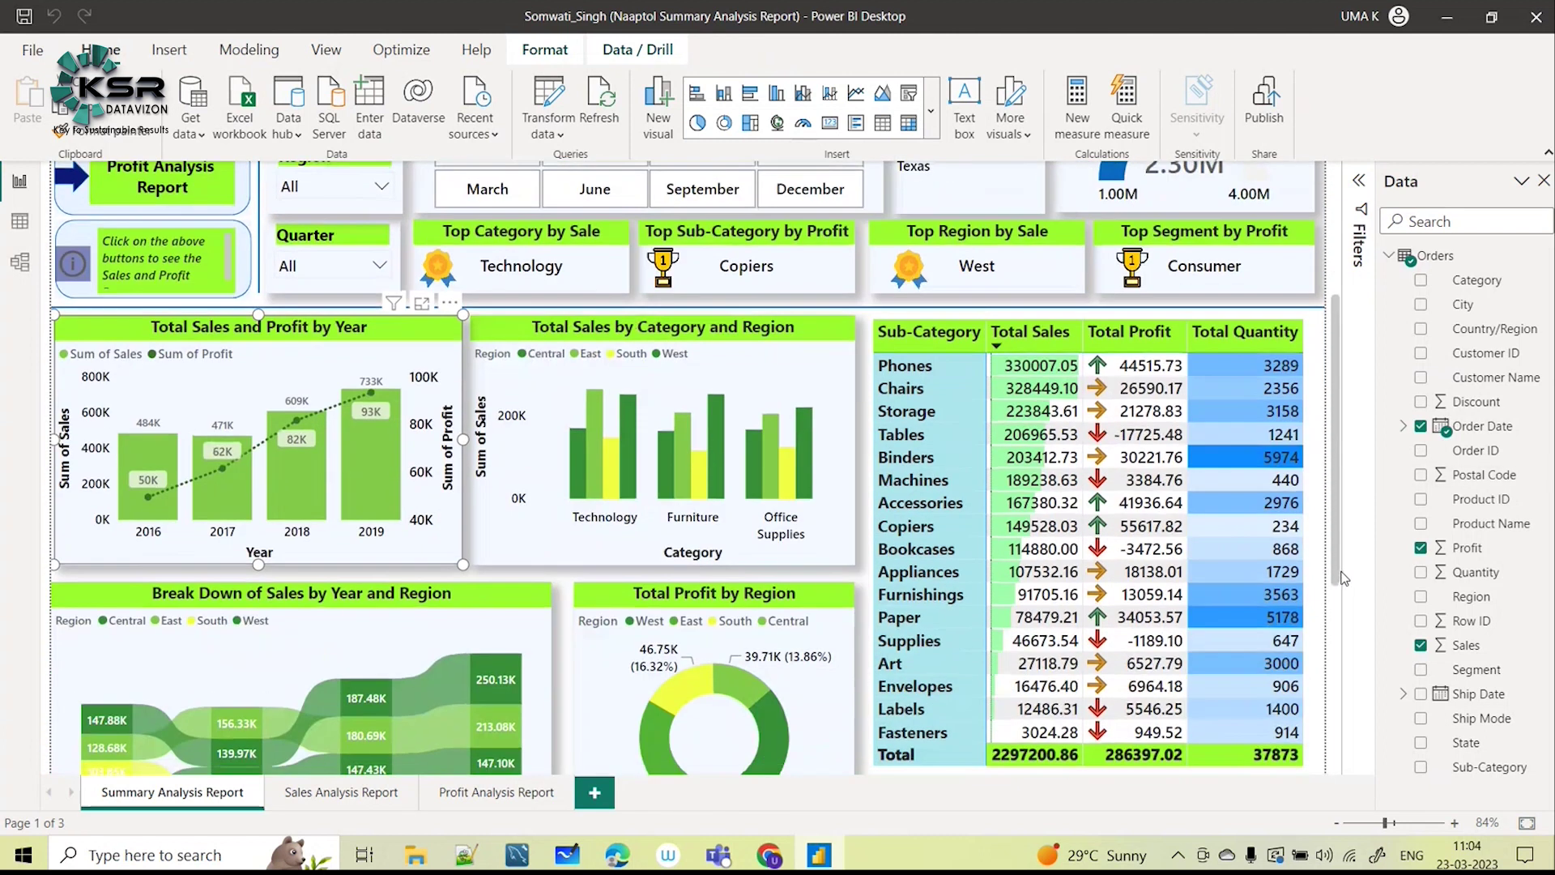
{"action": "left_click", "coordinate": [486, 327]}
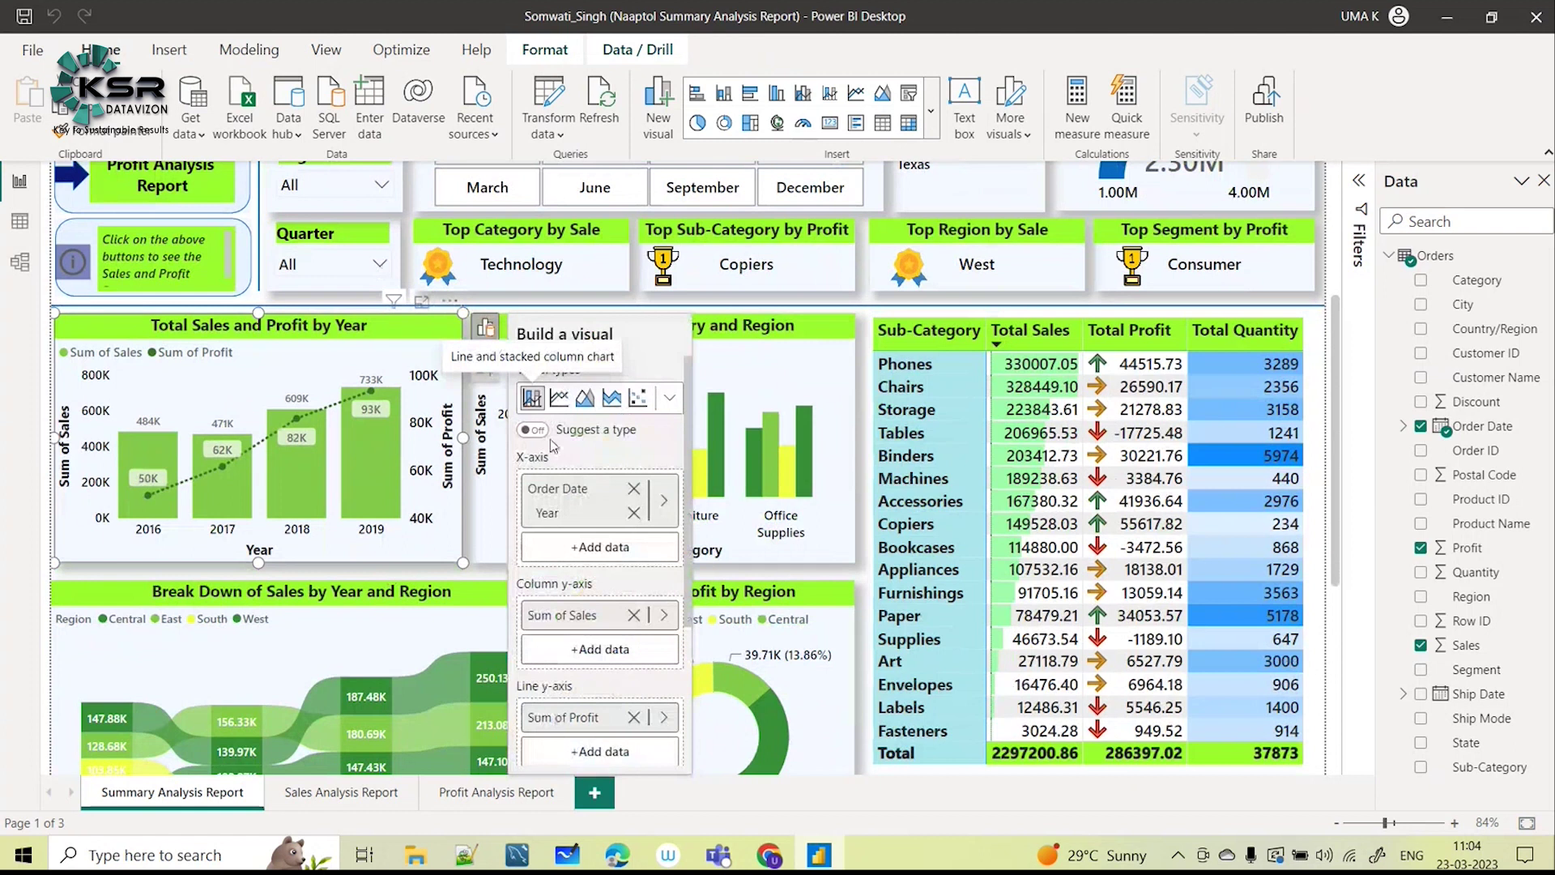
{"action": "left_click", "coordinate": [669, 398]}
{"action": "scroll", "coordinate": [580, 530], "scroll_direction": "down", "scroll_amount": 3}
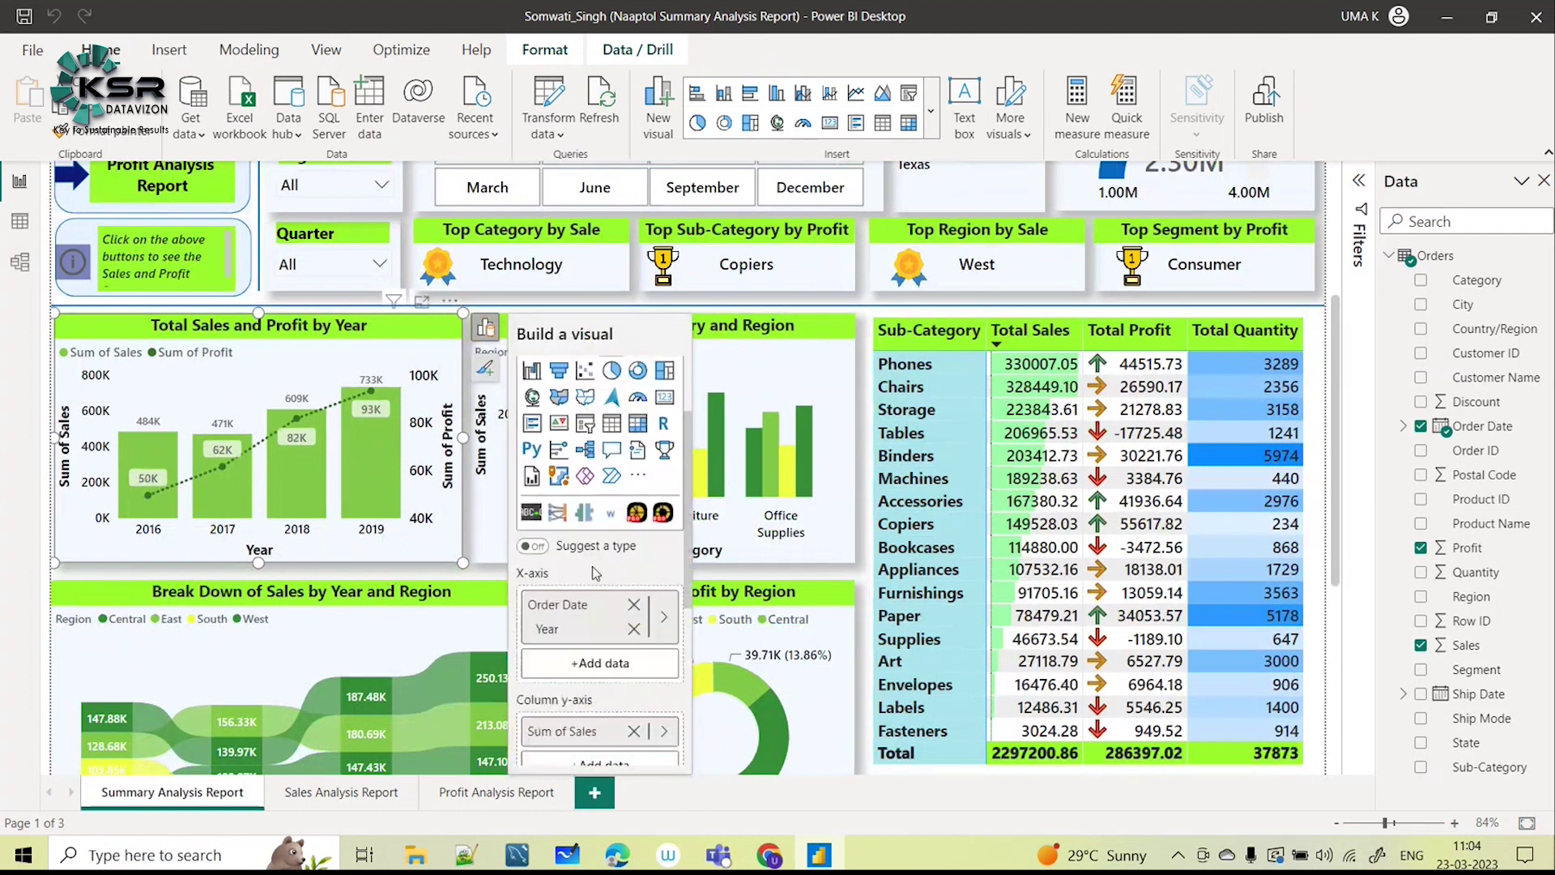
{"action": "scroll", "coordinate": [580, 530], "scroll_direction": "down", "scroll_amount": 2}
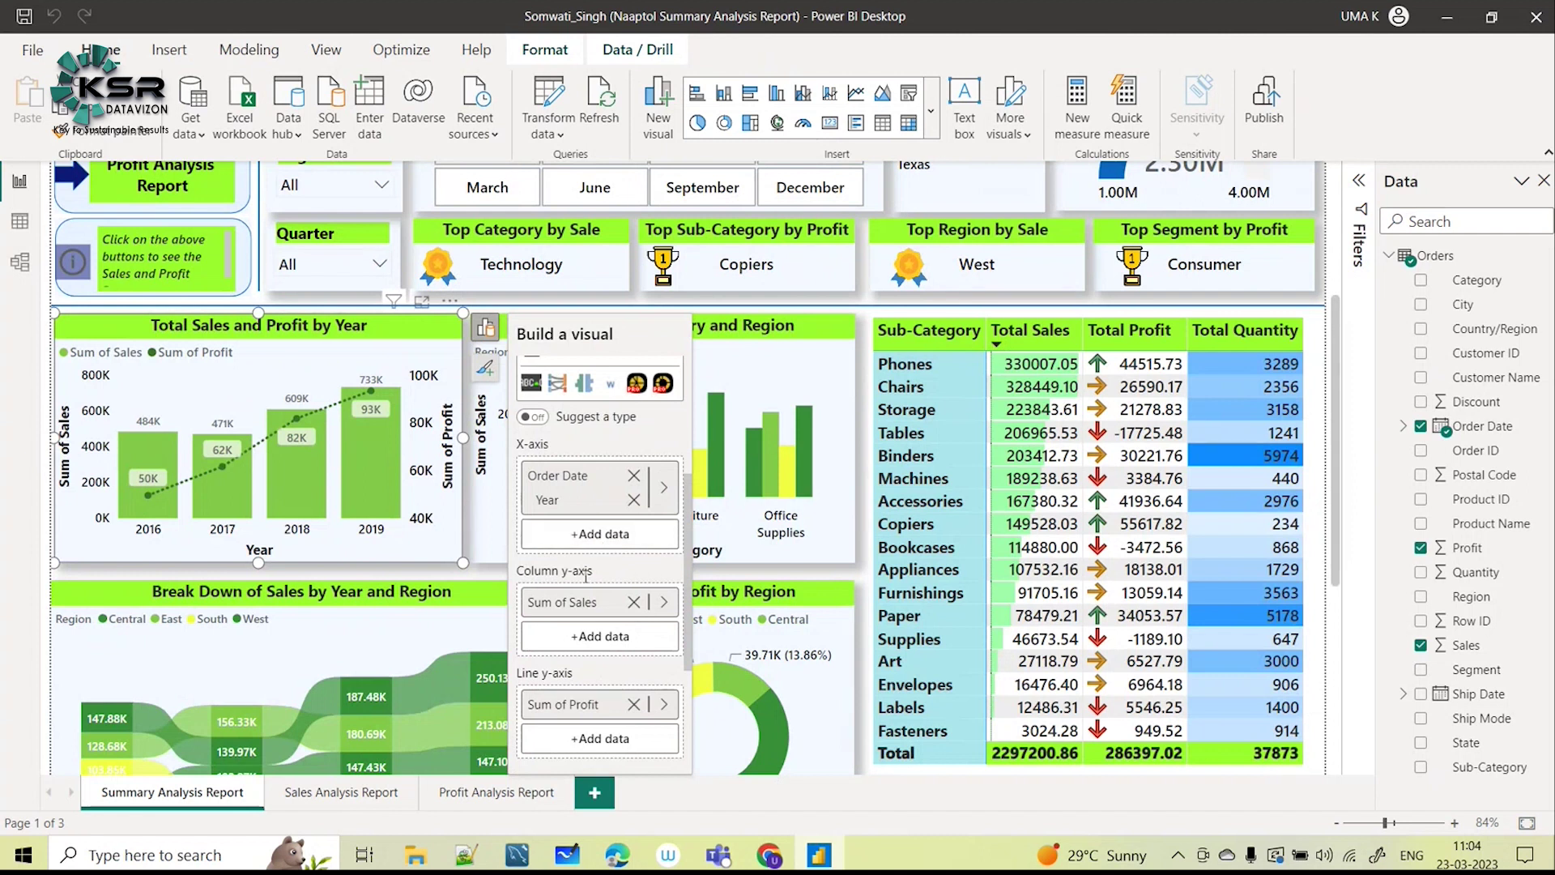
{"action": "scroll", "coordinate": [605, 598], "scroll_direction": "down", "scroll_amount": 2}
{"action": "scroll", "coordinate": [604, 598], "scroll_direction": "down", "scroll_amount": 2}
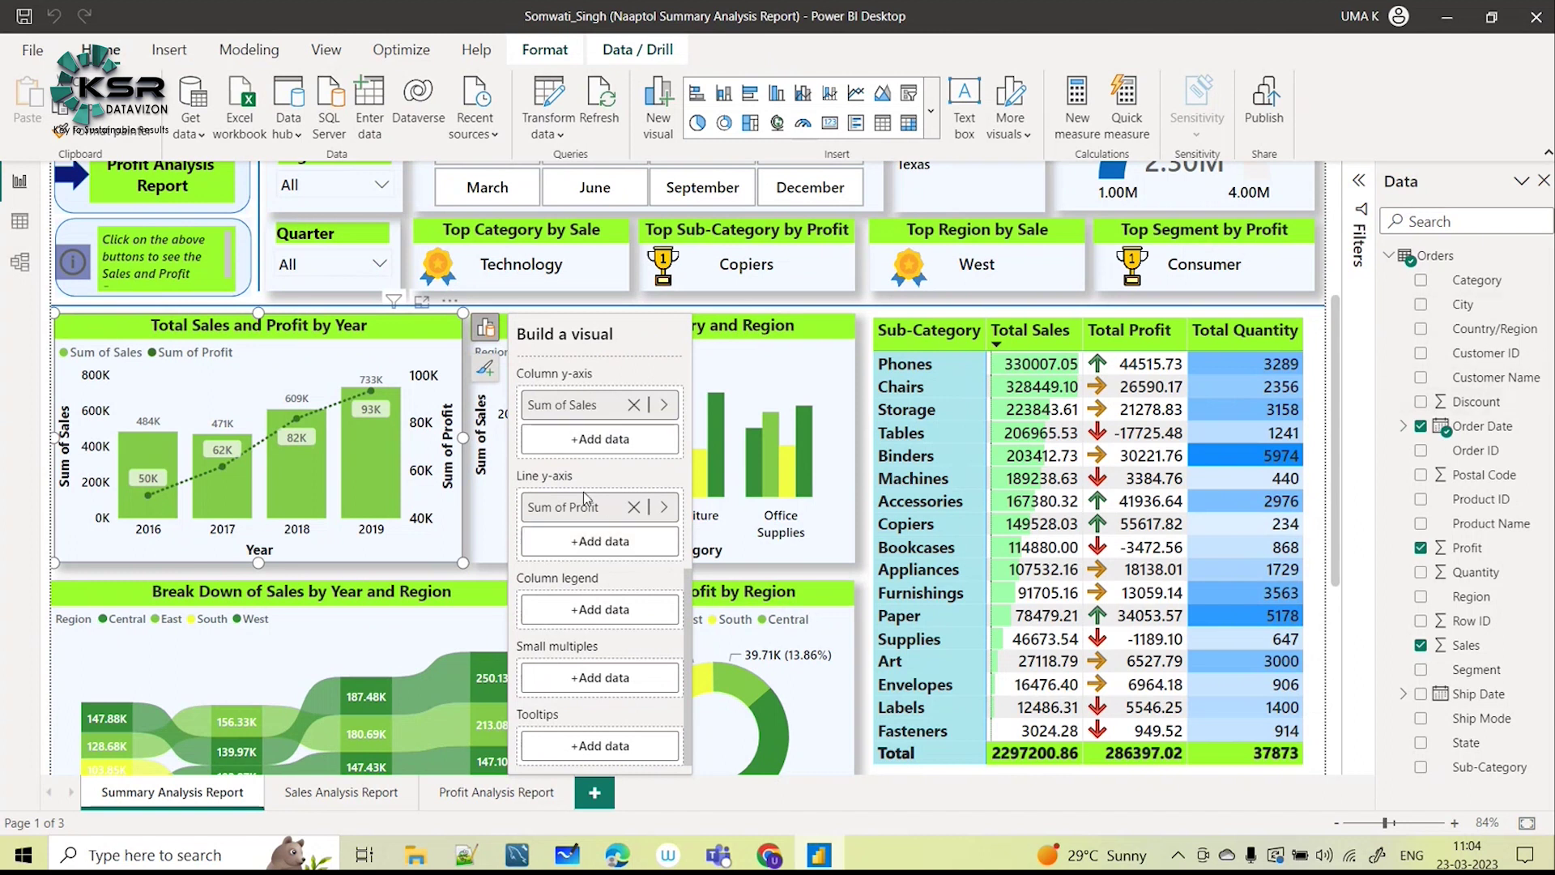
Review the Order Date Year, Sum of Sales and Sum of Profit wells, adding no new field.
{"action": "left_click", "coordinate": [608, 448]}
{"action": "scroll", "coordinate": [778, 453], "scroll_direction": "down", "scroll_amount": 3}
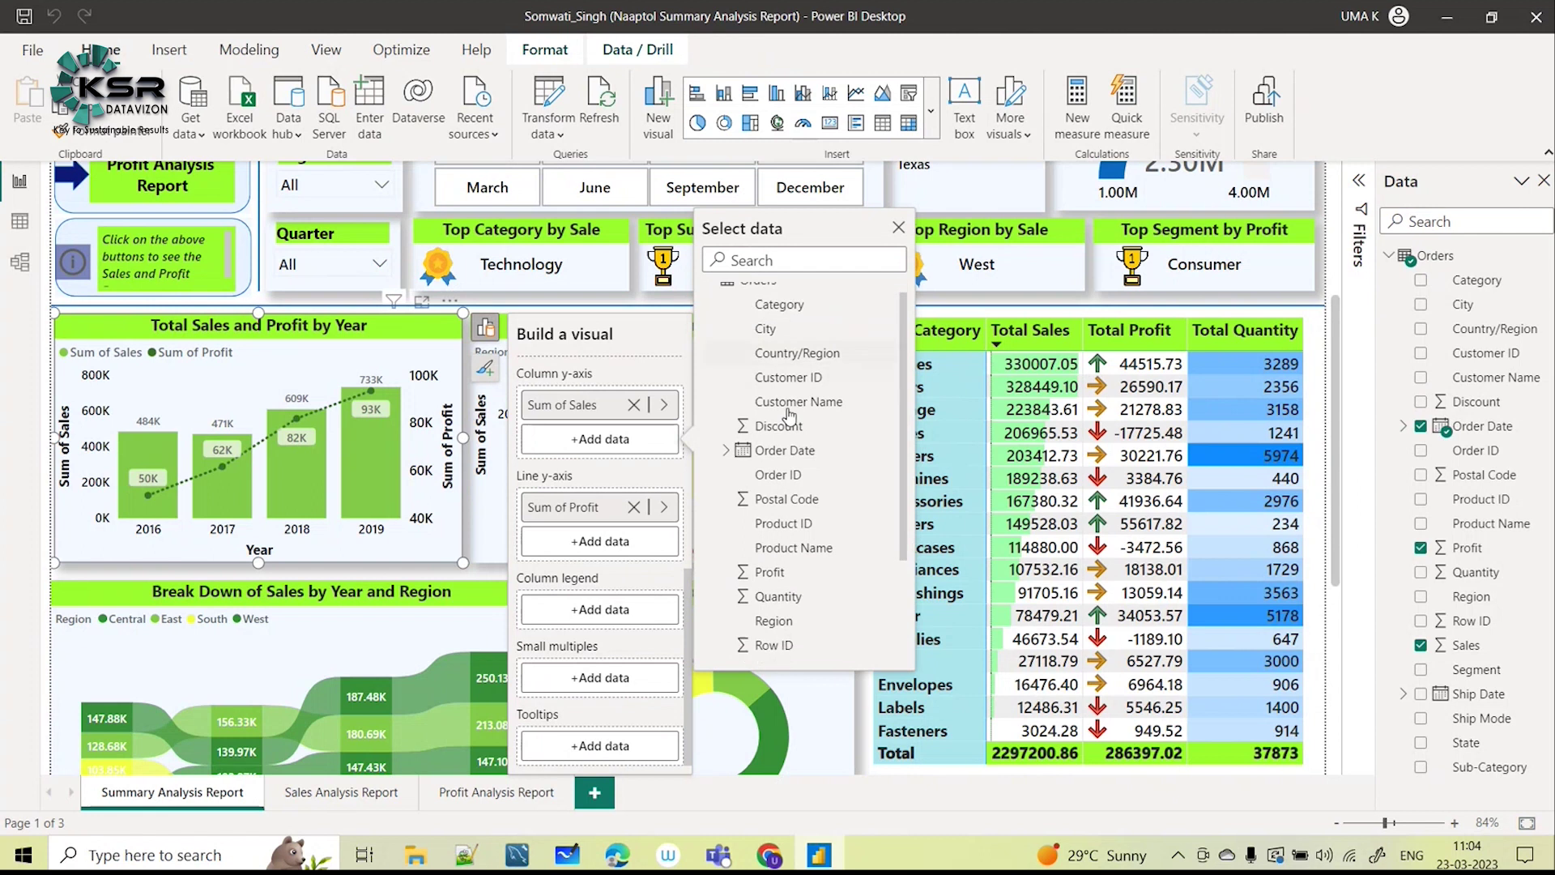
{"action": "scroll", "coordinate": [784, 534], "scroll_direction": "up", "scroll_amount": 3}
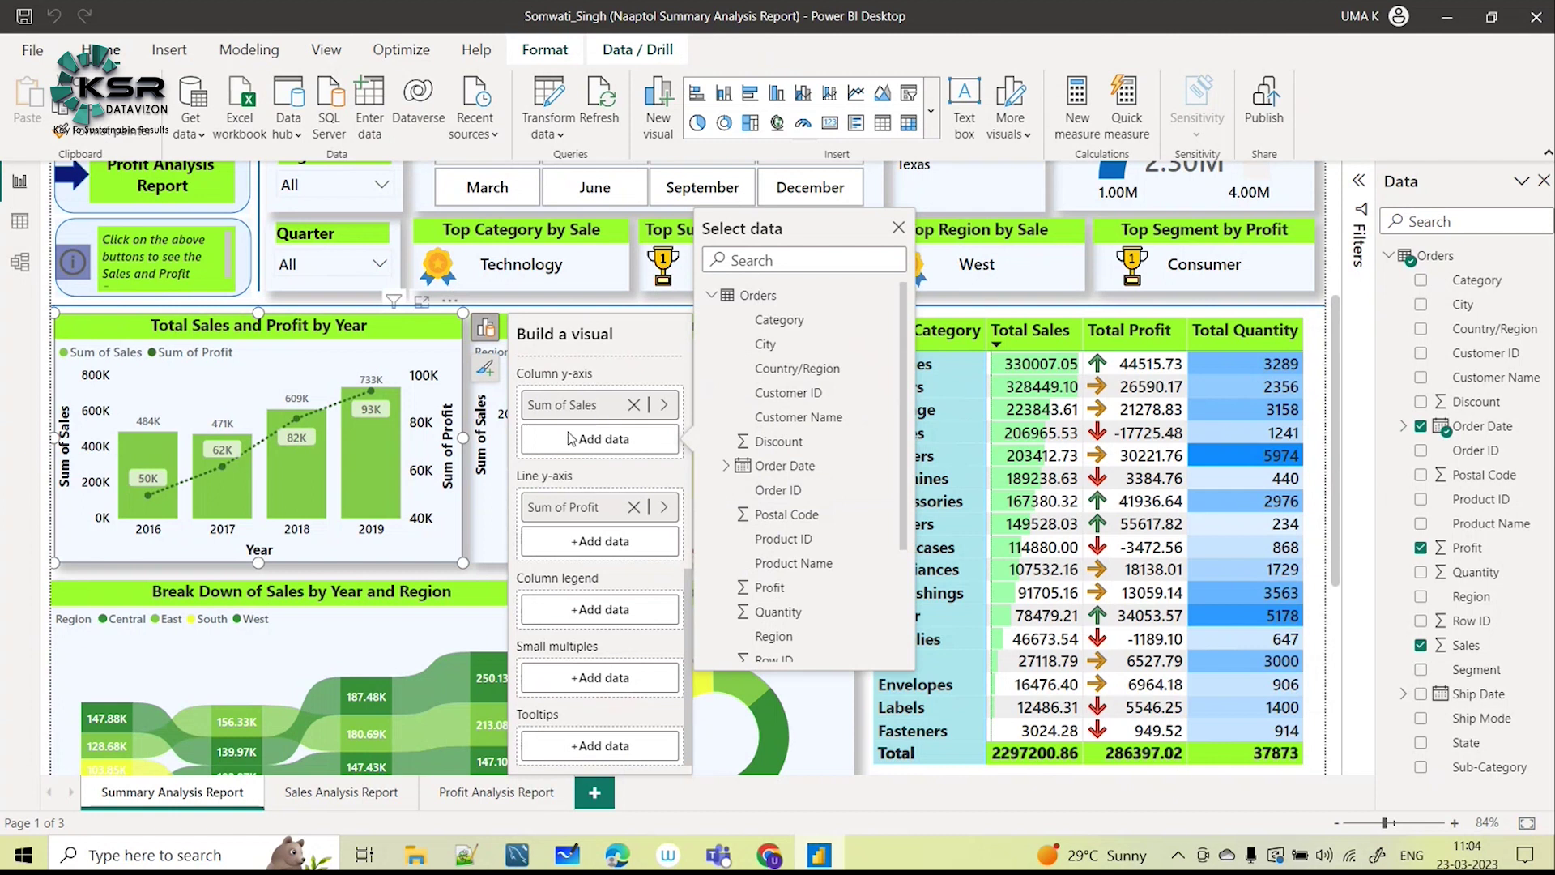
{"action": "left_click", "coordinate": [899, 228]}
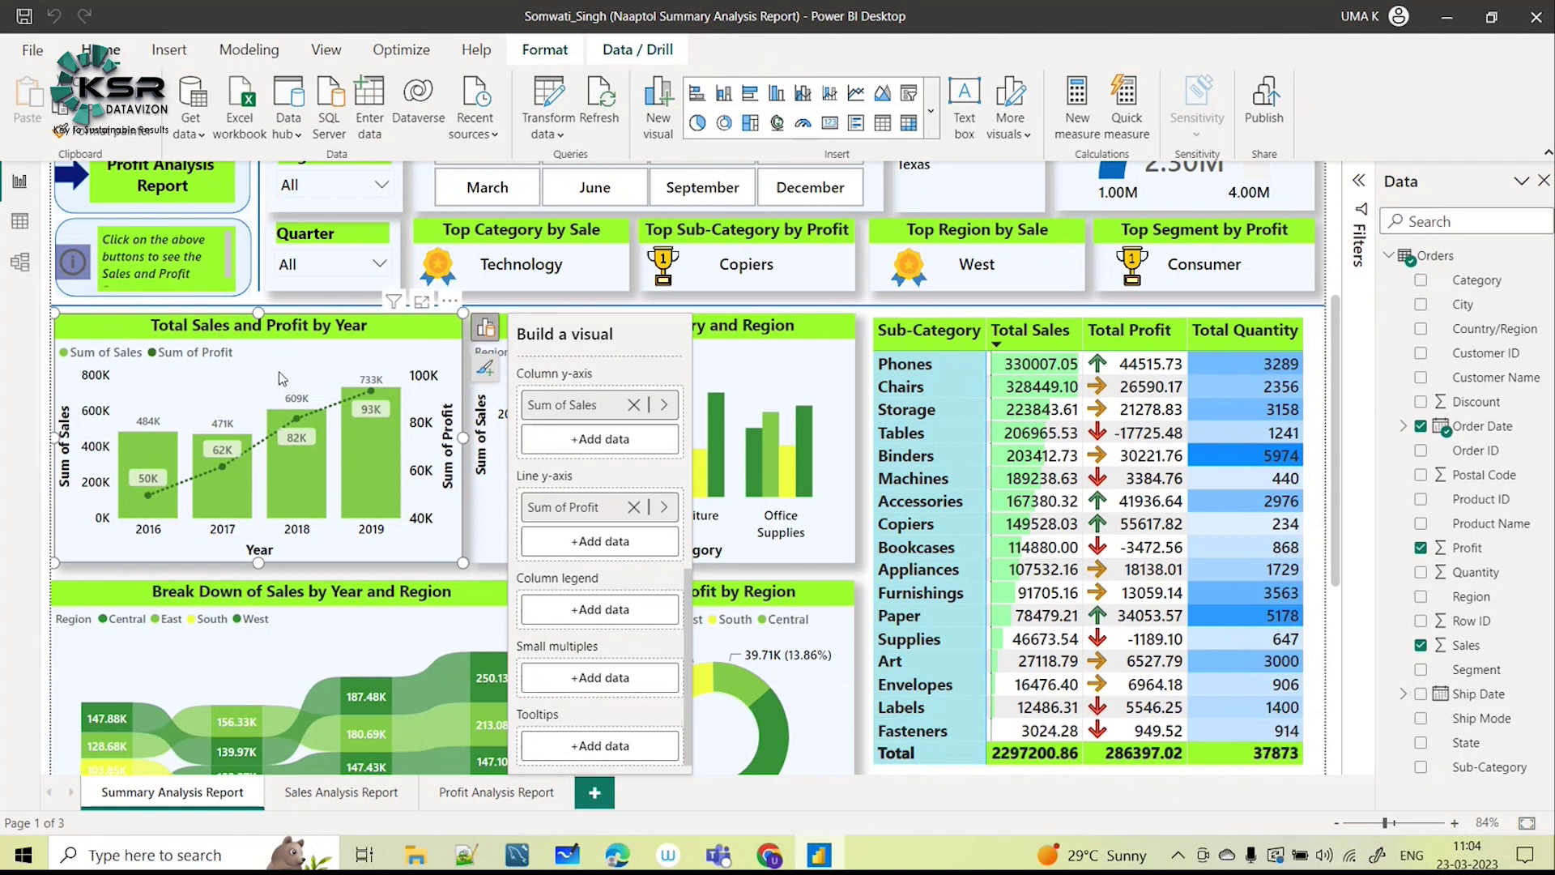
{"action": "scroll", "coordinate": [596, 589], "scroll_direction": "up", "scroll_amount": 1}
{"action": "scroll", "coordinate": [596, 589], "scroll_direction": "up", "scroll_amount": 5}
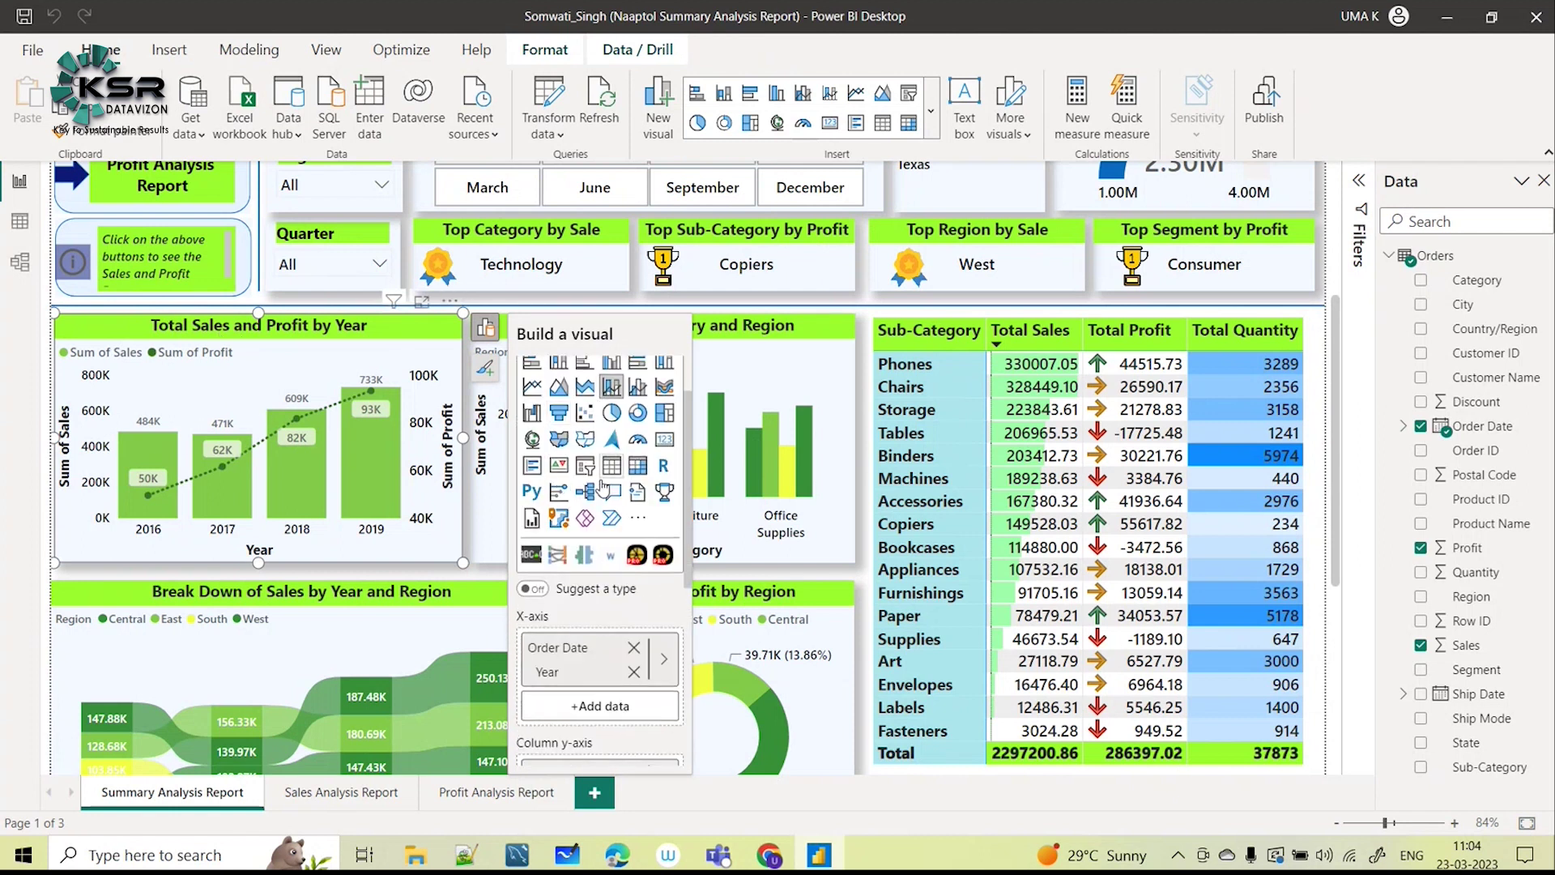
{"action": "scroll", "coordinate": [584, 601], "scroll_direction": "down", "scroll_amount": 5}
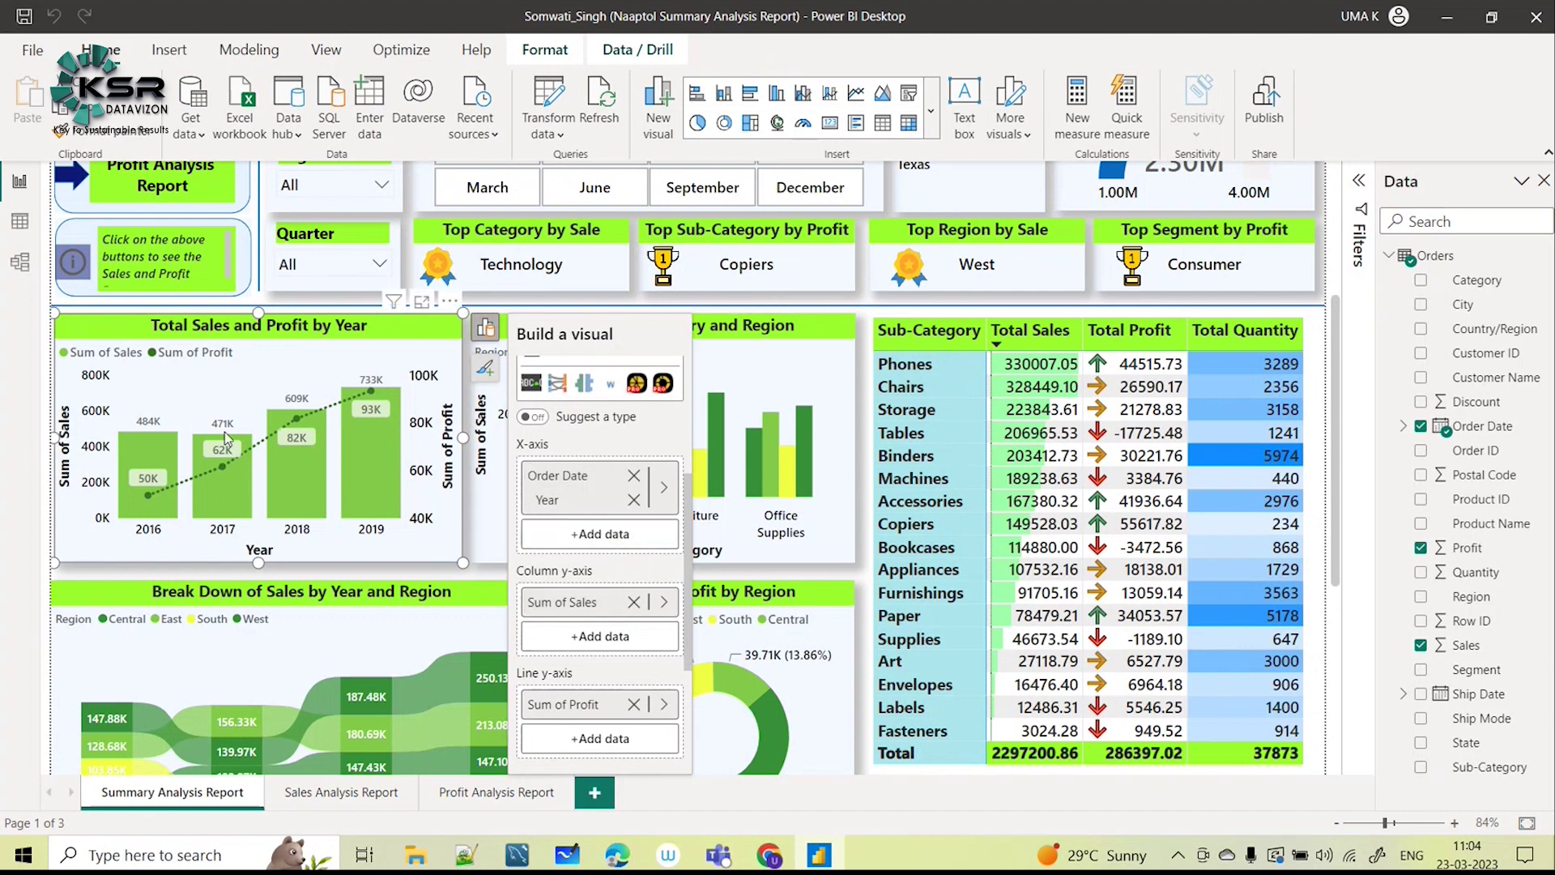
Toggle the profit line markers and data labels off and back on, then open the chart's format settings.
{"action": "left_click", "coordinate": [484, 371]}
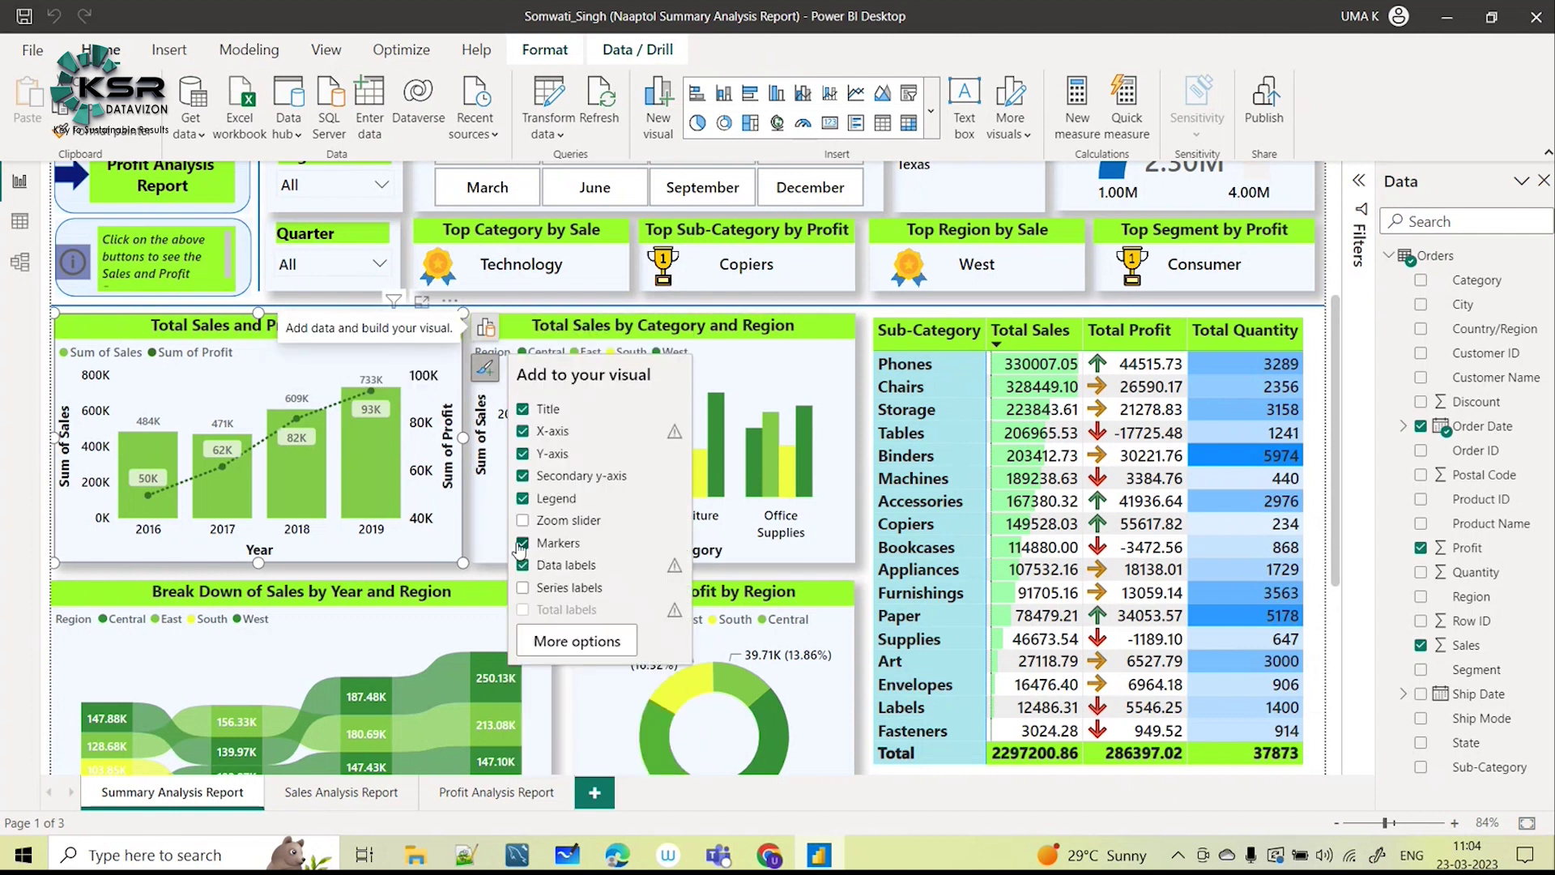
{"action": "left_click", "coordinate": [523, 543]}
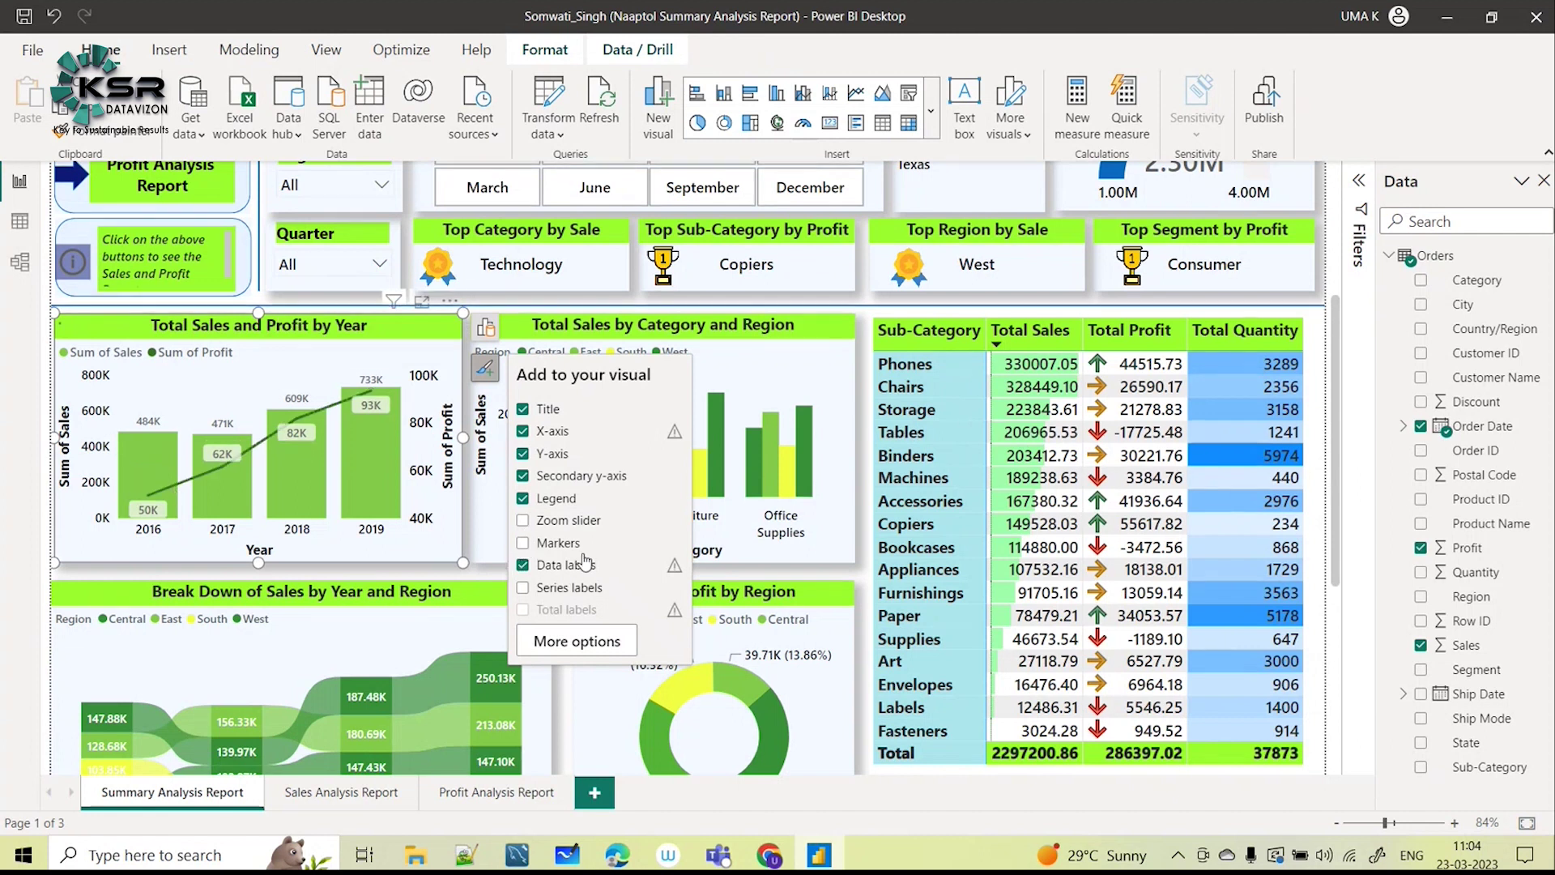
{"action": "left_click", "coordinate": [524, 543]}
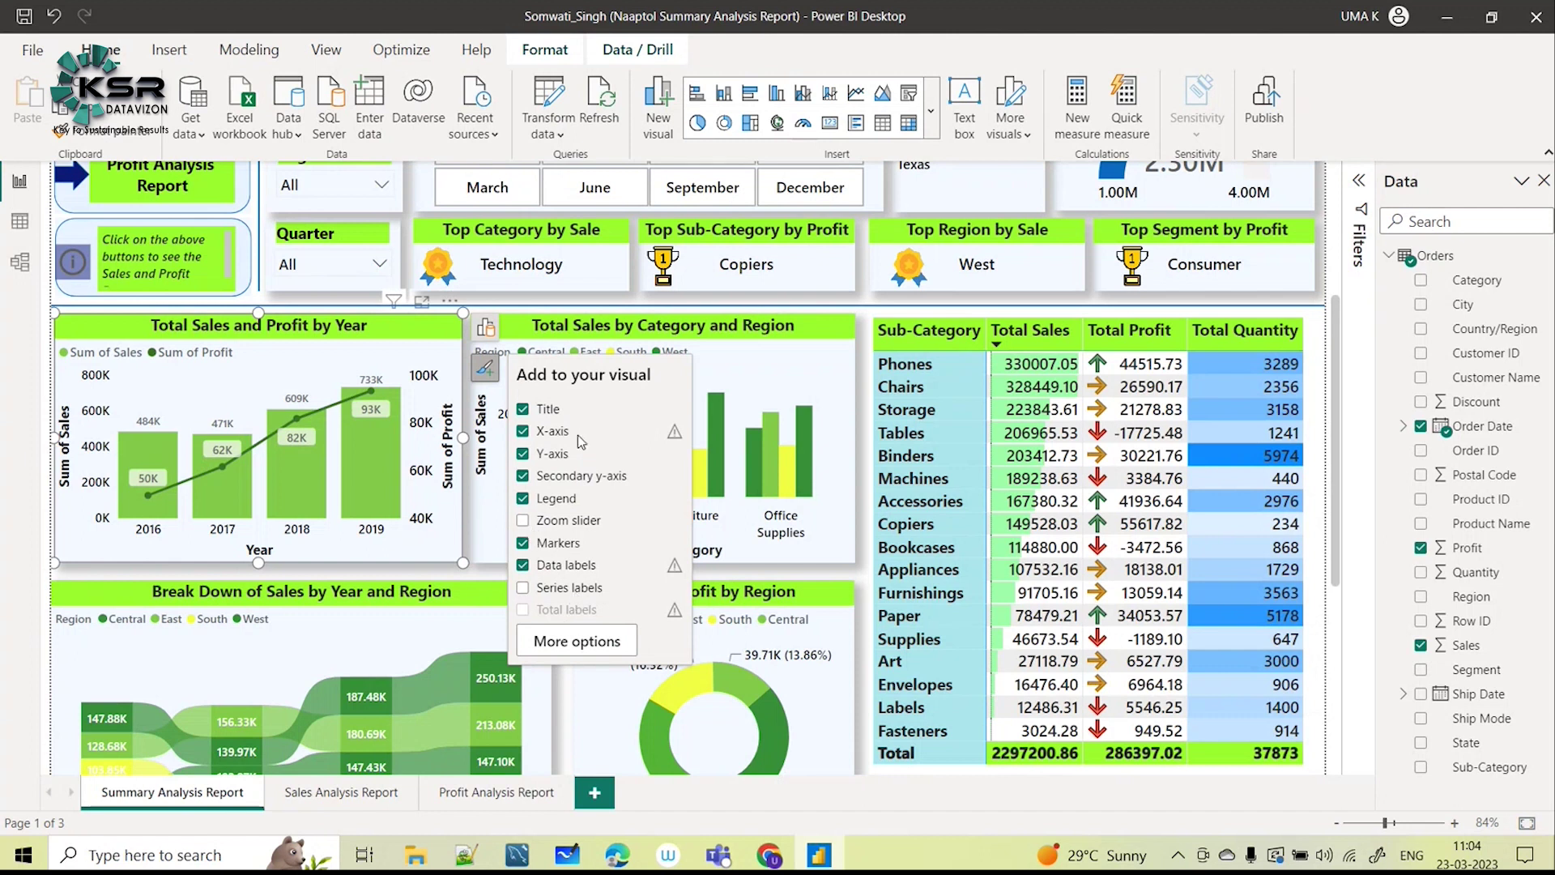
{"action": "left_click", "coordinate": [522, 564]}
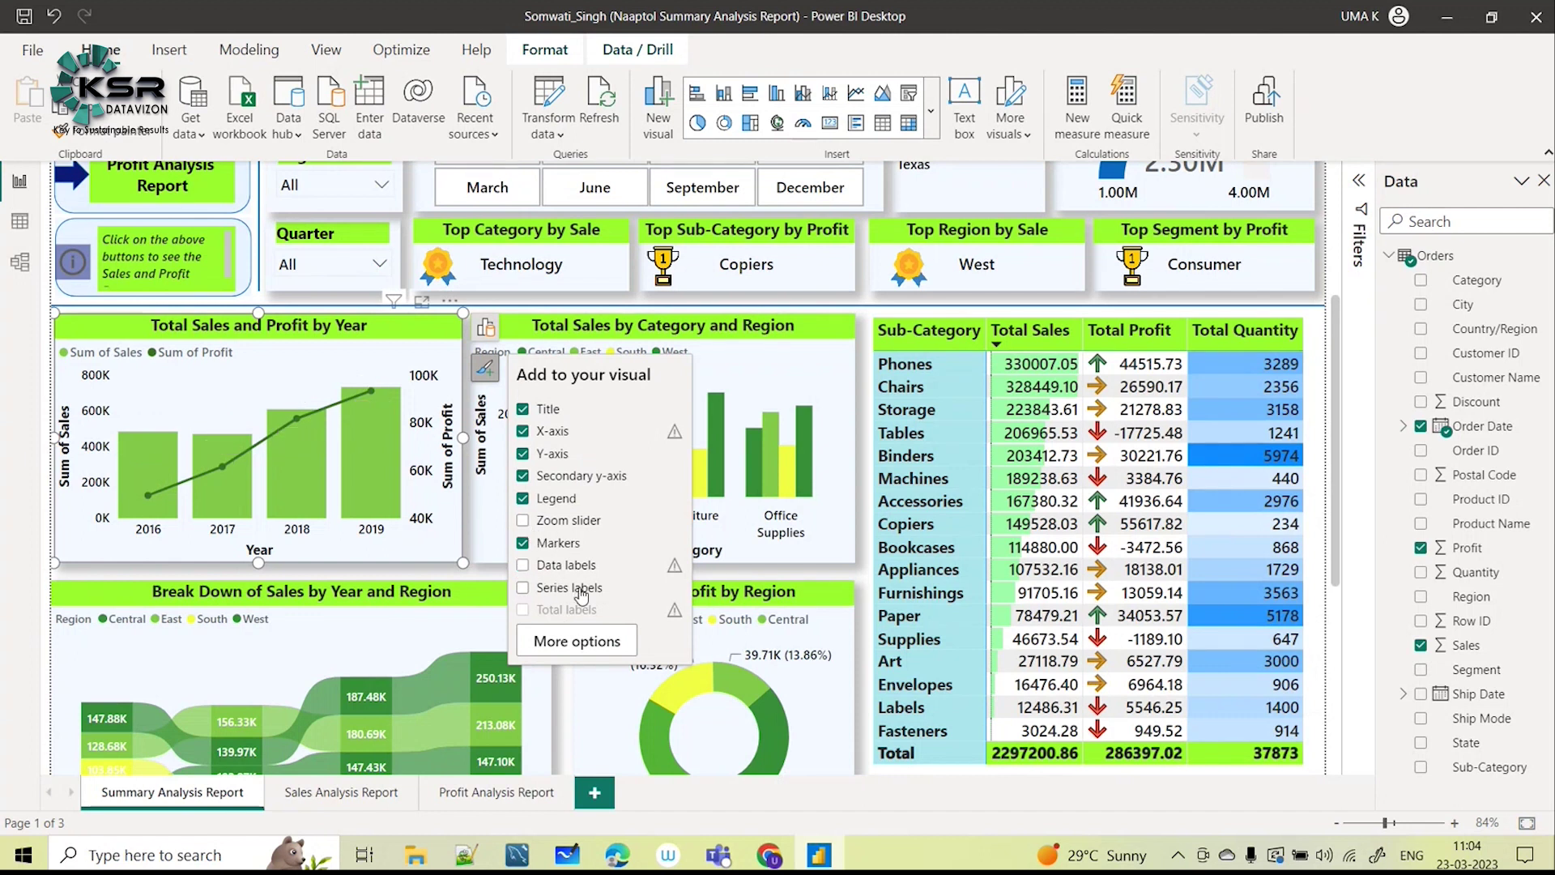
{"action": "left_click", "coordinate": [523, 565]}
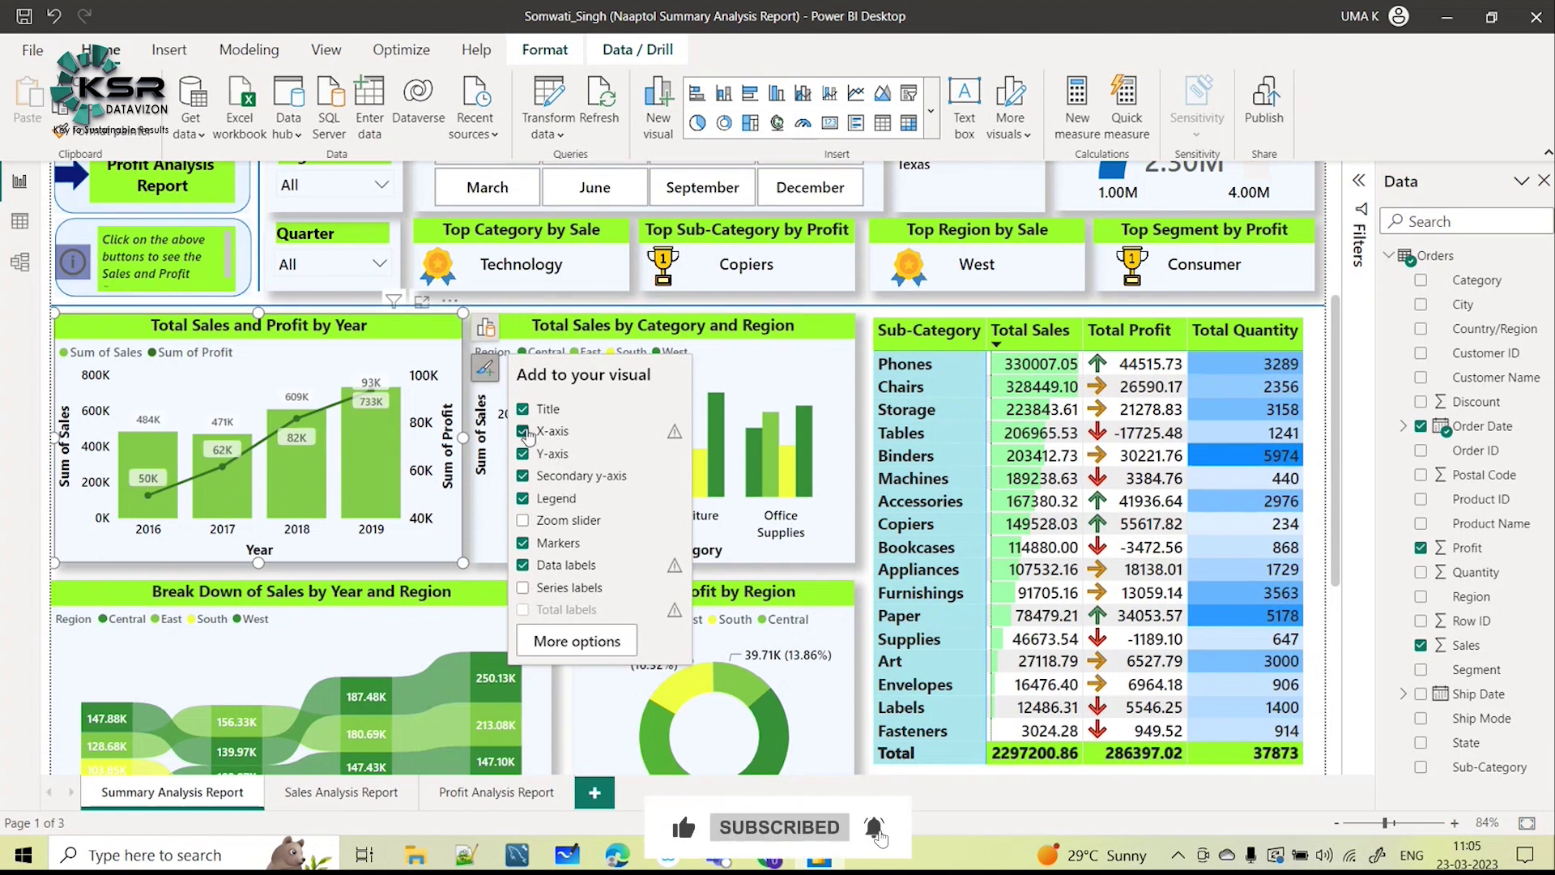
{"action": "left_click", "coordinate": [636, 660]}
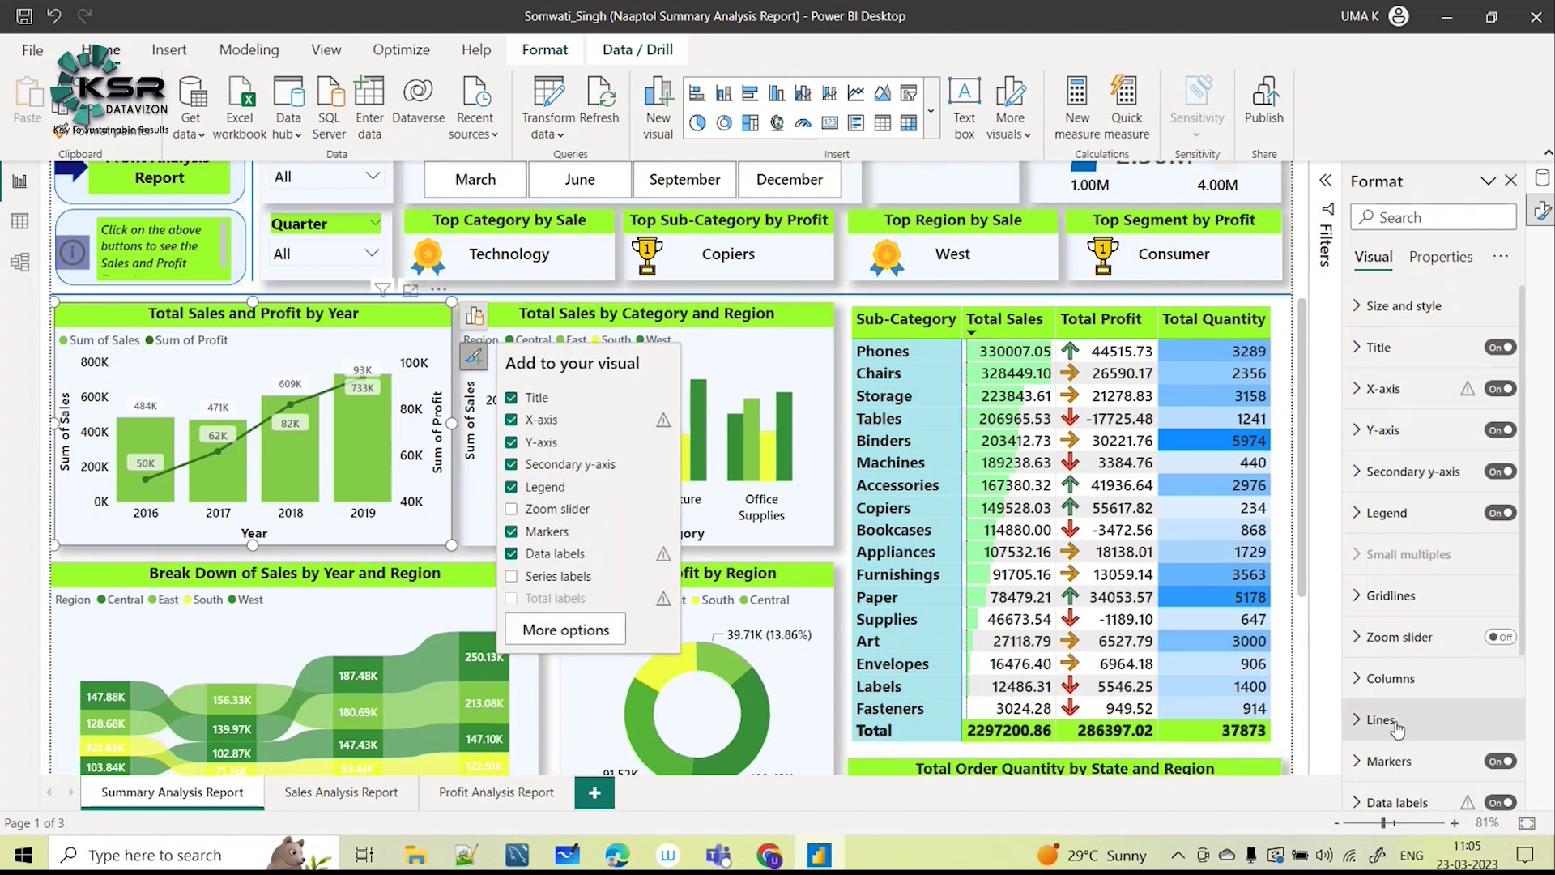
Look through the chart's format sections, then deselect it to show canvas and wallpaper settings.
{"action": "scroll", "coordinate": [1442, 676], "scroll_direction": "down", "scroll_amount": 3}
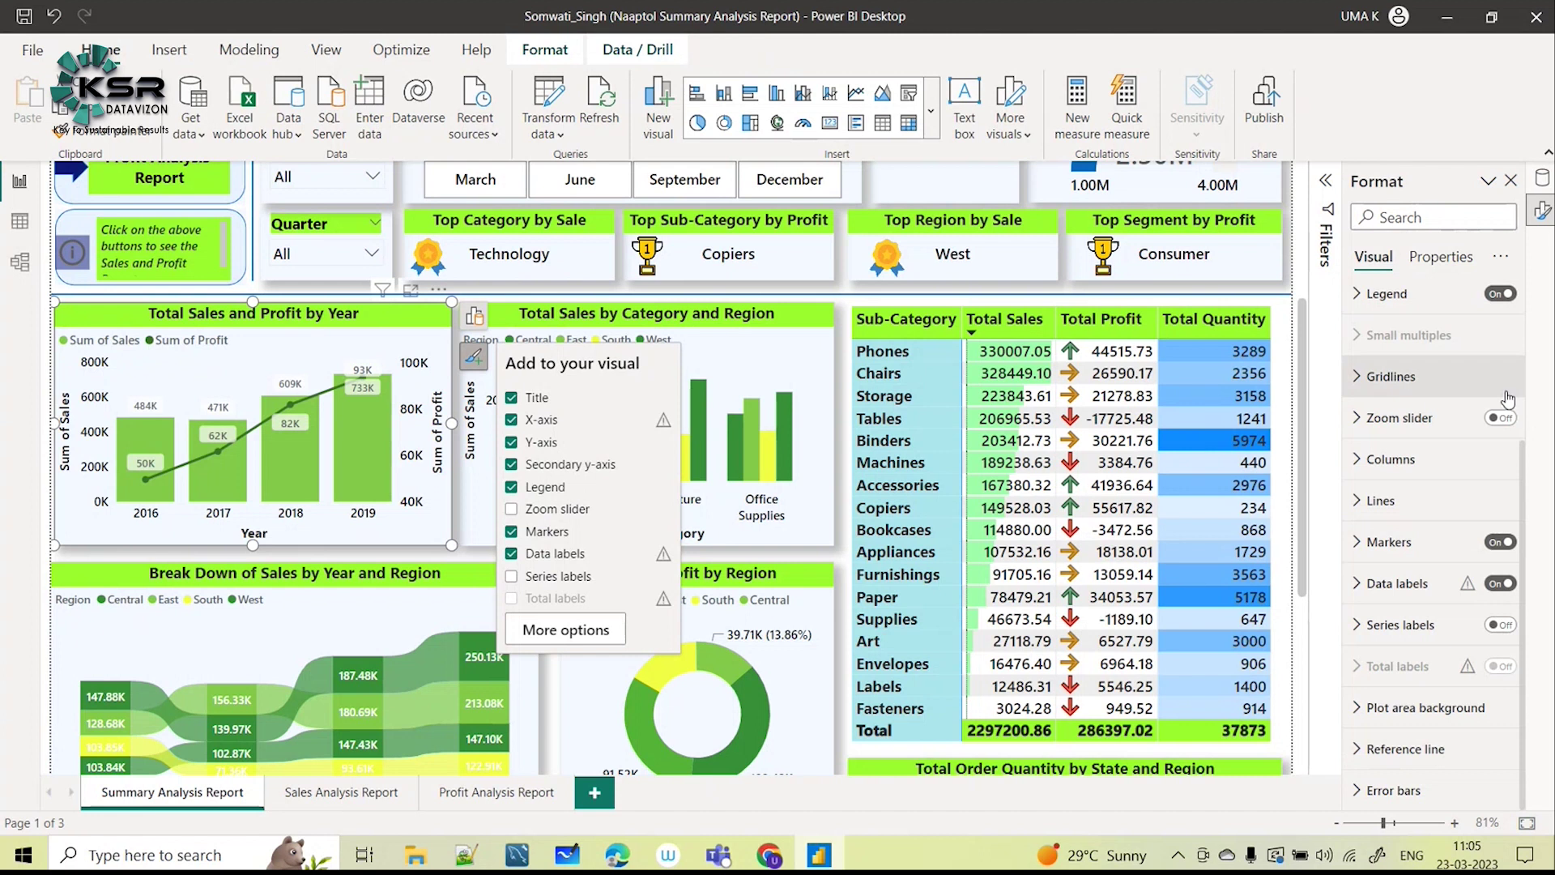
{"action": "scroll", "coordinate": [1526, 506], "scroll_direction": "up", "scroll_amount": 3}
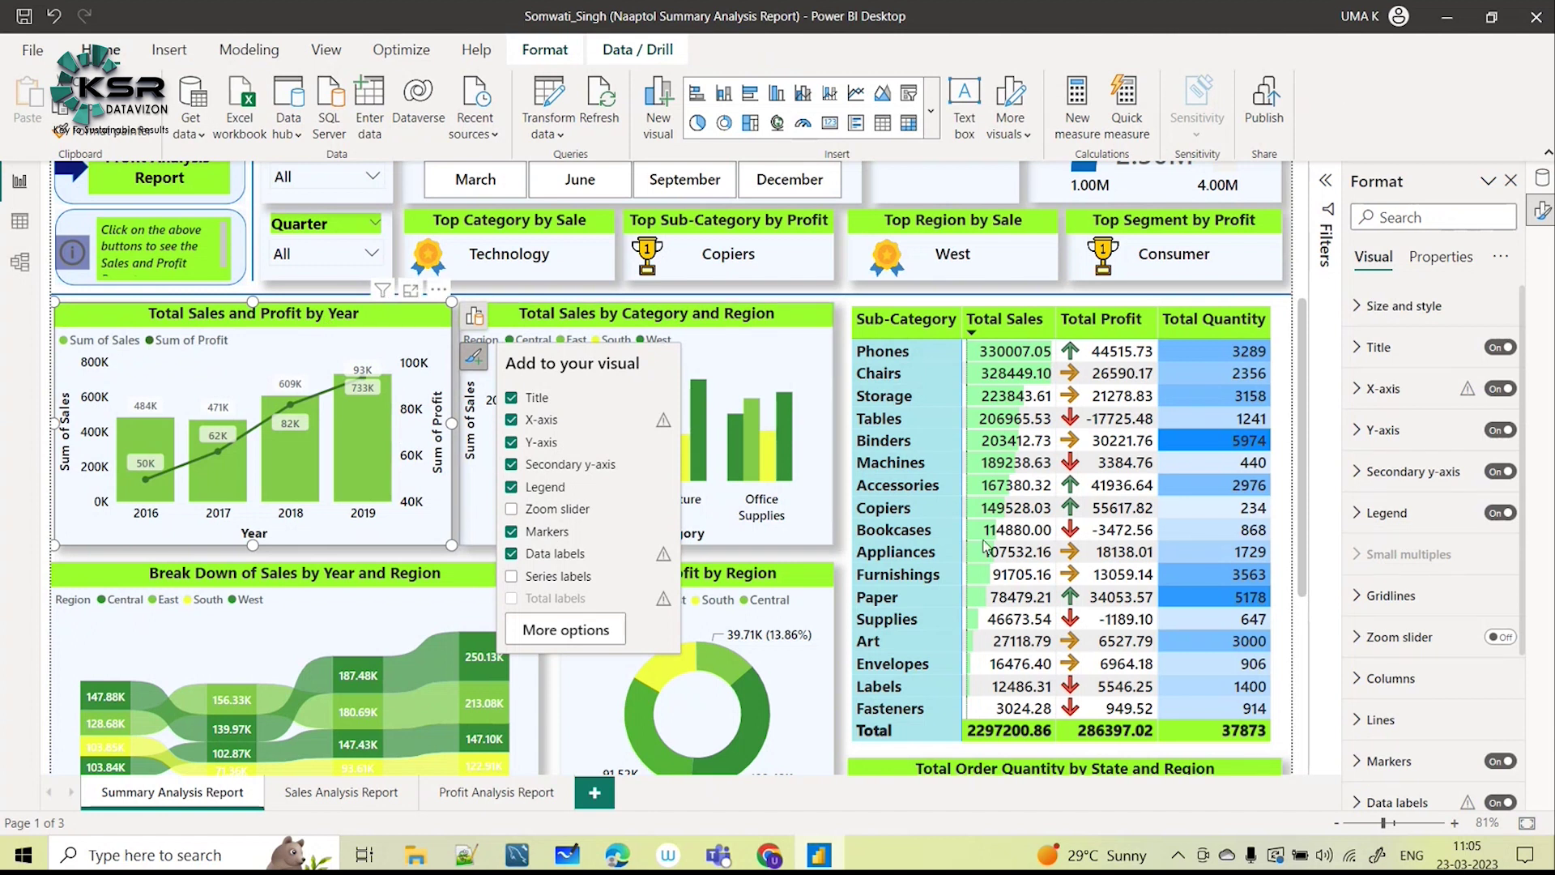
{"action": "scroll", "coordinate": [1450, 729], "scroll_direction": "down", "scroll_amount": 3}
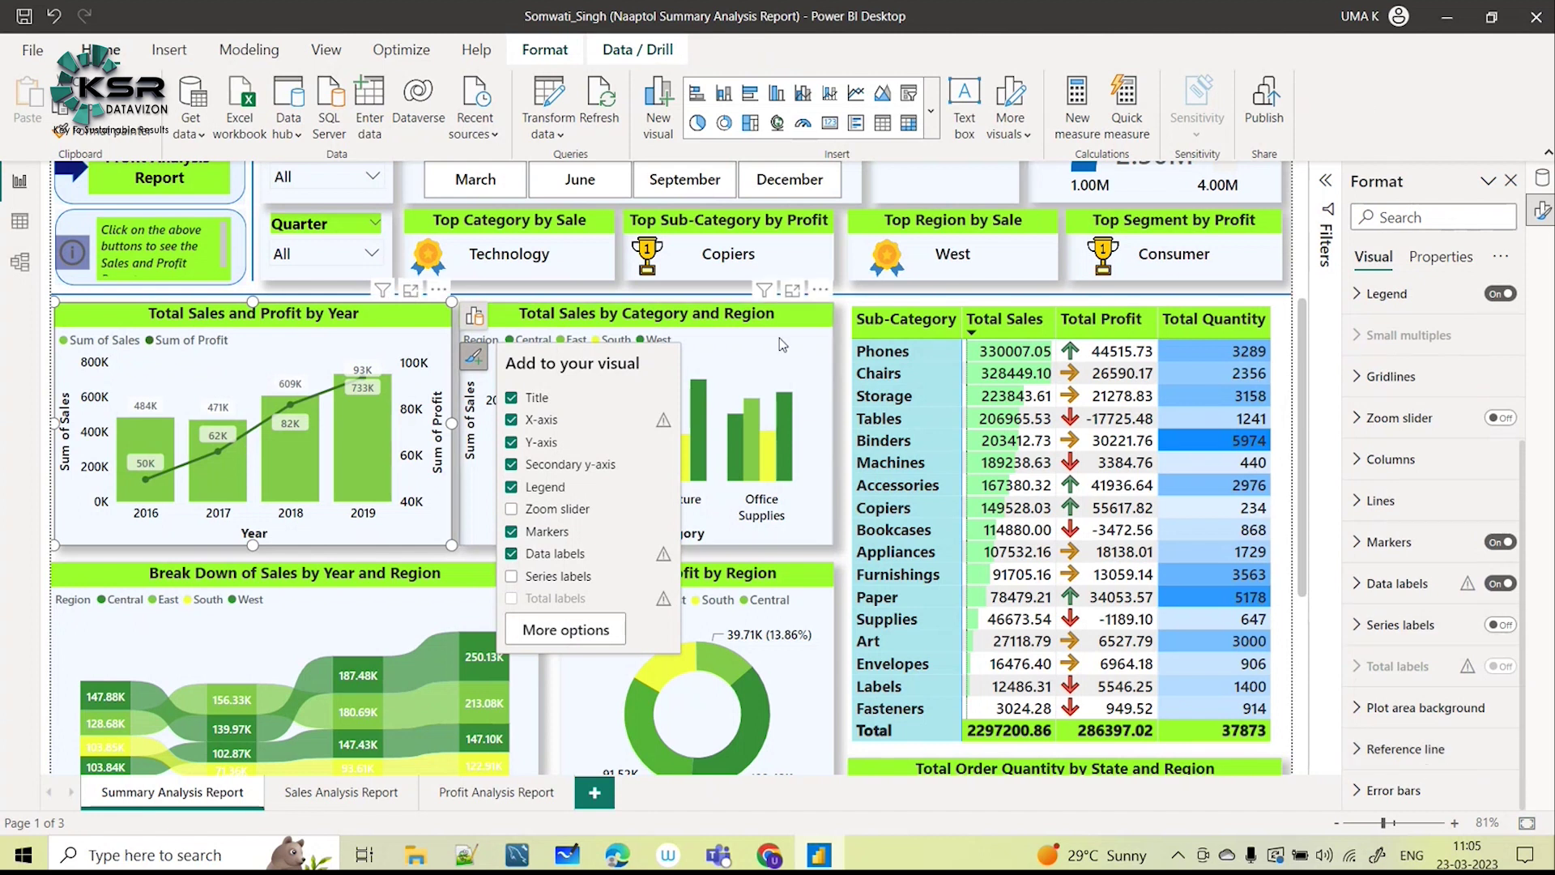
{"action": "left_click", "coordinate": [847, 307]}
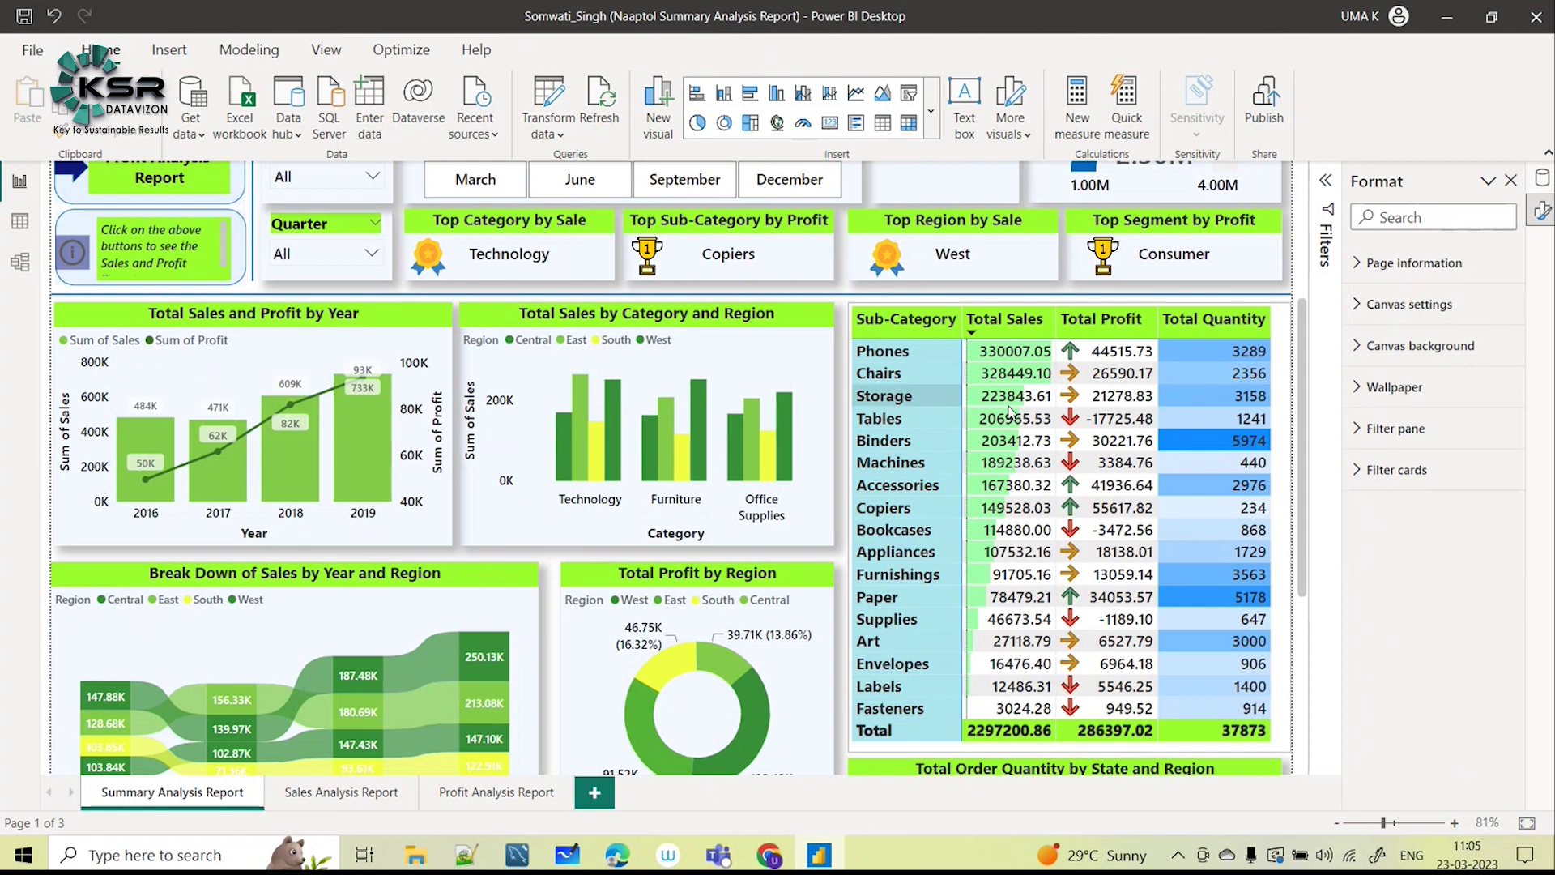
Check the years and regions offered by the Year and Region slicers, then show the Insert commands.
{"action": "scroll", "coordinate": [1278, 464], "scroll_direction": "up", "scroll_amount": 4}
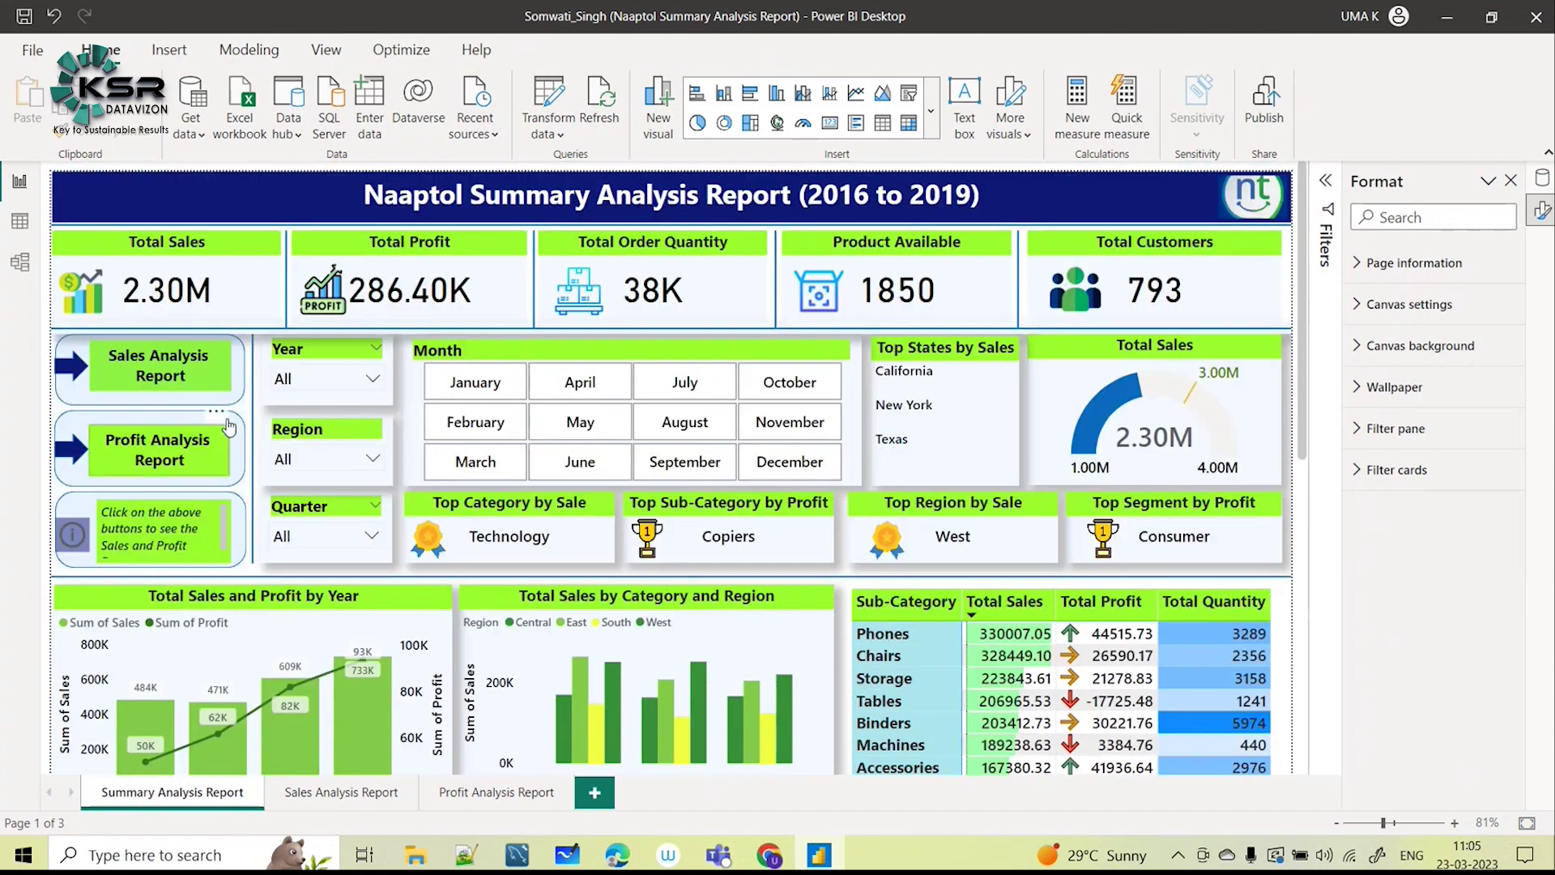
{"action": "left_click", "coordinate": [373, 381]}
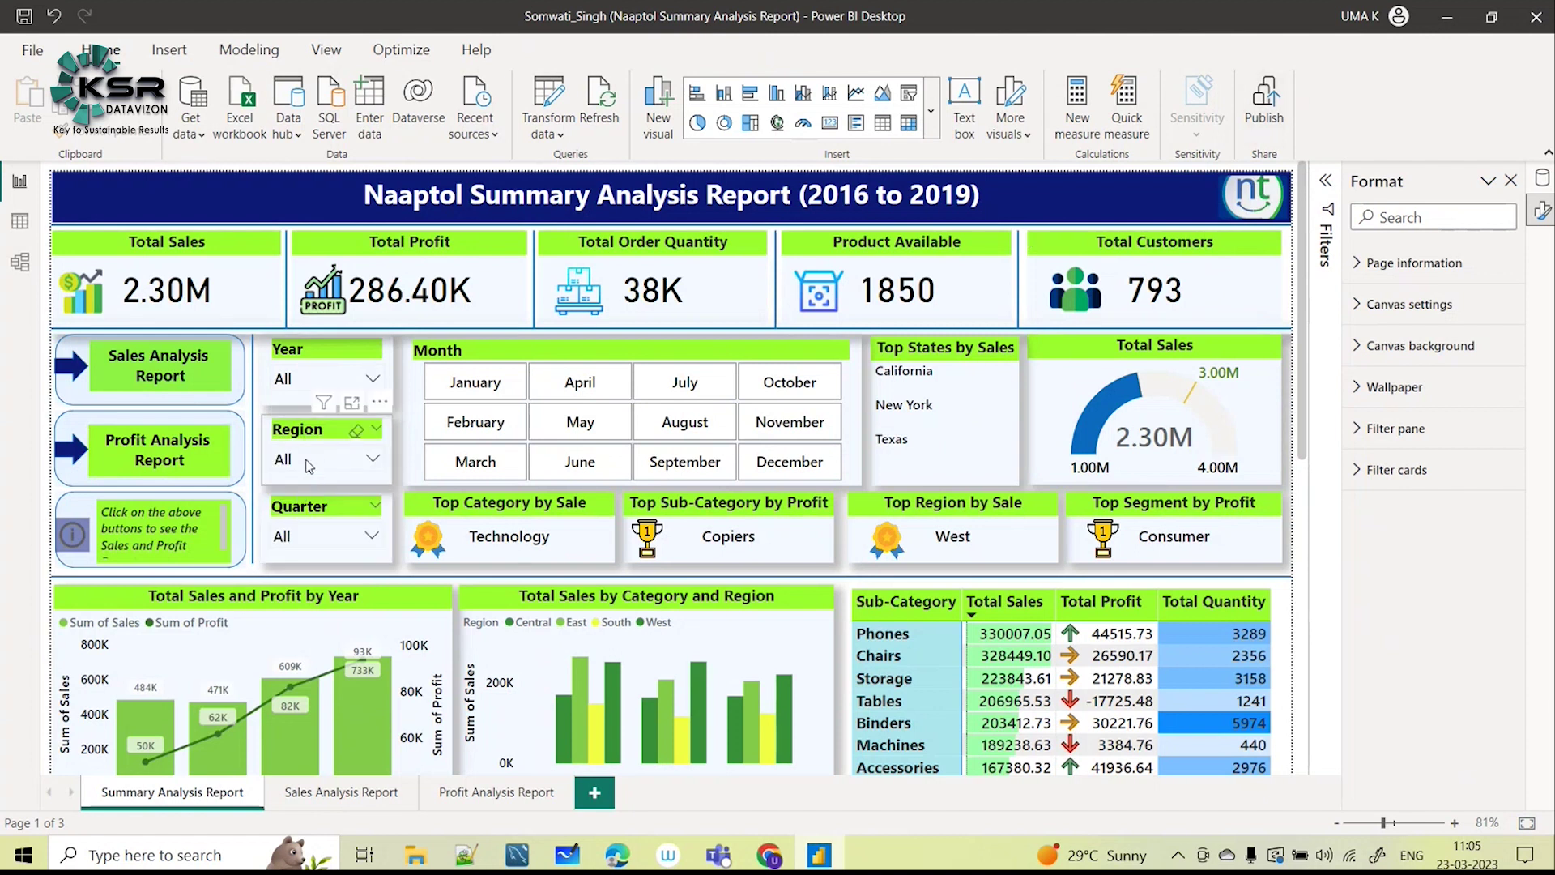
{"action": "left_click", "coordinate": [307, 473]}
{"action": "left_click", "coordinate": [349, 472]}
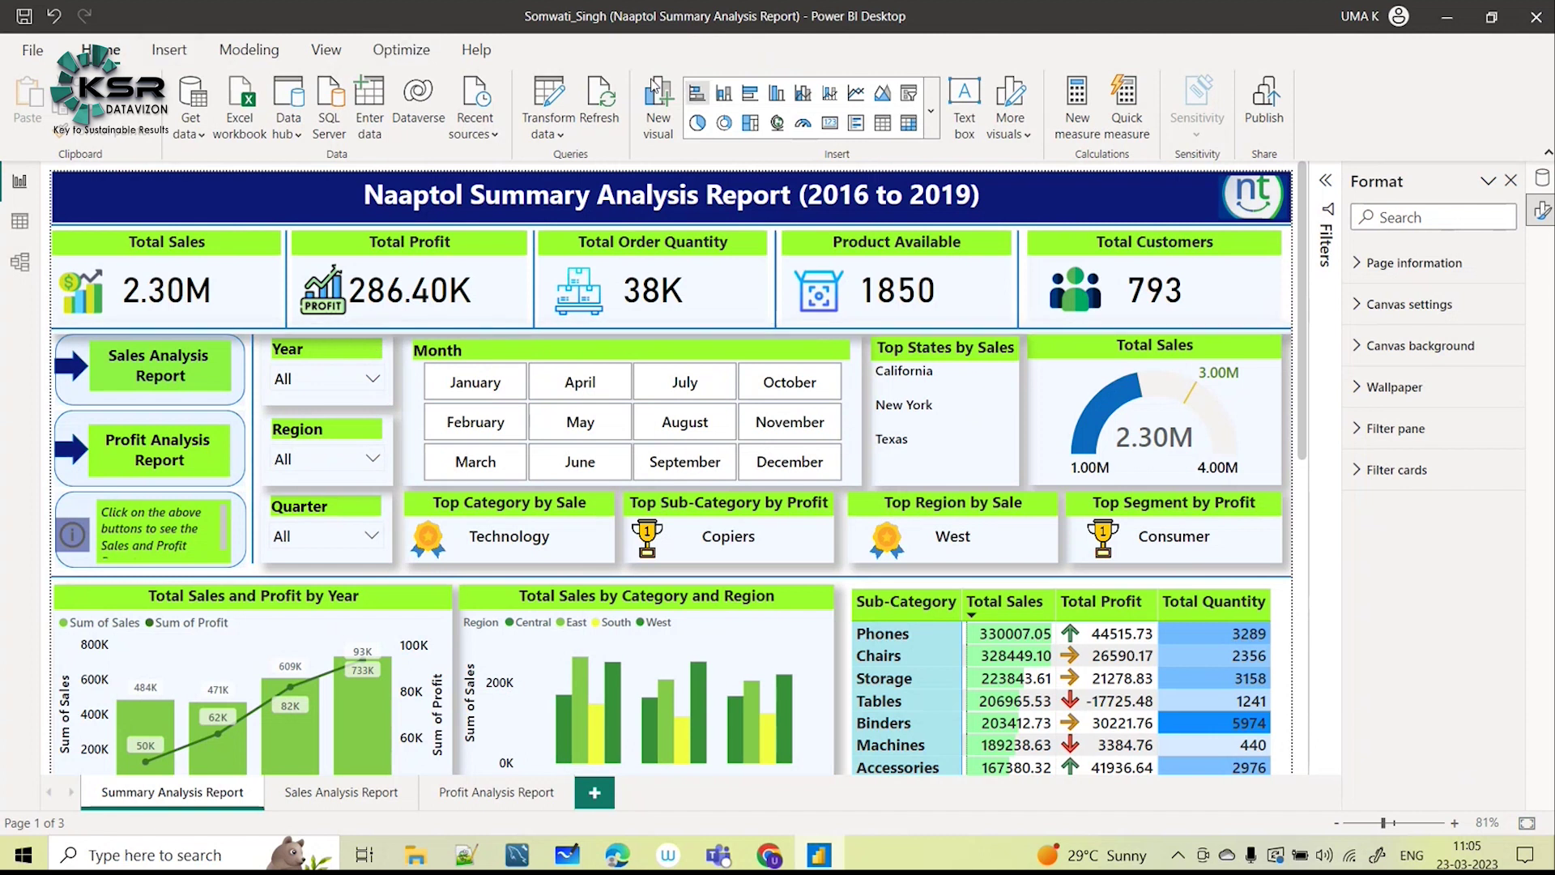
{"action": "left_click", "coordinate": [169, 50]}
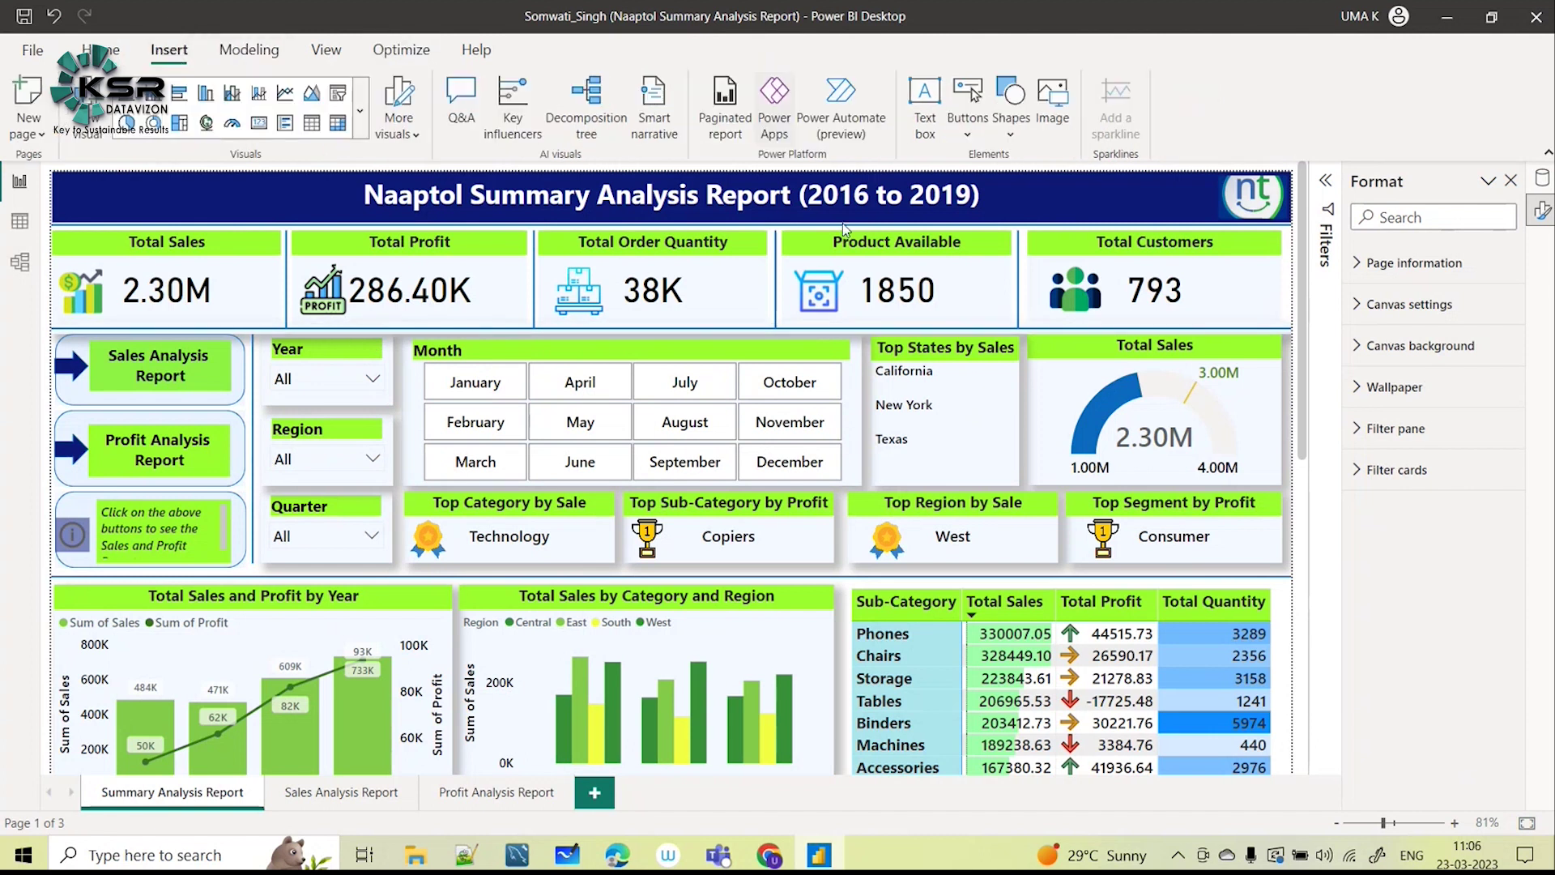
Add an Apply all slicers button to the page from the Buttons list.
{"action": "left_click", "coordinate": [968, 102]}
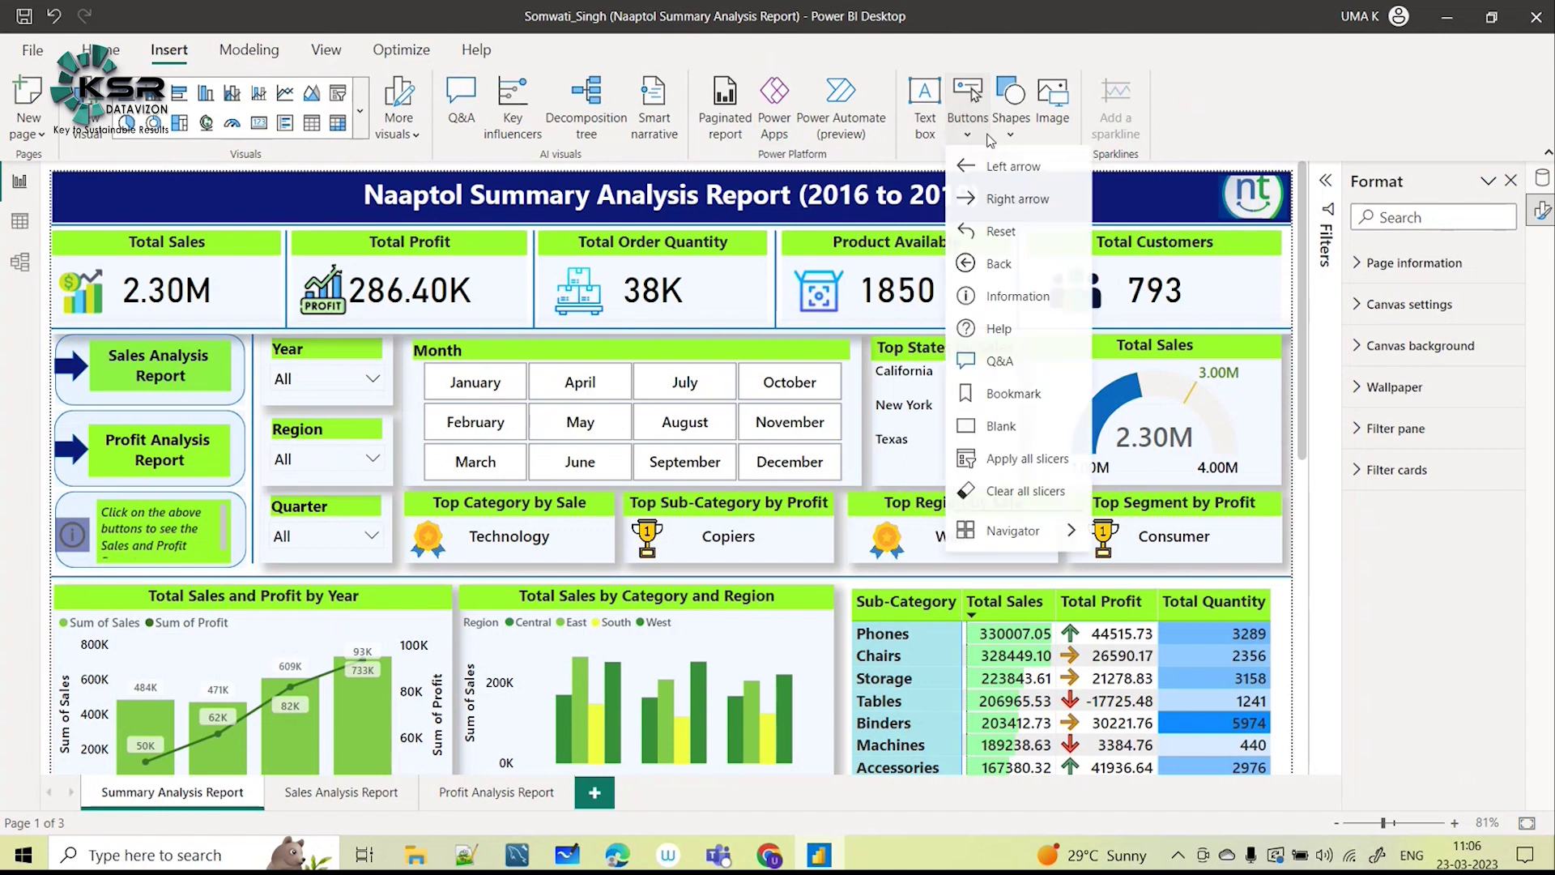
{"action": "left_click", "coordinate": [1012, 460]}
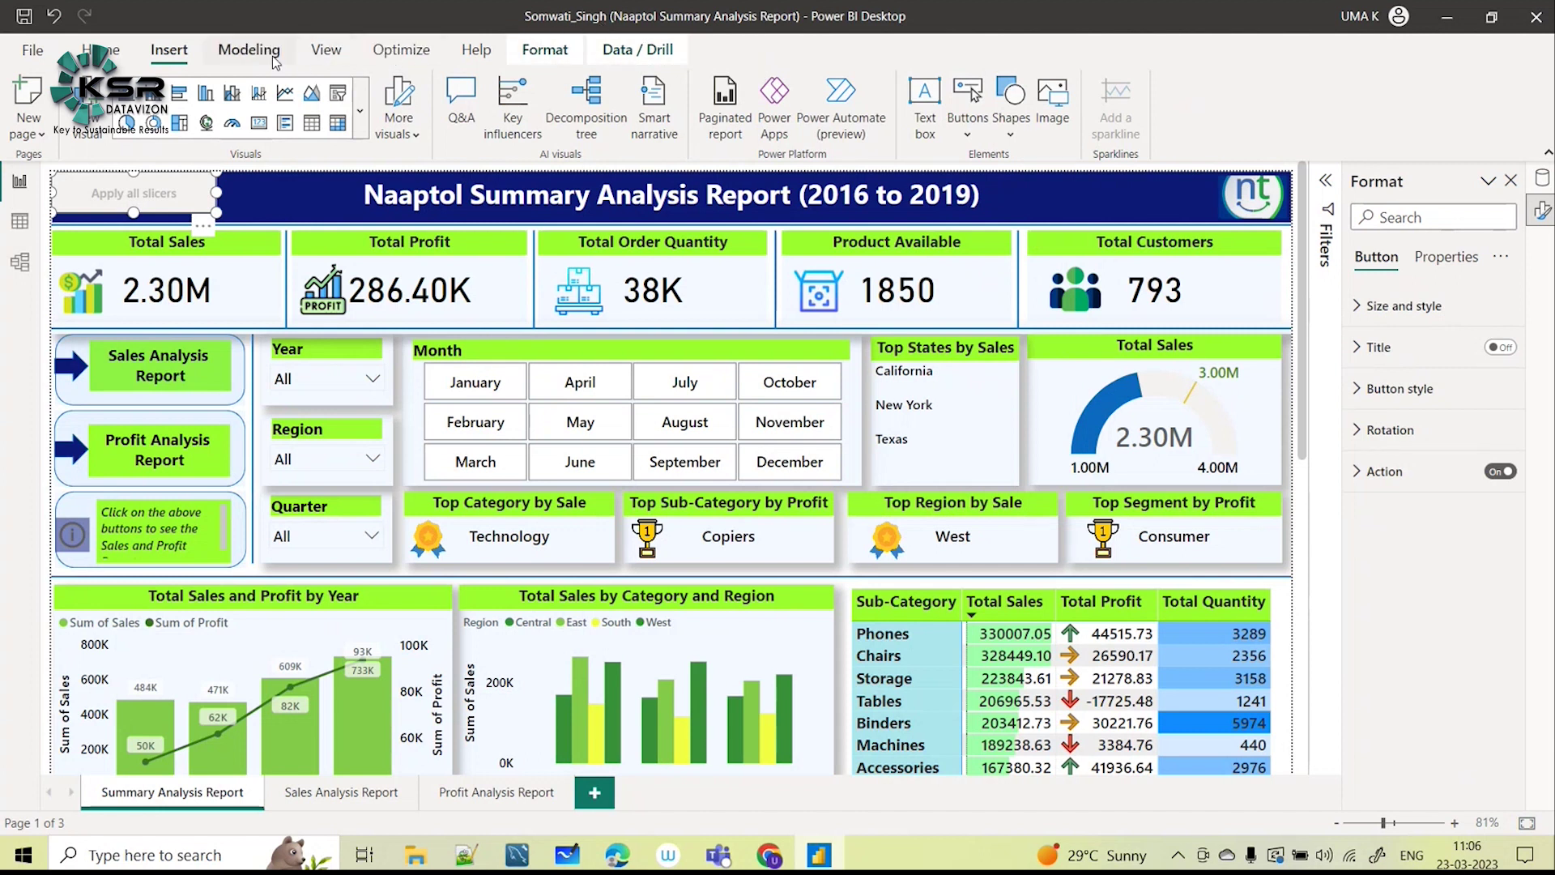
{"action": "left_click", "coordinate": [968, 128]}
Add a Clear all slicers button beside Apply all slicers and narrow Apply all slicers.
{"action": "left_click", "coordinate": [1046, 504]}
{"action": "left_click_drag", "start_coordinate": [141, 194], "coordinate": [312, 194]}
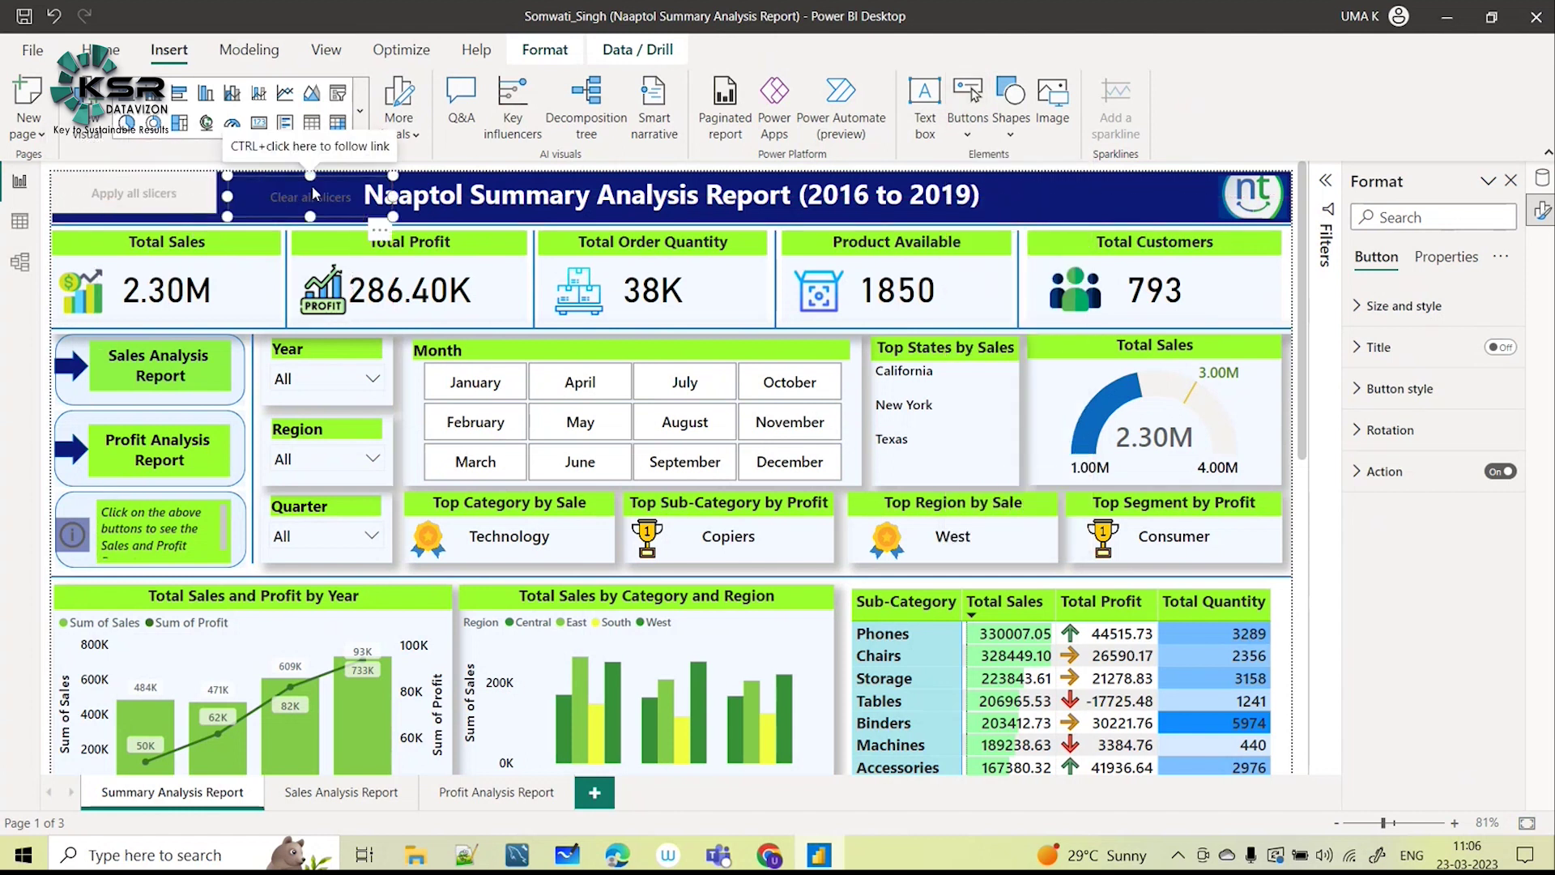
{"action": "left_click", "coordinate": [154, 195]}
{"action": "mouse_move", "coordinate": [215, 193]}
{"action": "left_mouse_down"}
{"action": "mouse_move", "coordinate": [198, 193]}
{"action": "mouse_move", "coordinate": [231, 190]}
{"action": "left_mouse_up"}
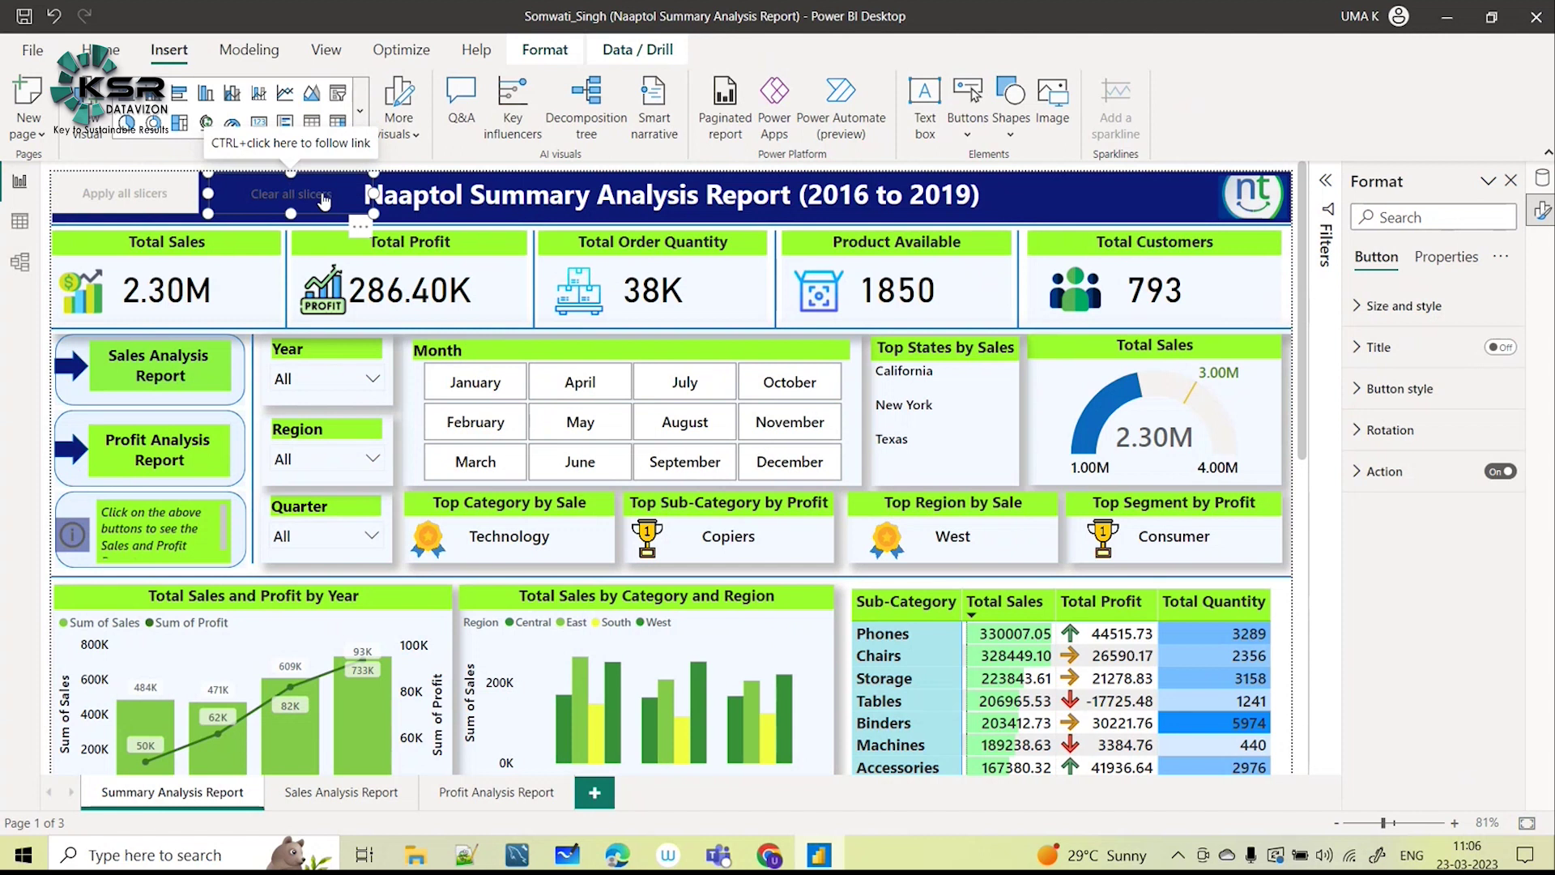
Turn on a fill for Clear all slicers, trying orange before settling on light blue.
{"action": "left_click", "coordinate": [1358, 390]}
{"action": "left_click", "coordinate": [1432, 534]}
{"action": "scroll", "coordinate": [1462, 610], "scroll_direction": "down", "scroll_amount": 3}
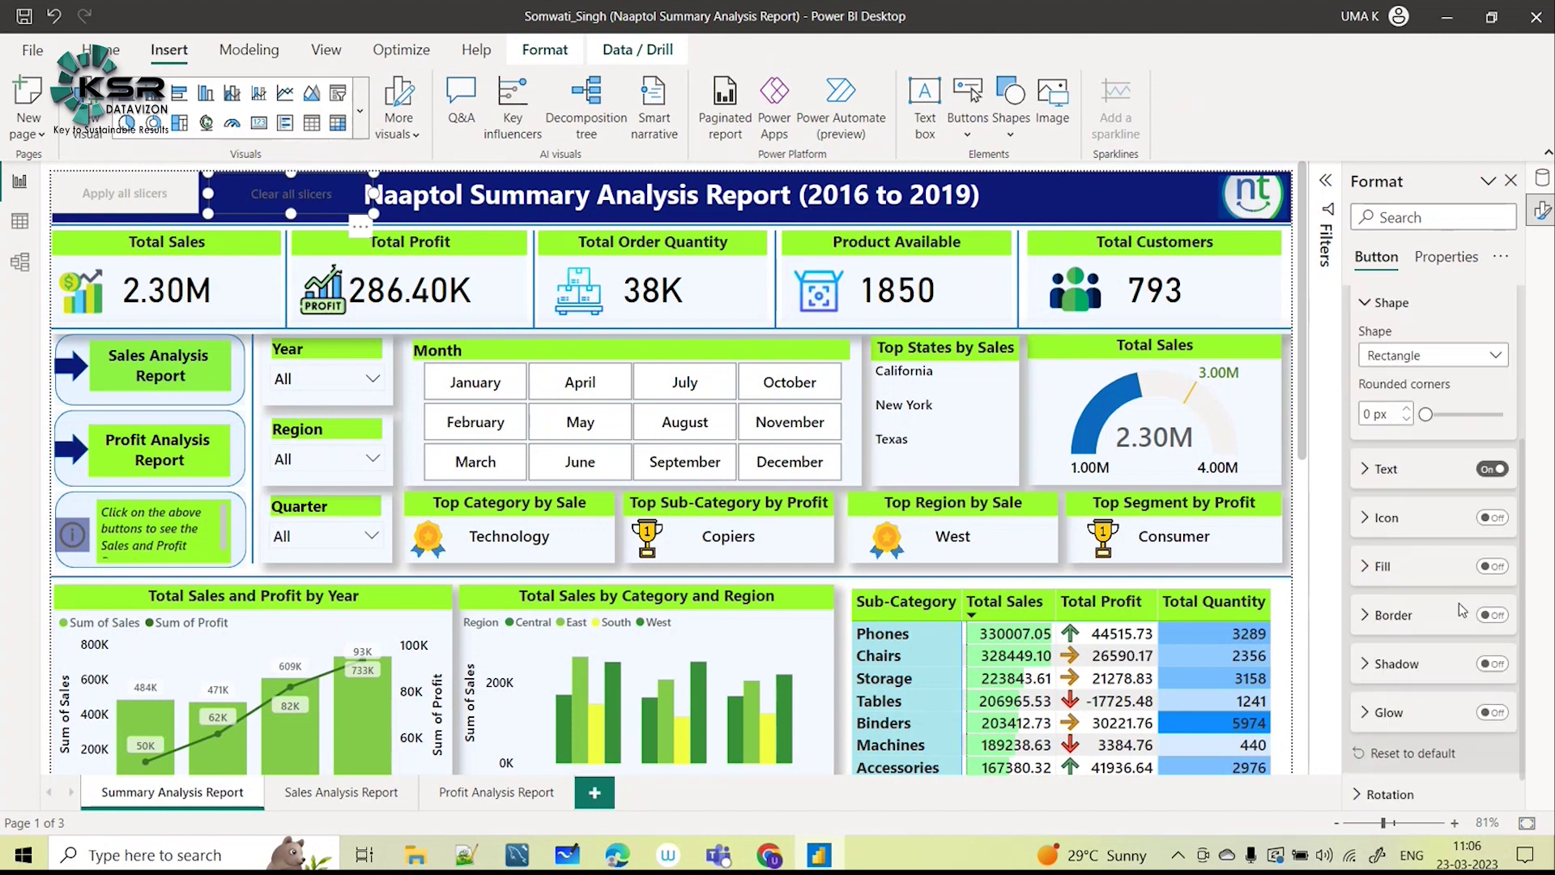
{"action": "left_click", "coordinate": [1489, 567]}
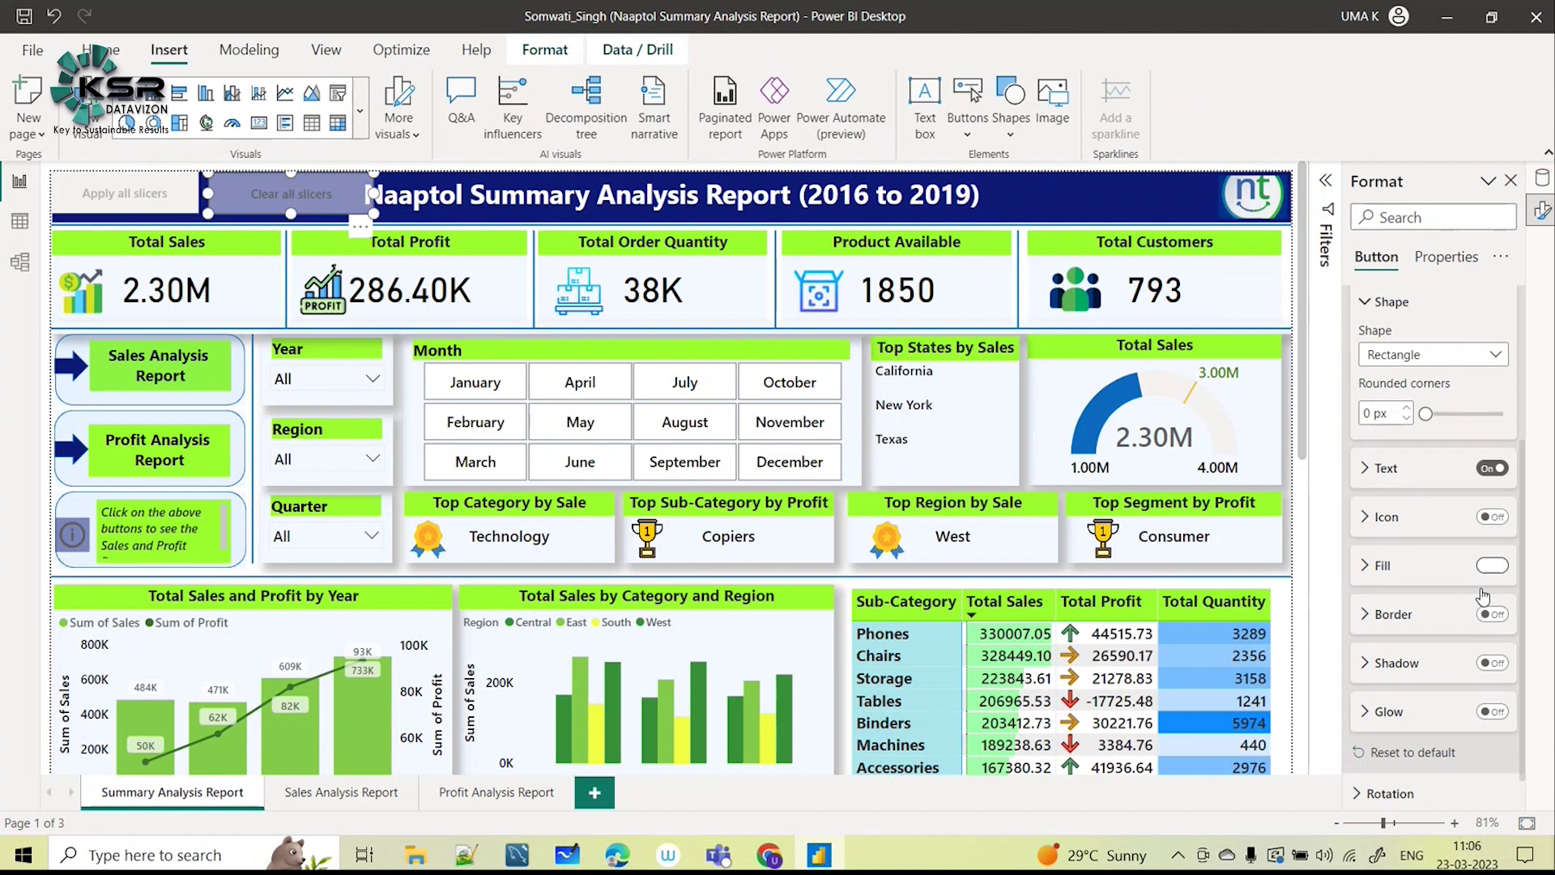
{"action": "left_click", "coordinate": [1368, 578]}
{"action": "scroll", "coordinate": [1419, 594], "scroll_direction": "down", "scroll_amount": 2}
{"action": "left_click", "coordinate": [1401, 460]}
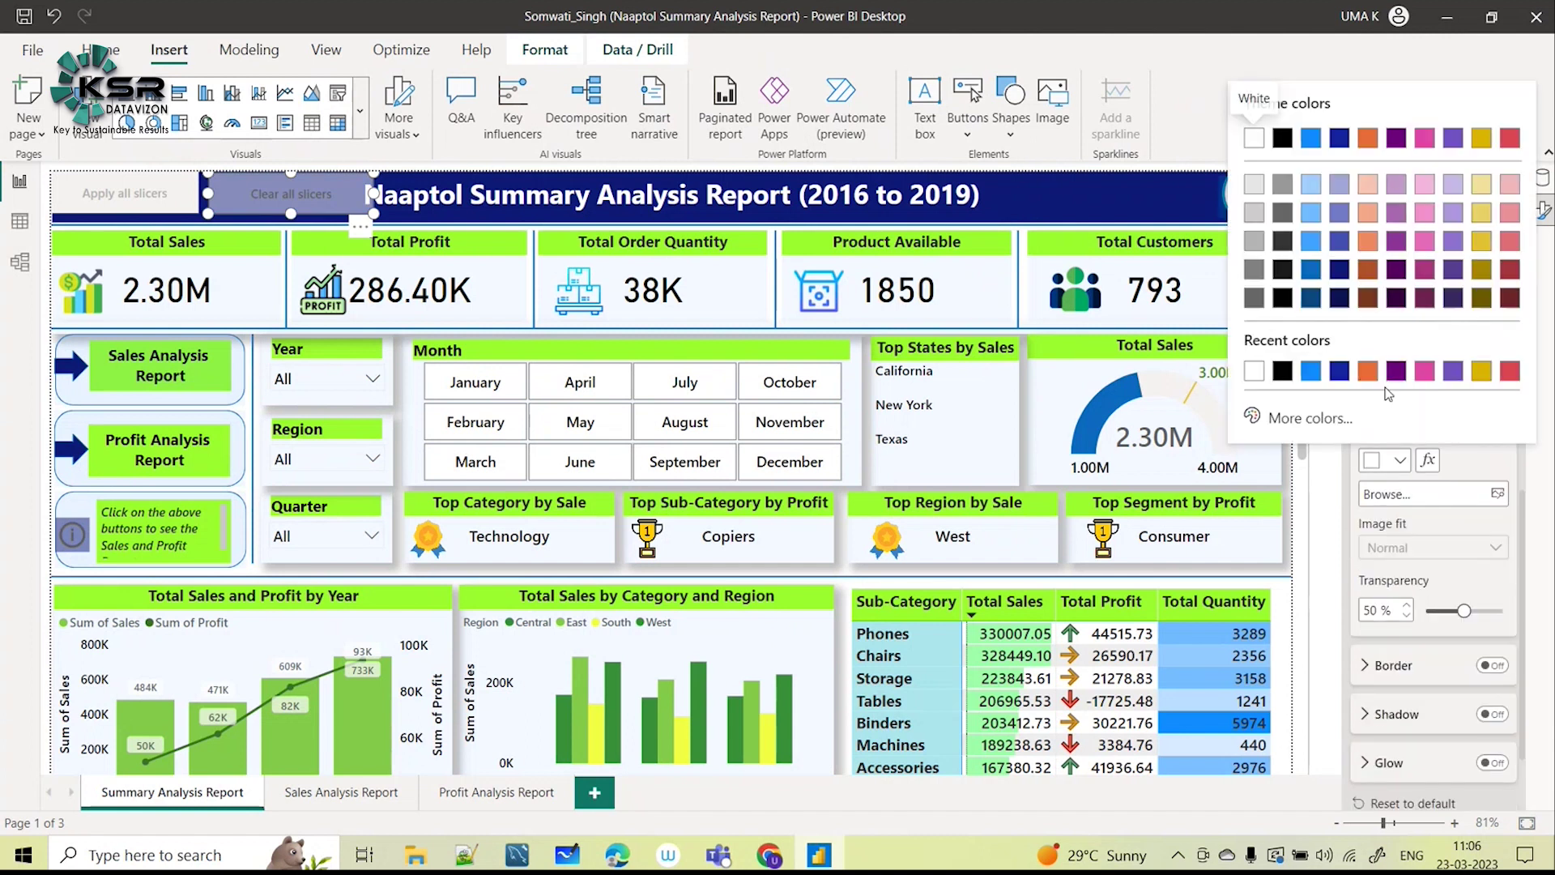
{"action": "left_click", "coordinate": [1368, 371]}
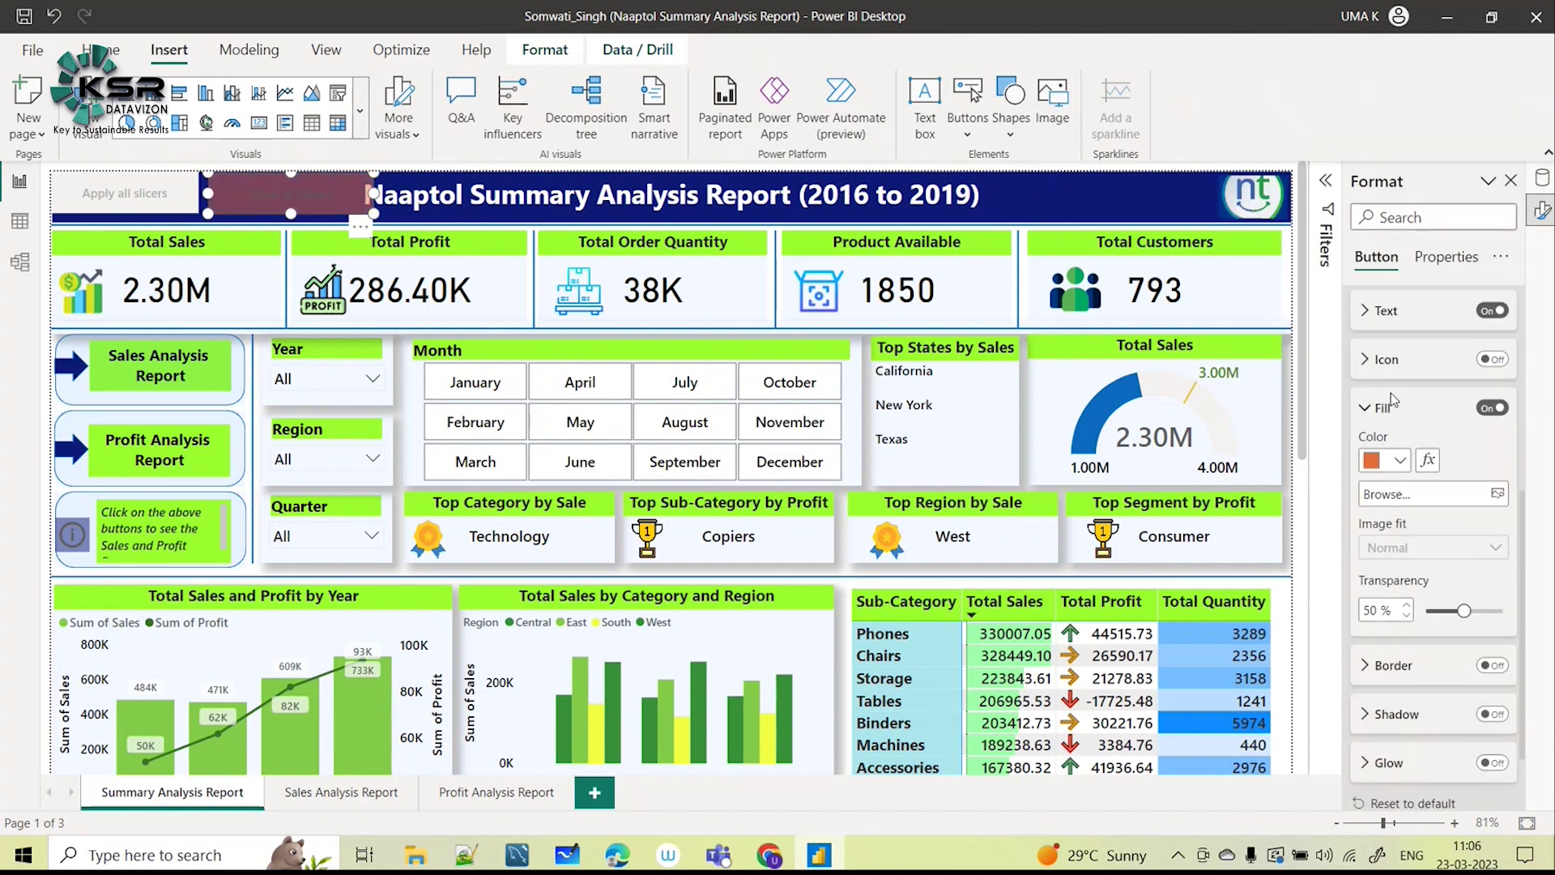
{"action": "scroll", "coordinate": [1419, 522], "scroll_direction": "up", "scroll_amount": 1}
{"action": "left_click", "coordinate": [1401, 539]}
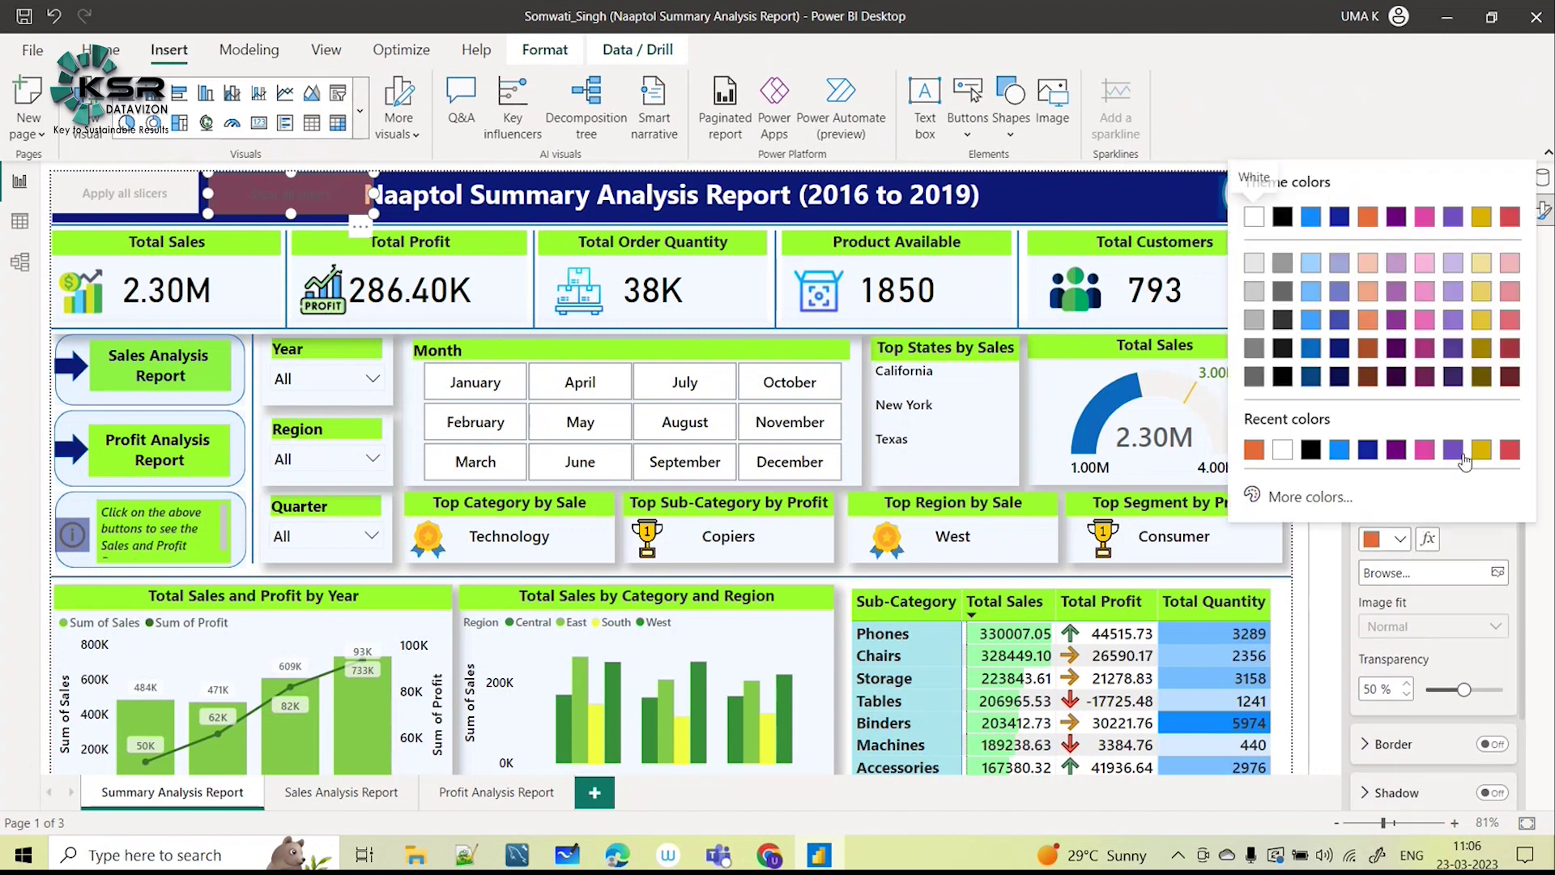
{"action": "left_click", "coordinate": [1310, 263]}
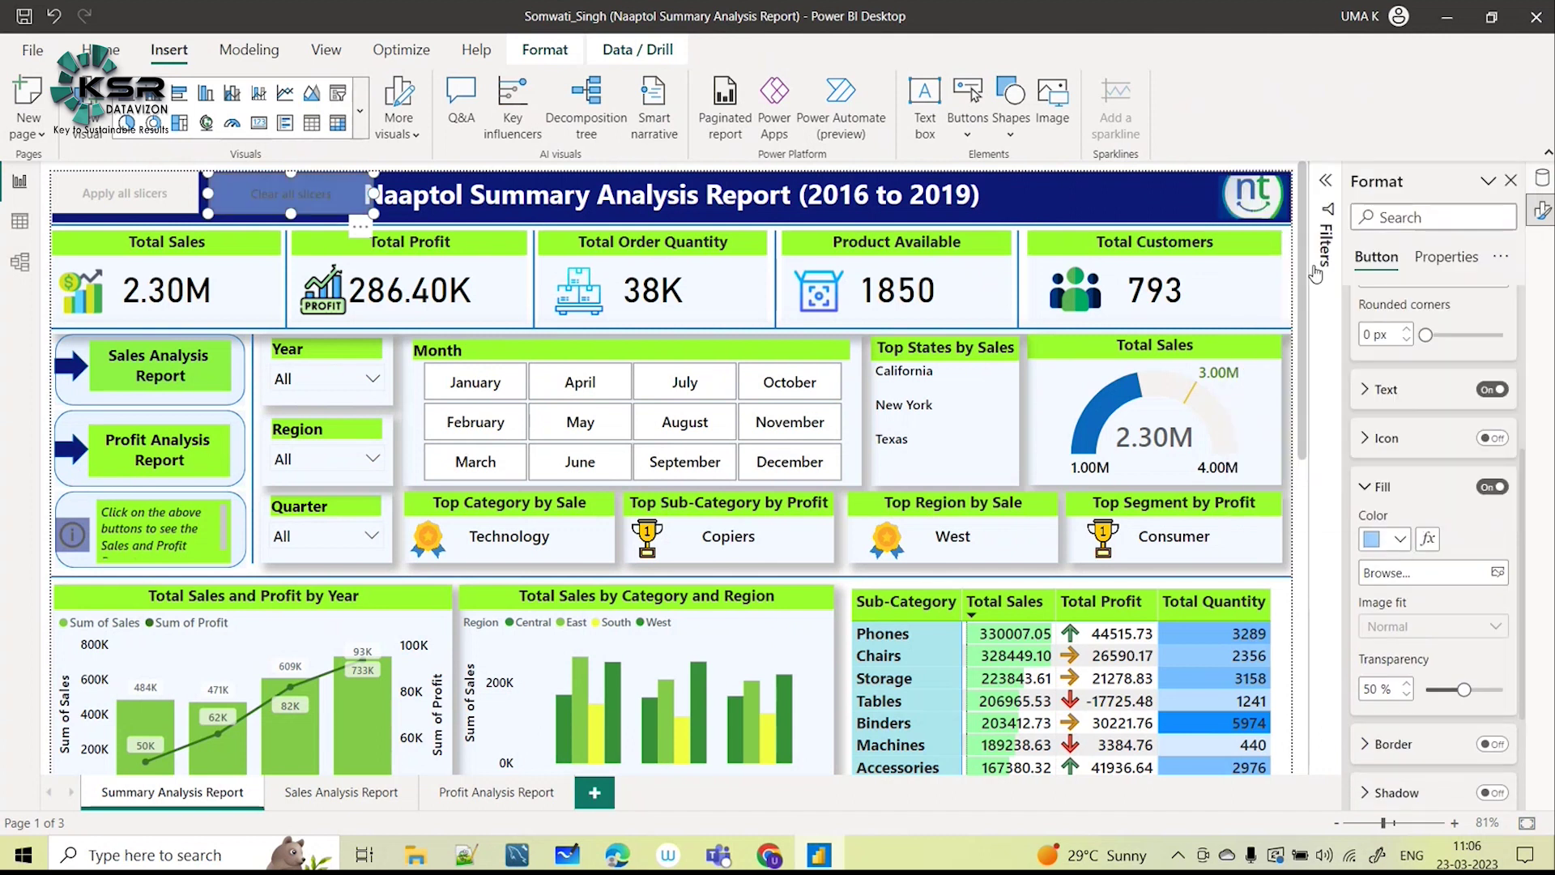
Turn on a fill for Apply all slicers, first light blue, then blue.
{"action": "left_click", "coordinate": [180, 197]}
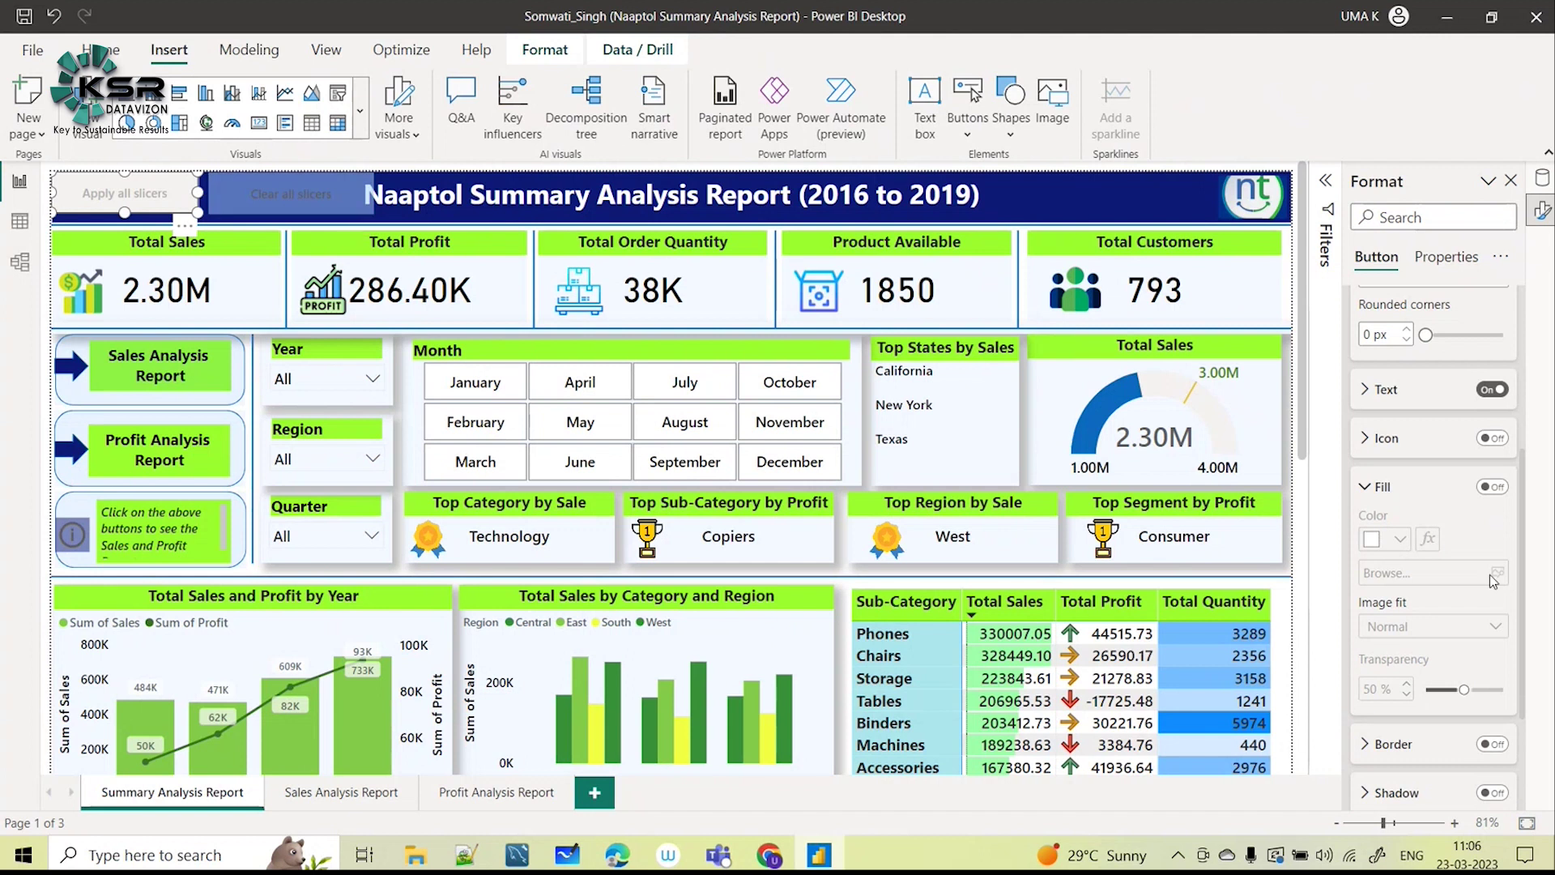
{"action": "left_click", "coordinate": [1495, 489]}
{"action": "left_click", "coordinate": [1400, 540]}
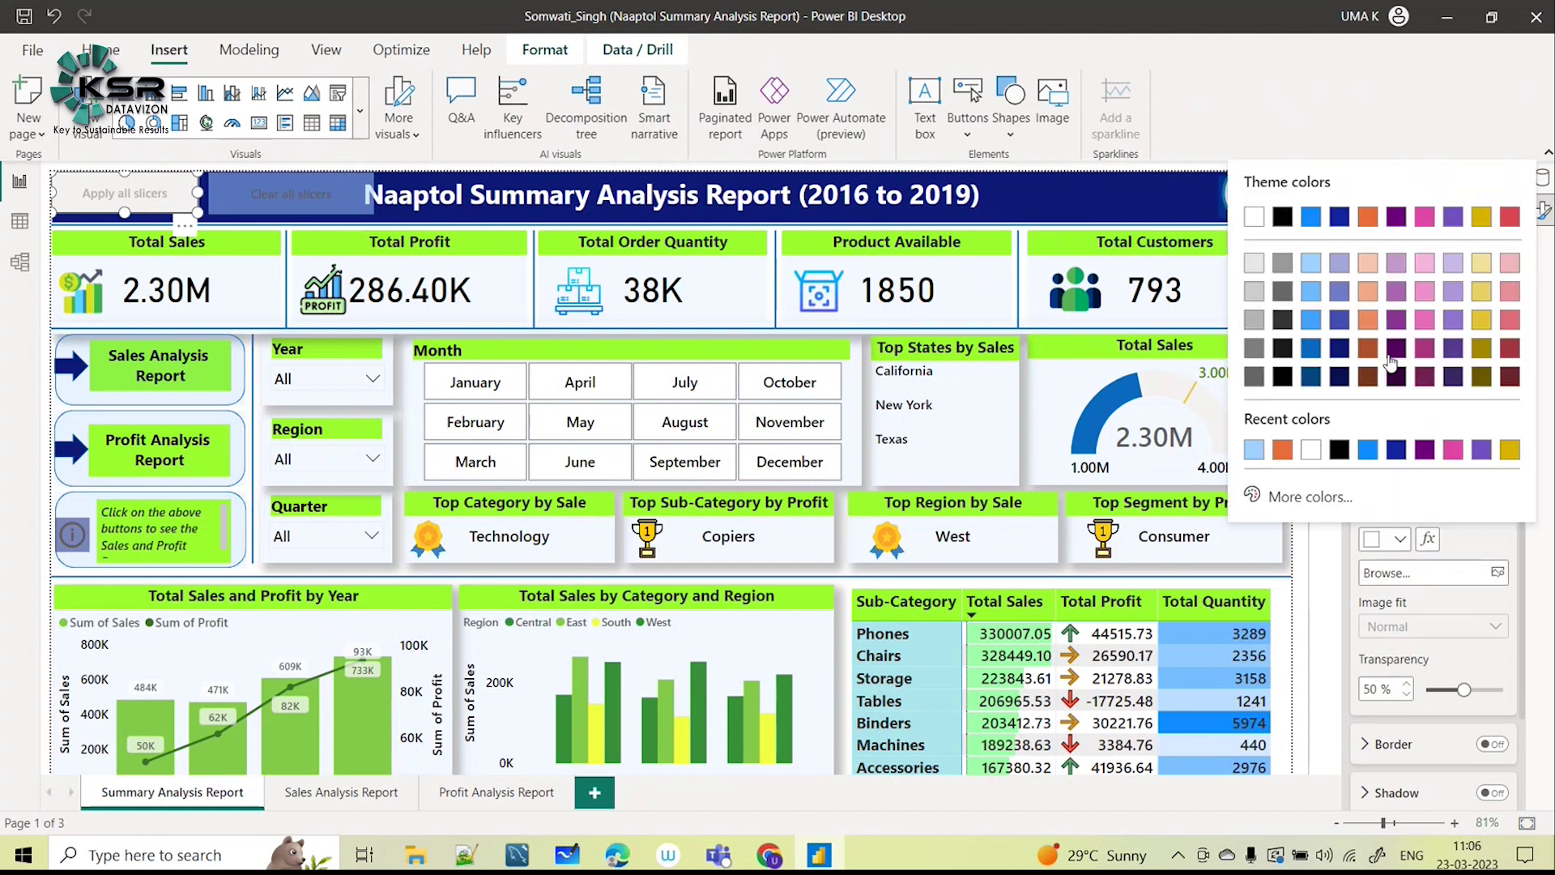
{"action": "left_click", "coordinate": [1253, 450]}
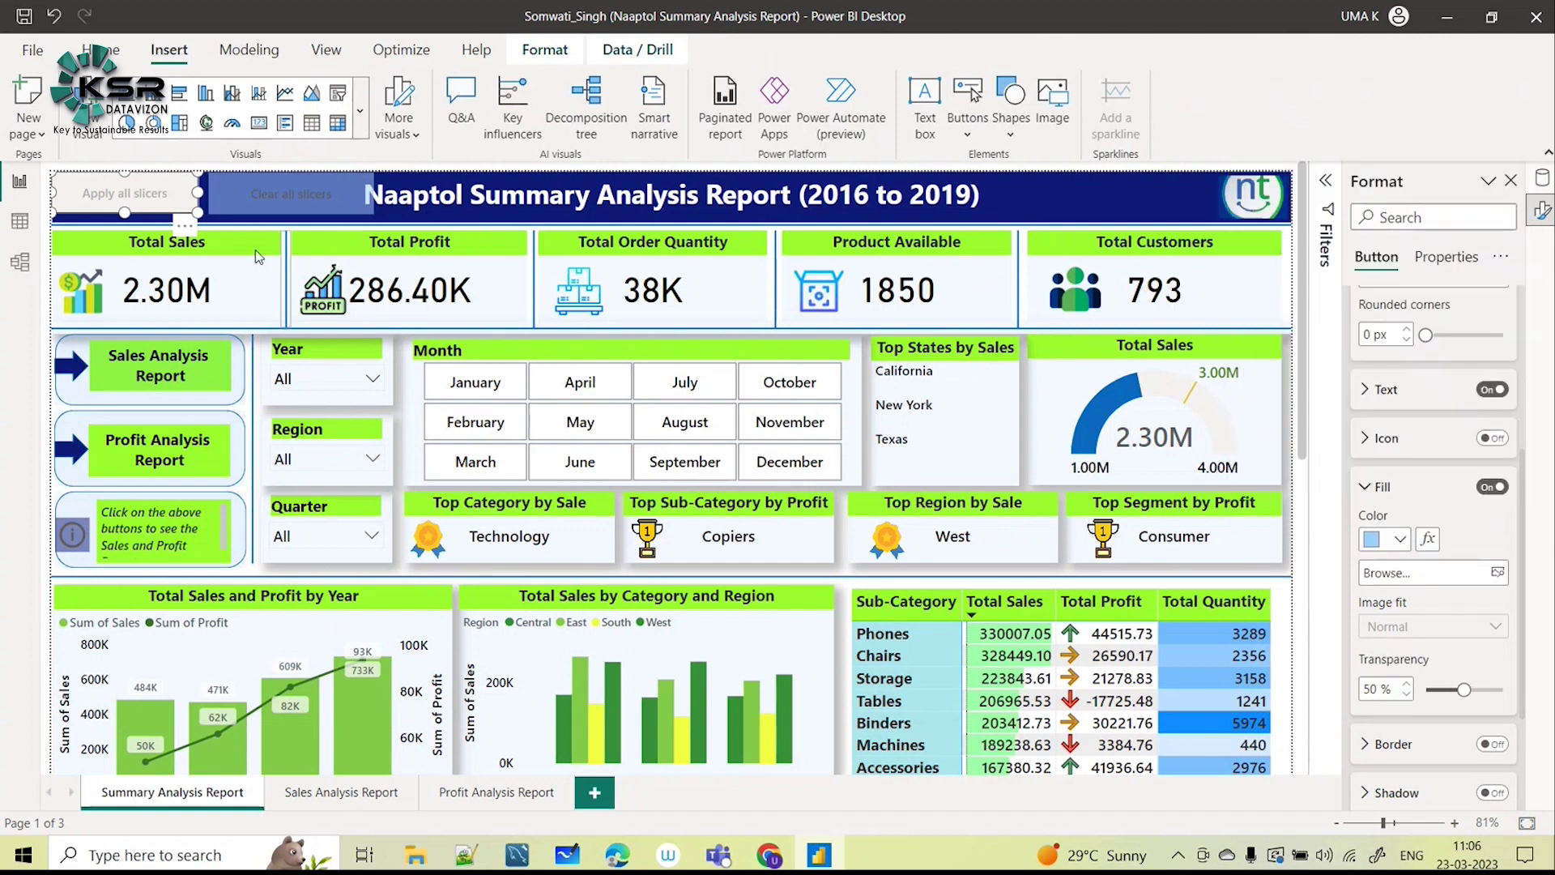
{"action": "scroll", "coordinate": [1458, 613], "scroll_direction": "up", "scroll_amount": 3}
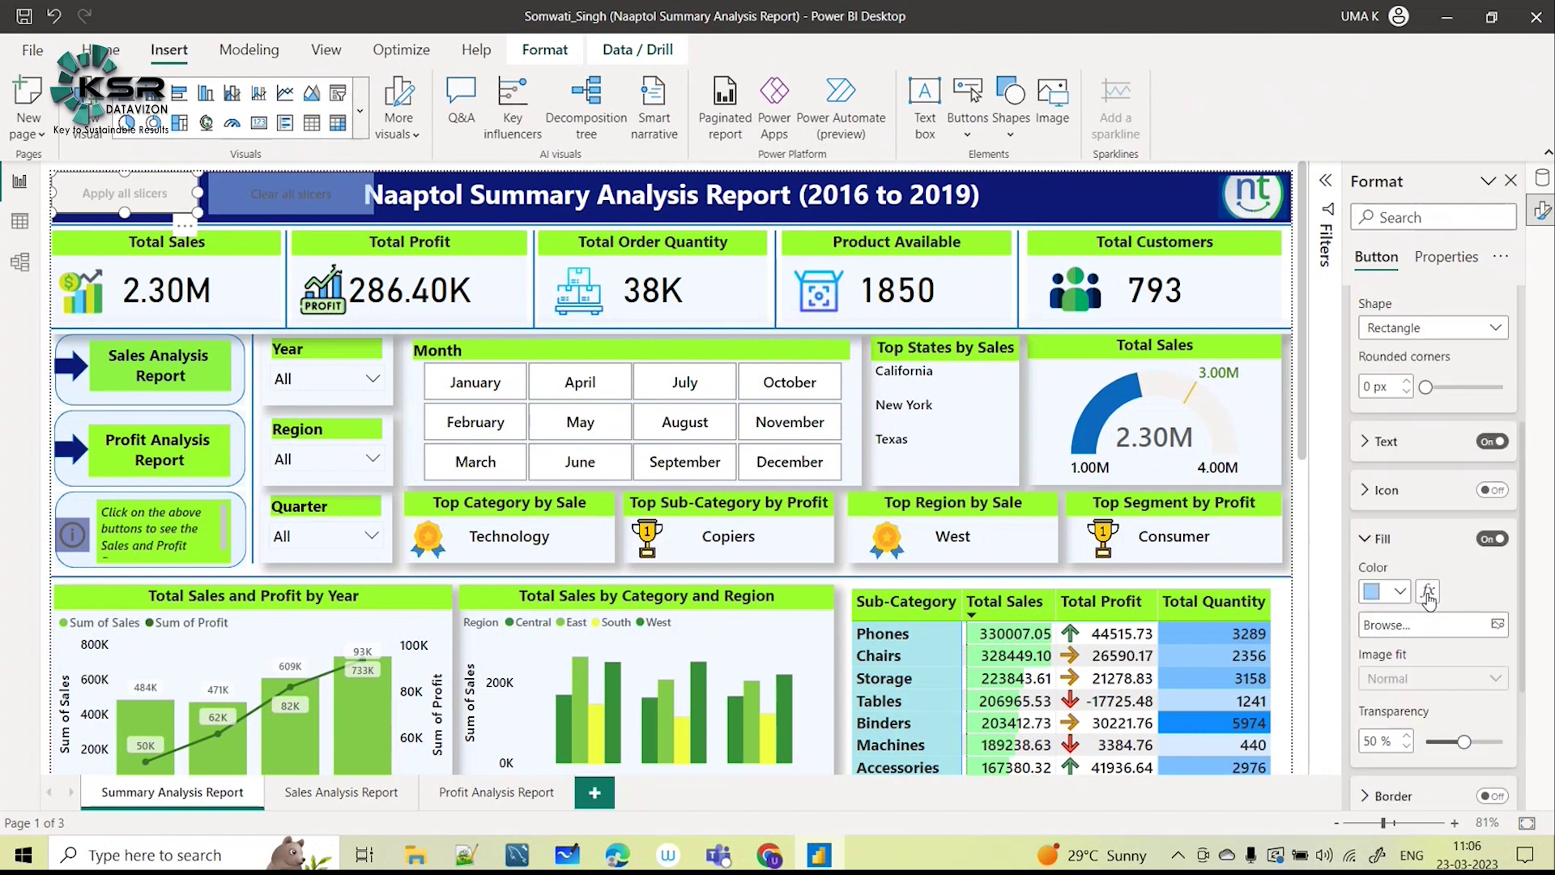
{"action": "scroll", "coordinate": [1458, 613], "scroll_direction": "up", "scroll_amount": 3}
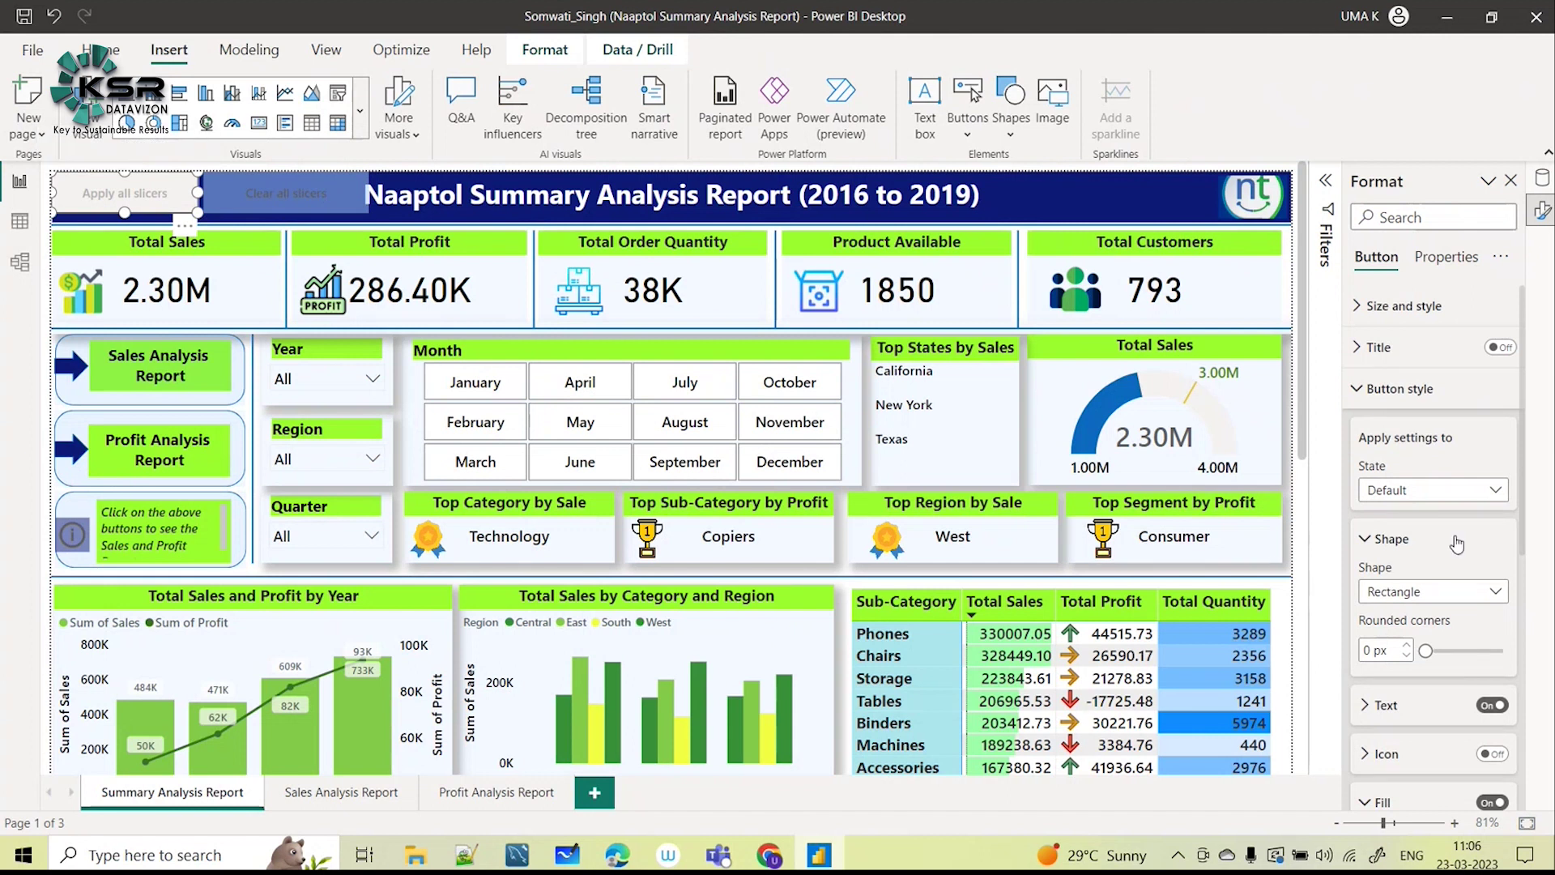
{"action": "scroll", "coordinate": [1457, 544], "scroll_direction": "down", "scroll_amount": 3}
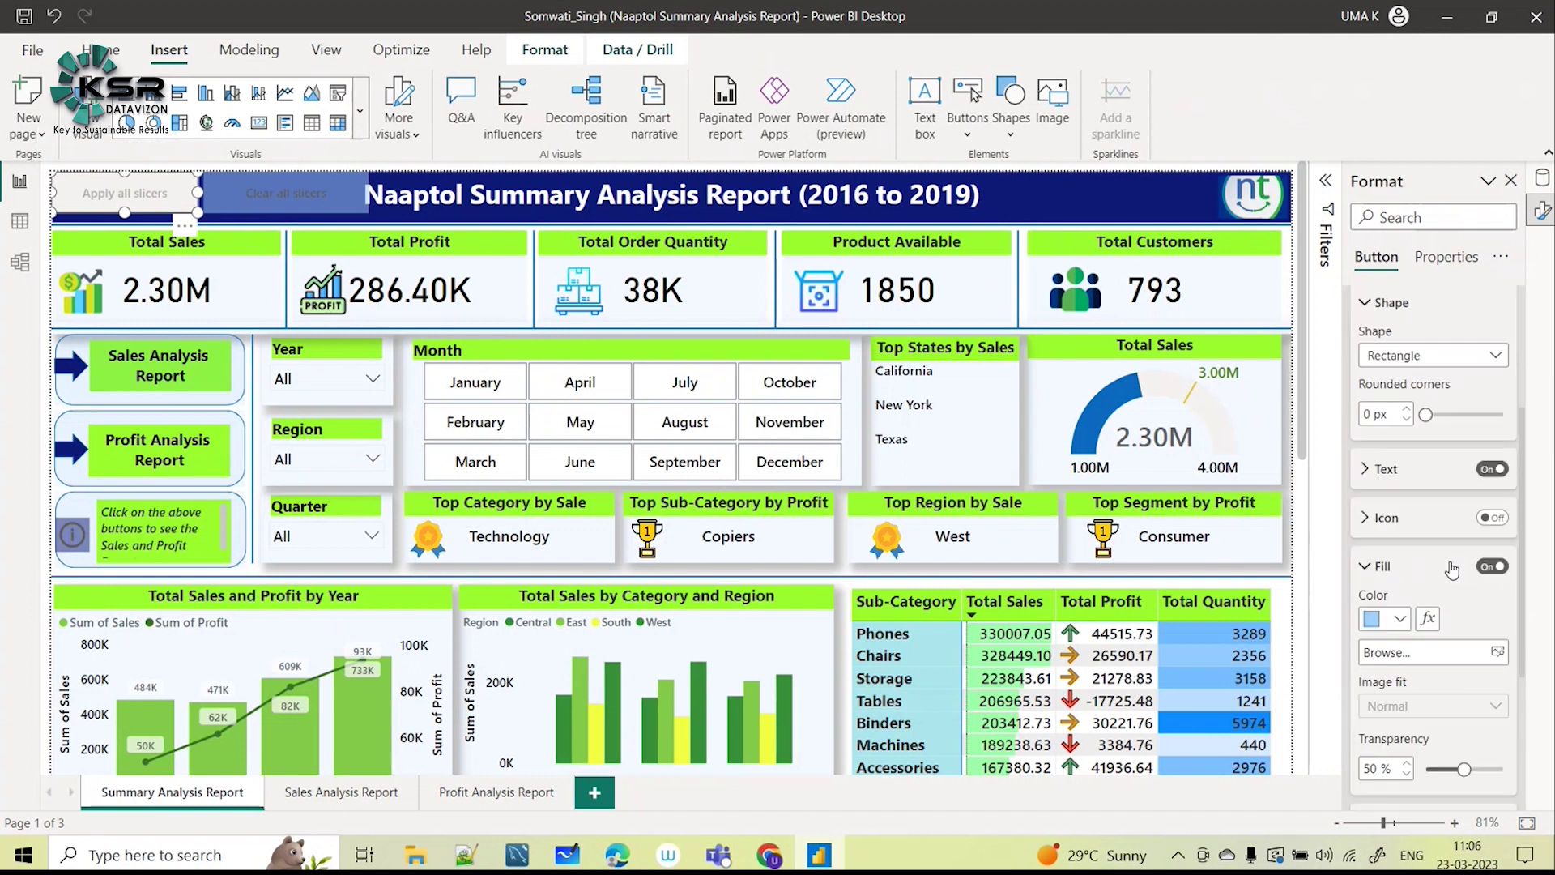
{"action": "left_click", "coordinate": [1401, 621]}
{"action": "left_click", "coordinate": [1312, 297]}
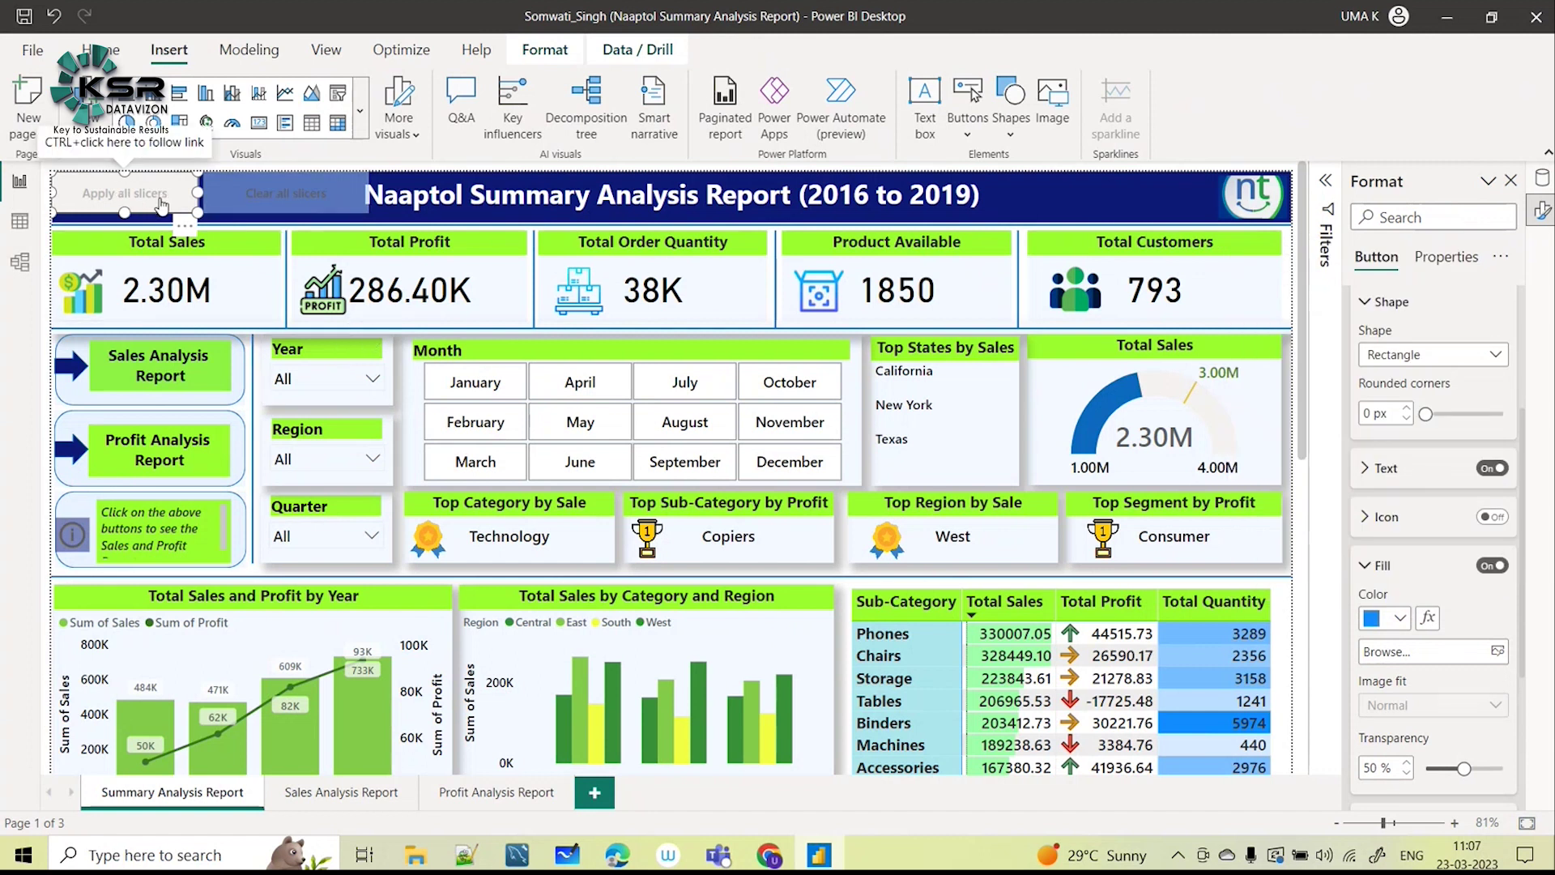
Nudge Clear all slicers left, then pick 2016 in Year and Central in Region.
{"action": "left_click_drag", "start_coordinate": [285, 213], "coordinate": [269, 216]}
{"action": "left_click", "coordinate": [324, 378]}
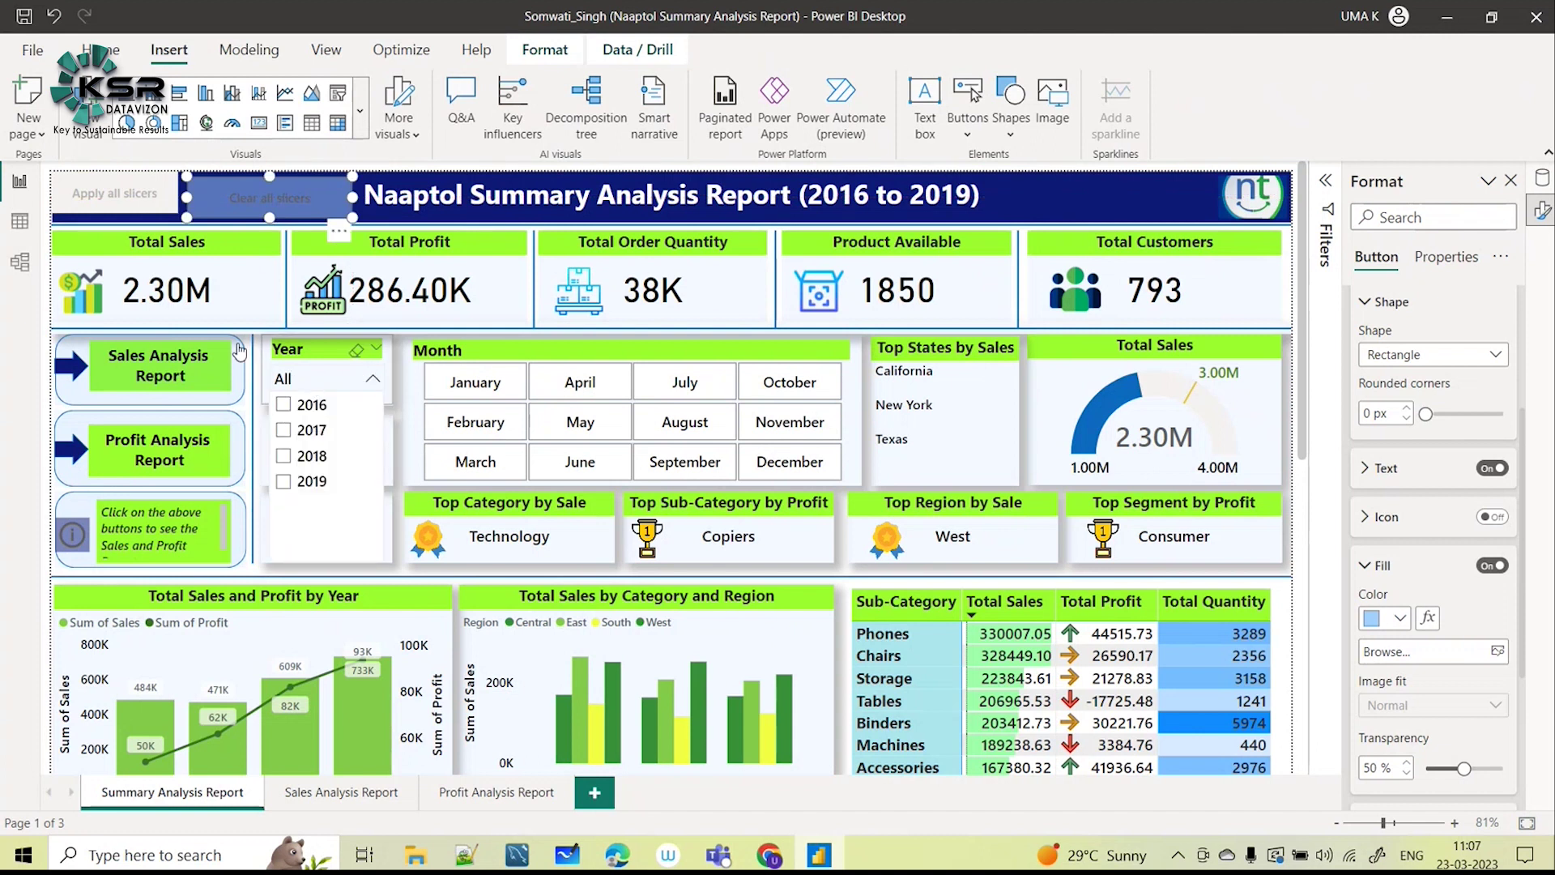
{"action": "left_click", "coordinate": [284, 405]}
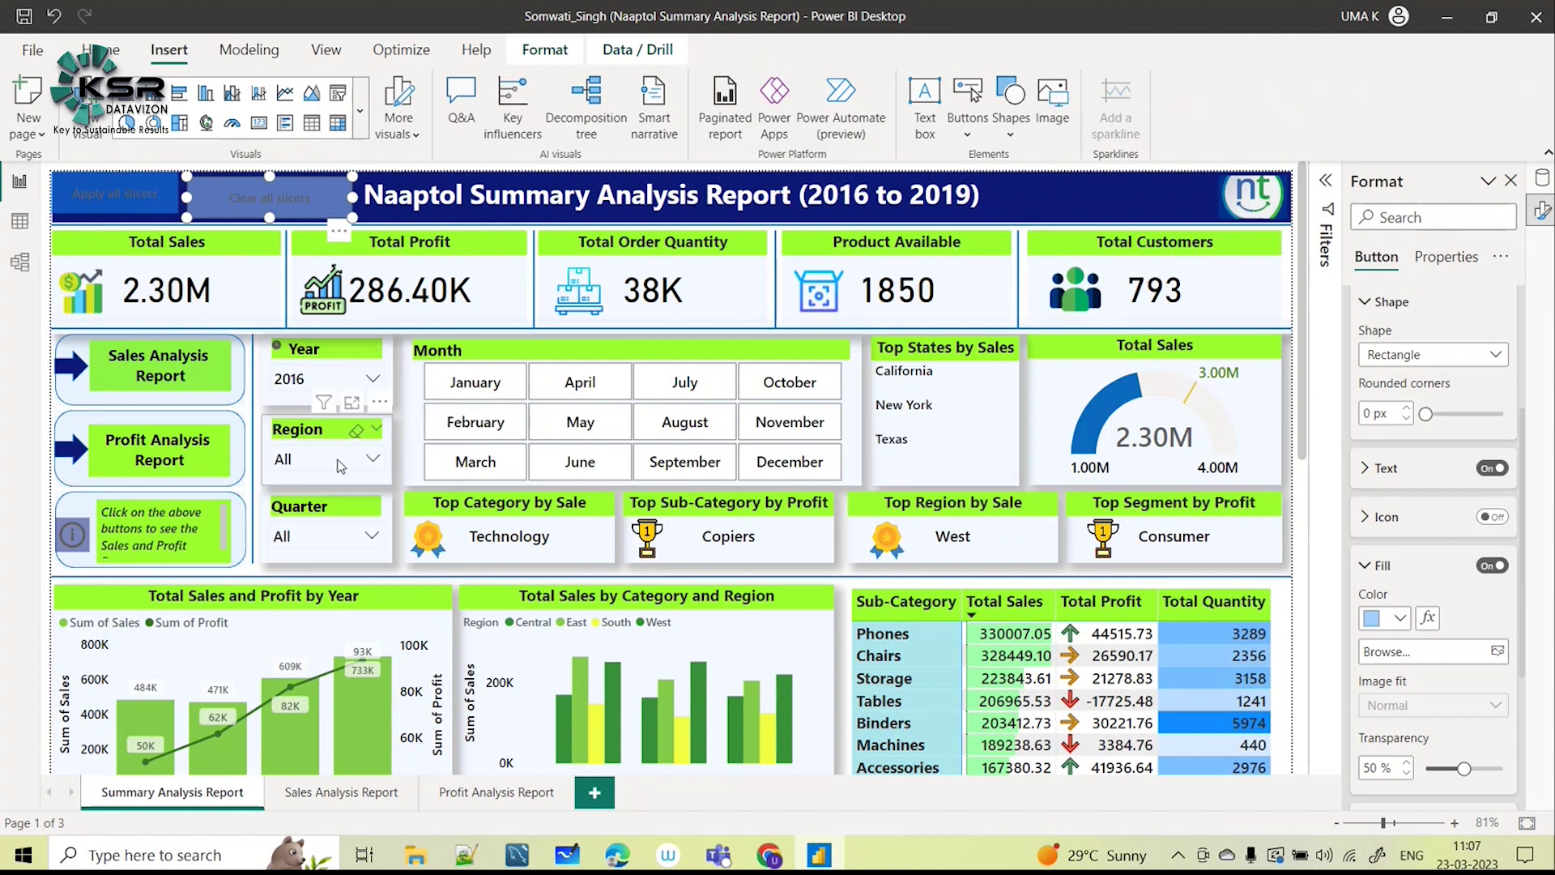
{"action": "left_click", "coordinate": [340, 466]}
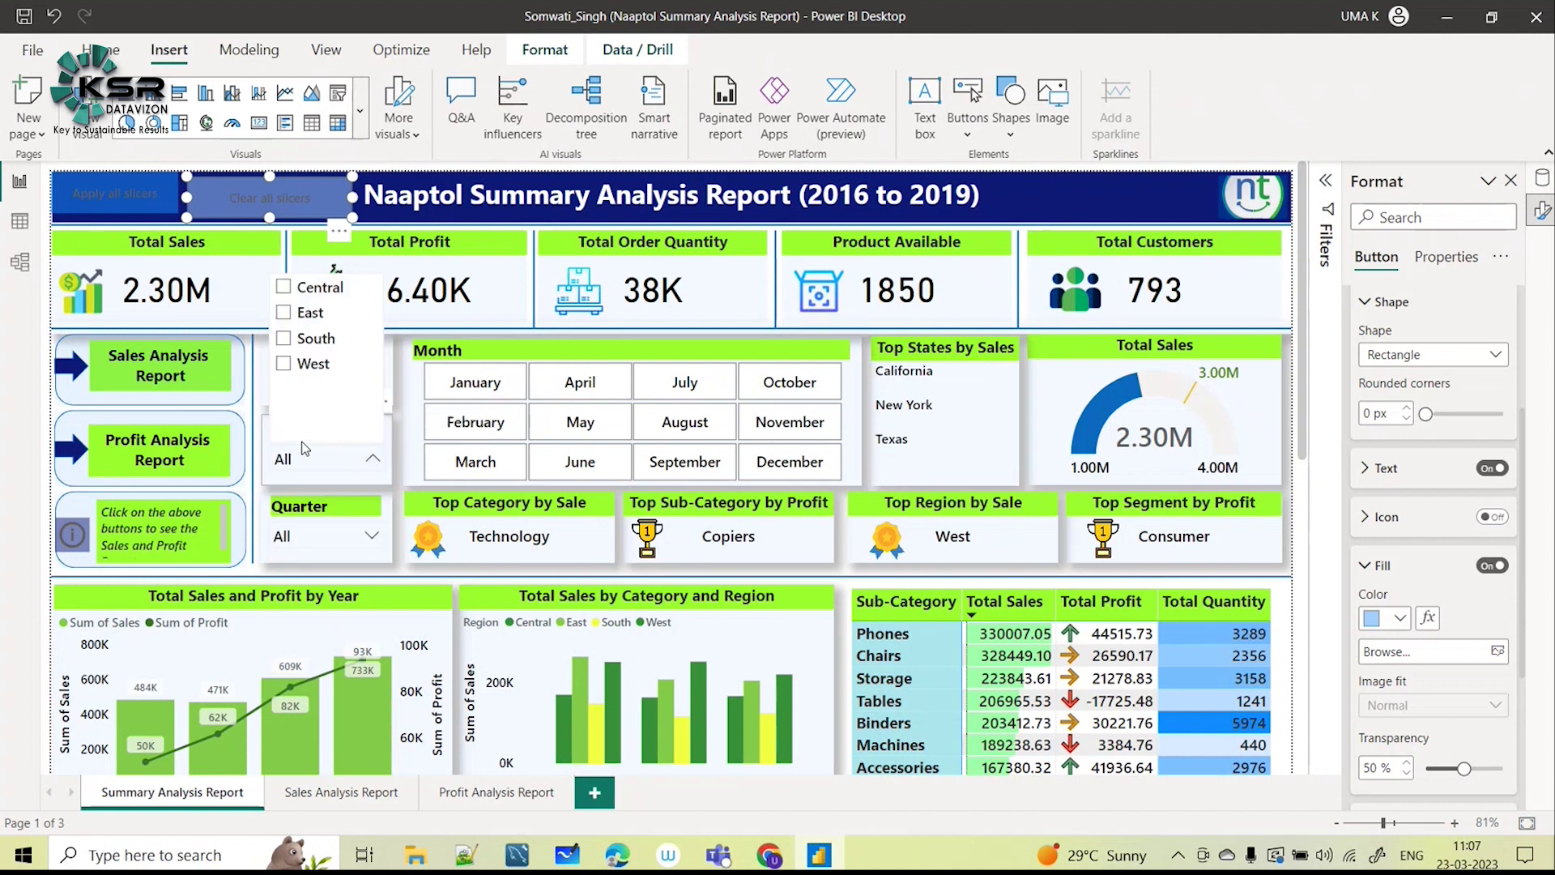
{"action": "left_click", "coordinate": [285, 290]}
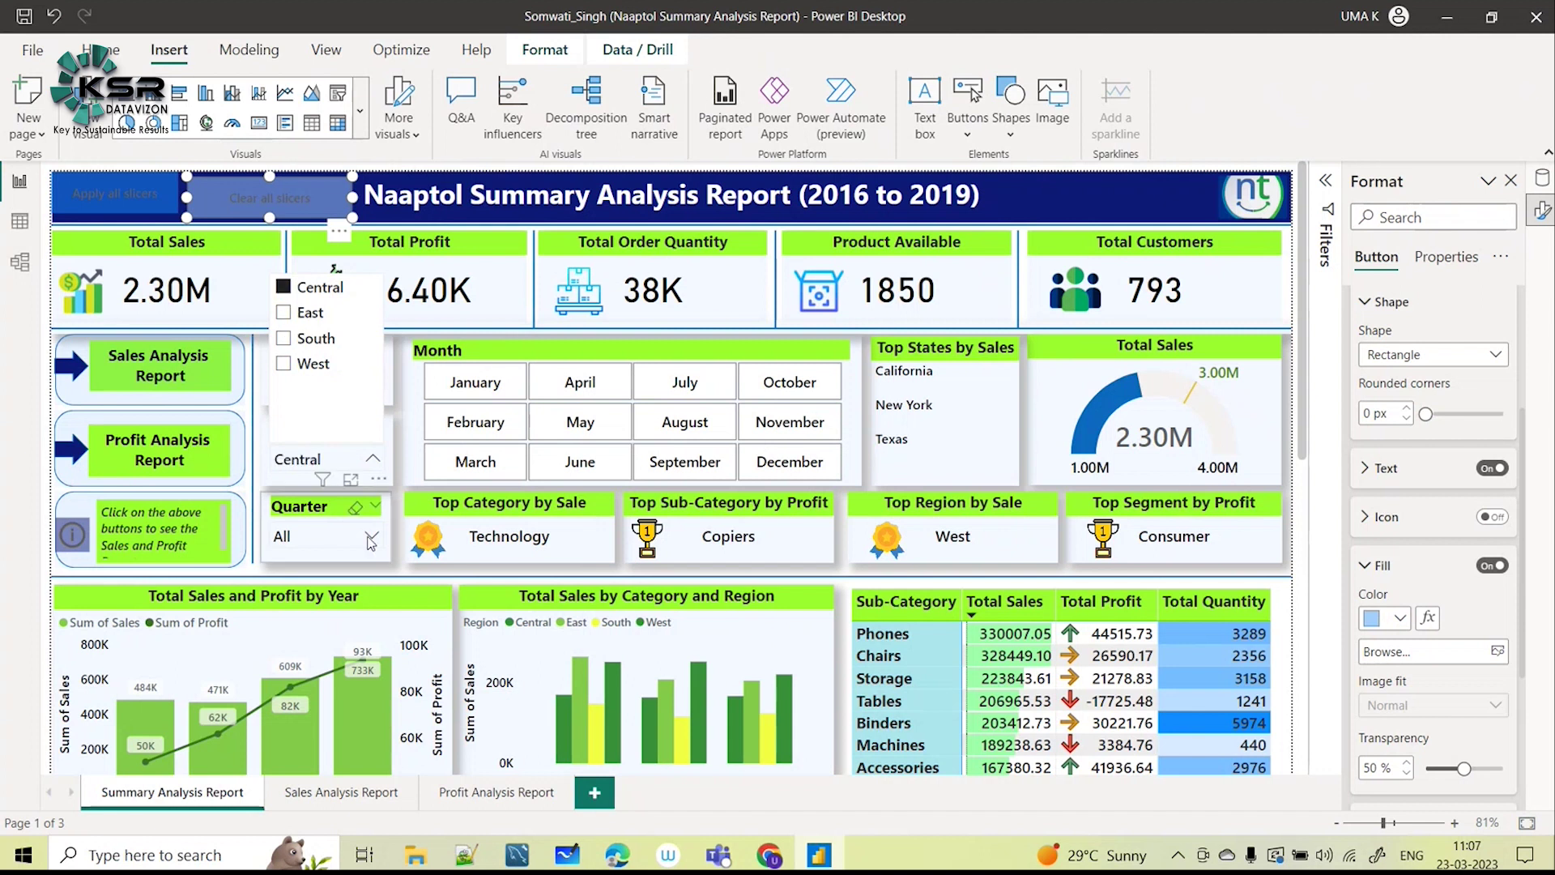
{"action": "left_click", "coordinate": [332, 460]}
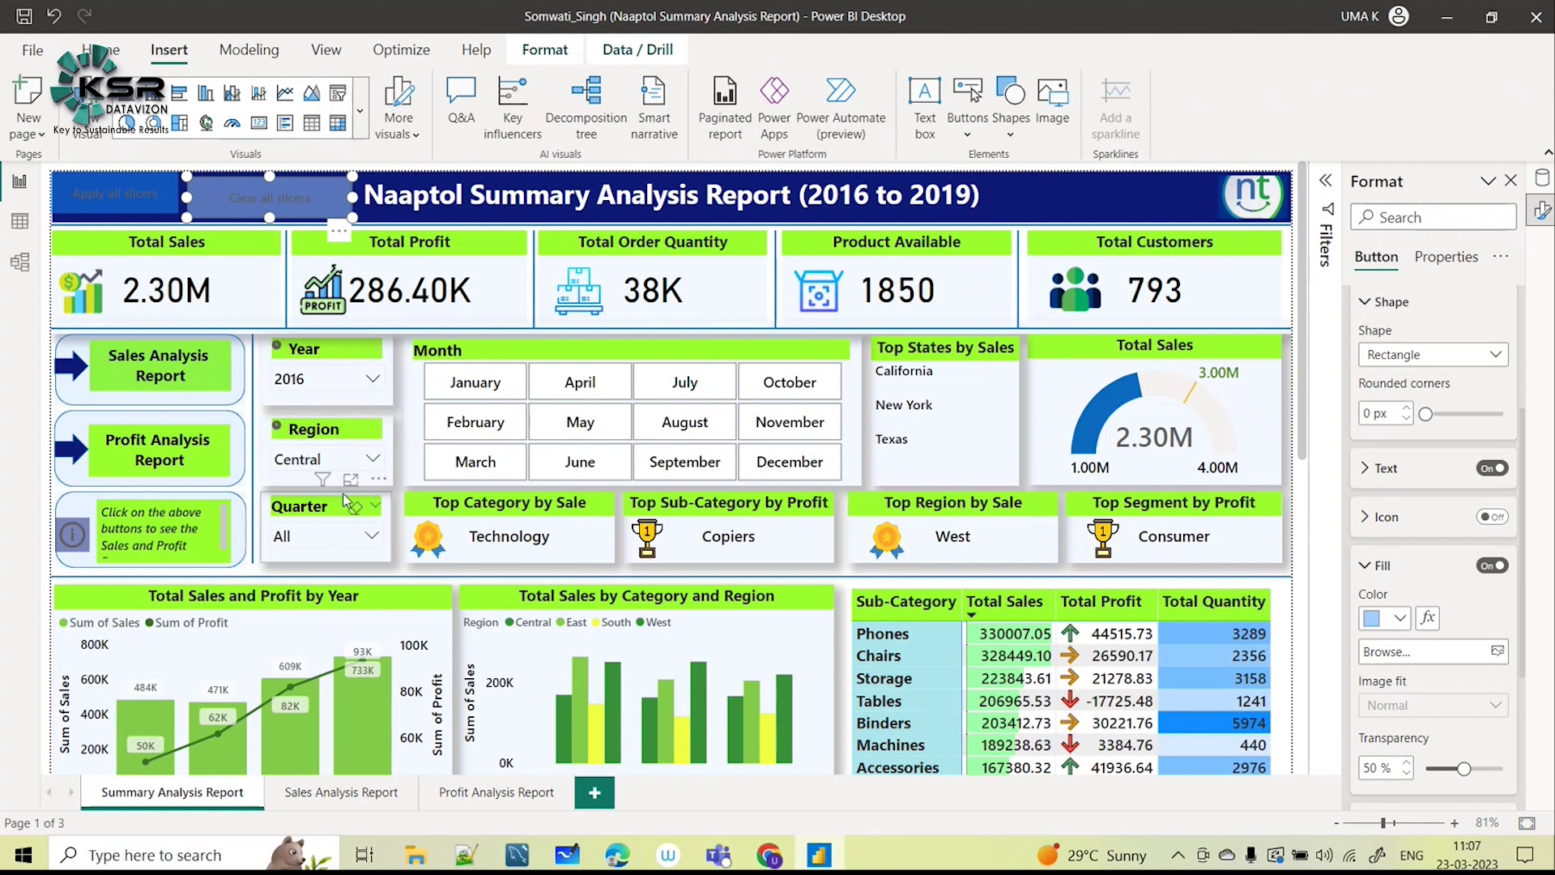
Apply the pending slicer choices, then clear all slicers to restore full totals.
{"action": "left_click", "coordinate": [96, 198], "text": "ctrl"}
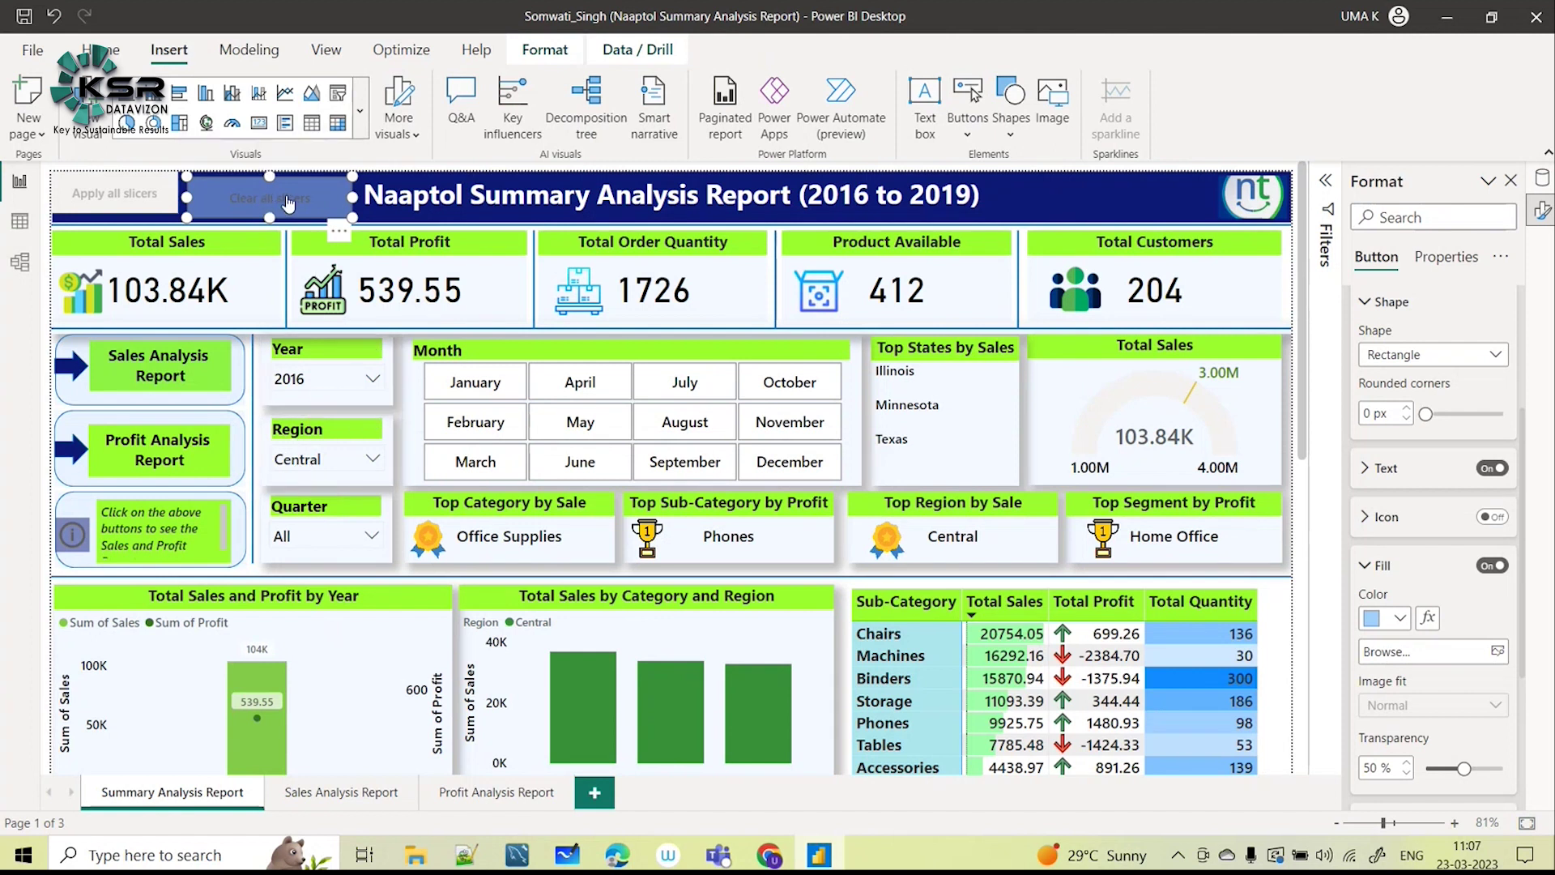
{"action": "left_click", "coordinate": [288, 203], "text": "ctrl"}
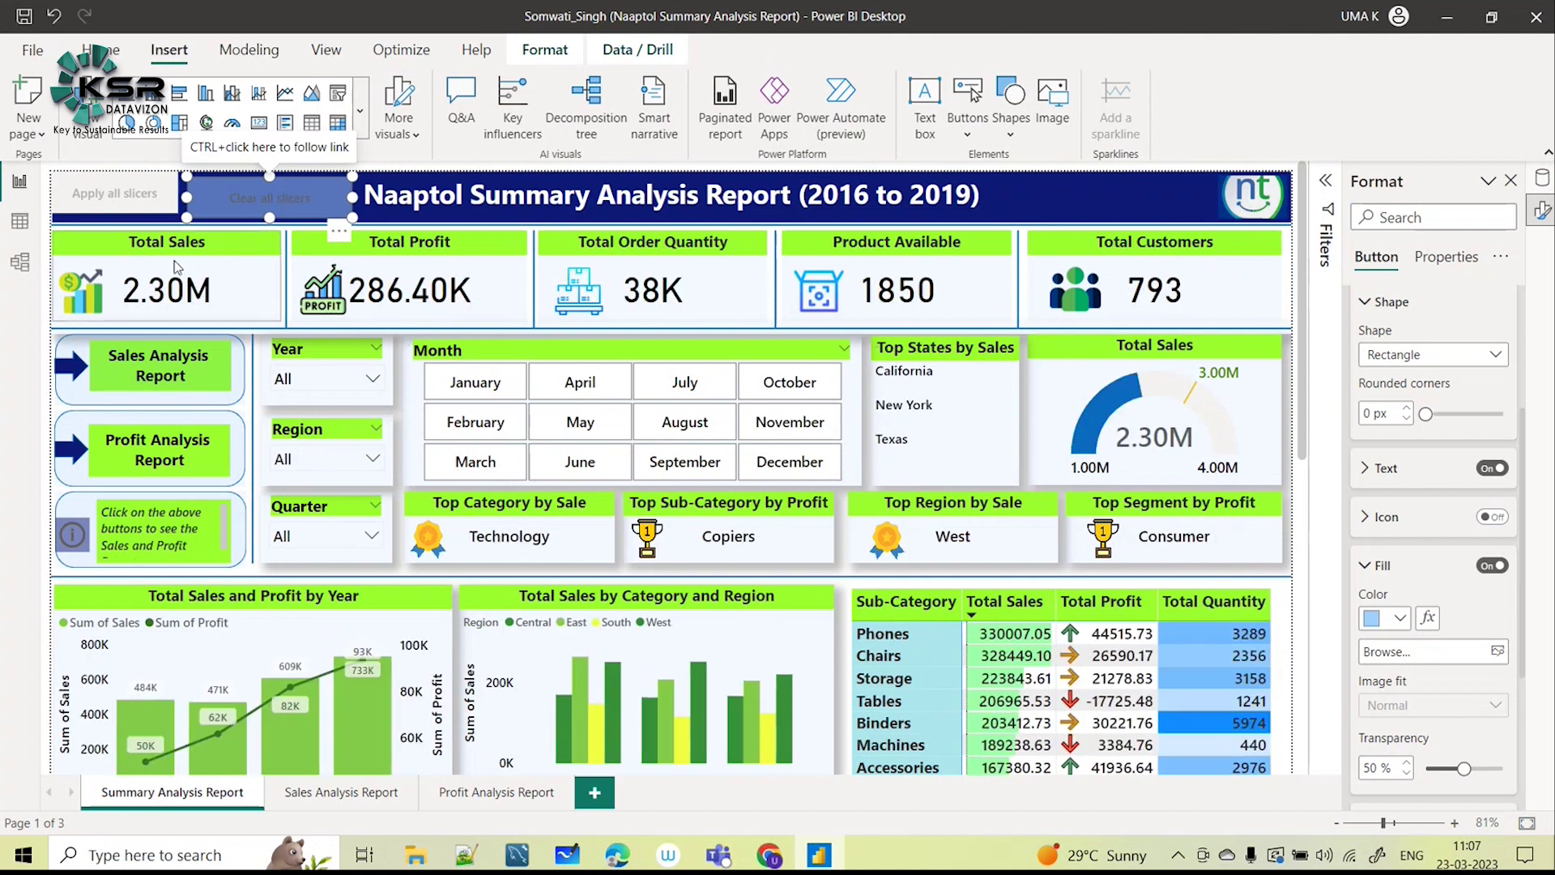
{"action": "left_click", "coordinate": [101, 203]}
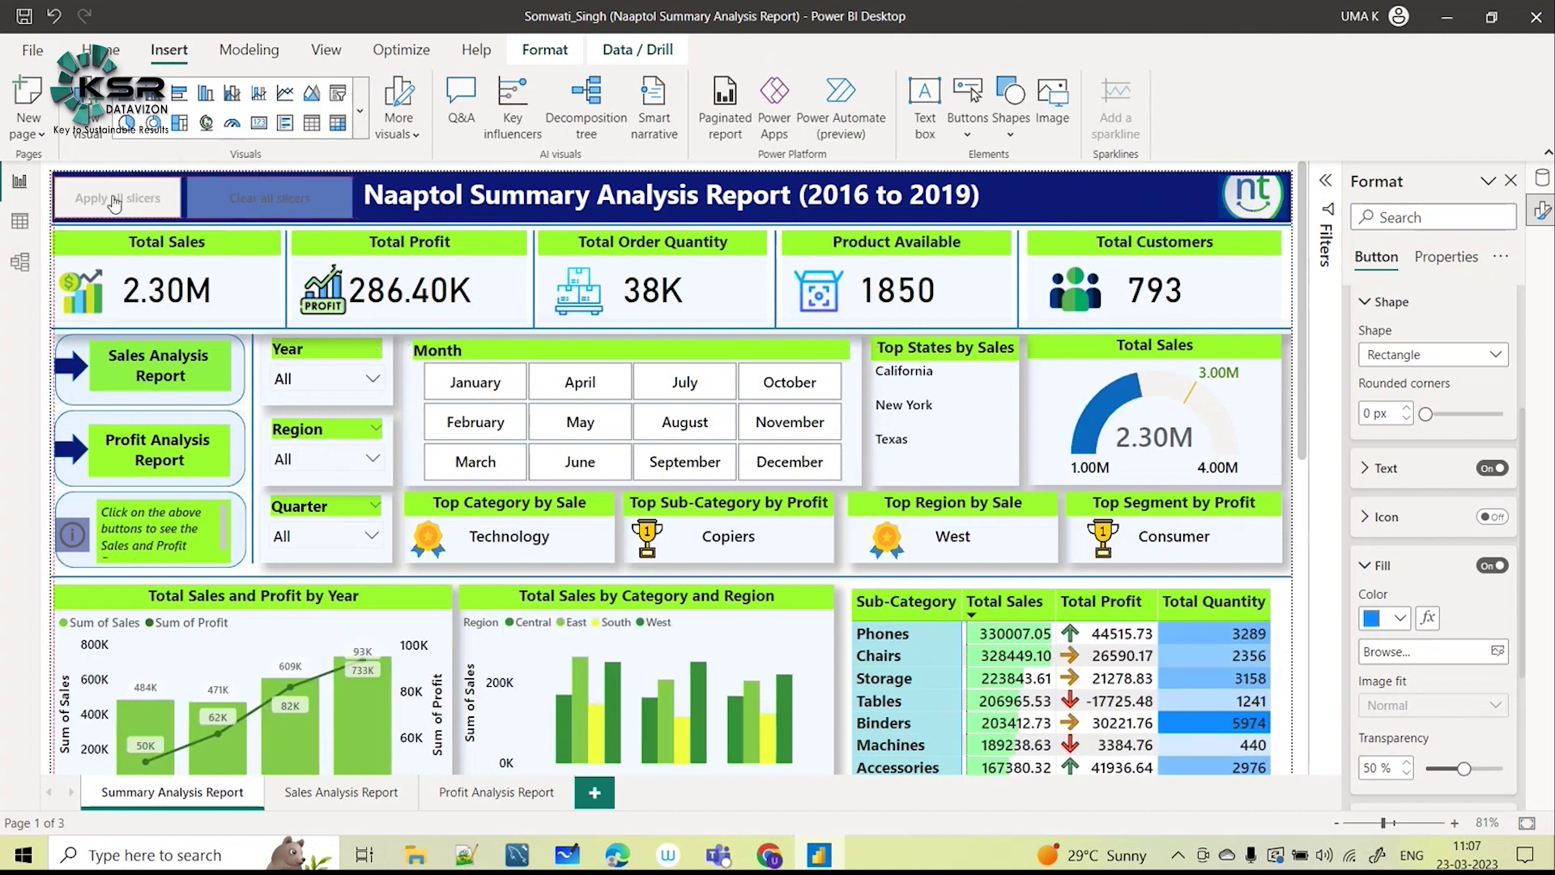
Browse the Home tab visuals gallery, then select the Total Sales by Category and Region chart.
{"action": "left_click", "coordinate": [356, 392]}
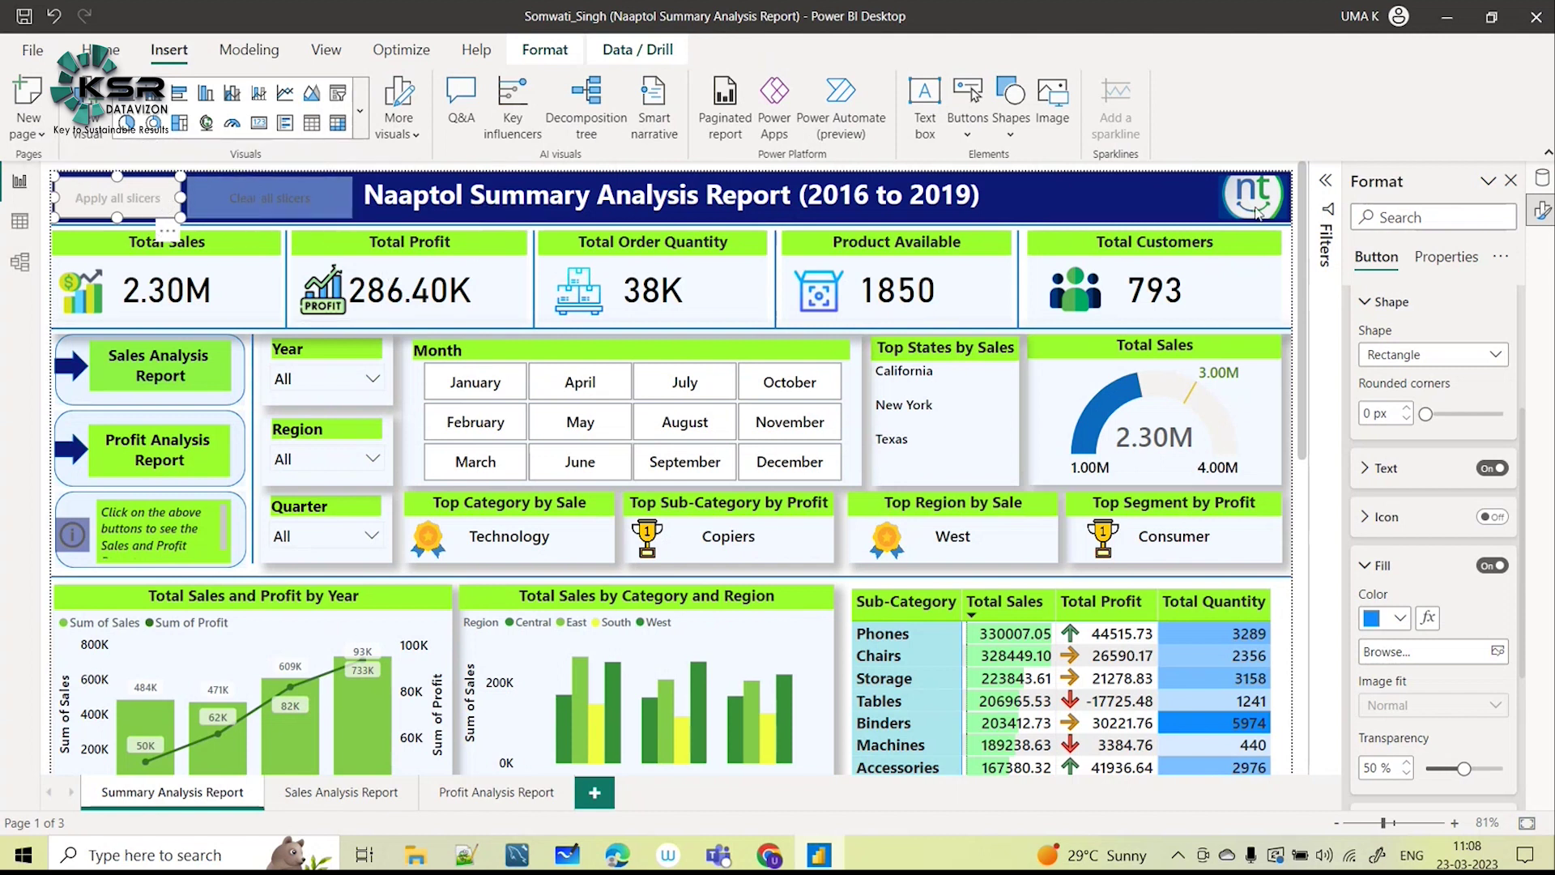
{"action": "left_click", "coordinate": [106, 50]}
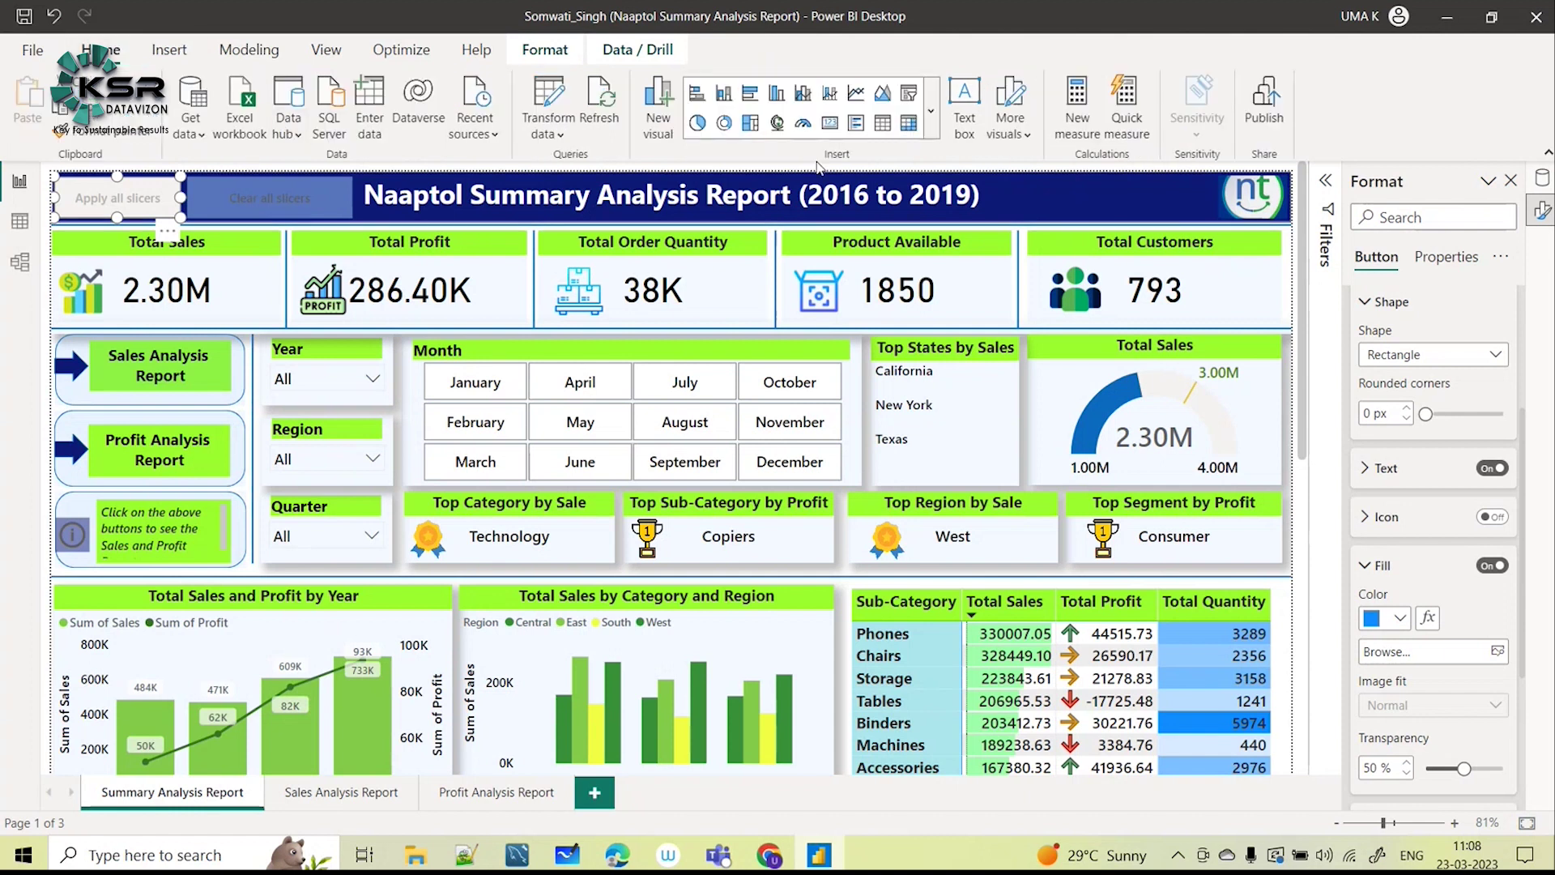
{"action": "left_click", "coordinate": [932, 110]}
{"action": "scroll", "coordinate": [804, 378], "scroll_direction": "down", "scroll_amount": 5}
{"action": "scroll", "coordinate": [822, 393], "scroll_direction": "up", "scroll_amount": 5}
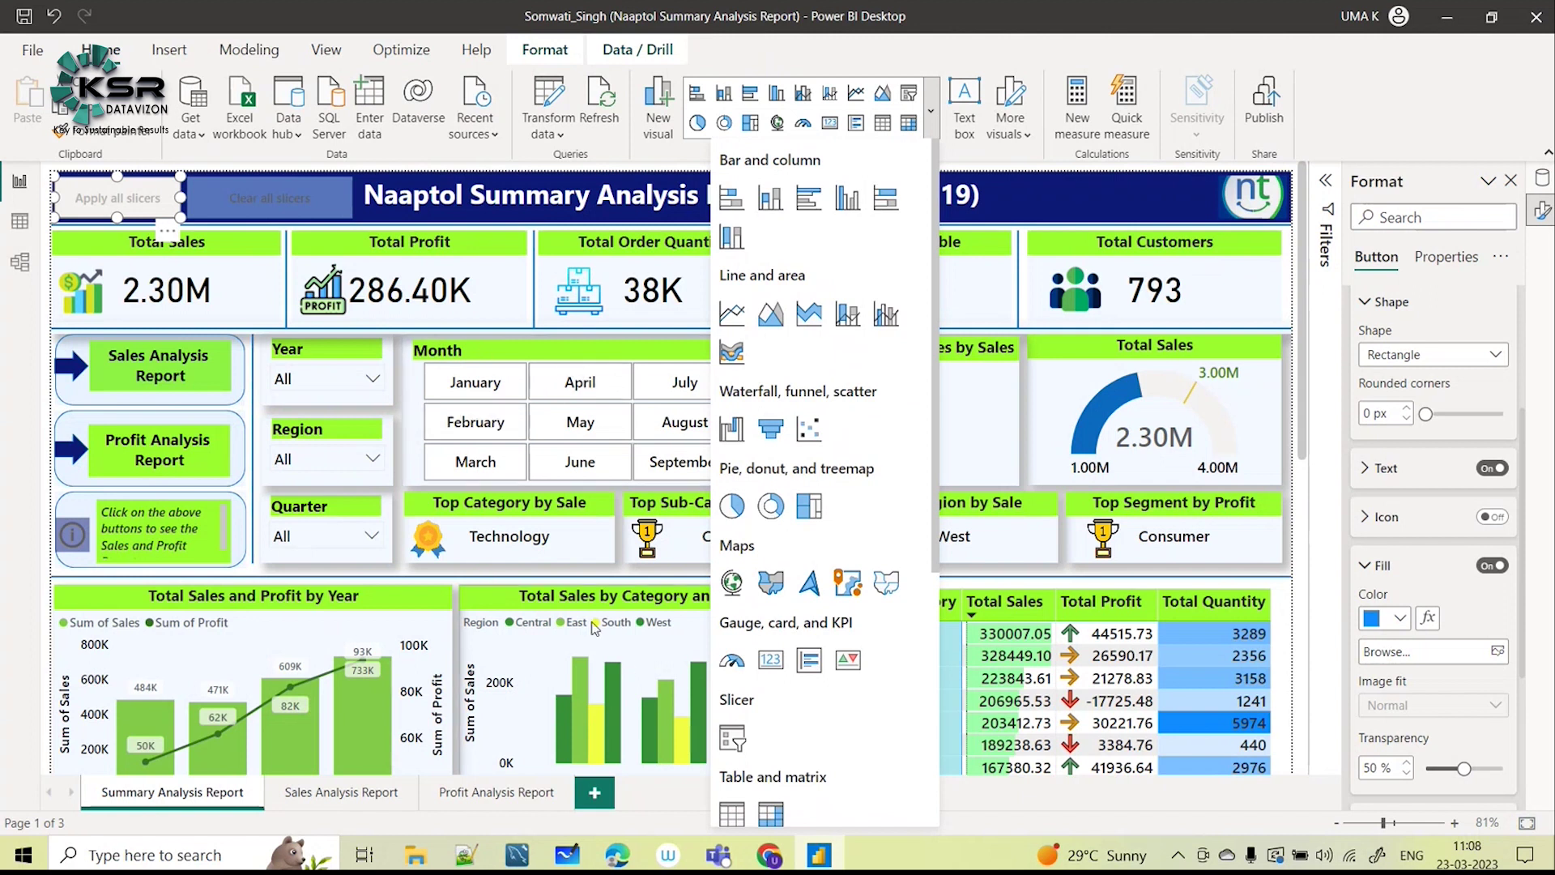
{"action": "left_click", "coordinate": [657, 622]}
{"action": "scroll", "coordinate": [725, 625], "scroll_direction": "down", "scroll_amount": 3}
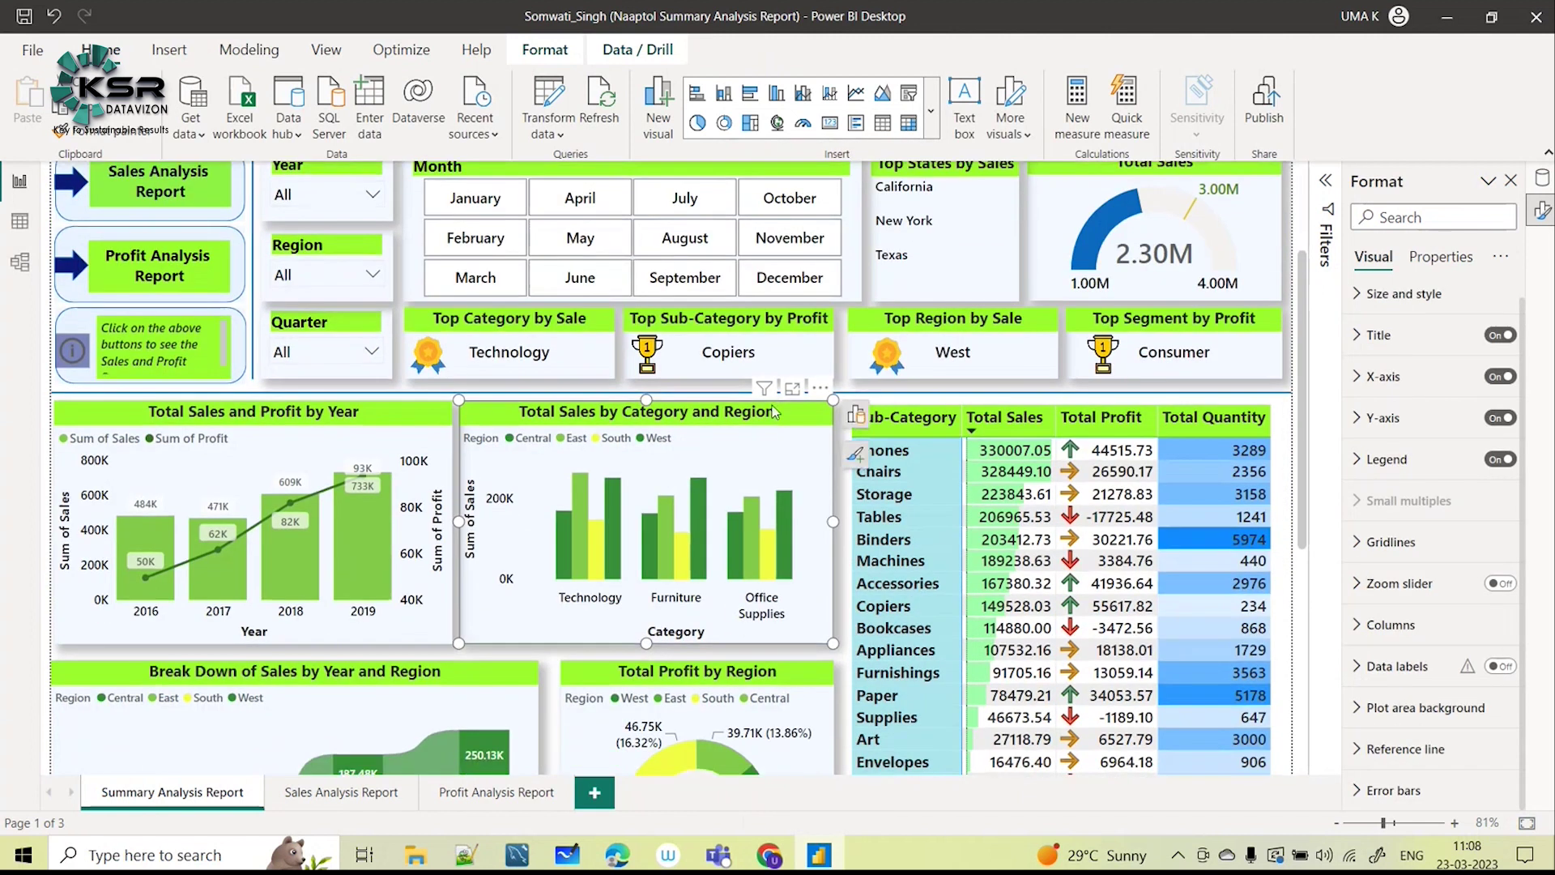
Review the category chart's visual types and X-axis fields, then switch to its formatting options.
{"action": "left_click", "coordinate": [858, 418]}
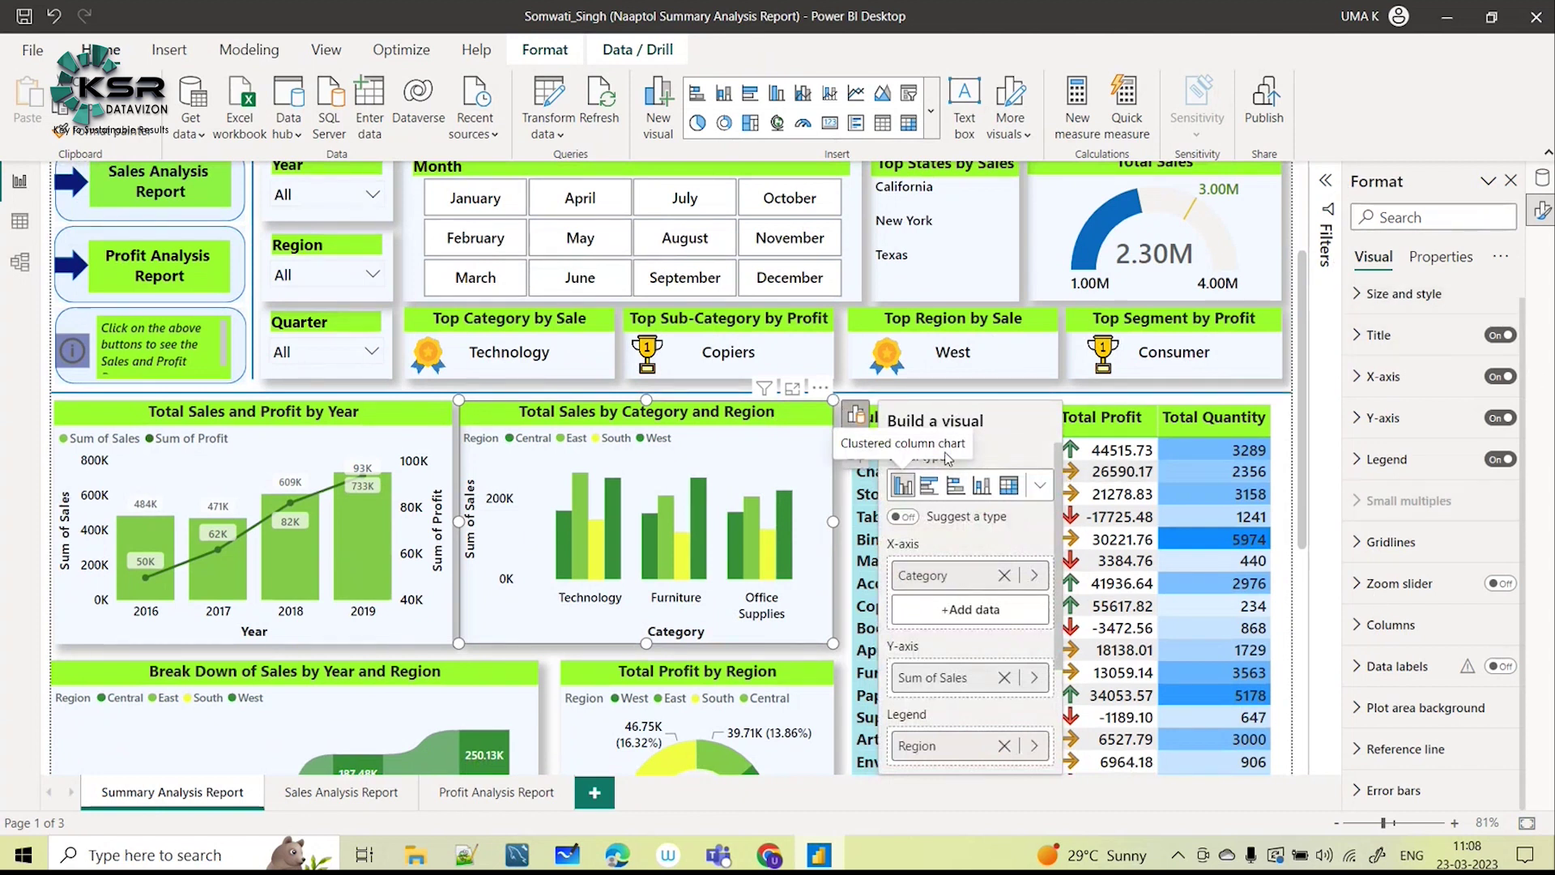
{"action": "left_click", "coordinate": [1041, 486]}
{"action": "scroll", "coordinate": [969, 596], "scroll_direction": "down", "scroll_amount": 5}
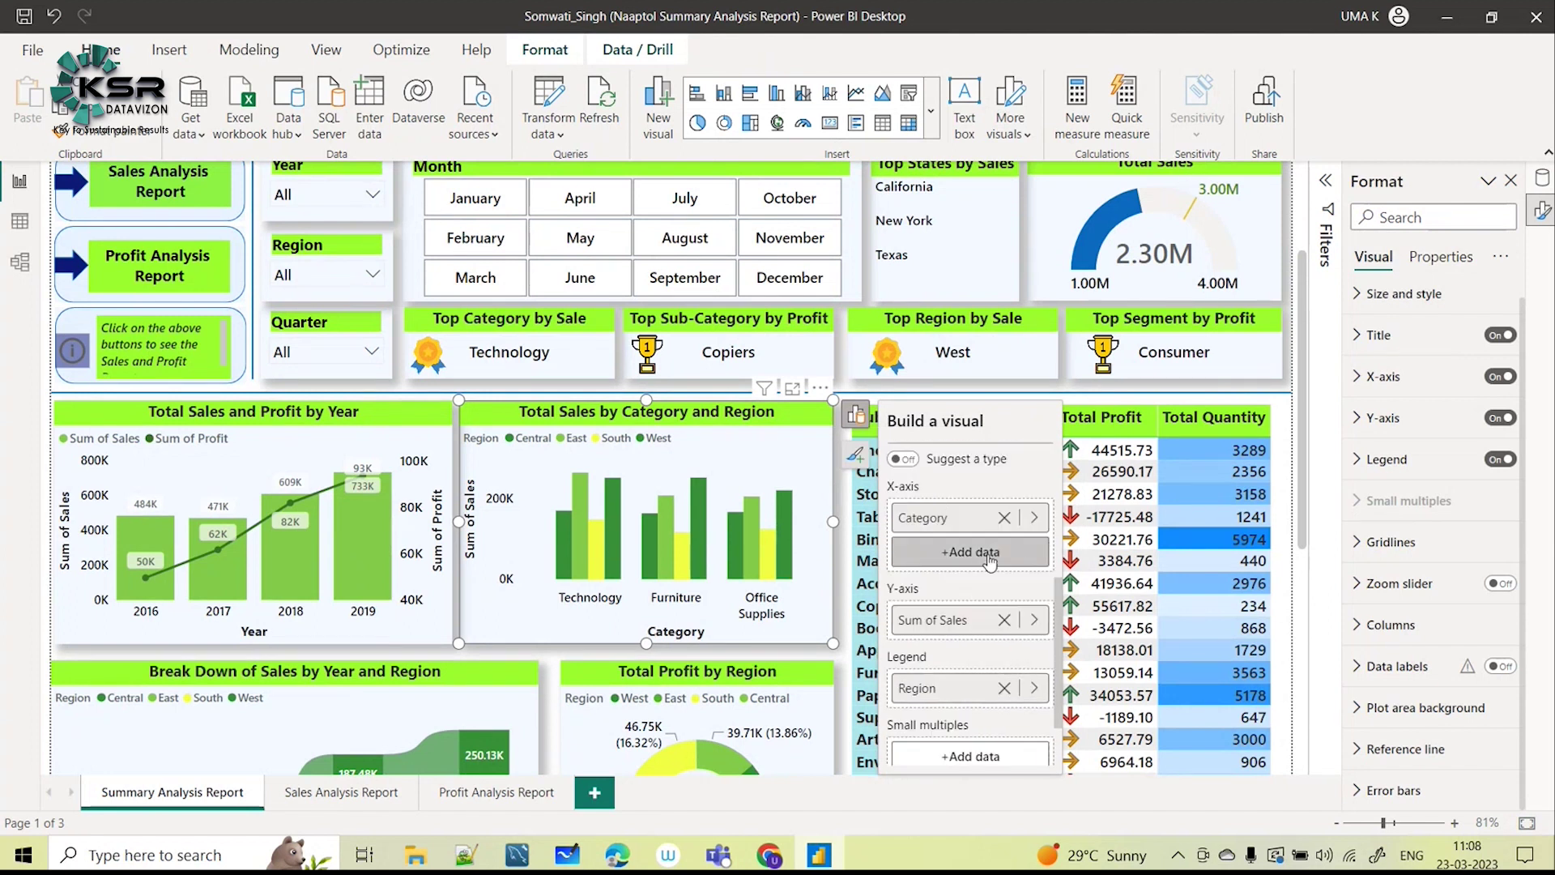
{"action": "left_click", "coordinate": [984, 554]}
{"action": "scroll", "coordinate": [1148, 458], "scroll_direction": "down", "scroll_amount": 2}
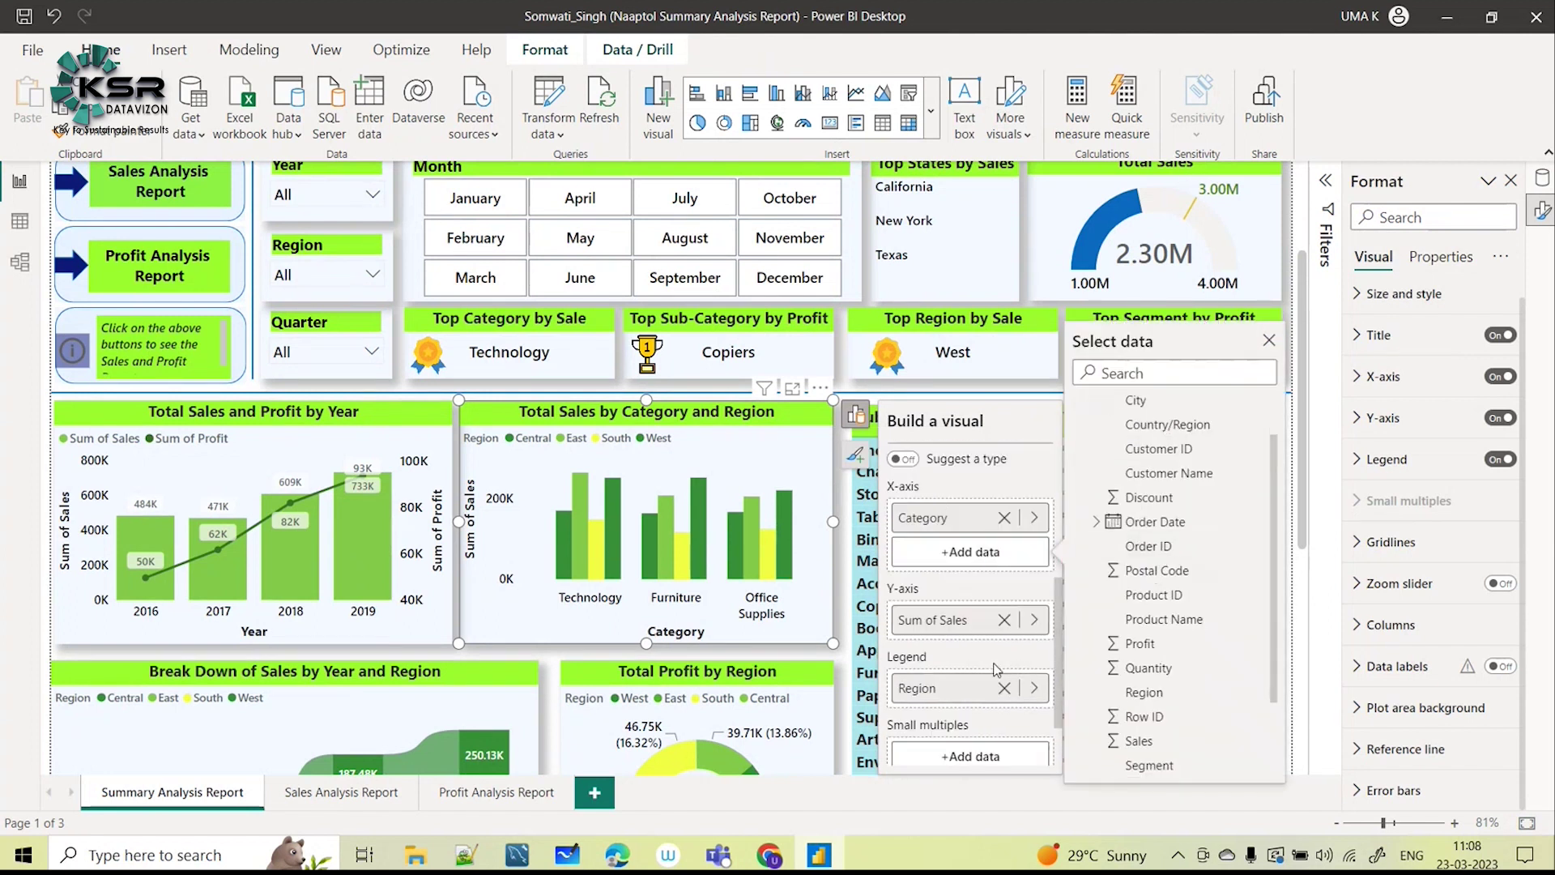
{"action": "left_click", "coordinate": [856, 457]}
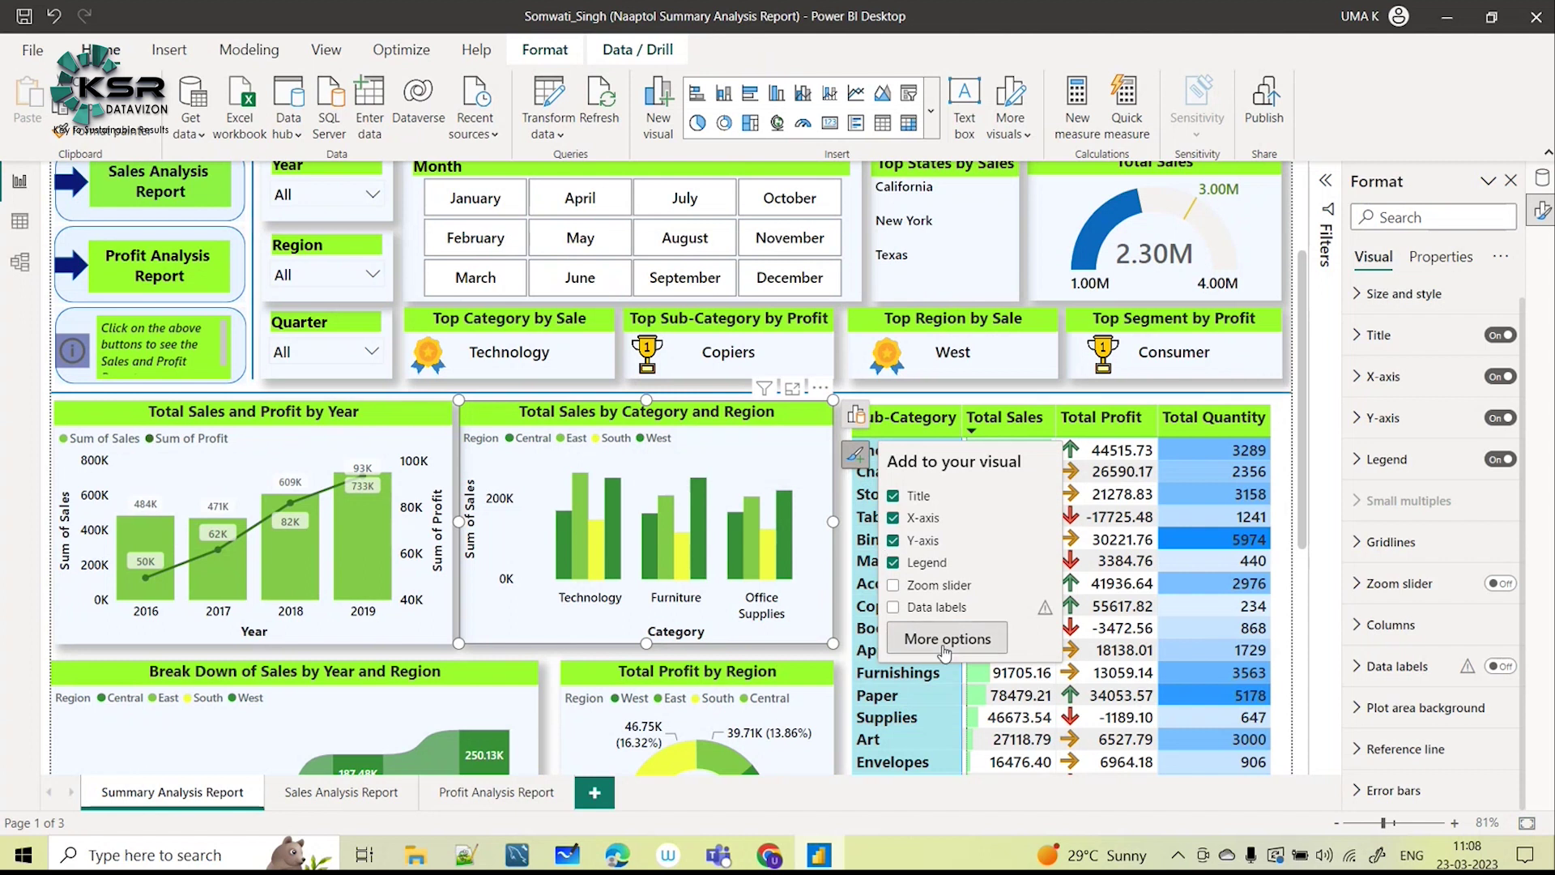
{"action": "scroll", "coordinate": [1073, 290], "scroll_direction": "up", "scroll_amount": 3}
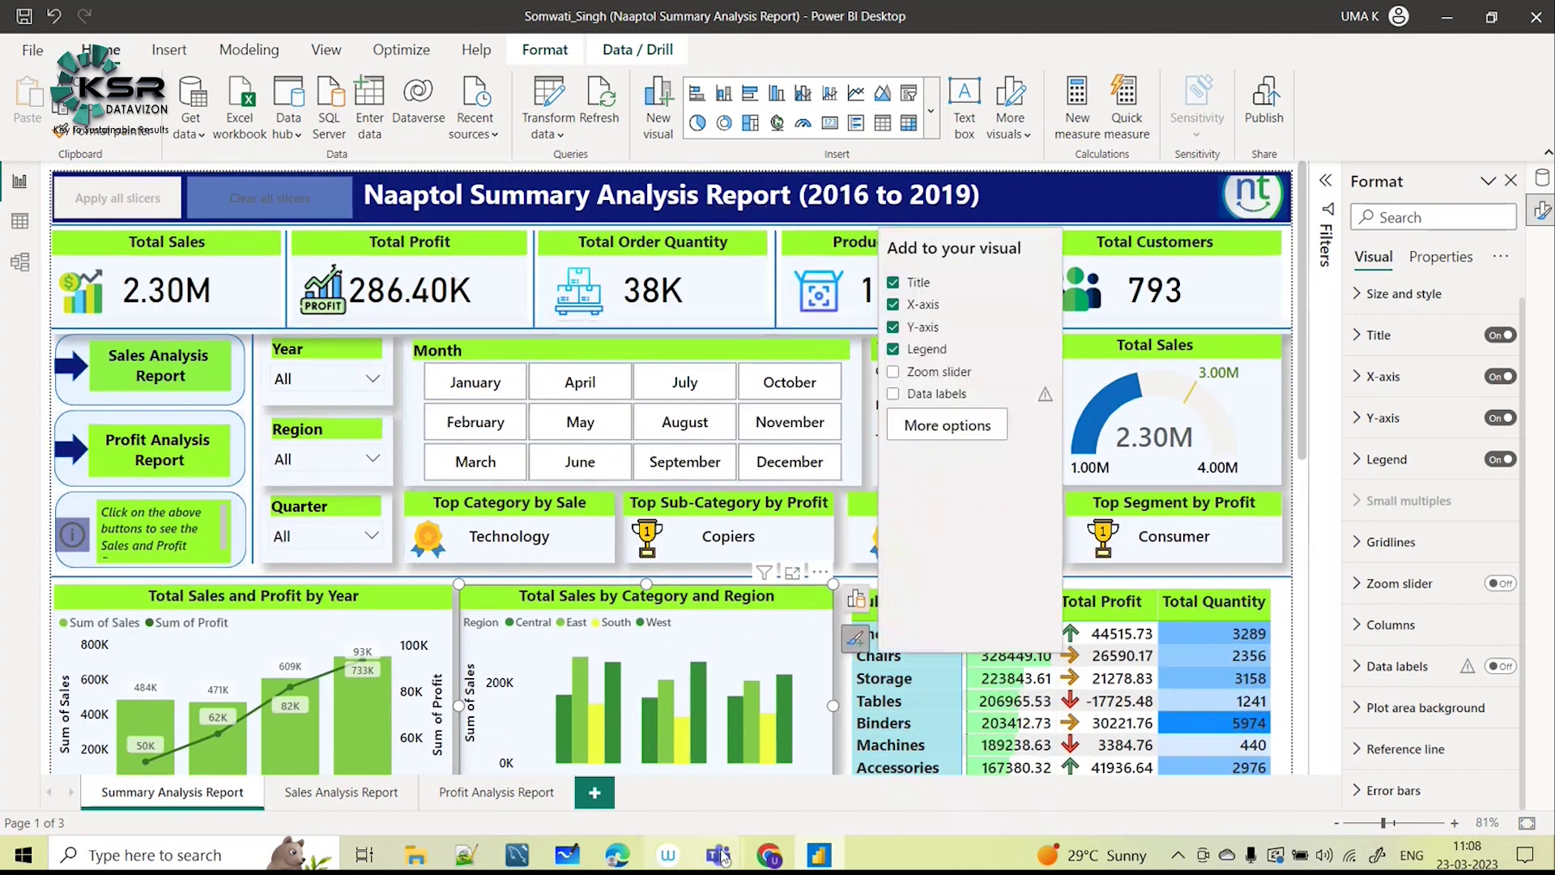
{"action": "left_click", "coordinate": [767, 855]}
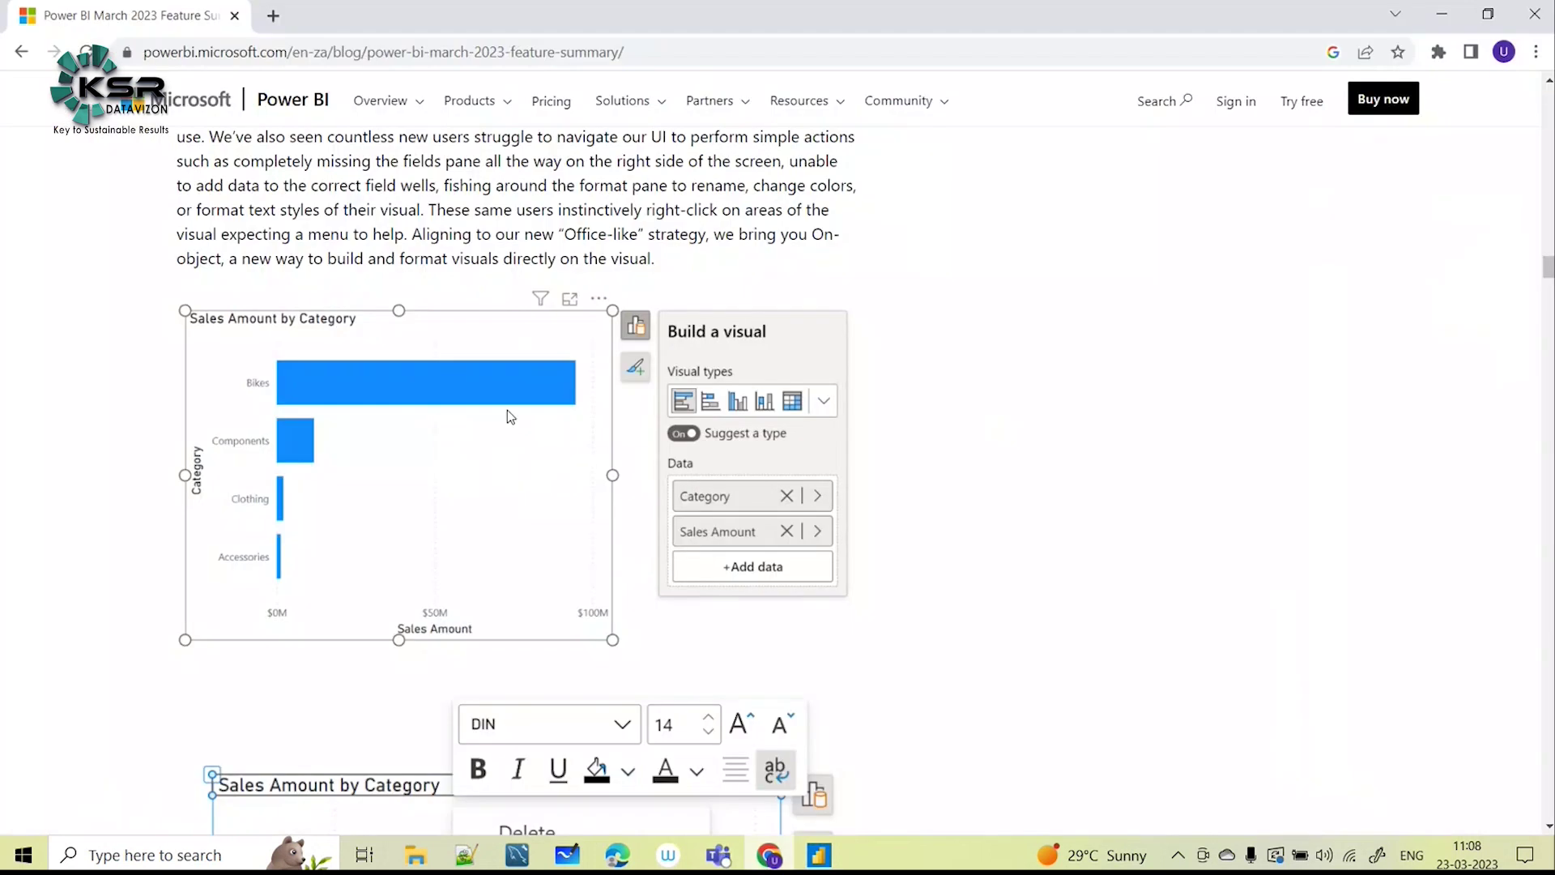
{"action": "scroll", "coordinate": [526, 454], "scroll_direction": "down", "scroll_amount": 5}
{"action": "scroll", "coordinate": [537, 440], "scroll_direction": "up", "scroll_amount": 8}
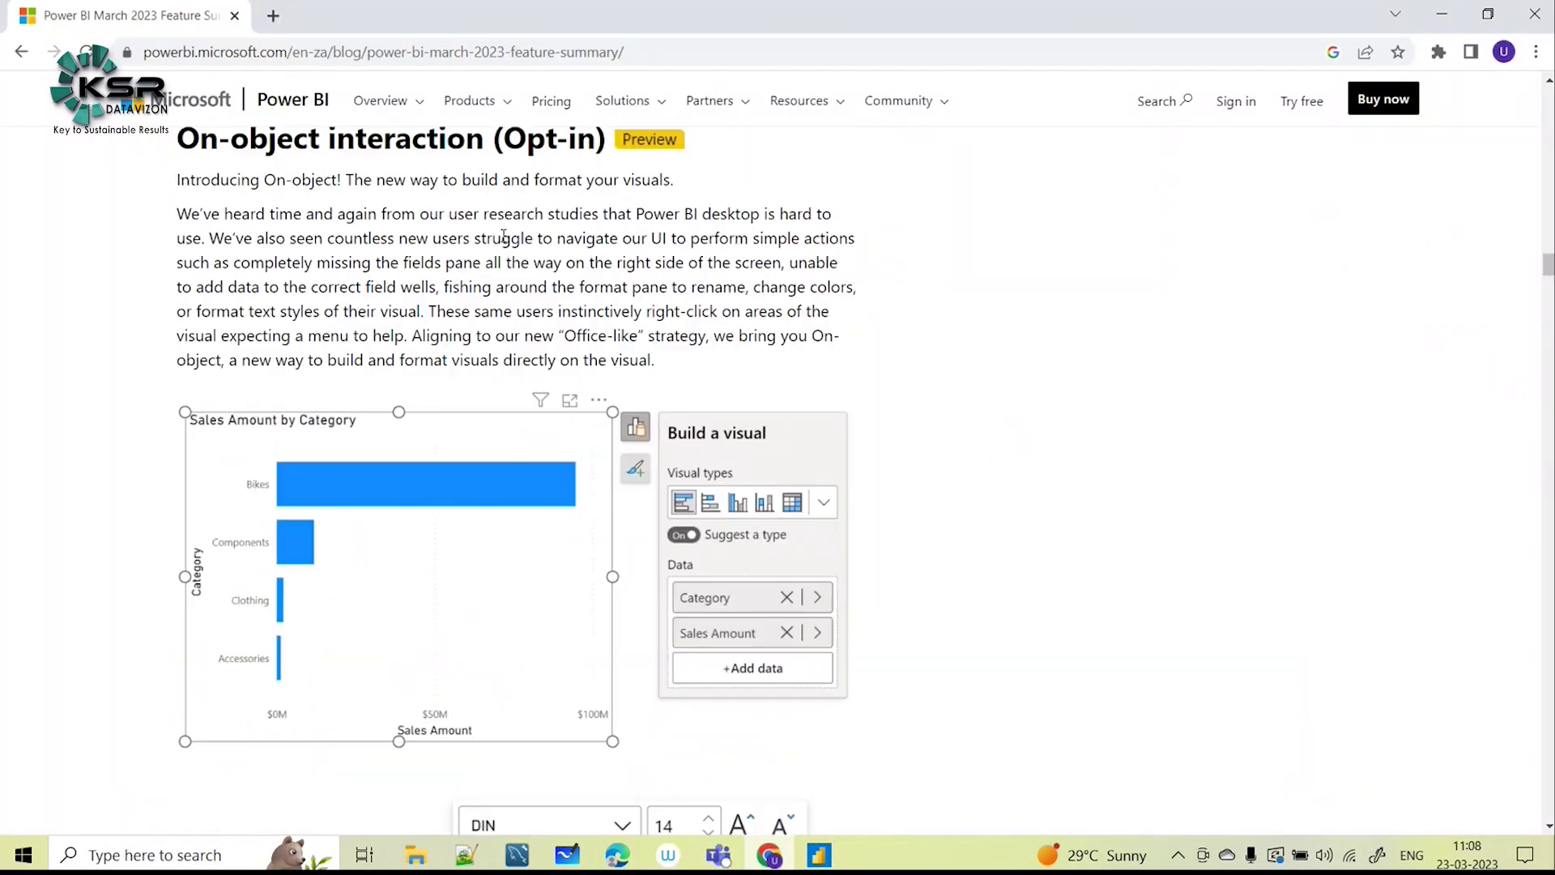
{"action": "scroll", "coordinate": [628, 513], "scroll_direction": "down", "scroll_amount": 4}
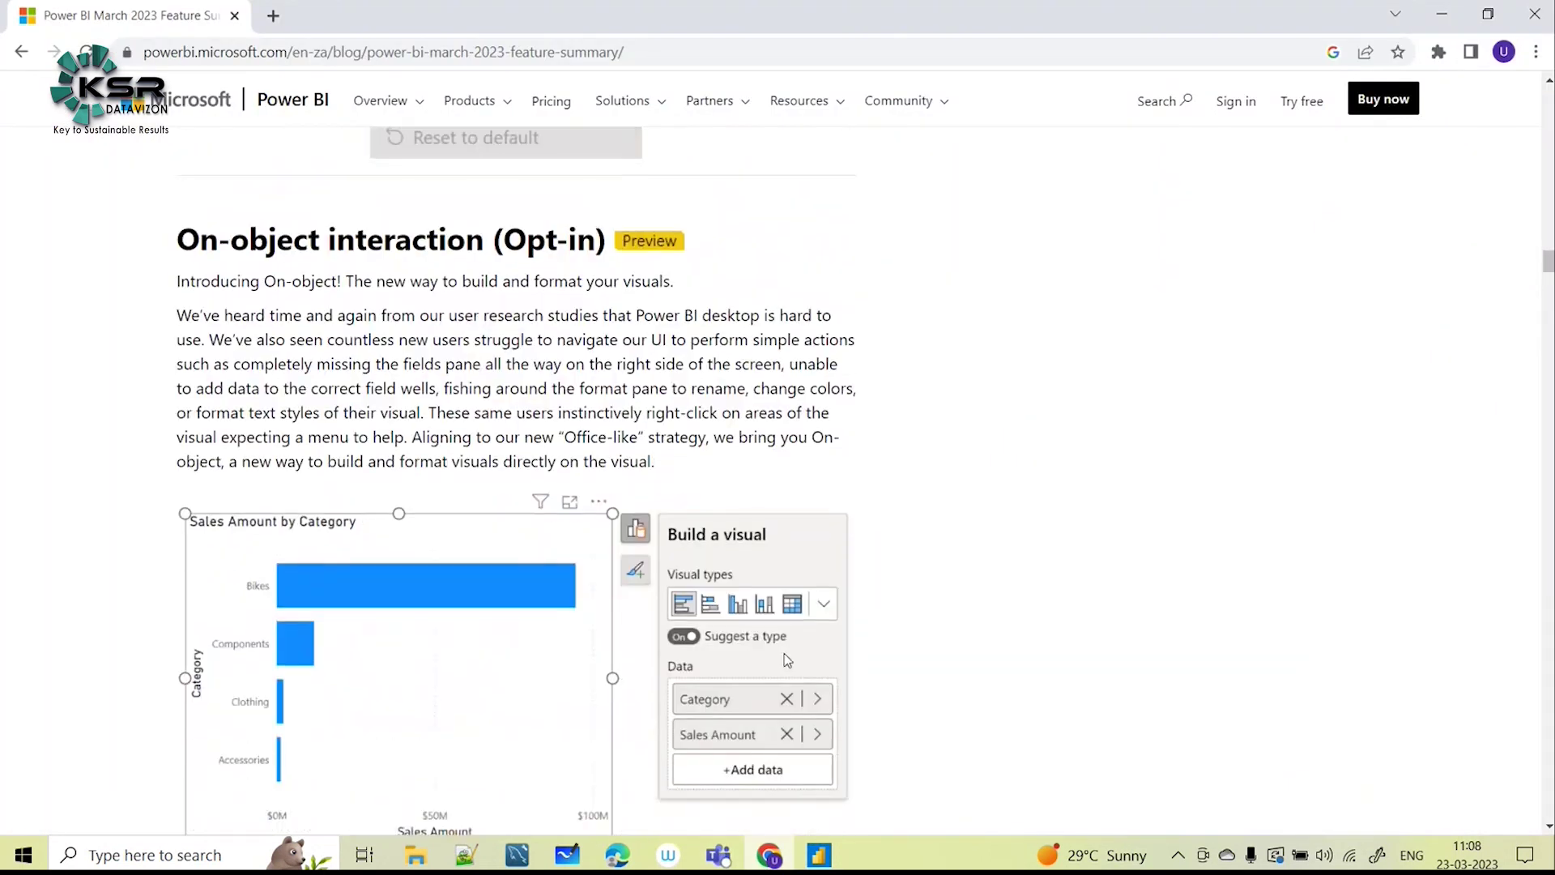
{"action": "left_click", "coordinate": [818, 852]}
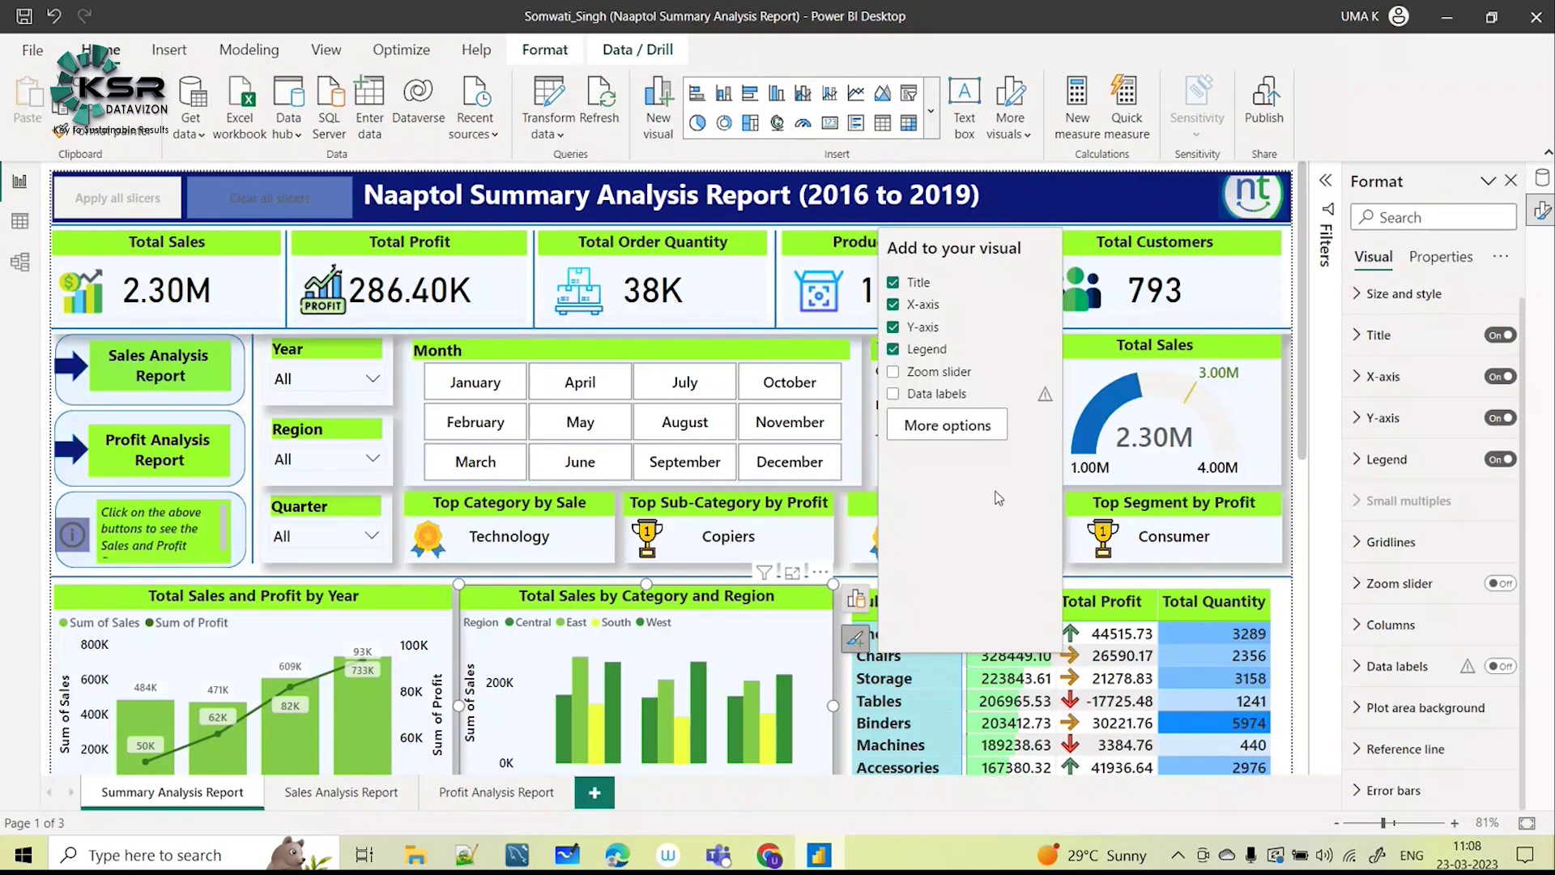
Turn on the category chart's subtitle under Title and set its horizontal alignment to Center.
{"action": "left_click", "coordinate": [1362, 335]}
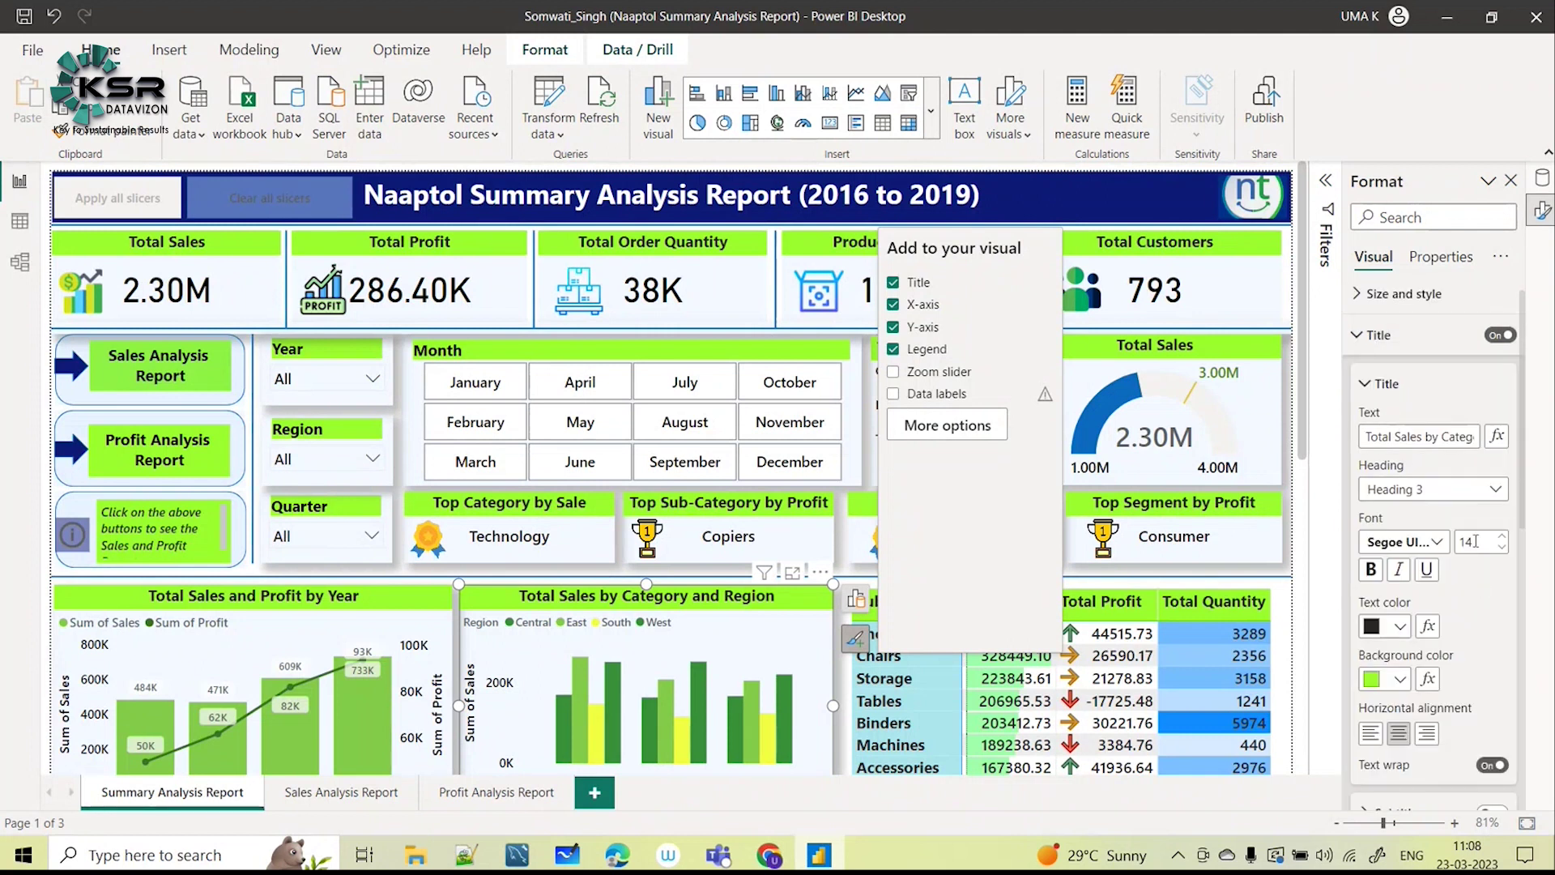
{"action": "scroll", "coordinate": [1455, 374], "scroll_direction": "down", "scroll_amount": 2}
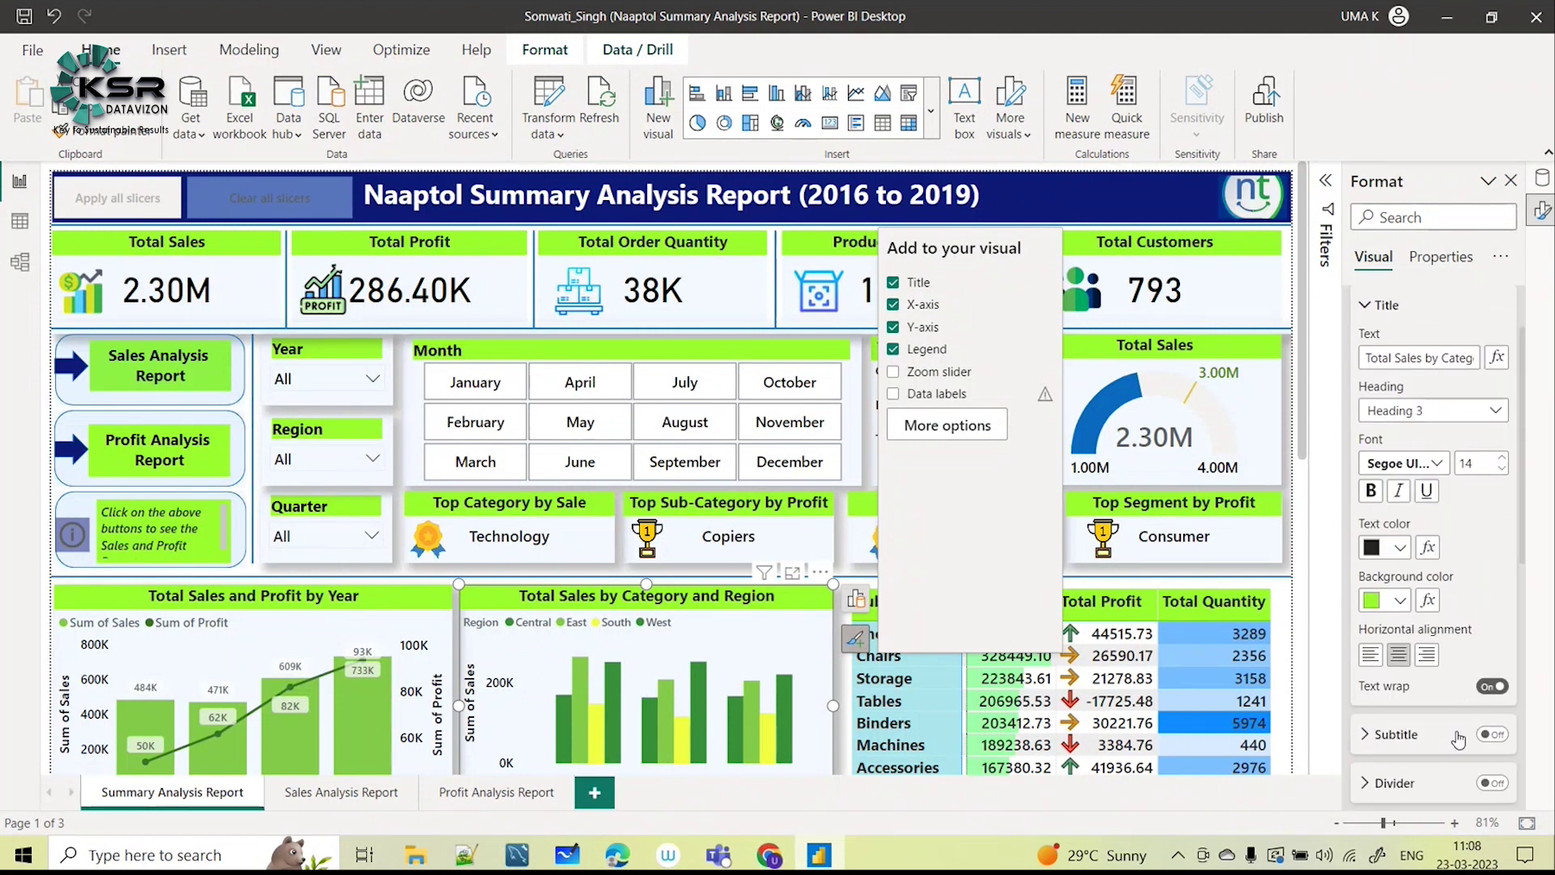
{"action": "scroll", "coordinate": [1463, 661], "scroll_direction": "down", "scroll_amount": 5}
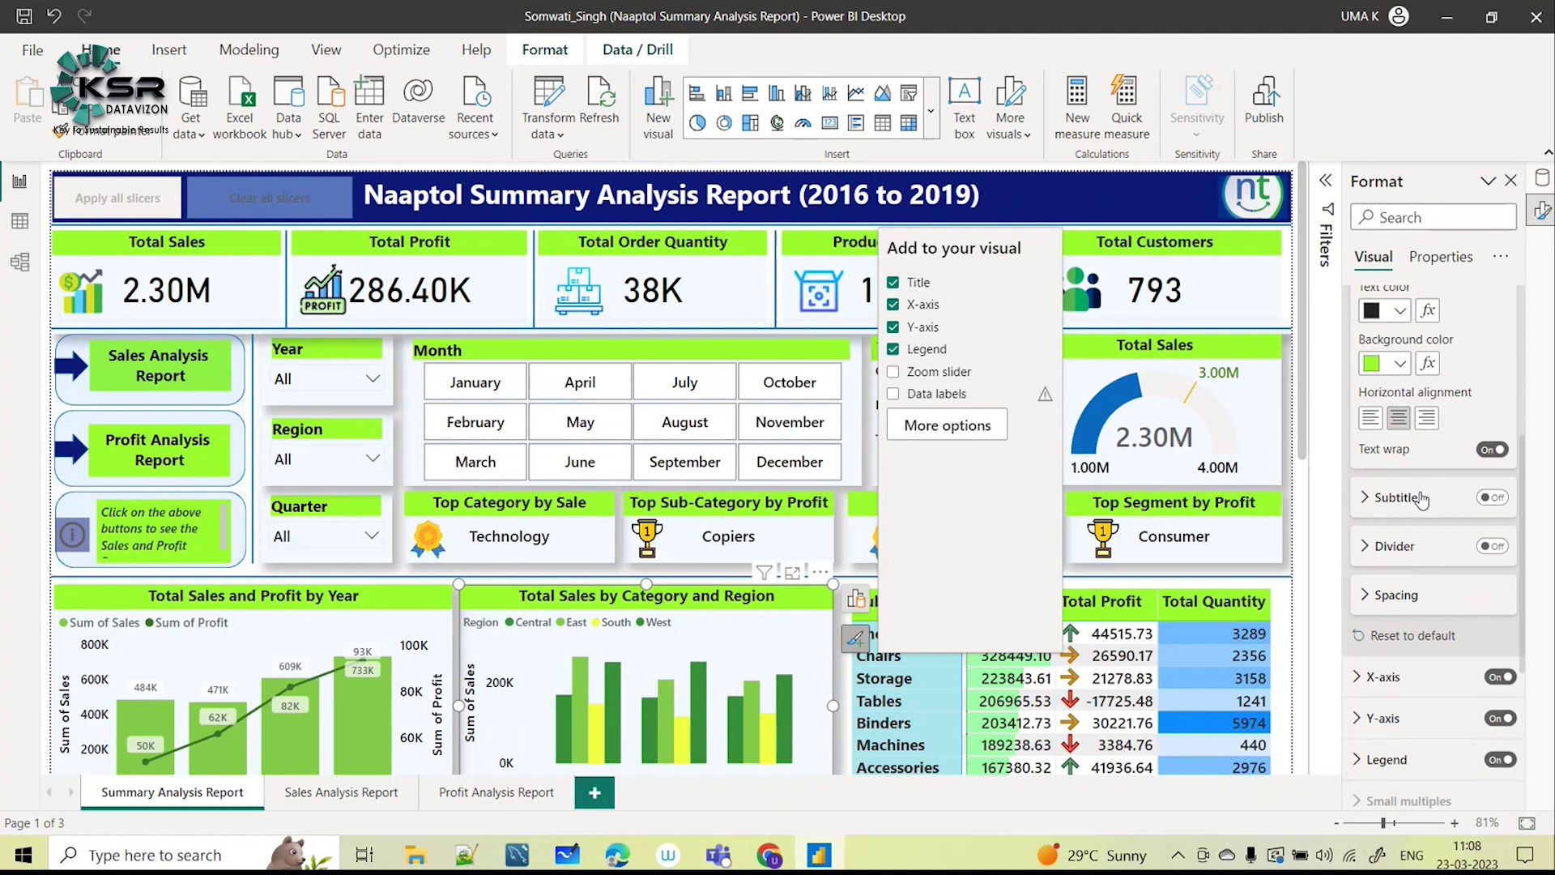
{"action": "left_click", "coordinate": [1490, 497]}
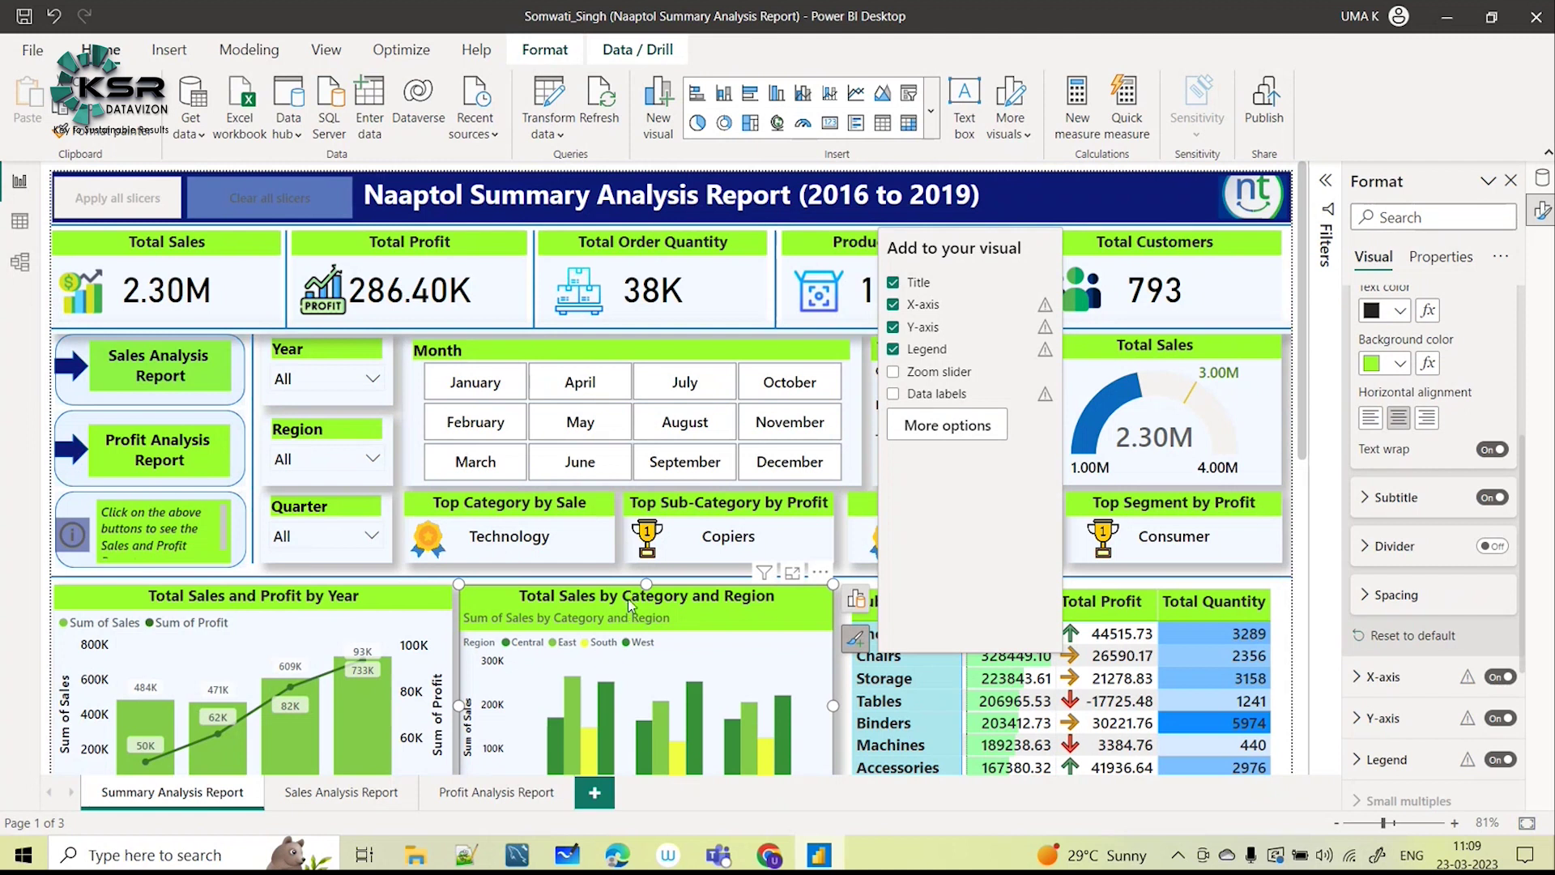
{"action": "scroll", "coordinate": [1413, 429], "scroll_direction": "up", "scroll_amount": 5}
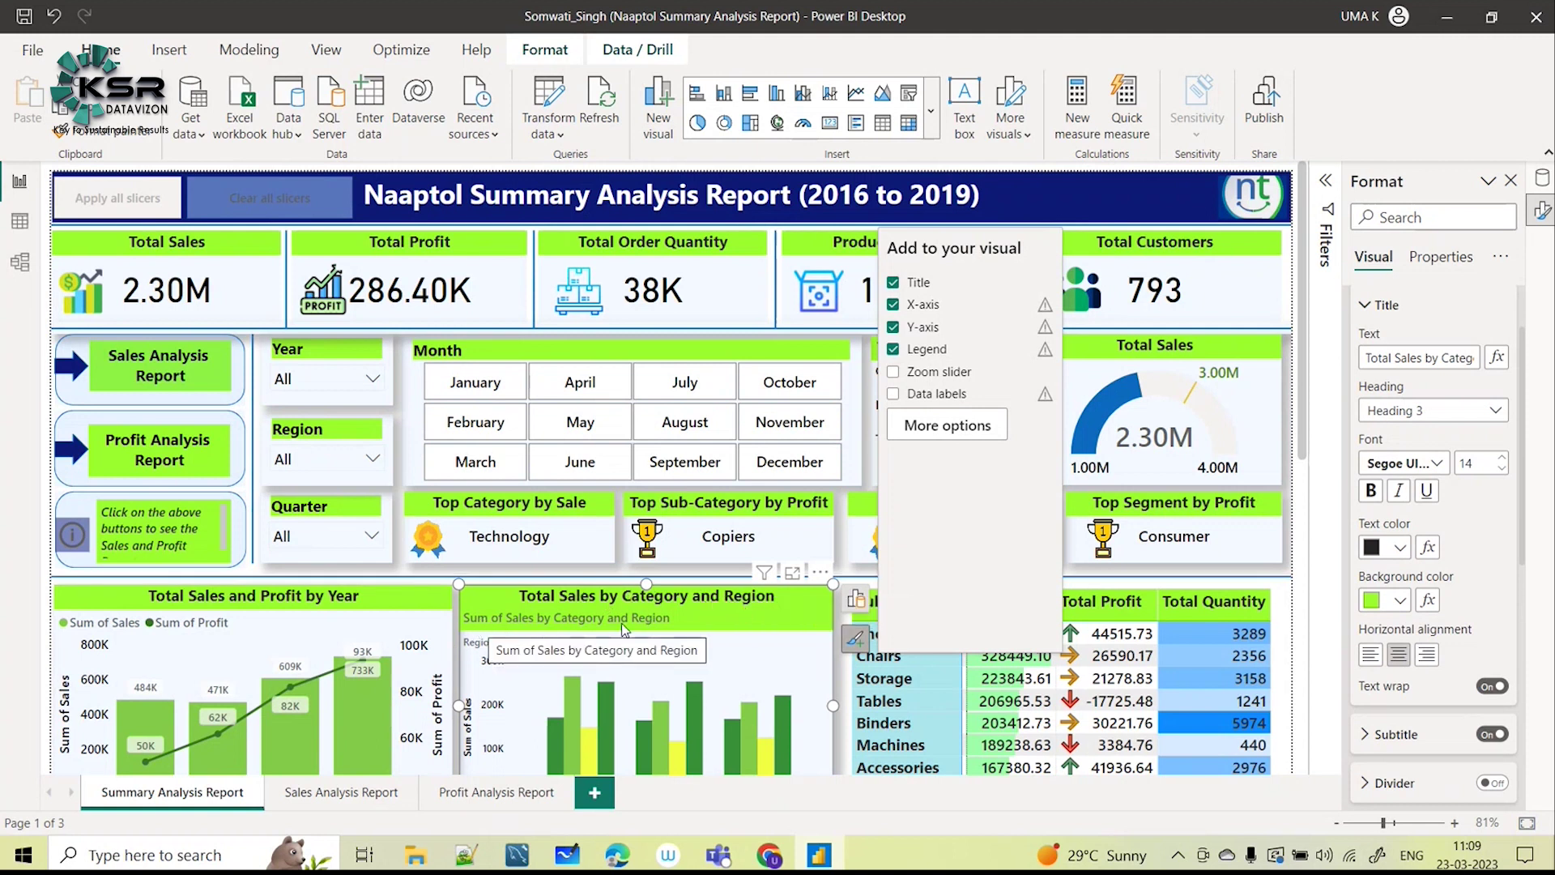
{"action": "scroll", "coordinate": [1438, 437], "scroll_direction": "up", "scroll_amount": 1}
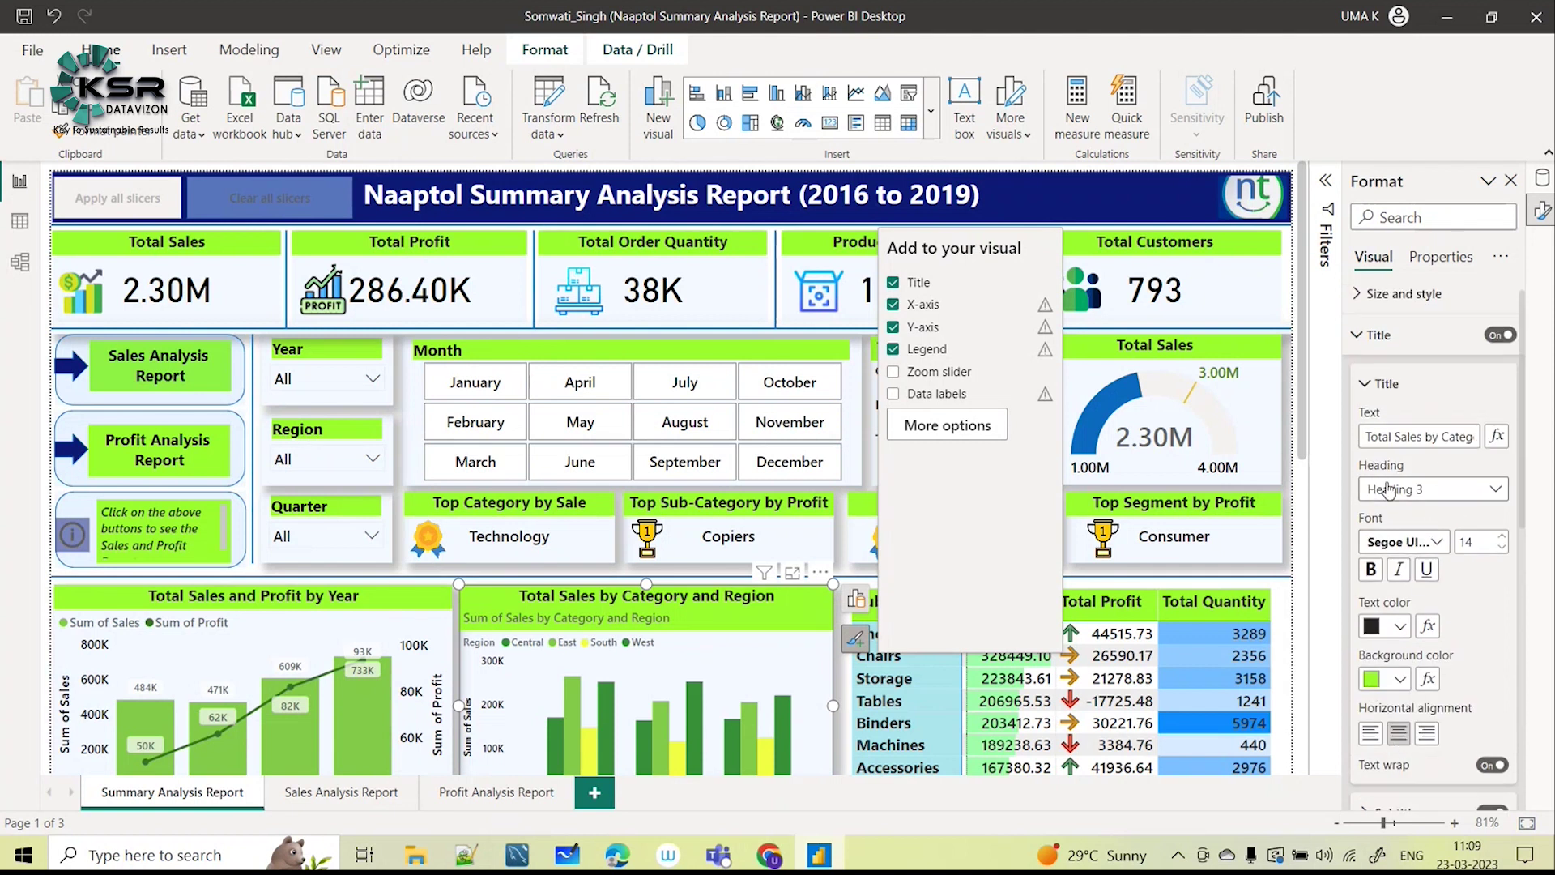
{"action": "scroll", "coordinate": [1434, 631], "scroll_direction": "down", "scroll_amount": 3}
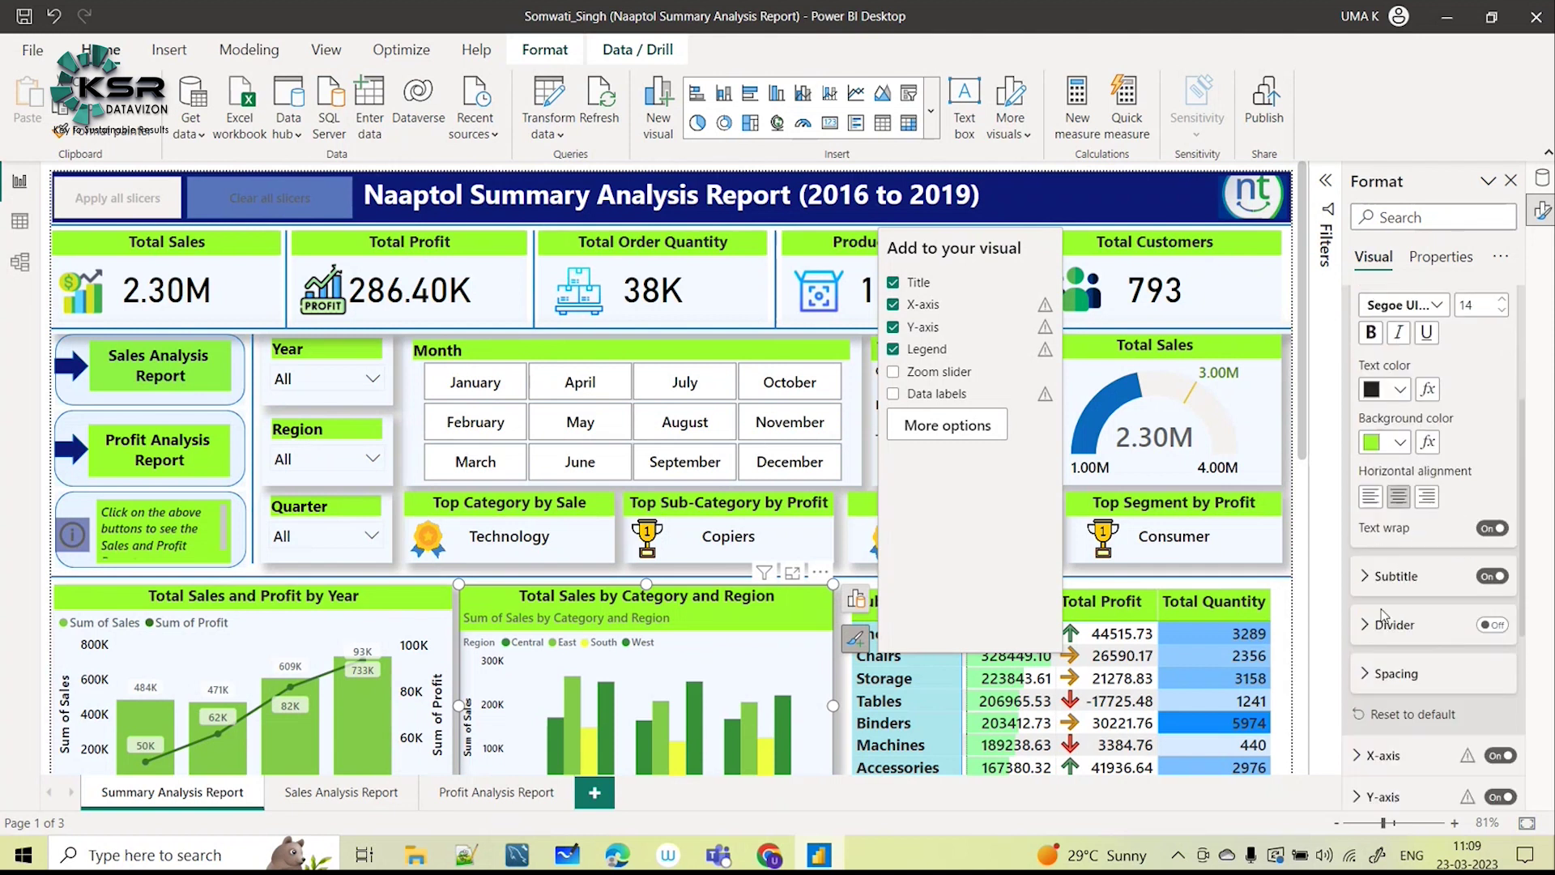
{"action": "left_click", "coordinate": [1364, 576]}
{"action": "scroll", "coordinate": [1438, 549], "scroll_direction": "down", "scroll_amount": 2}
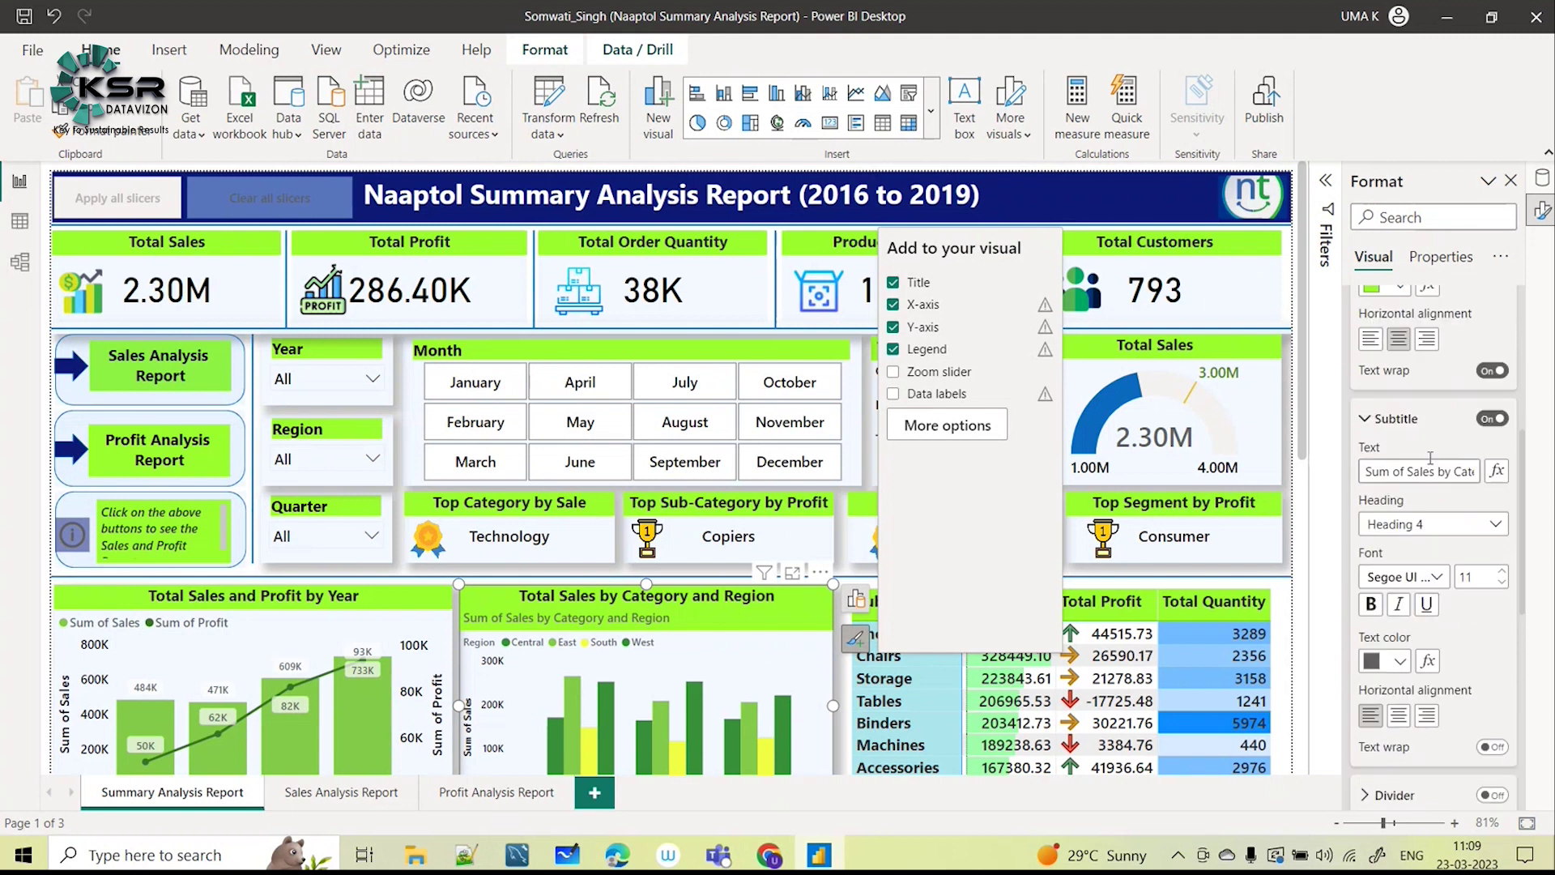
{"action": "left_click", "coordinate": [1399, 715]}
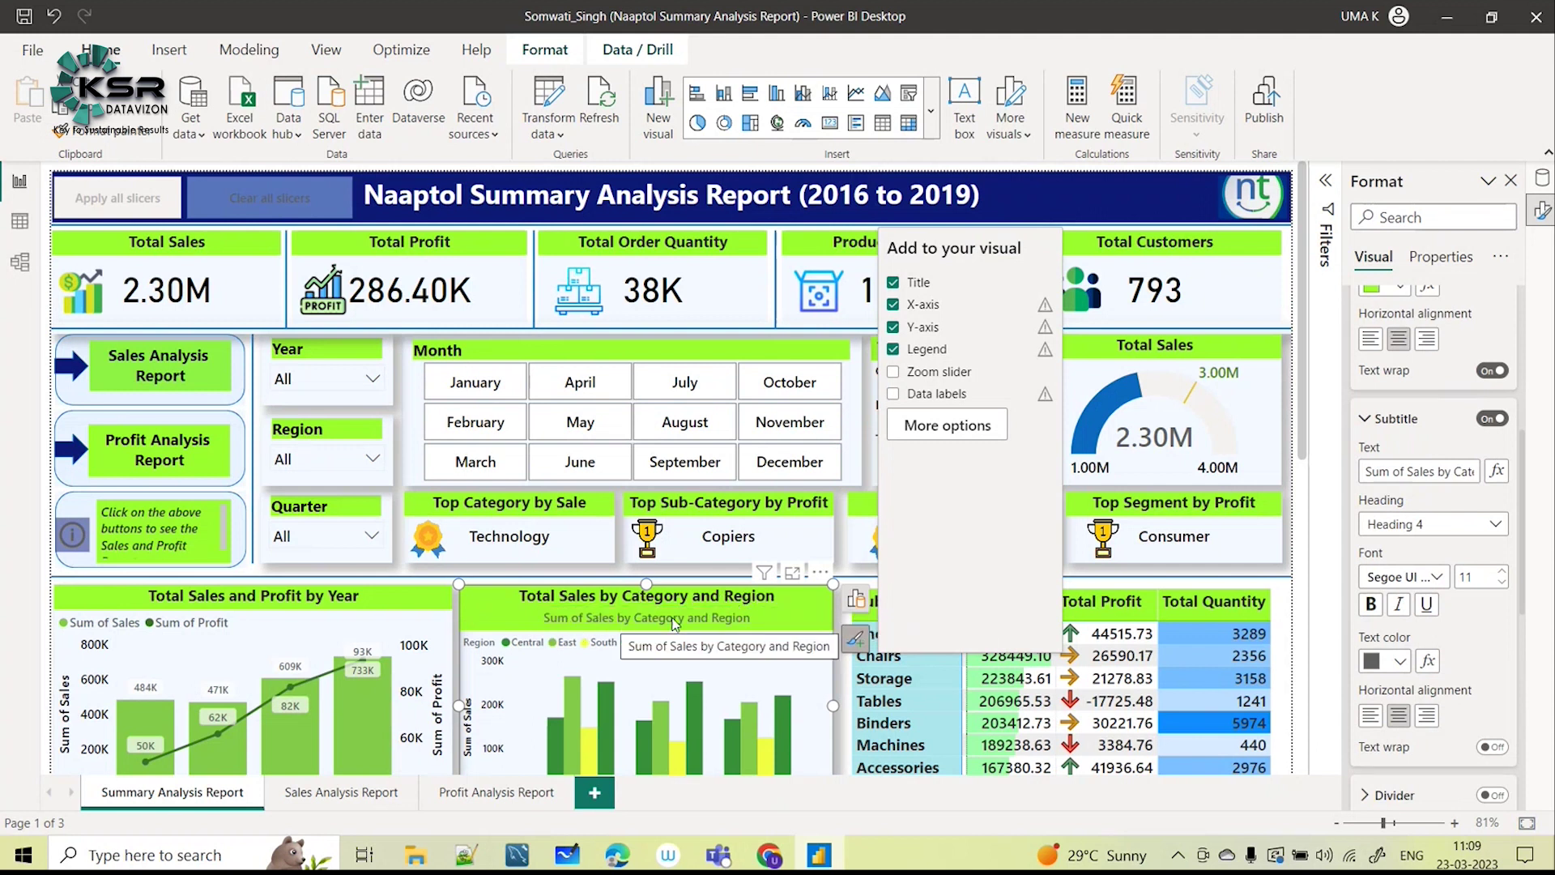
{"action": "scroll", "coordinate": [1442, 486], "scroll_direction": "up", "scroll_amount": 5}
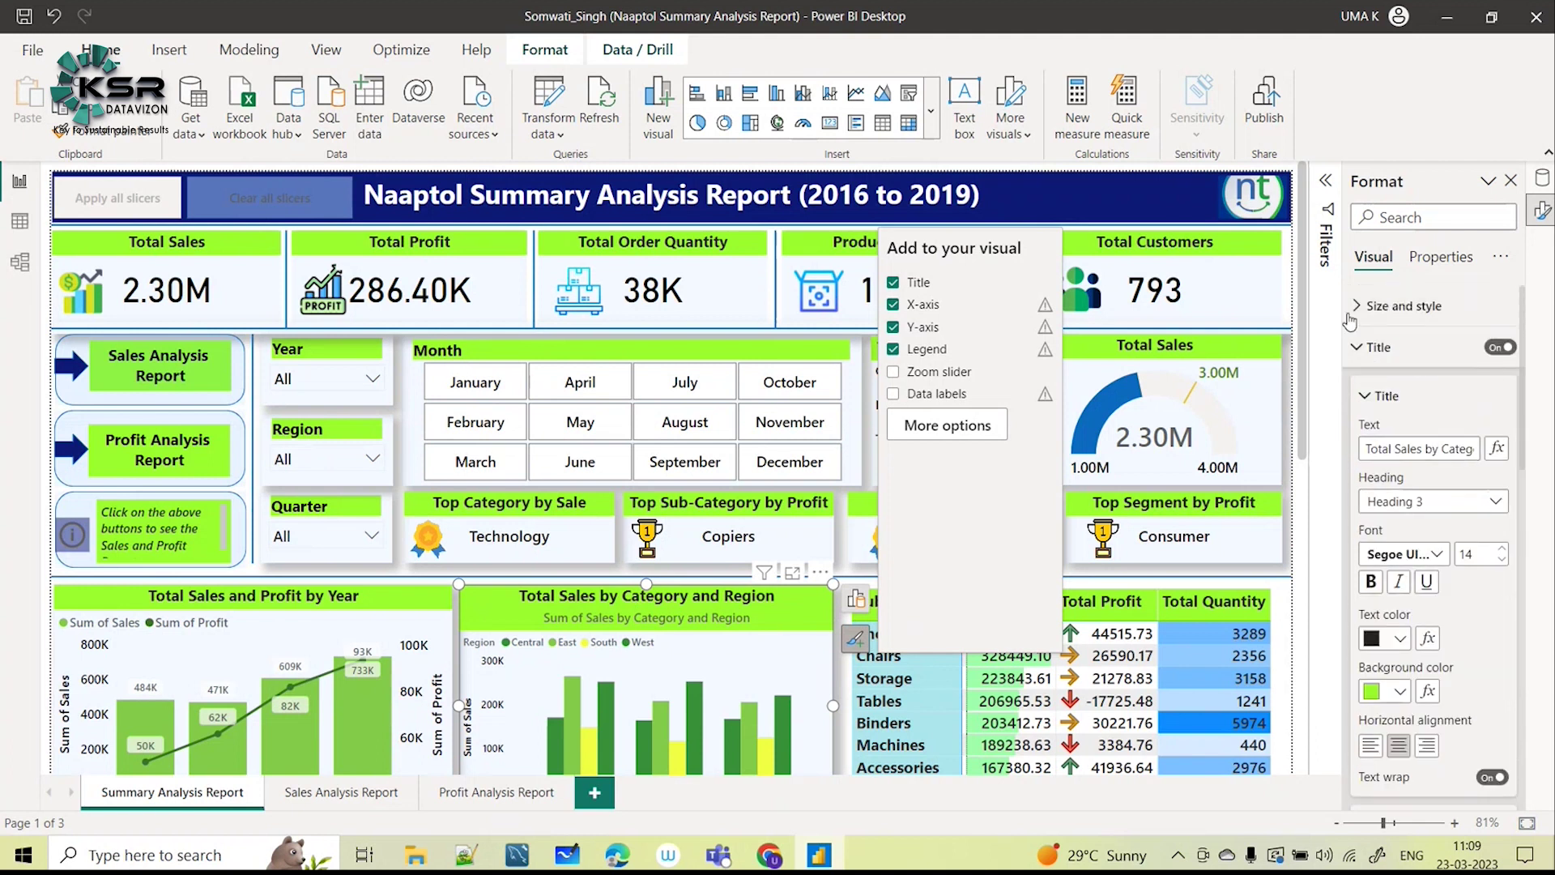
{"action": "left_click", "coordinate": [32, 52]}
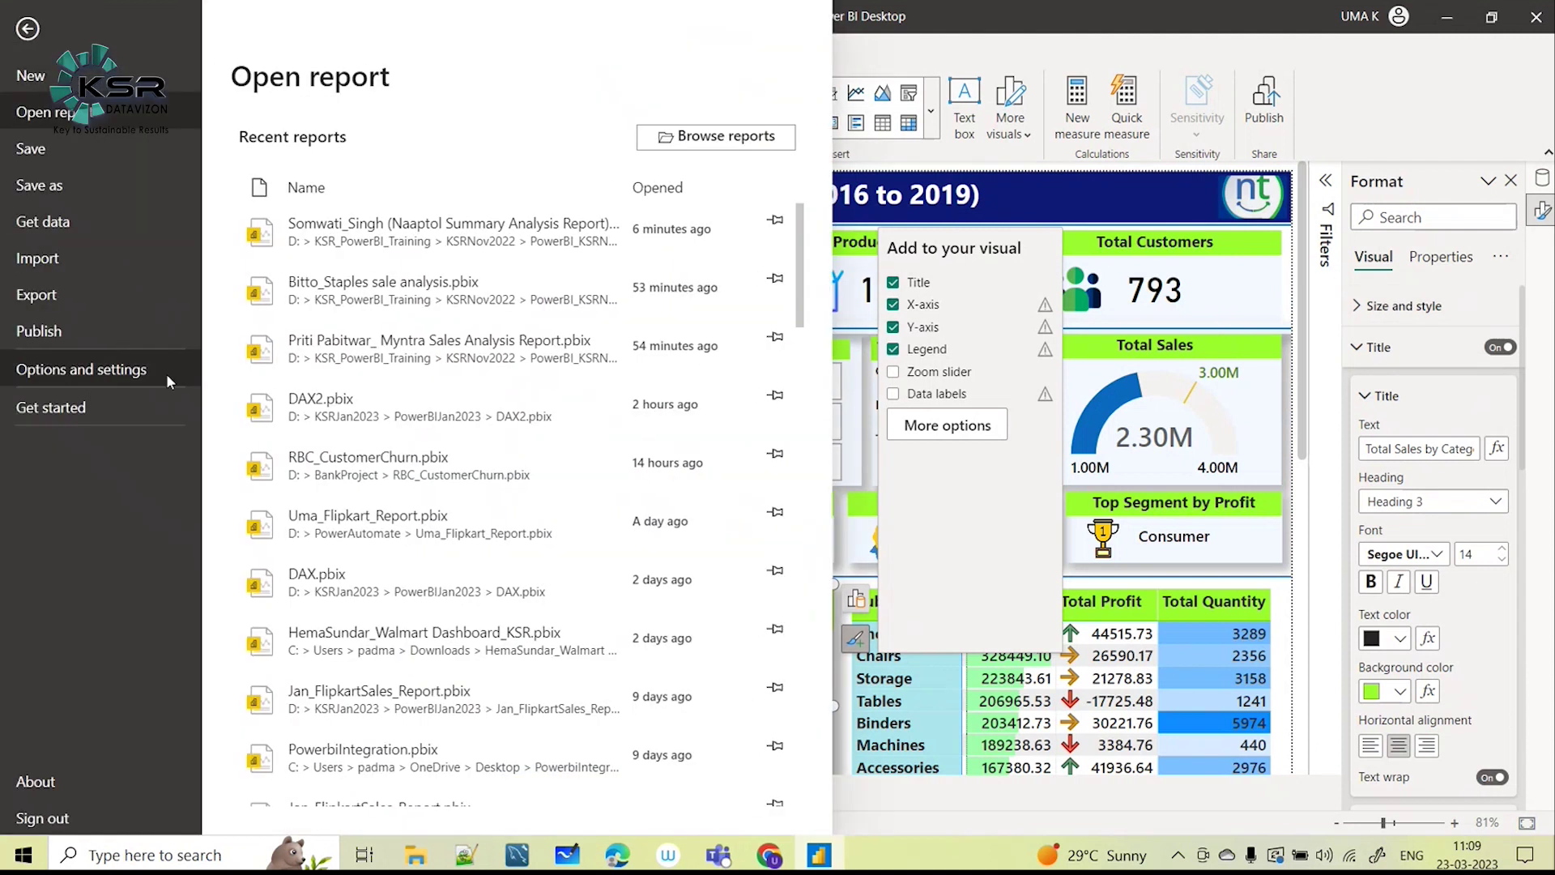
{"action": "left_click", "coordinate": [1276, 147]}
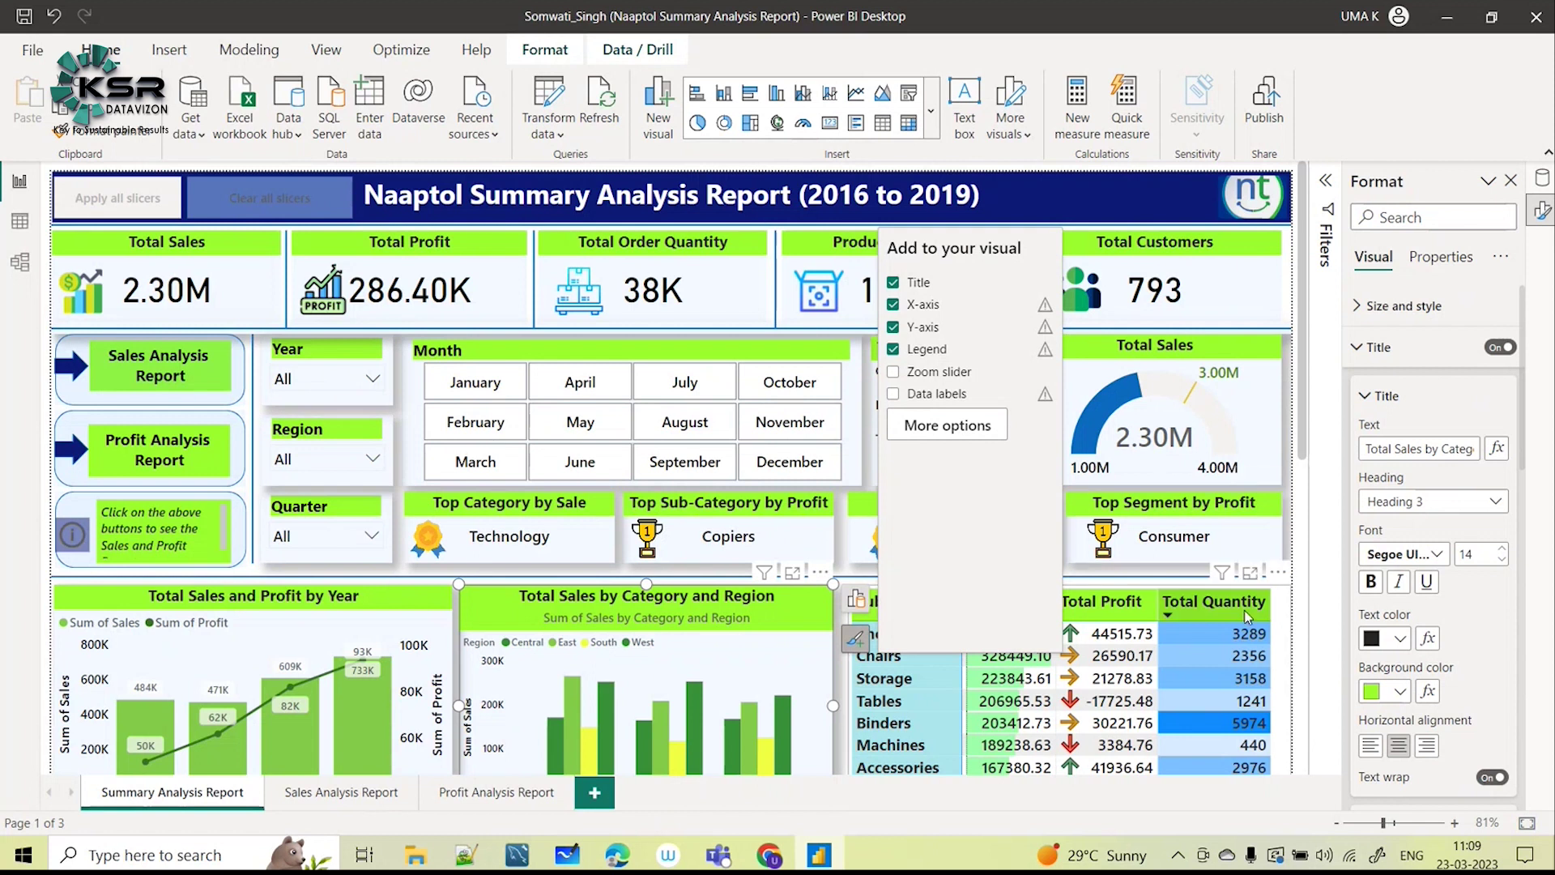
{"action": "scroll", "coordinate": [1450, 518], "scroll_direction": "down", "scroll_amount": 2}
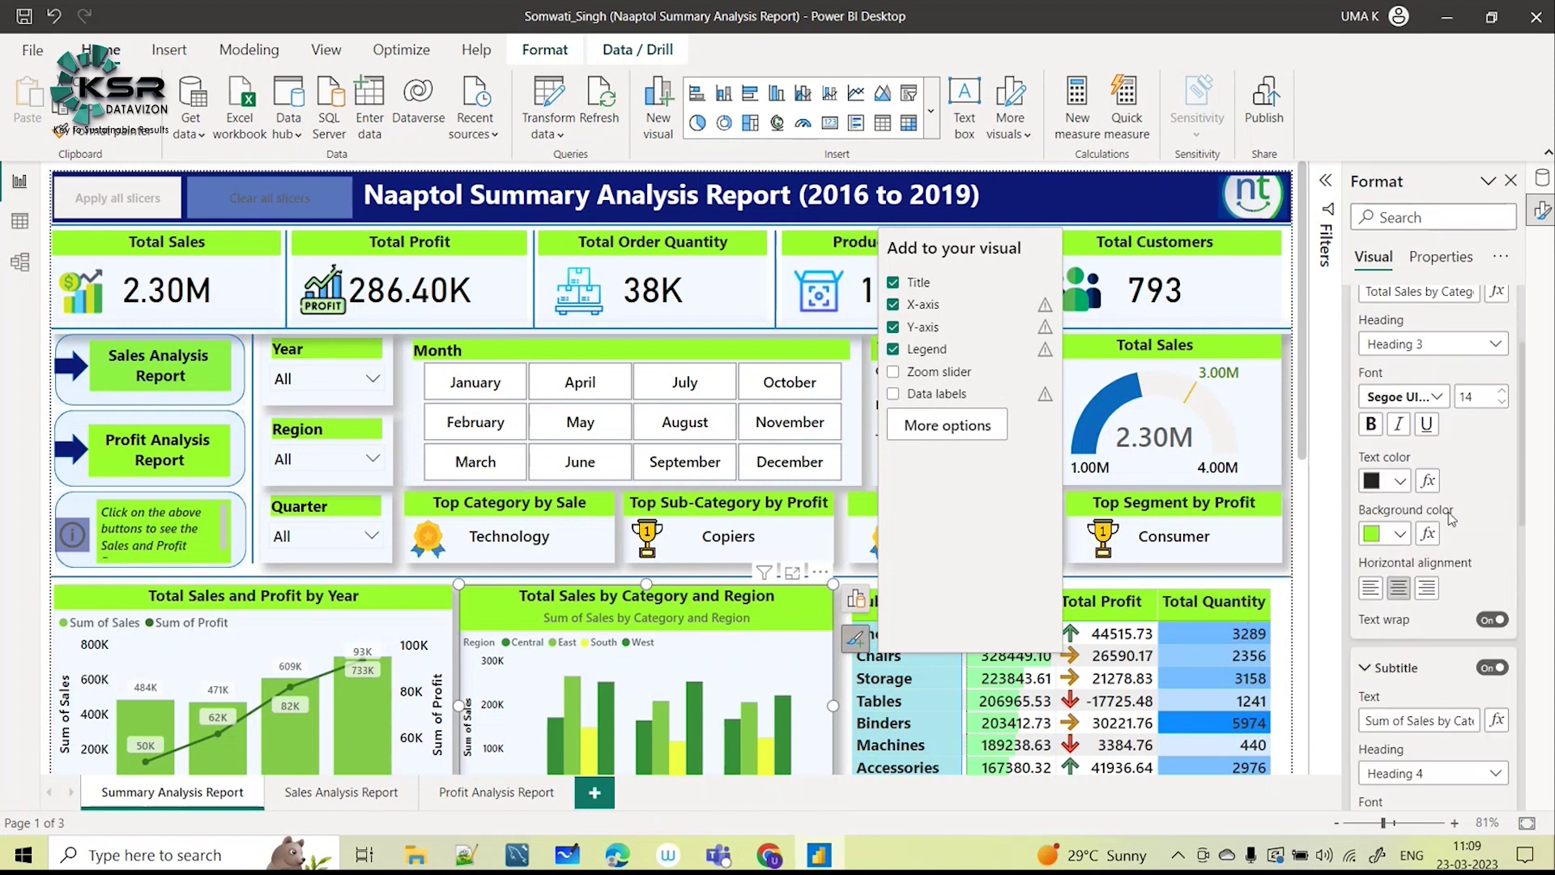
{"action": "scroll", "coordinate": [1450, 519], "scroll_direction": "up", "scroll_amount": 1}
{"action": "scroll", "coordinate": [1524, 348], "scroll_direction": "up", "scroll_amount": 1}
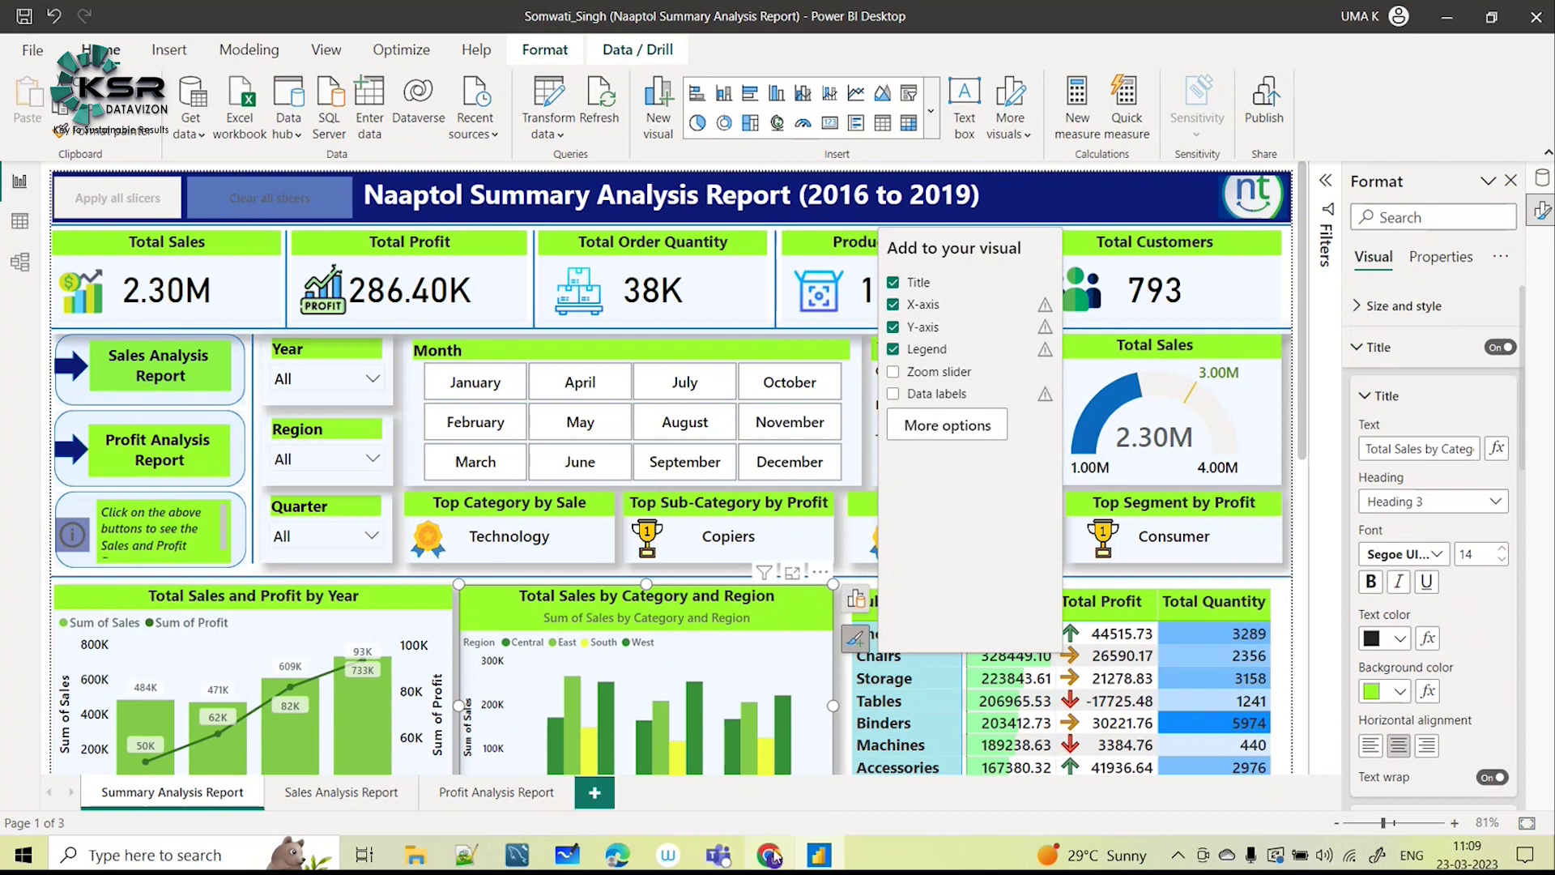
Scroll the March 2023 blog in Chrome past Divider, Spacing and Padding to Data Connectivity.
{"action": "mouse_move", "coordinate": [772, 857]}
{"action": "left_click", "coordinate": [778, 745]}
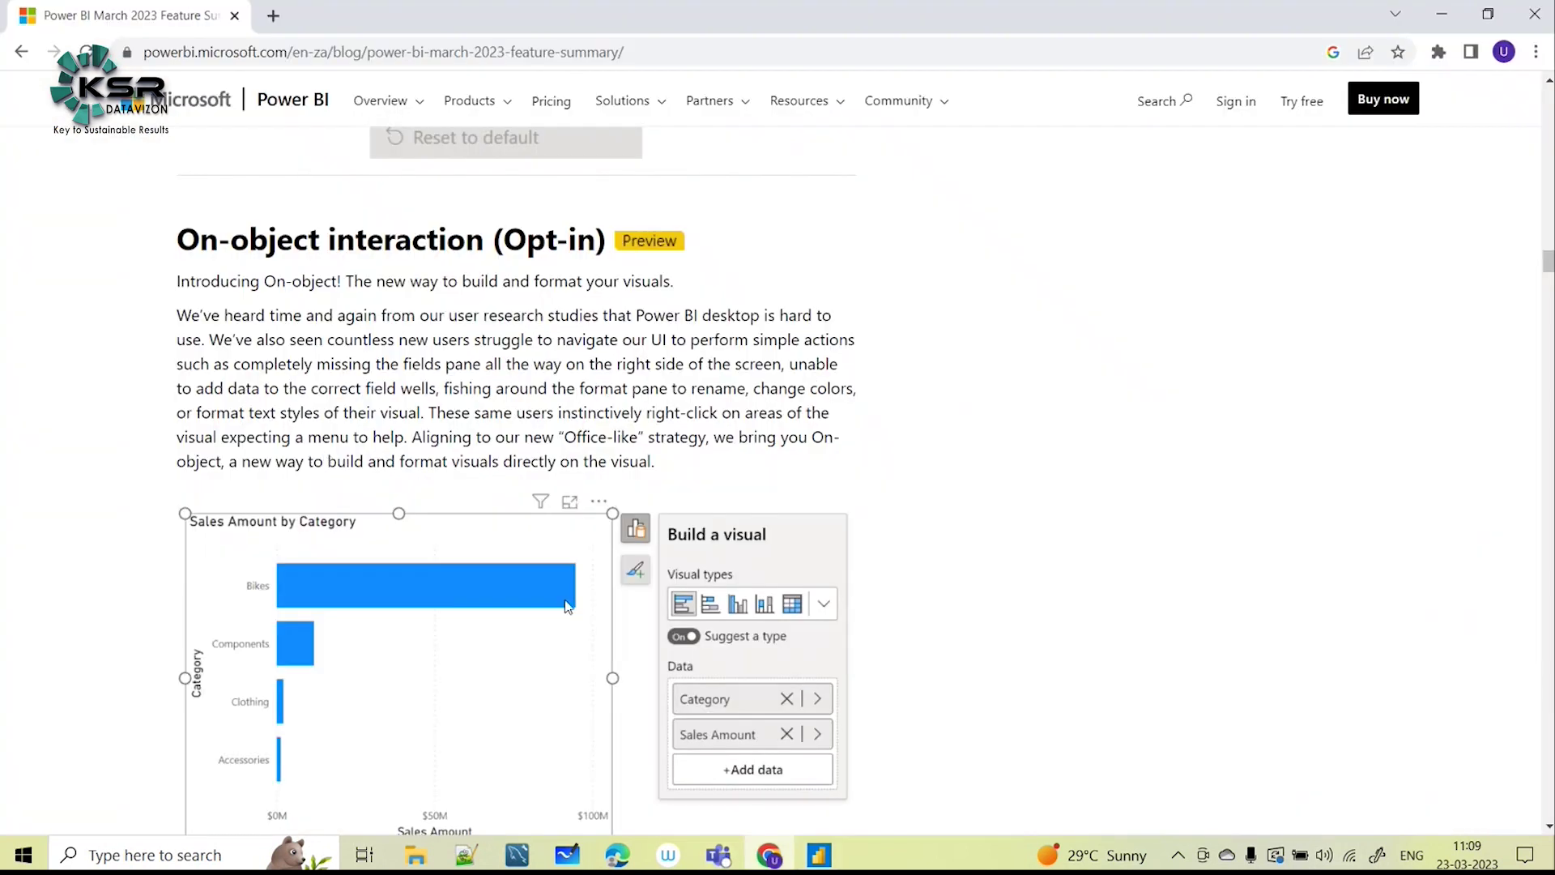
{"action": "scroll", "coordinate": [458, 400], "scroll_direction": "down", "scroll_amount": 2}
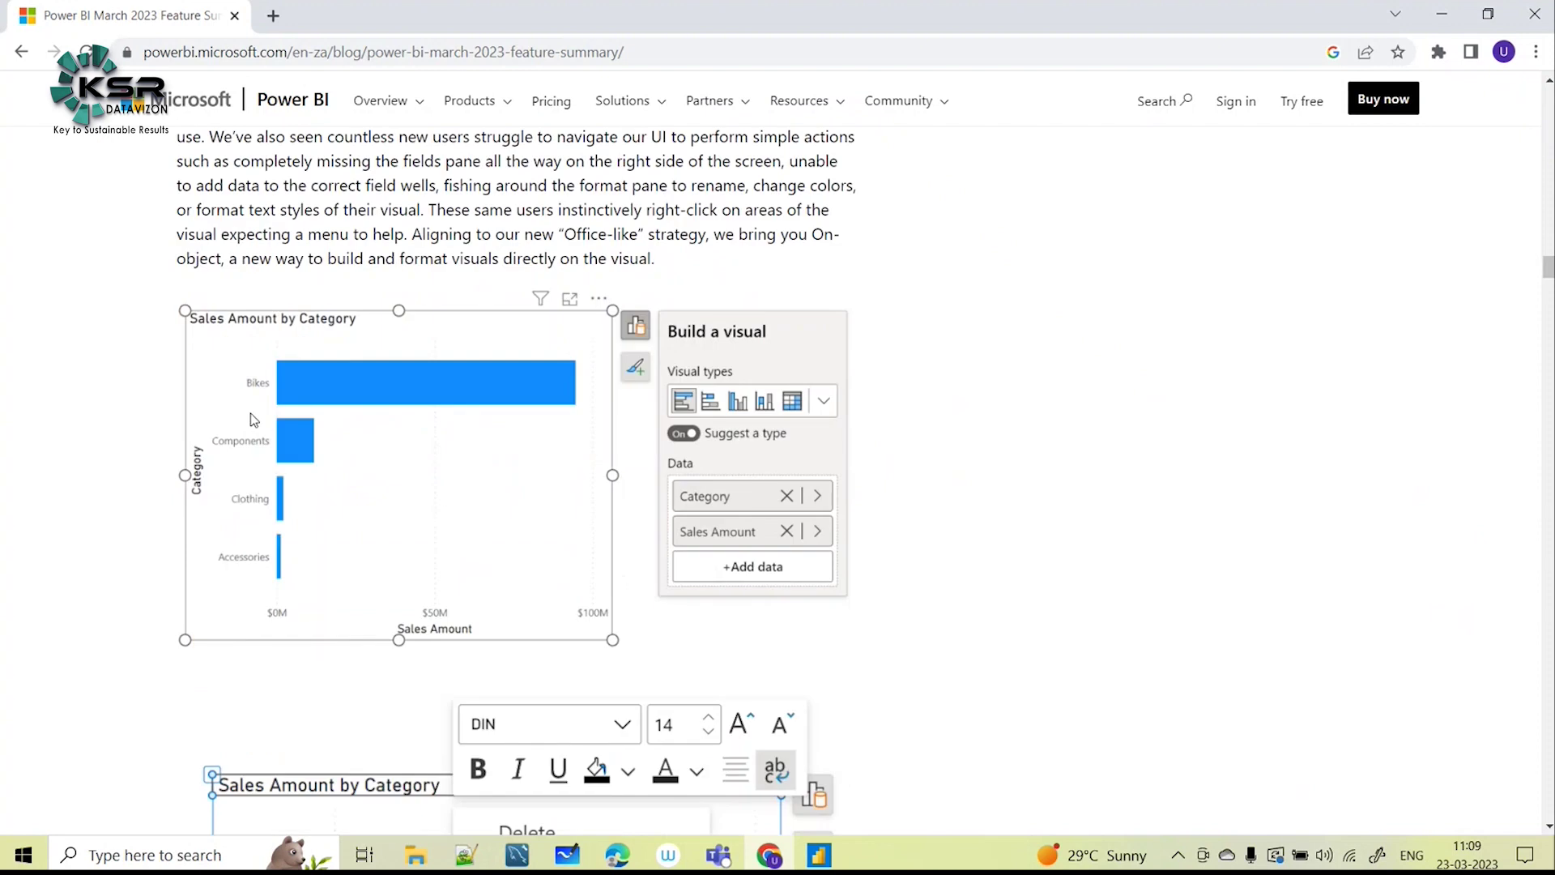
{"action": "scroll", "coordinate": [375, 239], "scroll_direction": "down", "scroll_amount": 2}
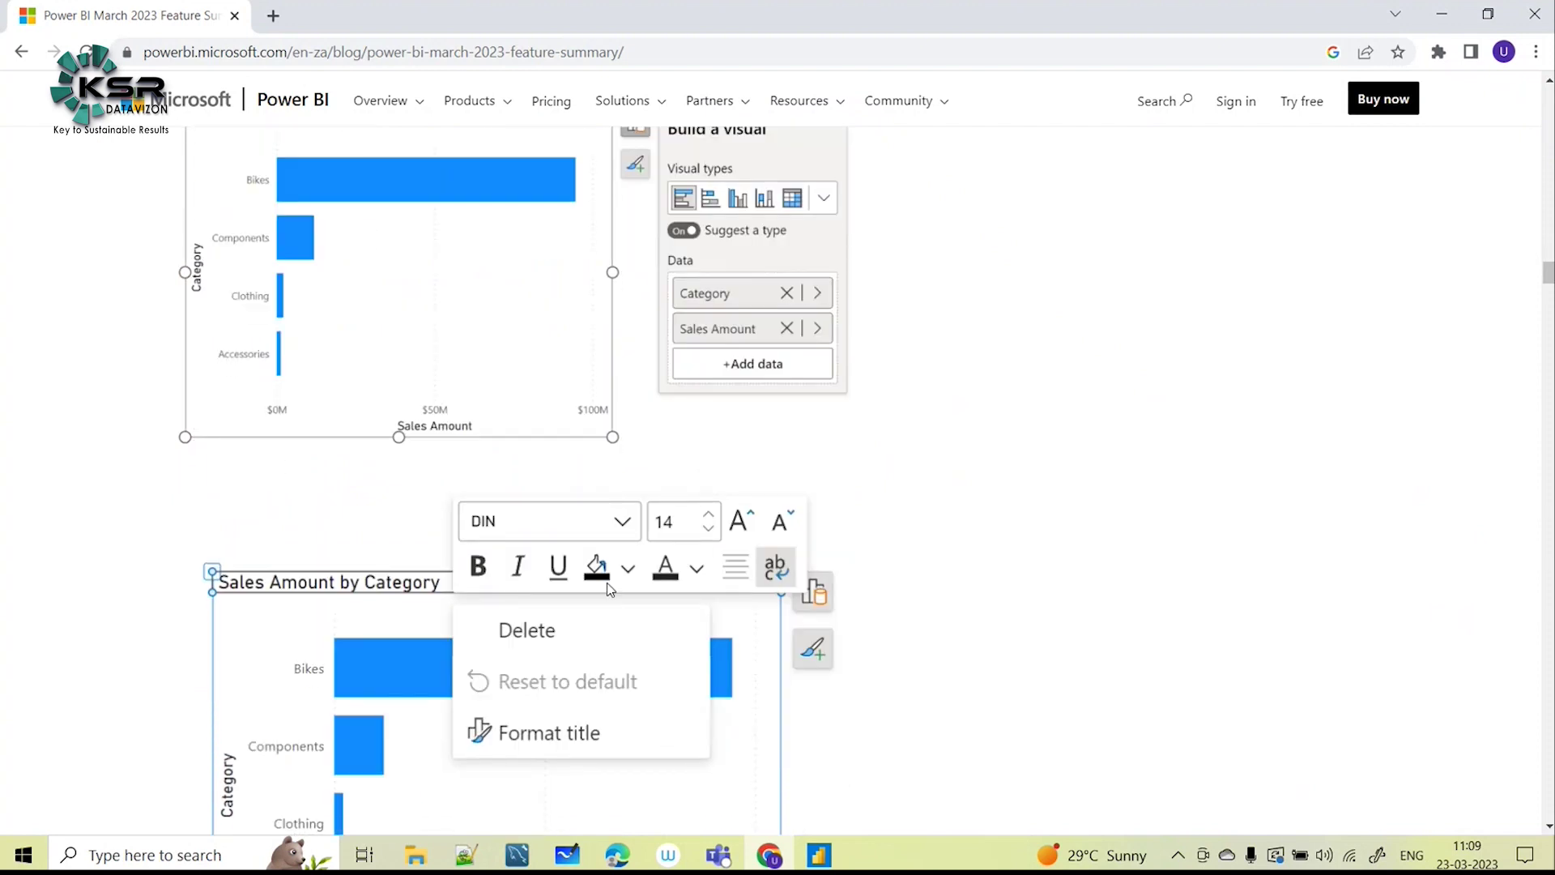
{"action": "scroll", "coordinate": [606, 567], "scroll_direction": "down", "scroll_amount": 8}
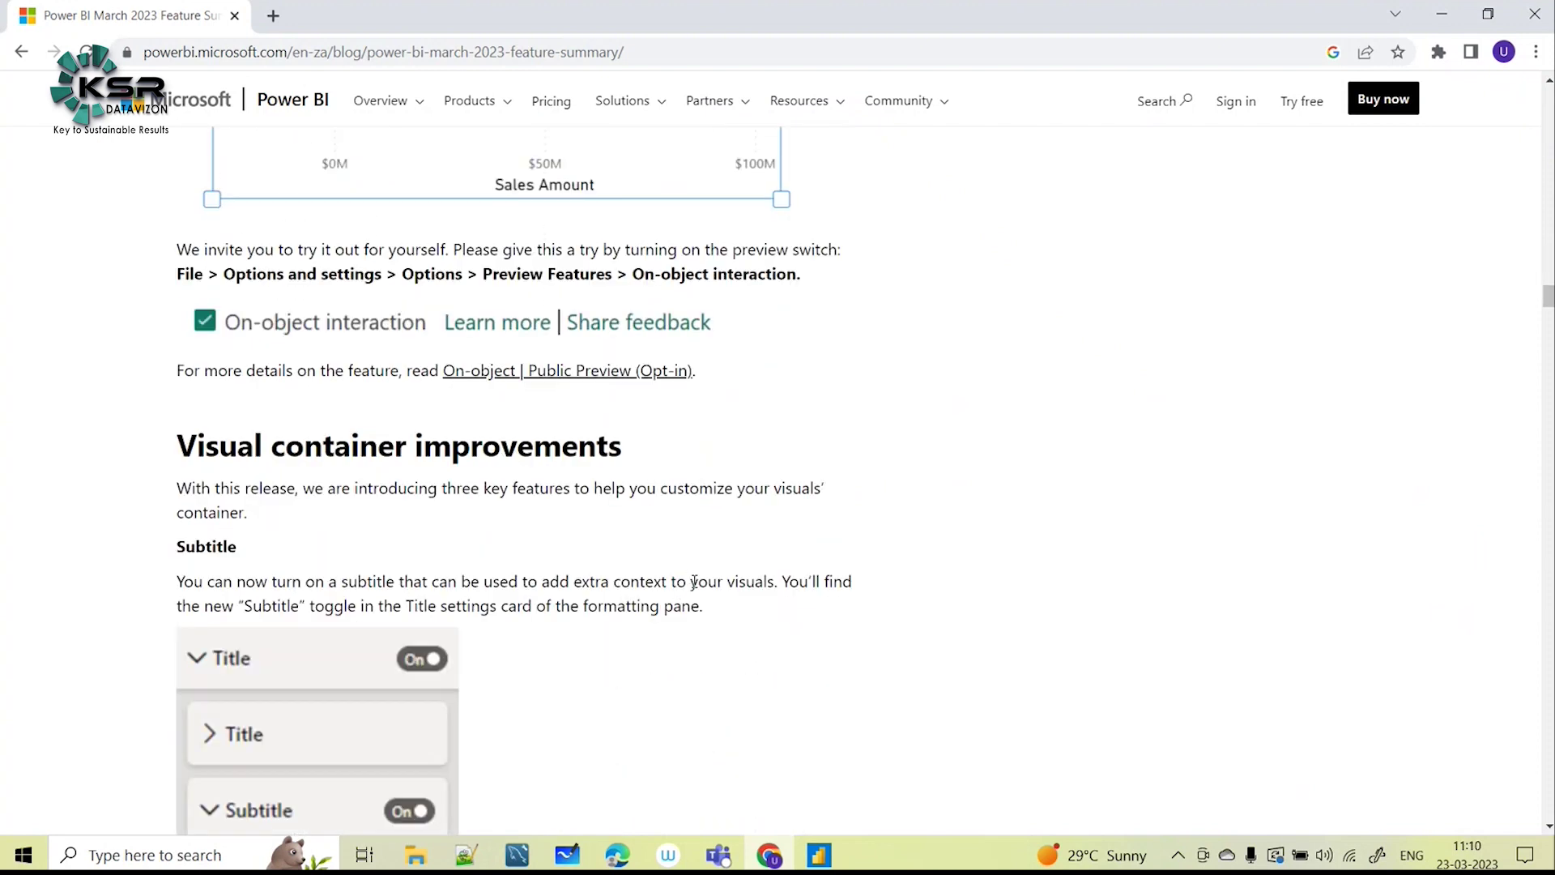
{"action": "scroll", "coordinate": [235, 446], "scroll_direction": "down", "scroll_amount": 1}
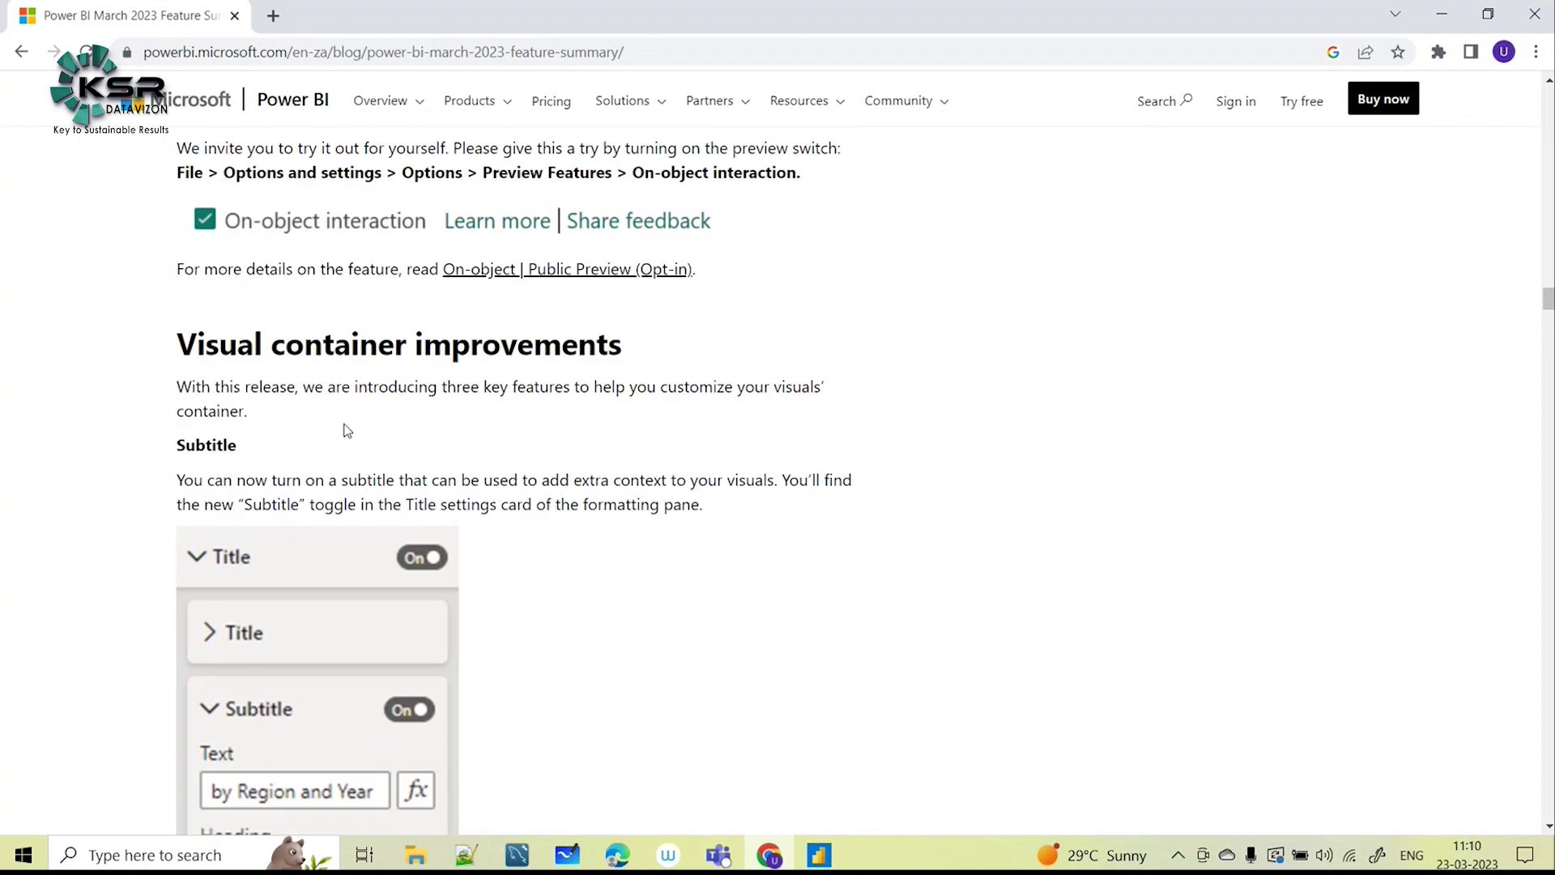
{"action": "scroll", "coordinate": [346, 496], "scroll_direction": "down", "scroll_amount": 1}
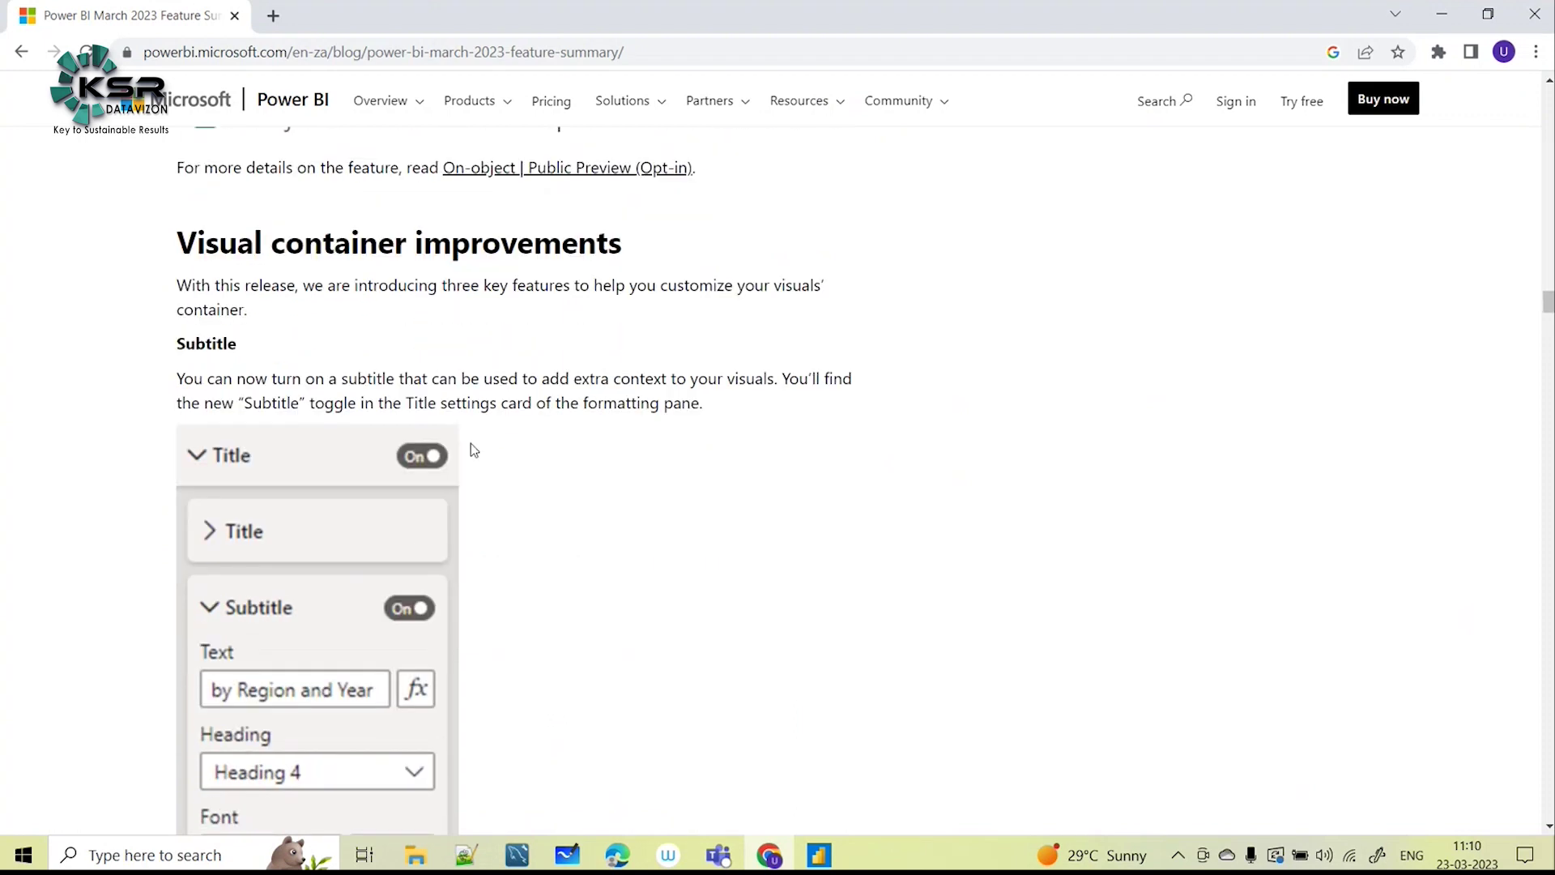
{"action": "scroll", "coordinate": [445, 618], "scroll_direction": "down", "scroll_amount": 10}
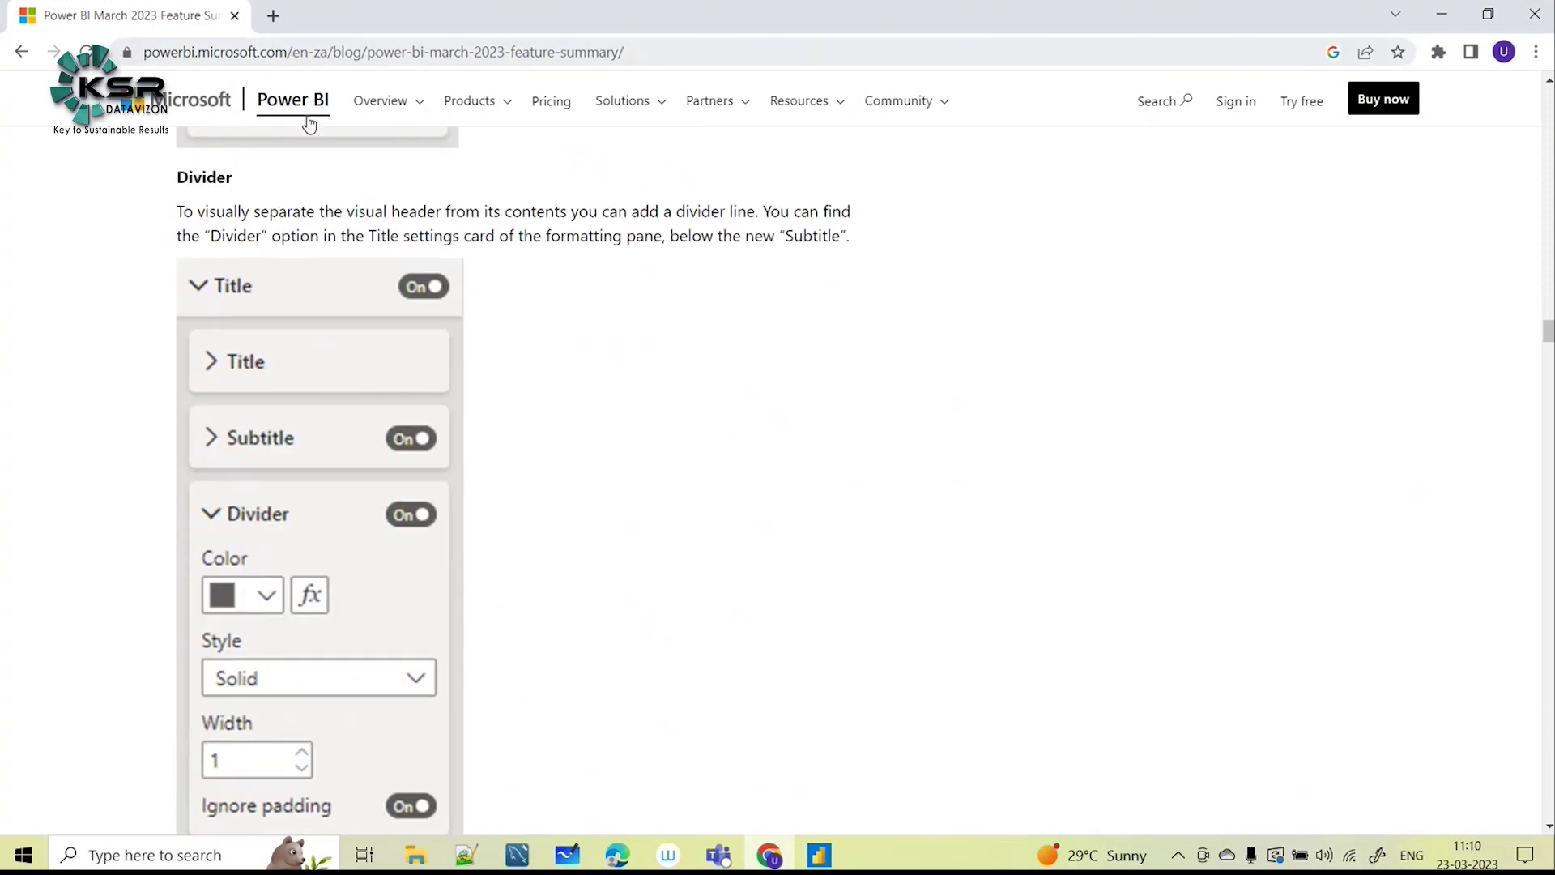
{"action": "scroll", "coordinate": [348, 600], "scroll_direction": "down", "scroll_amount": 3}
{"action": "scroll", "coordinate": [388, 632], "scroll_direction": "down", "scroll_amount": 8}
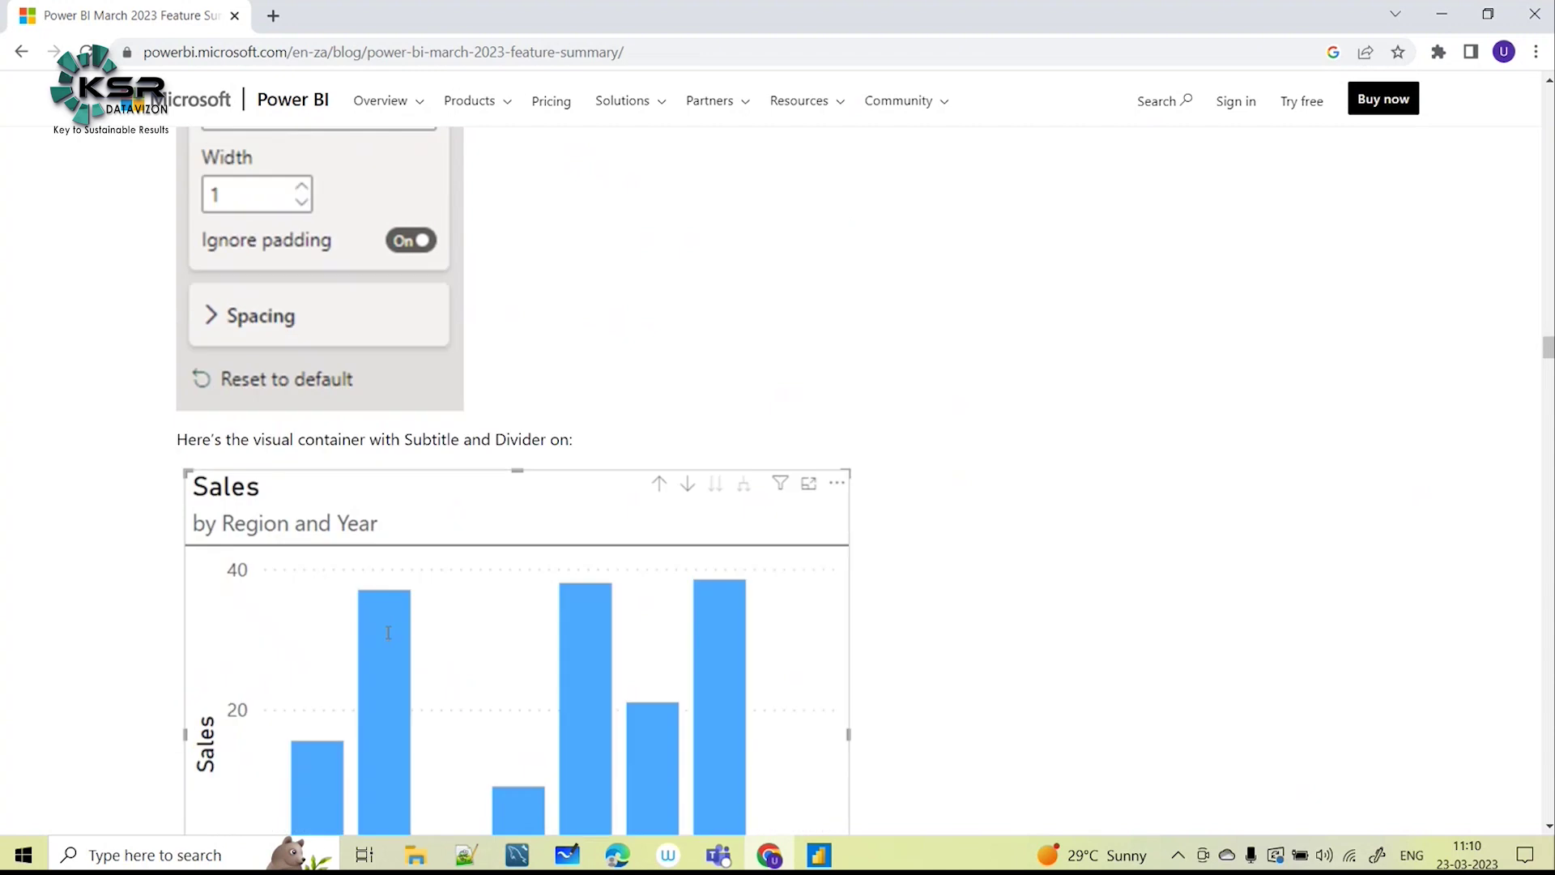
{"action": "scroll", "coordinate": [241, 454], "scroll_direction": "down", "scroll_amount": 6}
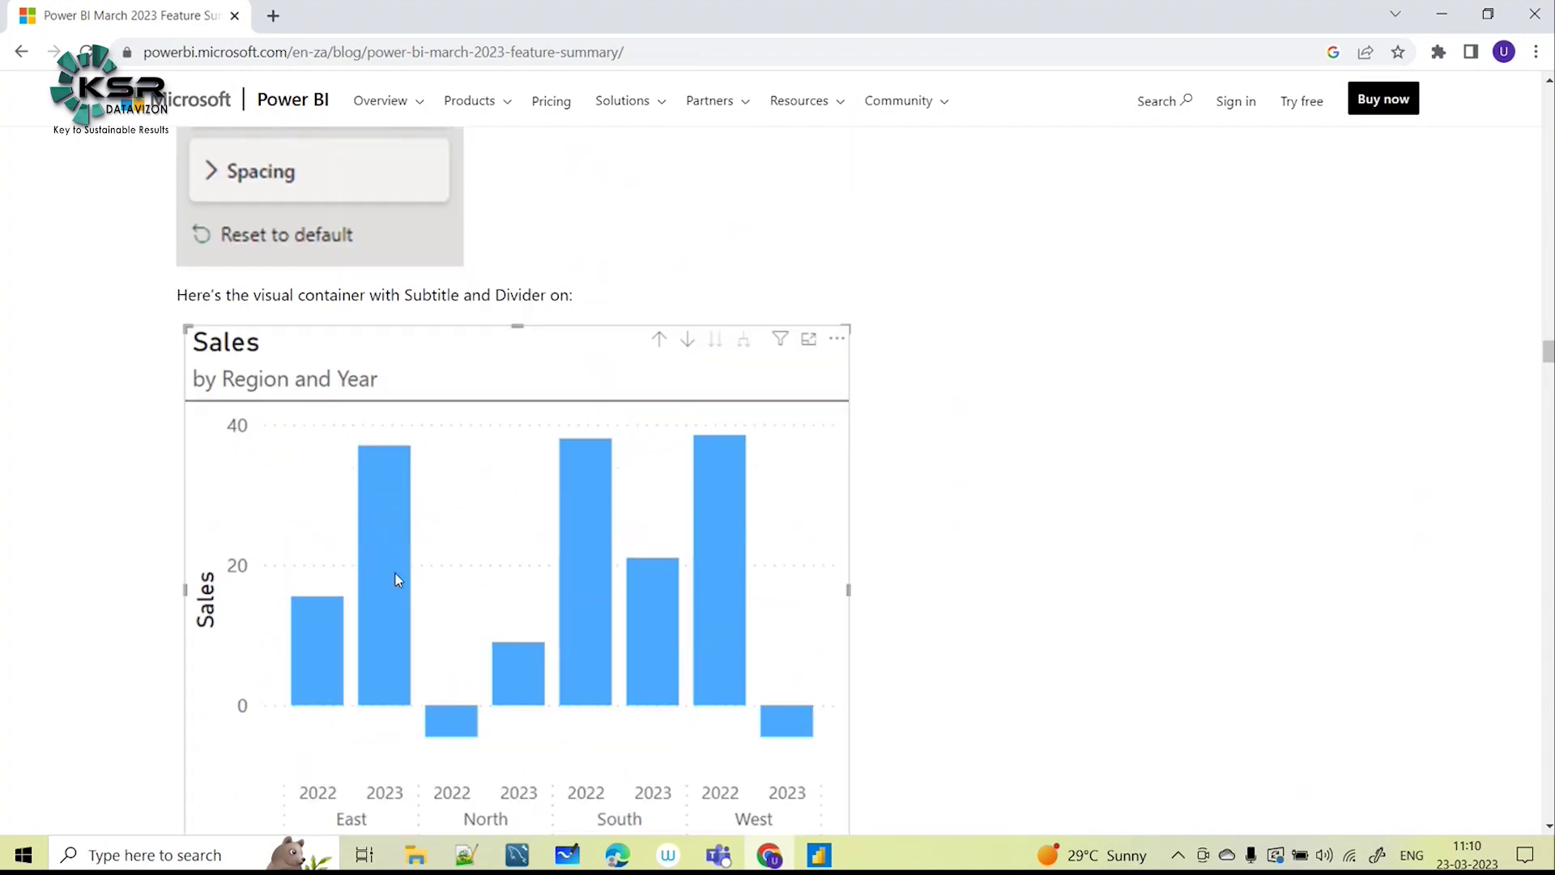
{"action": "scroll", "coordinate": [399, 415], "scroll_direction": "down", "scroll_amount": 3}
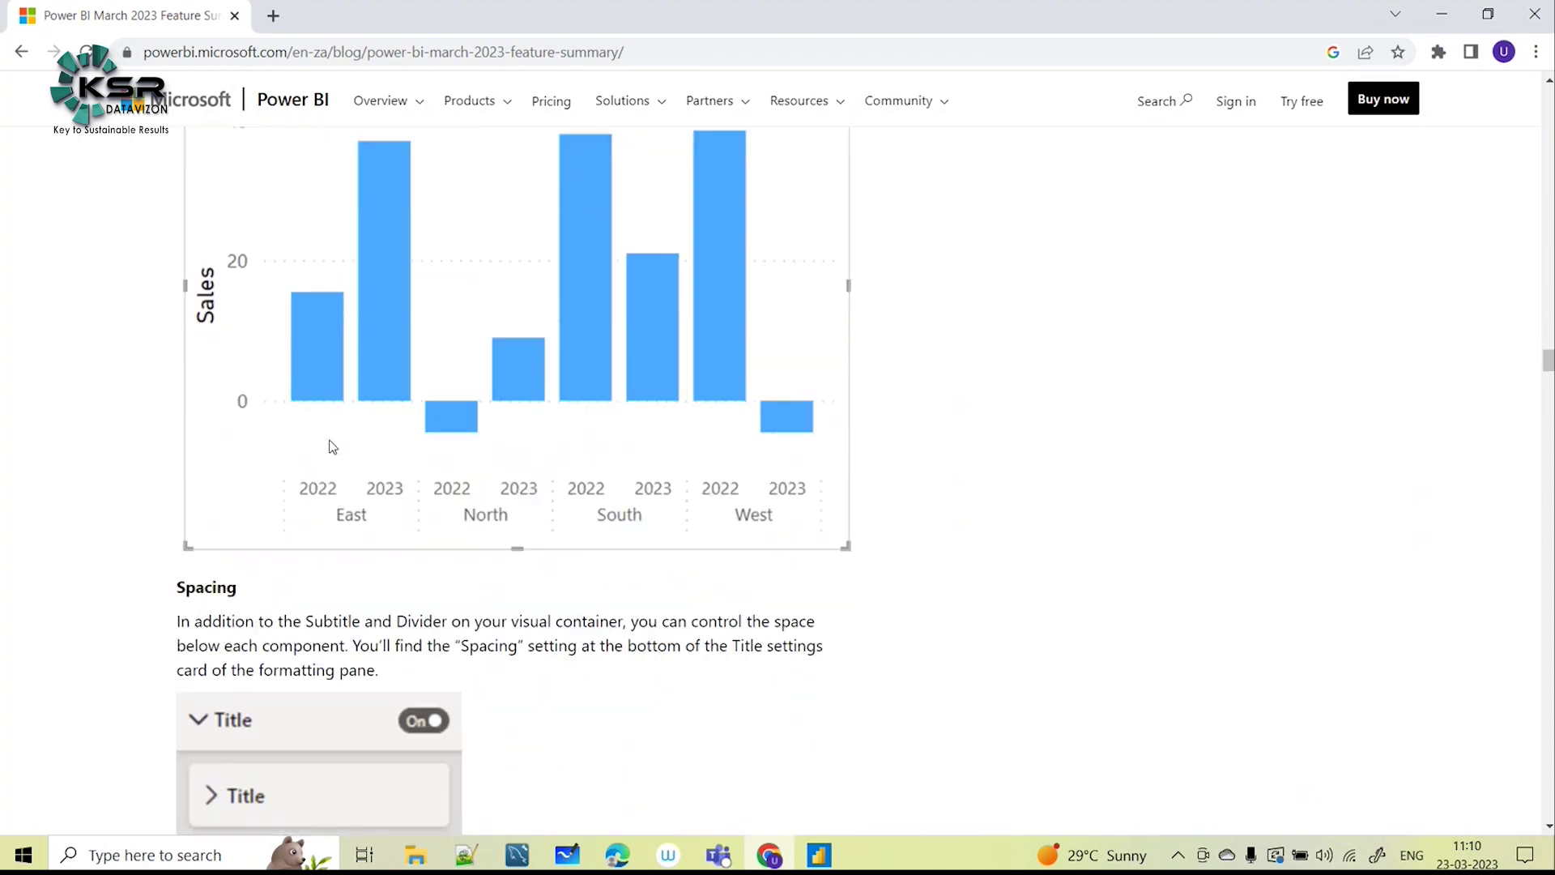
{"action": "scroll", "coordinate": [329, 445], "scroll_direction": "down", "scroll_amount": 3}
{"action": "scroll", "coordinate": [475, 516], "scroll_direction": "down", "scroll_amount": 5}
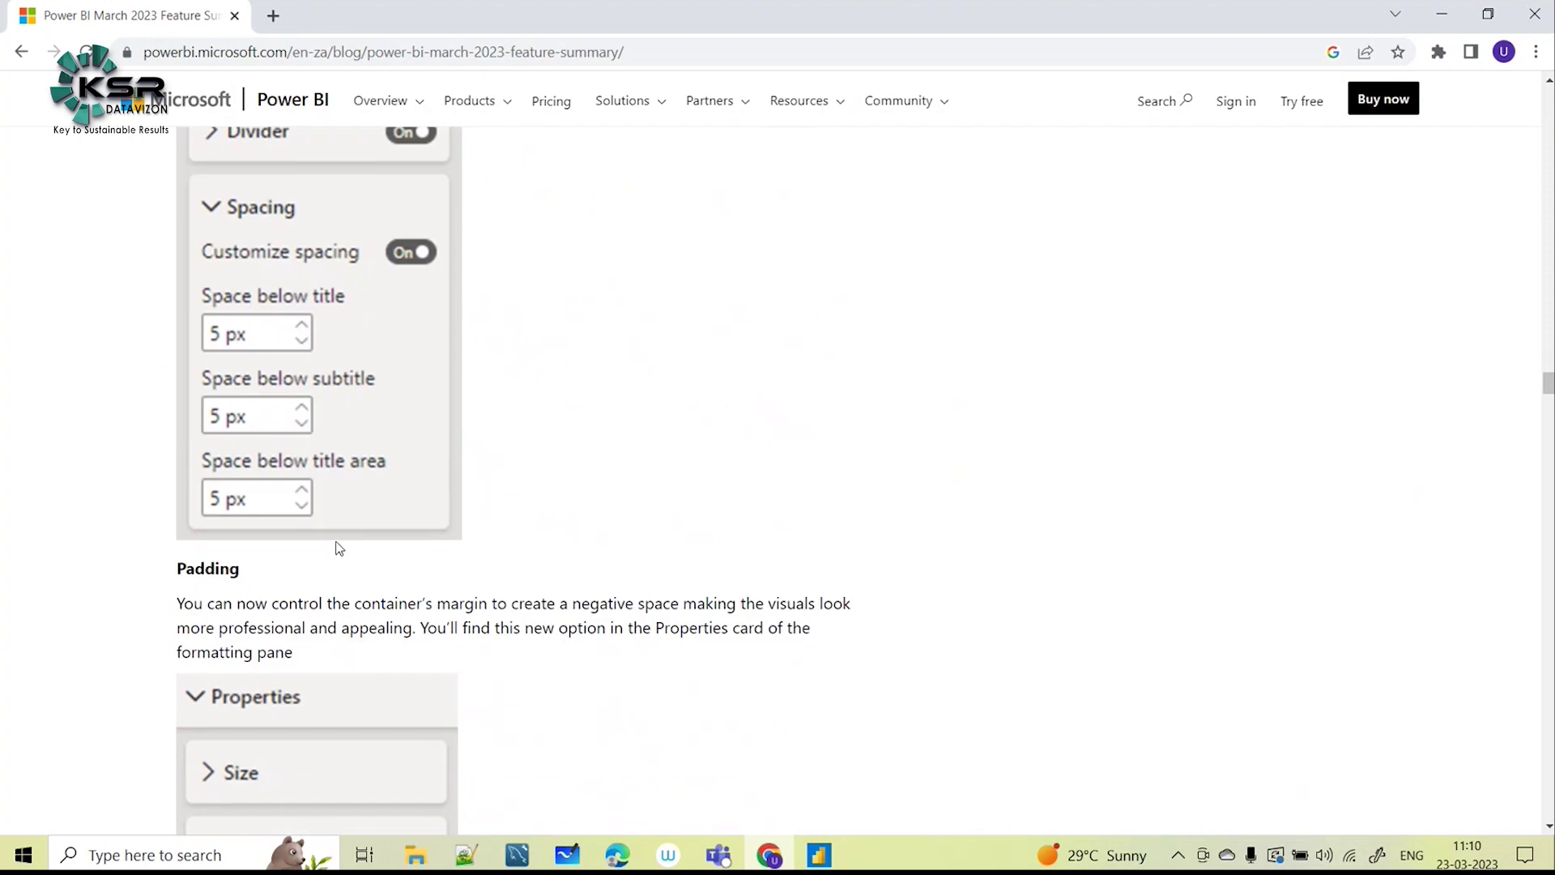
{"action": "scroll", "coordinate": [337, 545], "scroll_direction": "down", "scroll_amount": 5}
{"action": "scroll", "coordinate": [442, 532], "scroll_direction": "down", "scroll_amount": 6}
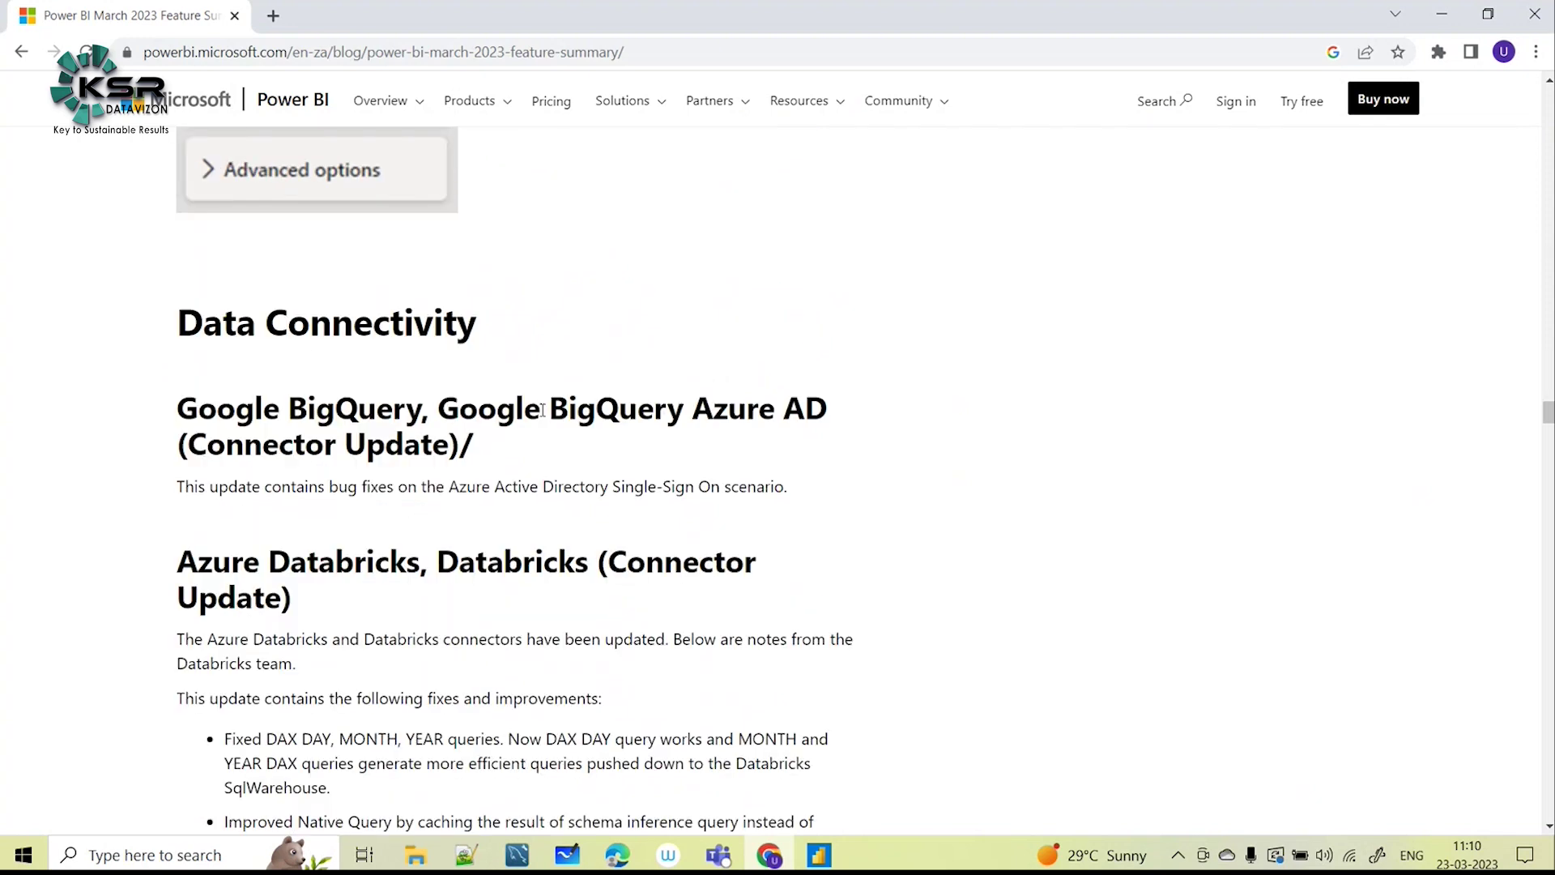
Scroll the blog from Data Connectivity through Visualizations, Drill Down Combo PRO and Gantt Chart to its closing remarks.
{"action": "scroll", "coordinate": [602, 432], "scroll_direction": "down", "scroll_amount": 1}
{"action": "scroll", "coordinate": [574, 531], "scroll_direction": "down", "scroll_amount": 4}
{"action": "scroll", "coordinate": [405, 446], "scroll_direction": "down", "scroll_amount": 1}
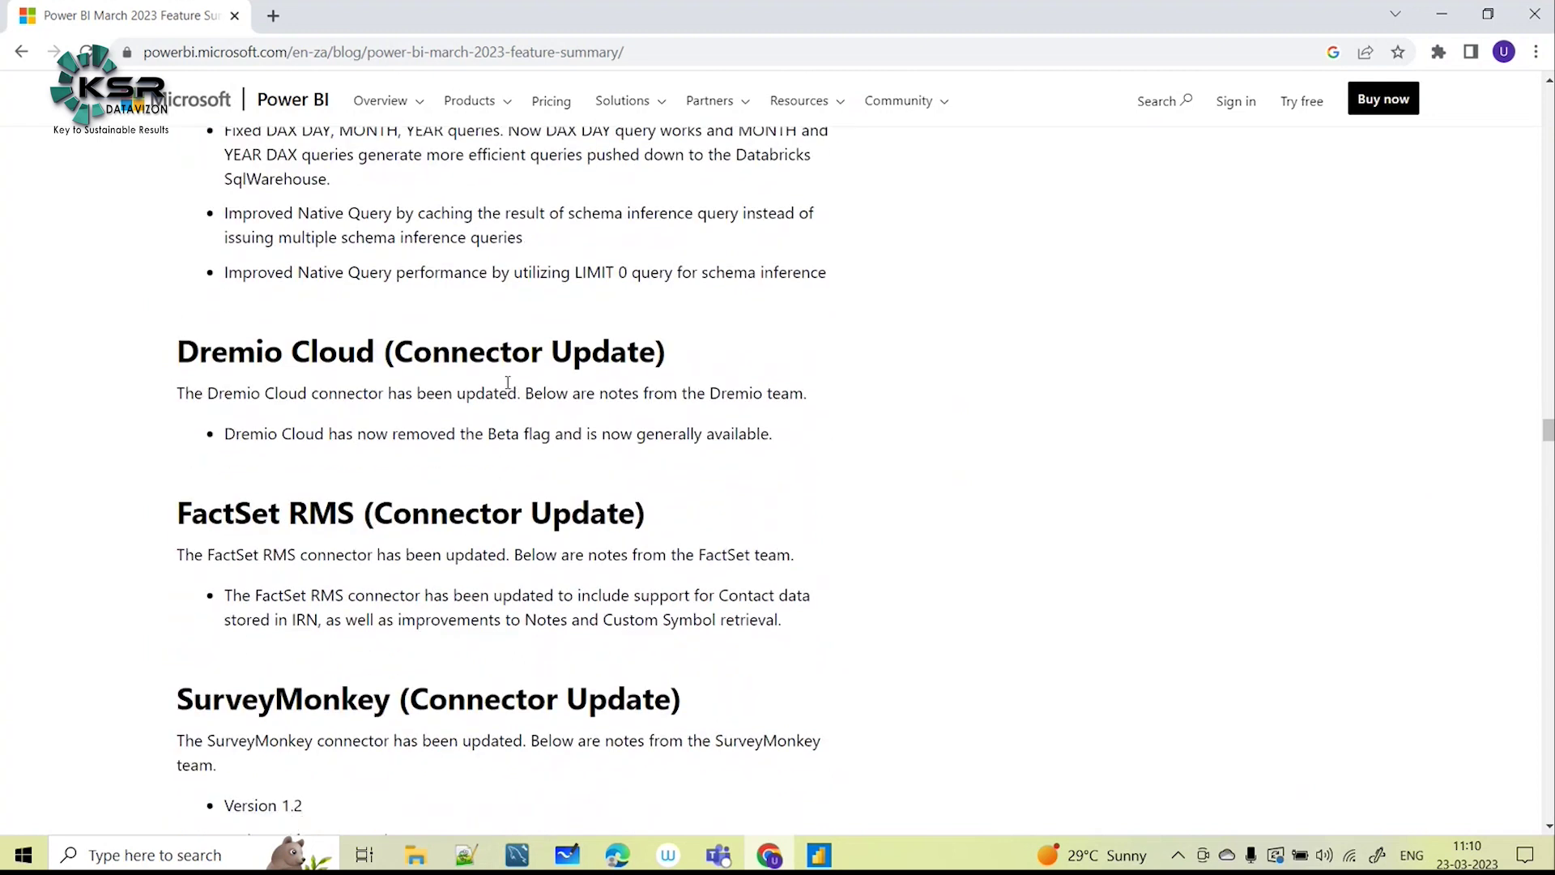
{"action": "scroll", "coordinate": [494, 400], "scroll_direction": "up", "scroll_amount": 4}
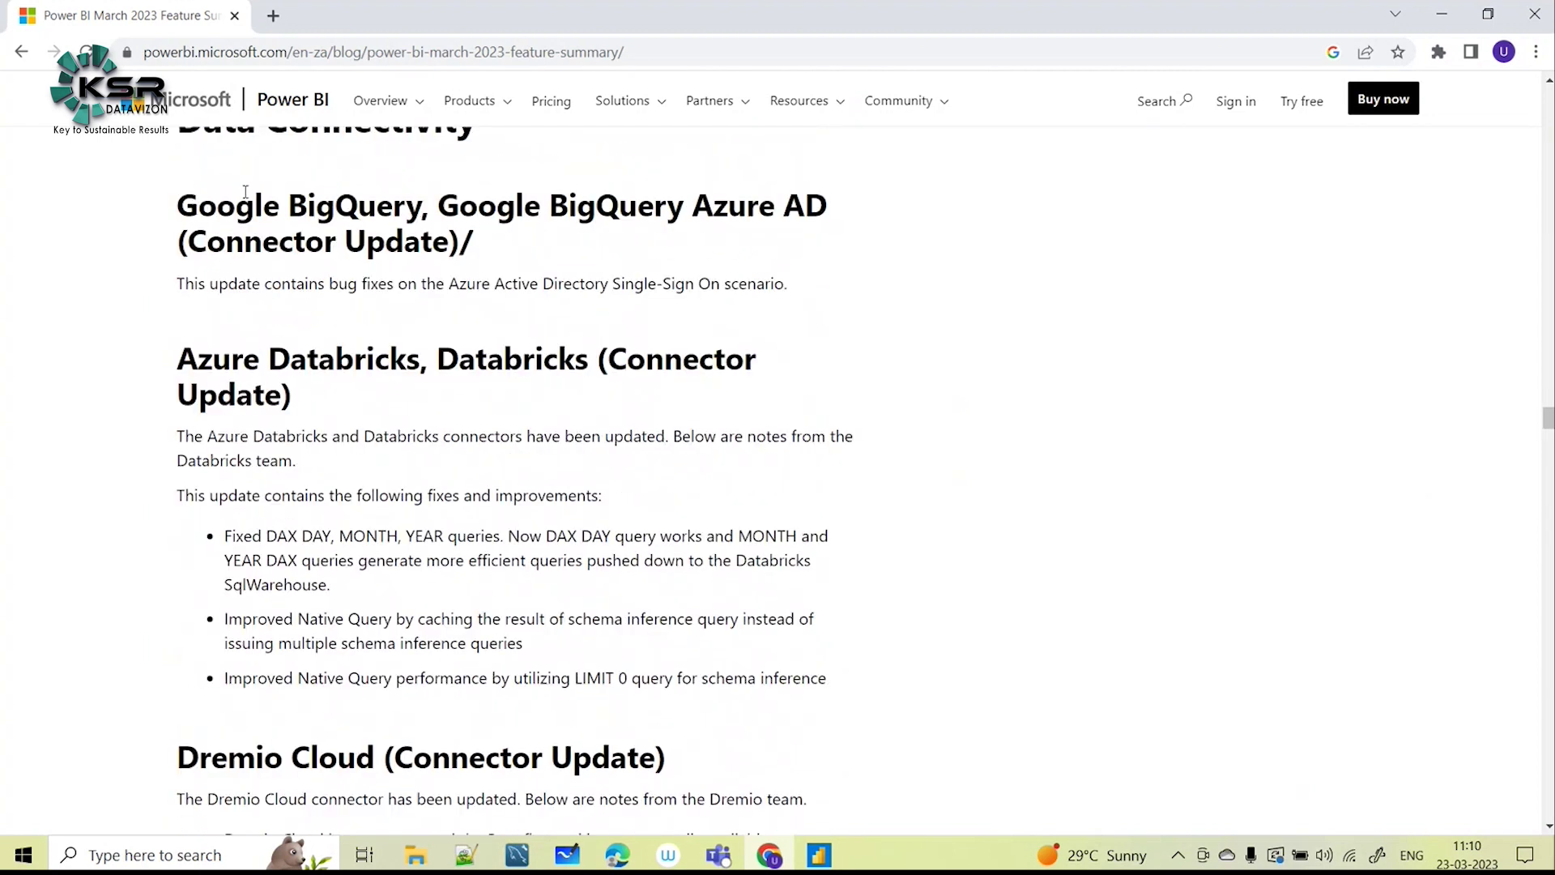
{"action": "scroll", "coordinate": [437, 405], "scroll_direction": "down", "scroll_amount": 1}
{"action": "scroll", "coordinate": [429, 494], "scroll_direction": "down", "scroll_amount": 3}
{"action": "scroll", "coordinate": [364, 633], "scroll_direction": "down", "scroll_amount": 1}
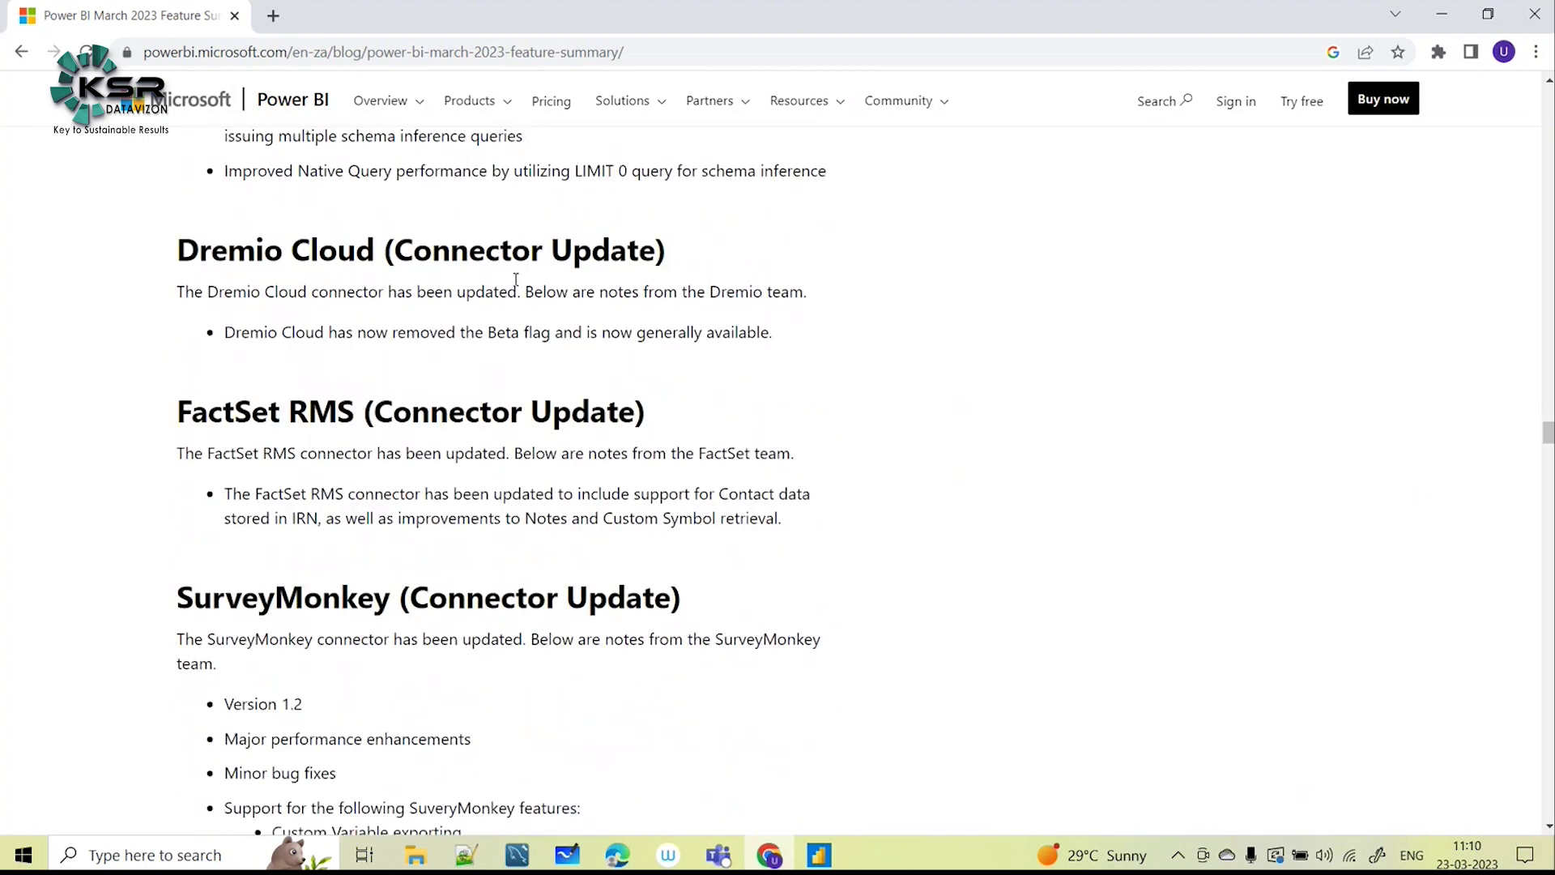
{"action": "scroll", "coordinate": [502, 569], "scroll_direction": "down", "scroll_amount": 7}
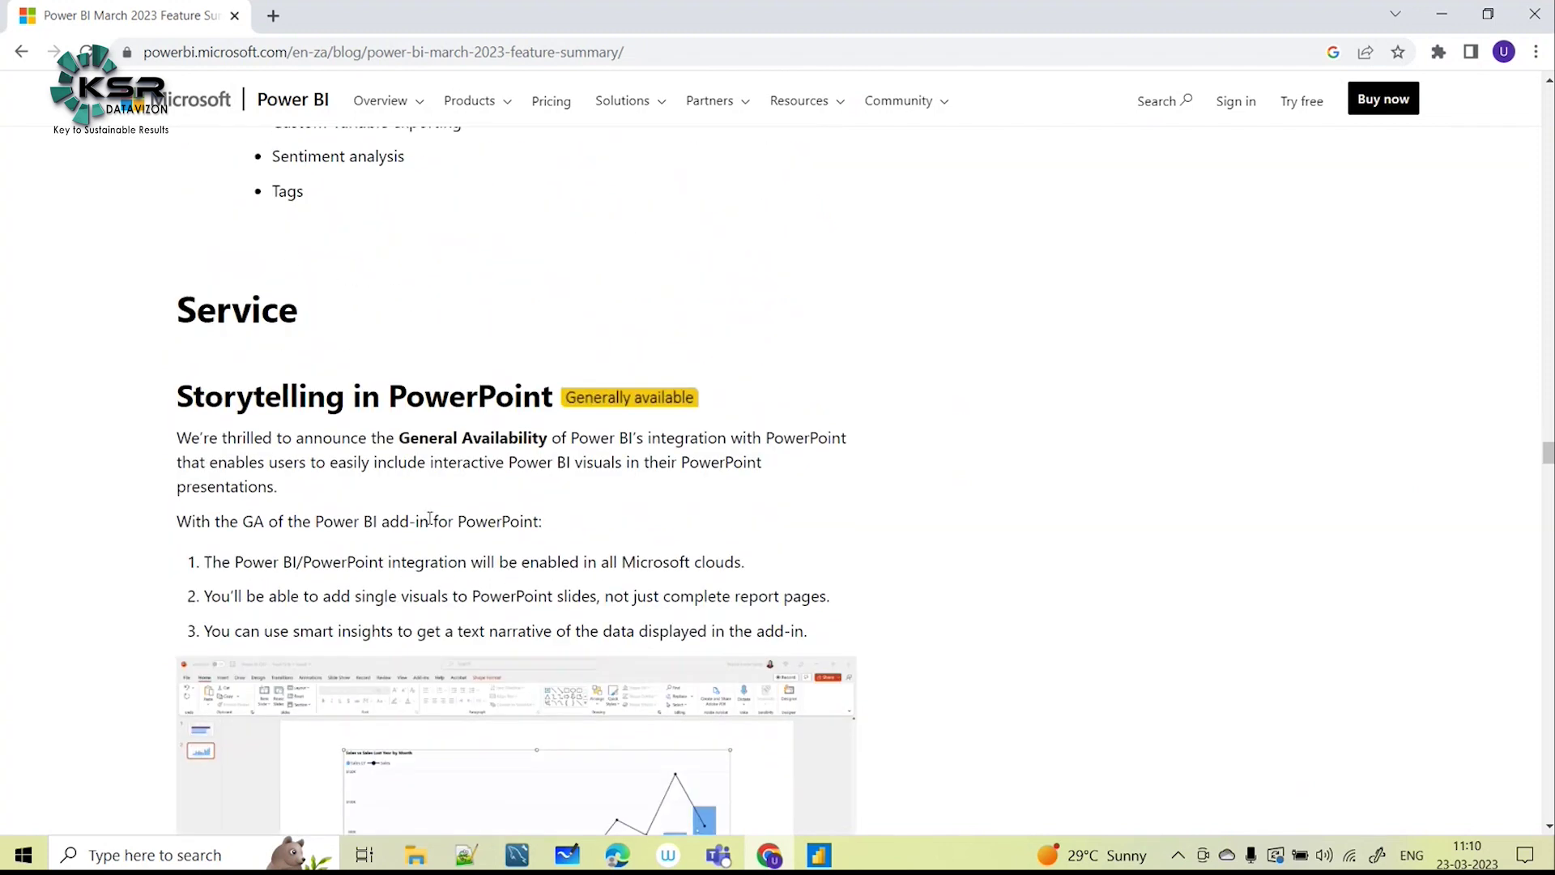
{"action": "scroll", "coordinate": [312, 379], "scroll_direction": "down", "scroll_amount": 1}
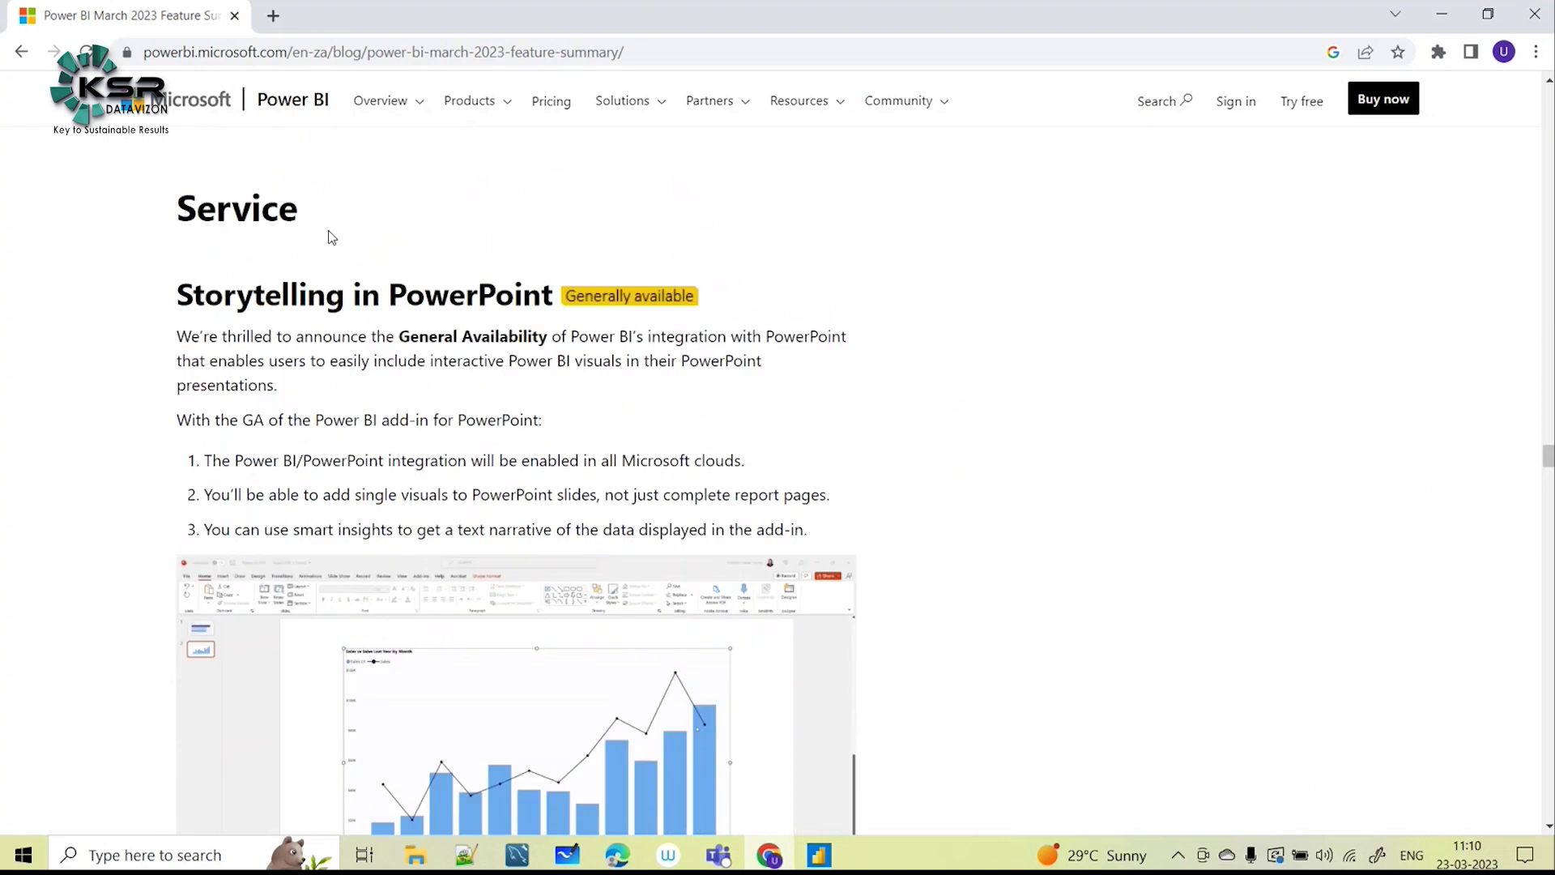
{"action": "scroll", "coordinate": [531, 474], "scroll_direction": "down", "scroll_amount": 2}
{"action": "scroll", "coordinate": [541, 405], "scroll_direction": "up", "scroll_amount": 1}
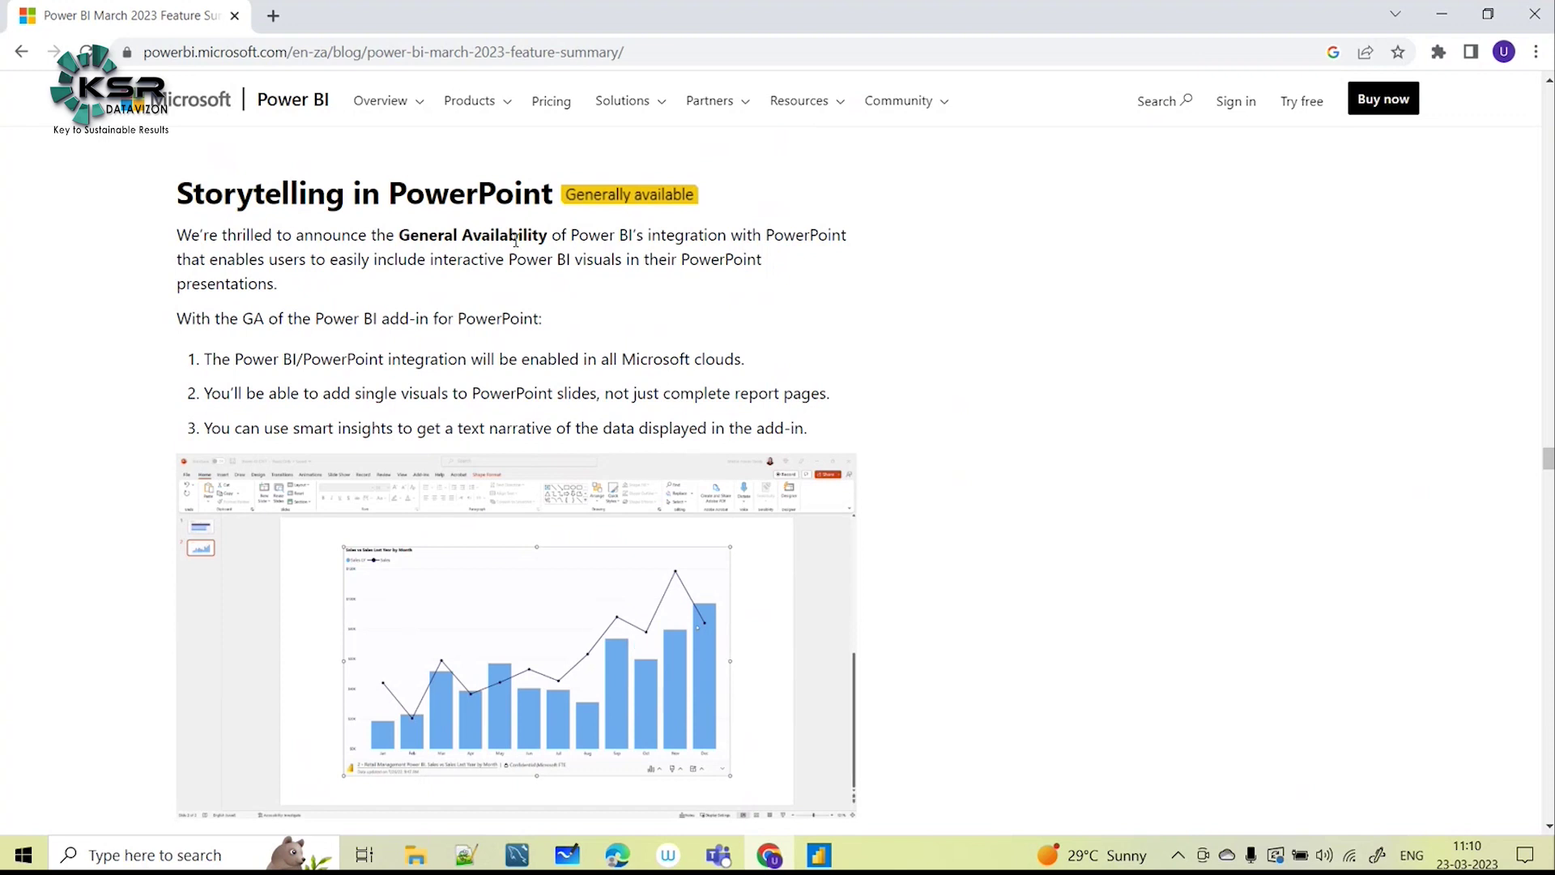
{"action": "scroll", "coordinate": [429, 405], "scroll_direction": "down", "scroll_amount": 5}
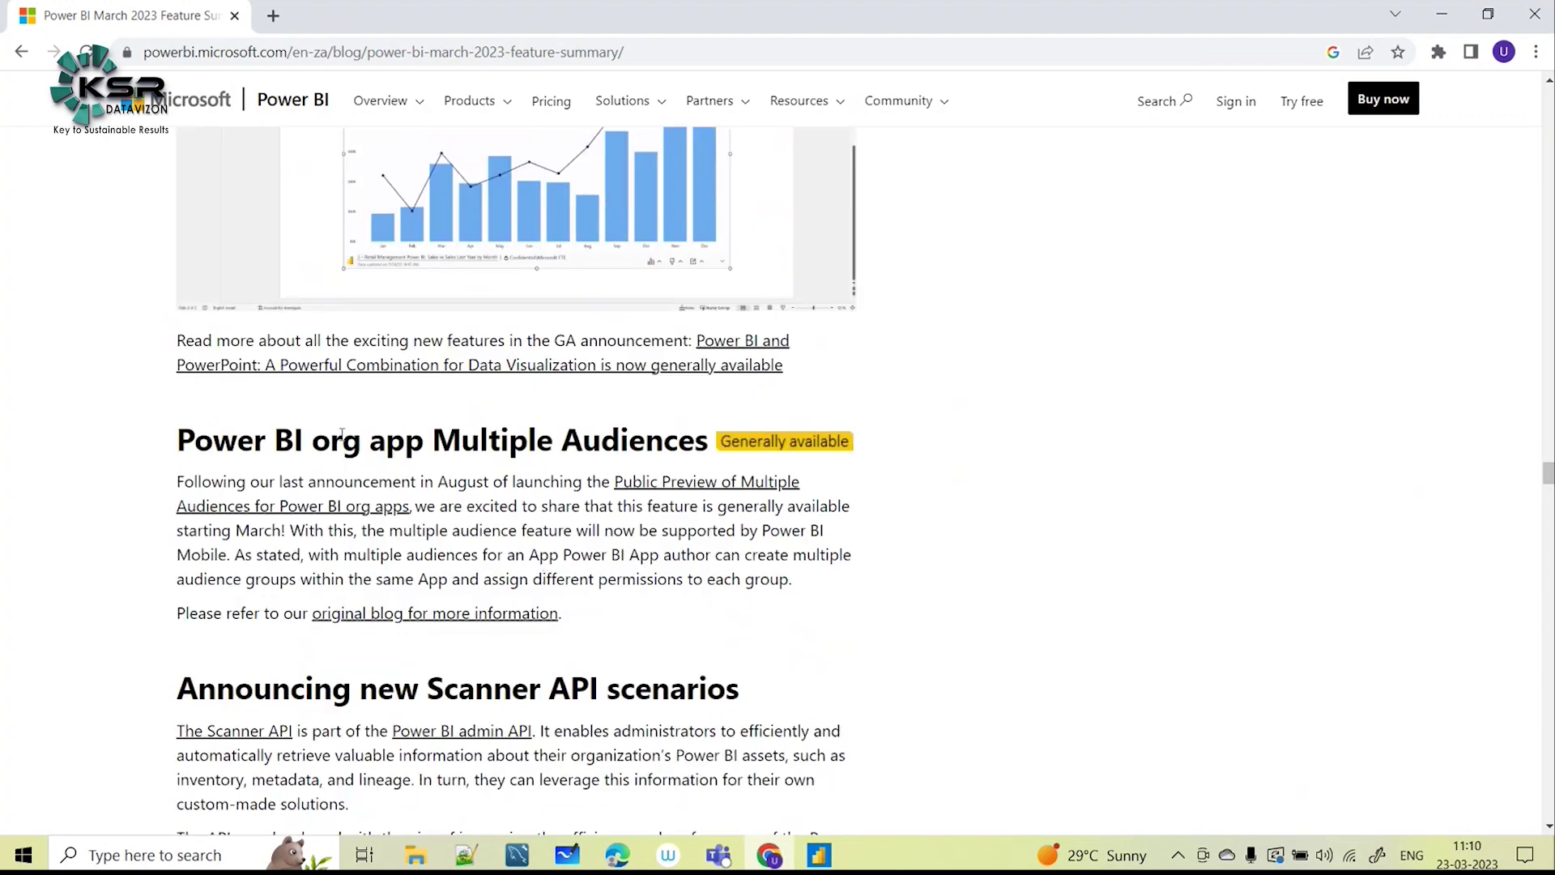
{"action": "scroll", "coordinate": [335, 562], "scroll_direction": "down", "scroll_amount": 3}
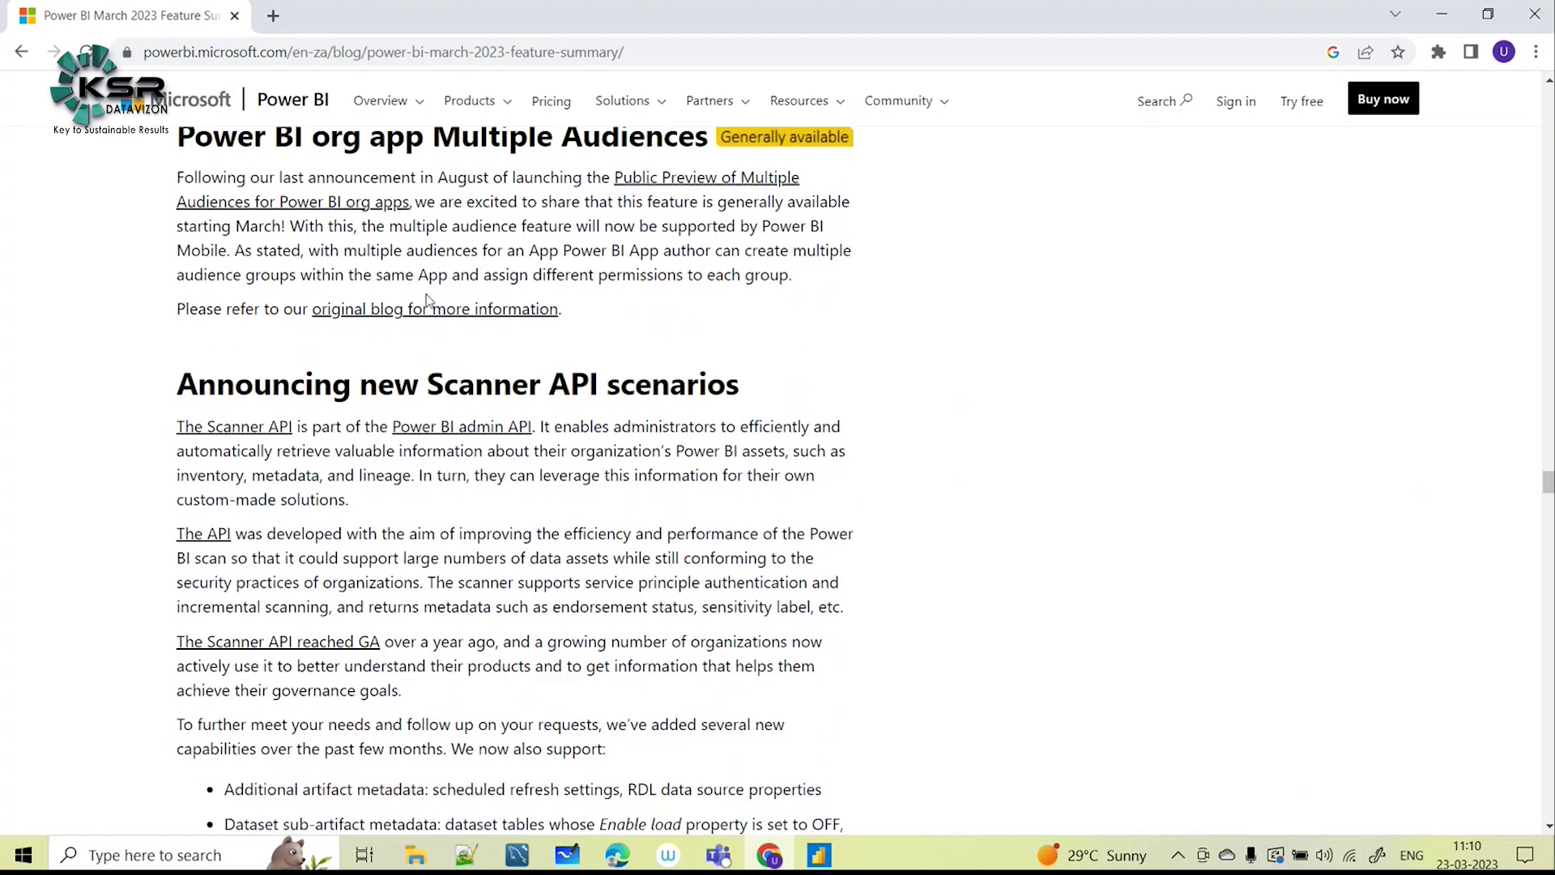
{"action": "scroll", "coordinate": [274, 228], "scroll_direction": "up", "scroll_amount": 1}
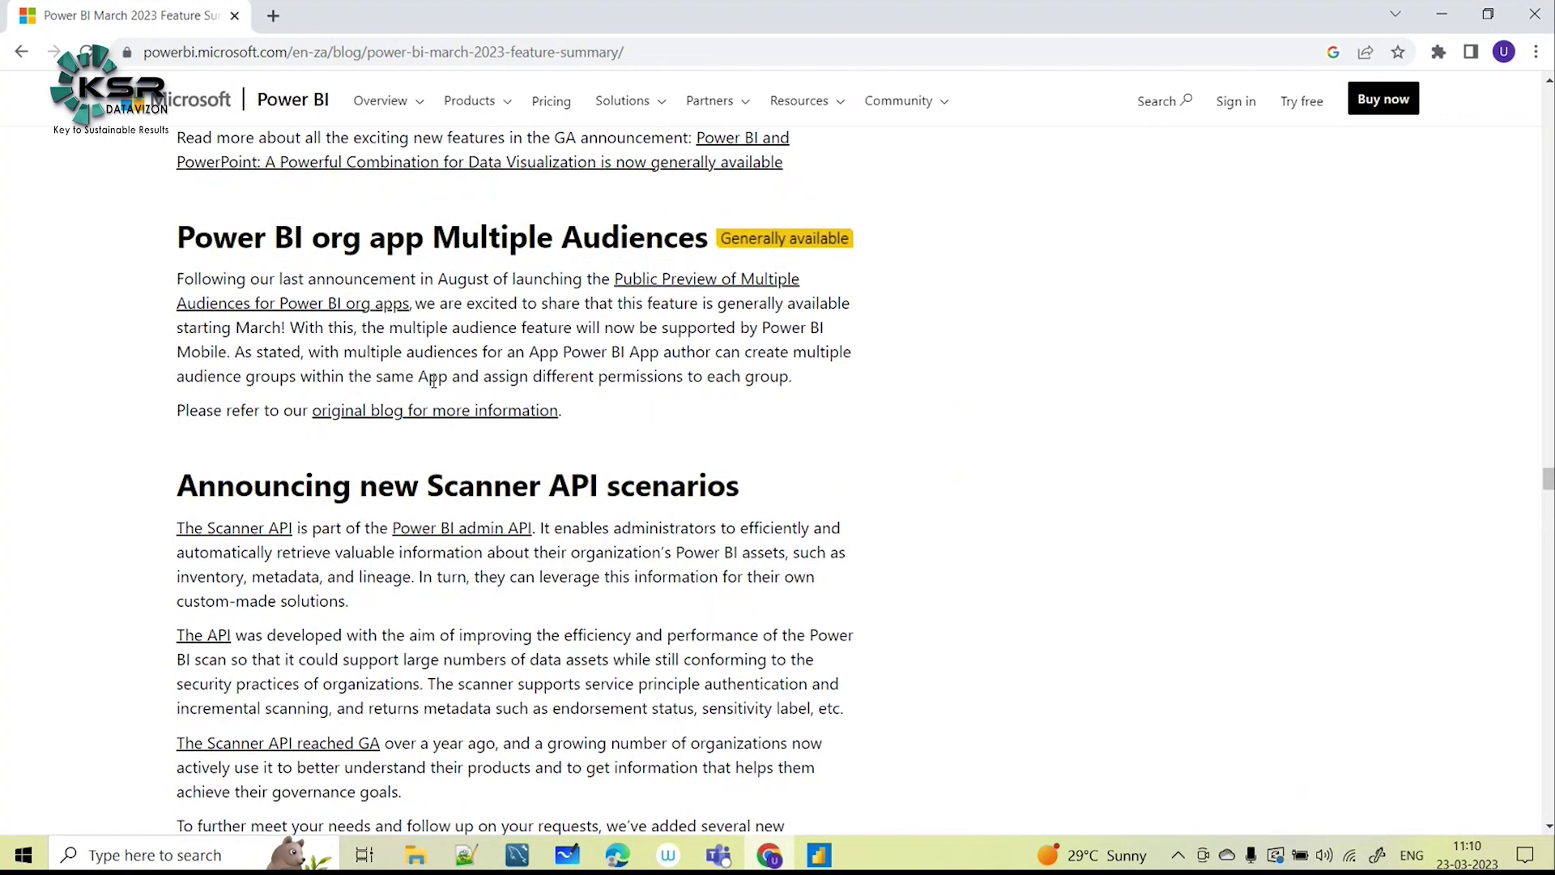
{"action": "scroll", "coordinate": [486, 348], "scroll_direction": "down", "scroll_amount": 2}
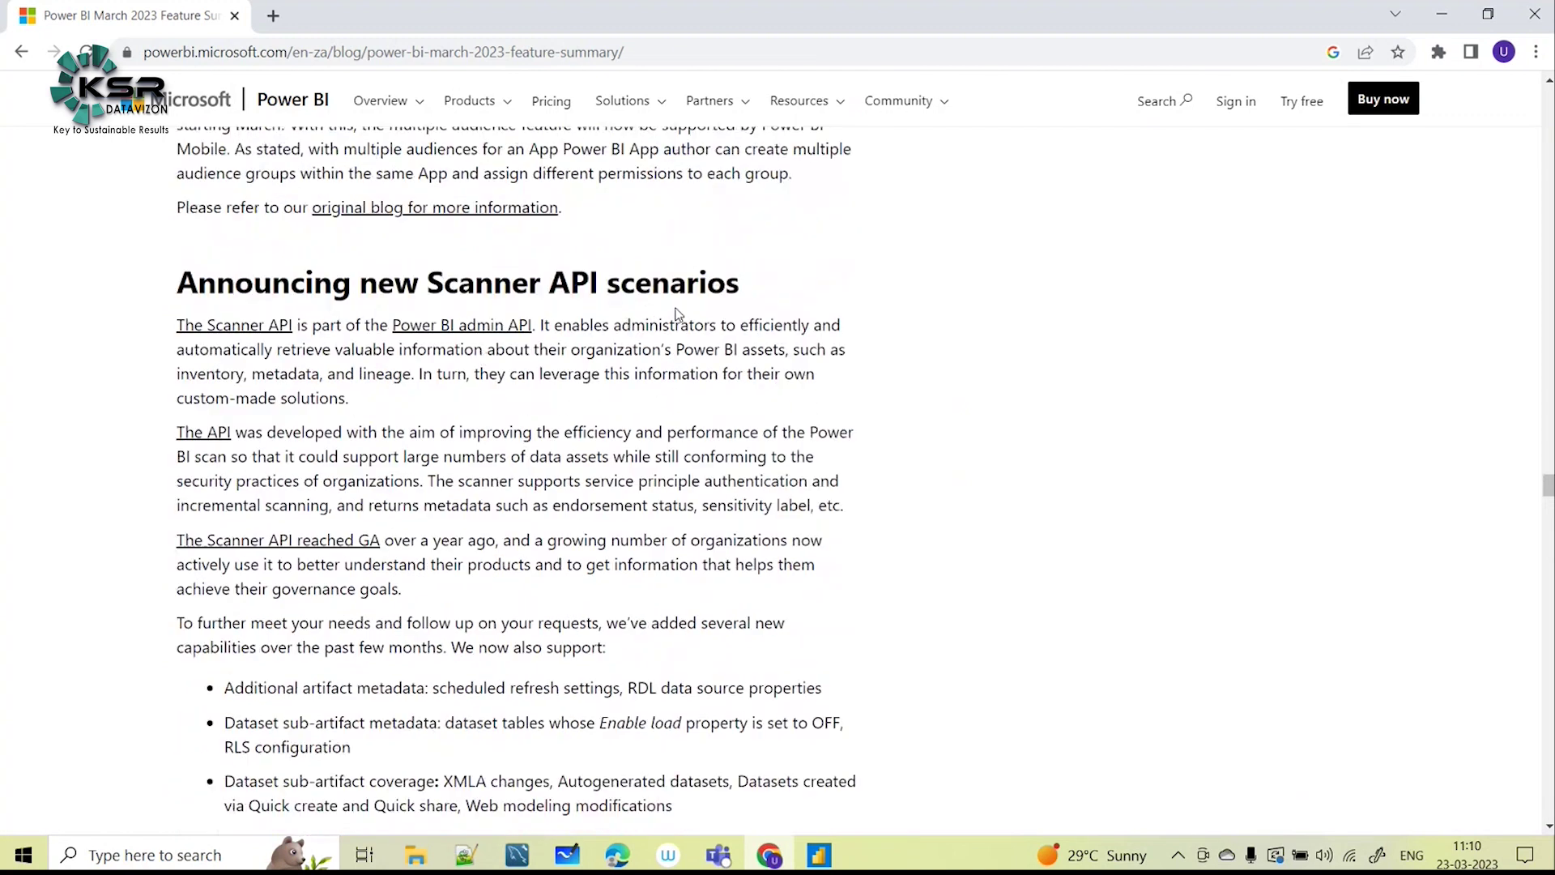
{"action": "scroll", "coordinate": [680, 340], "scroll_direction": "down", "scroll_amount": 12}
{"action": "scroll", "coordinate": [477, 503], "scroll_direction": "down", "scroll_amount": 4}
{"action": "scroll", "coordinate": [477, 503], "scroll_direction": "down", "scroll_amount": 12}
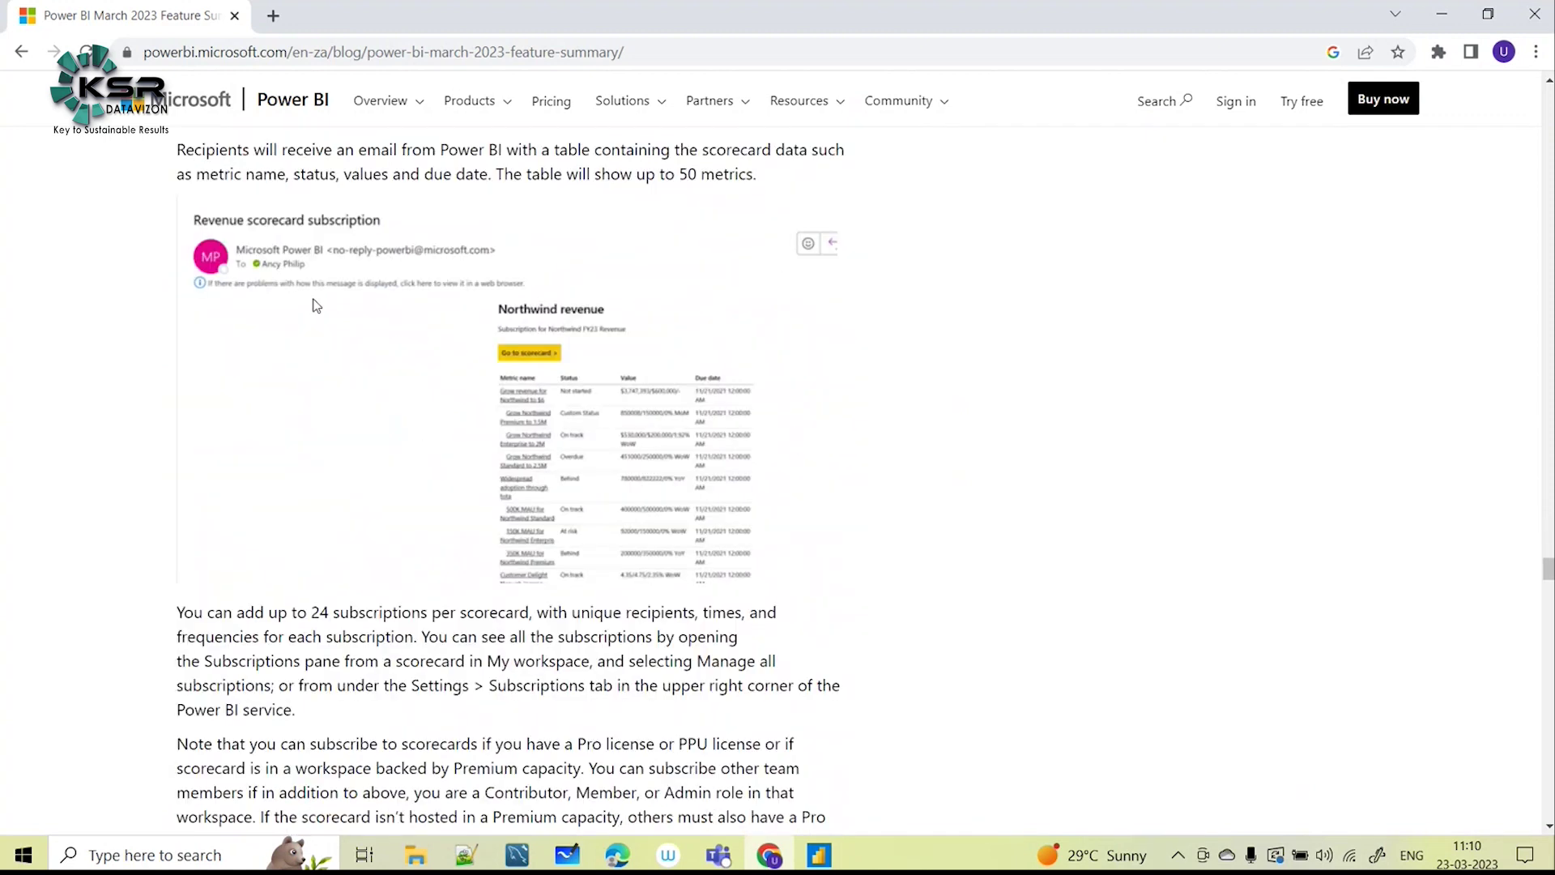
{"action": "scroll", "coordinate": [202, 349], "scroll_direction": "up", "scroll_amount": 1}
{"action": "scroll", "coordinate": [541, 552], "scroll_direction": "down", "scroll_amount": 6}
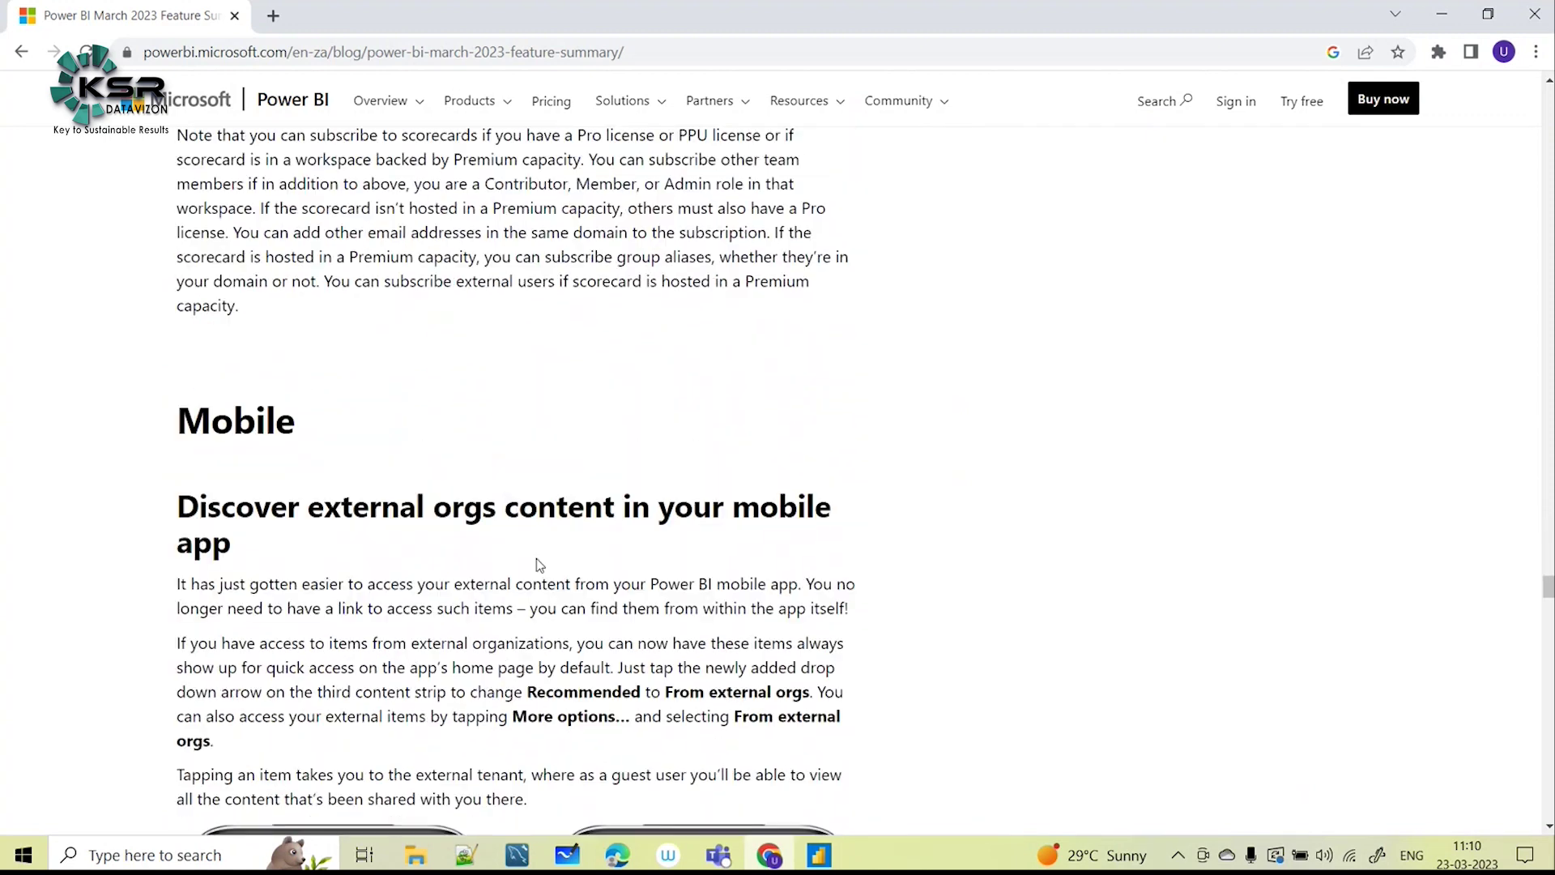
{"action": "scroll", "coordinate": [541, 554], "scroll_direction": "down", "scroll_amount": 3}
{"action": "scroll", "coordinate": [541, 557], "scroll_direction": "down", "scroll_amount": 4}
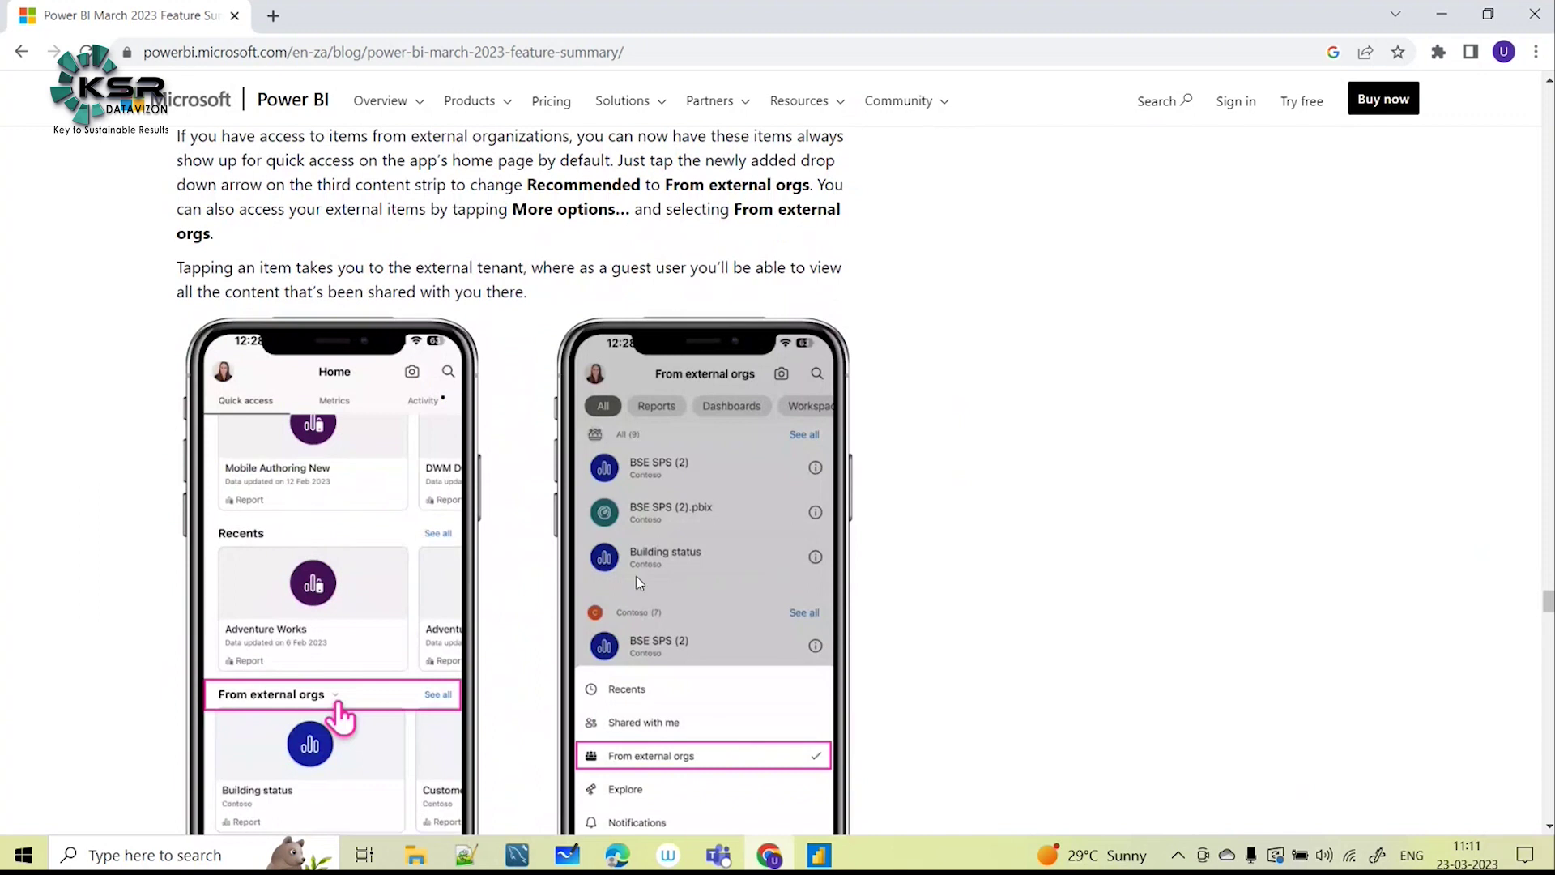
{"action": "scroll", "coordinate": [645, 580], "scroll_direction": "down", "scroll_amount": 13}
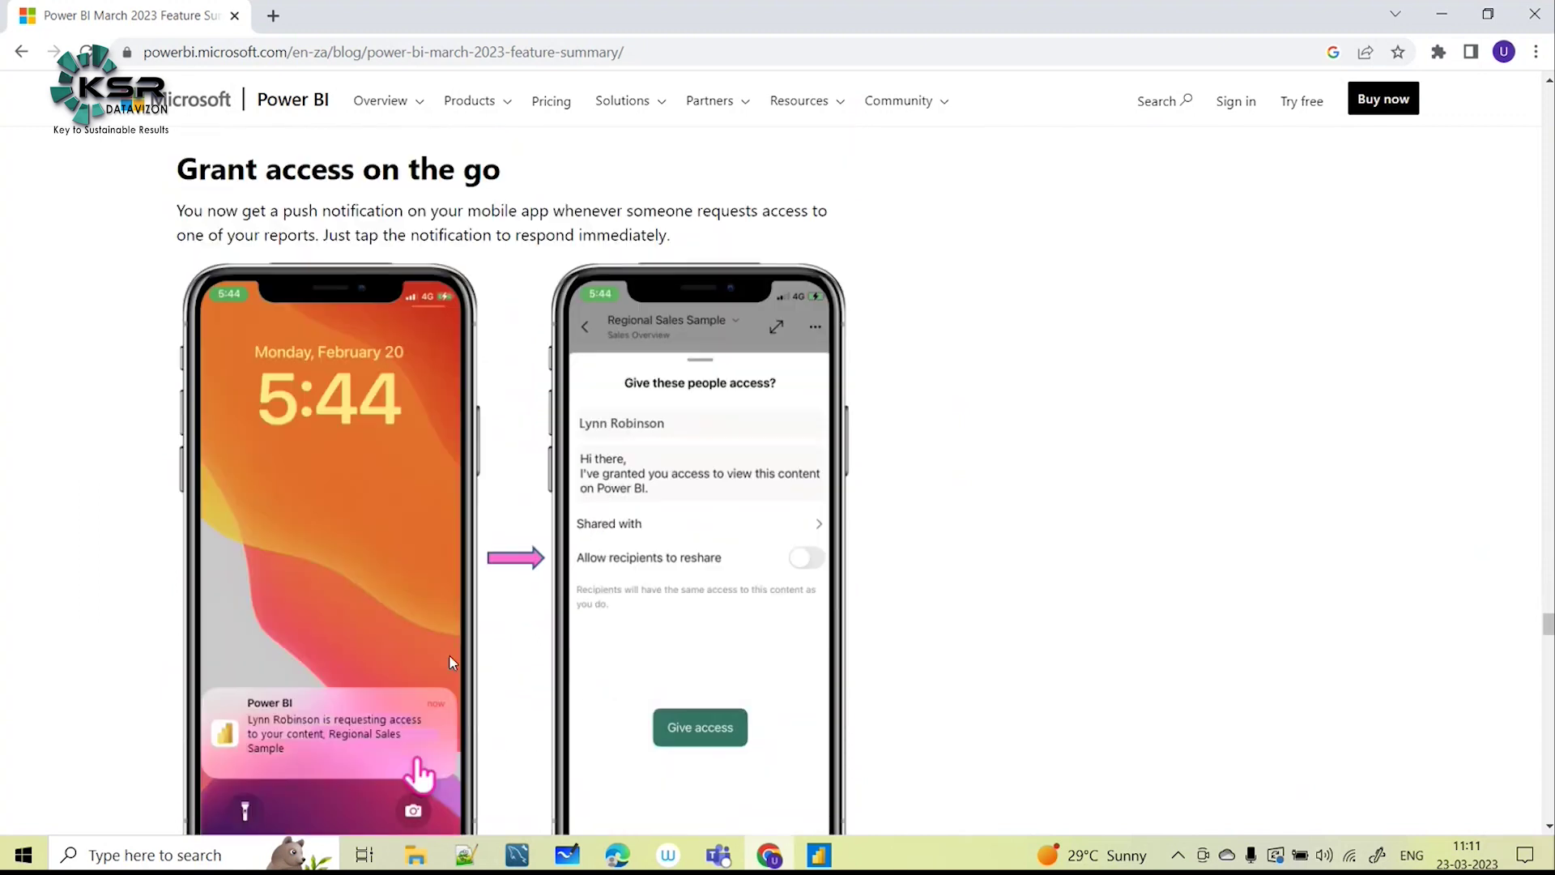
{"action": "scroll", "coordinate": [648, 496], "scroll_direction": "down", "scroll_amount": 3}
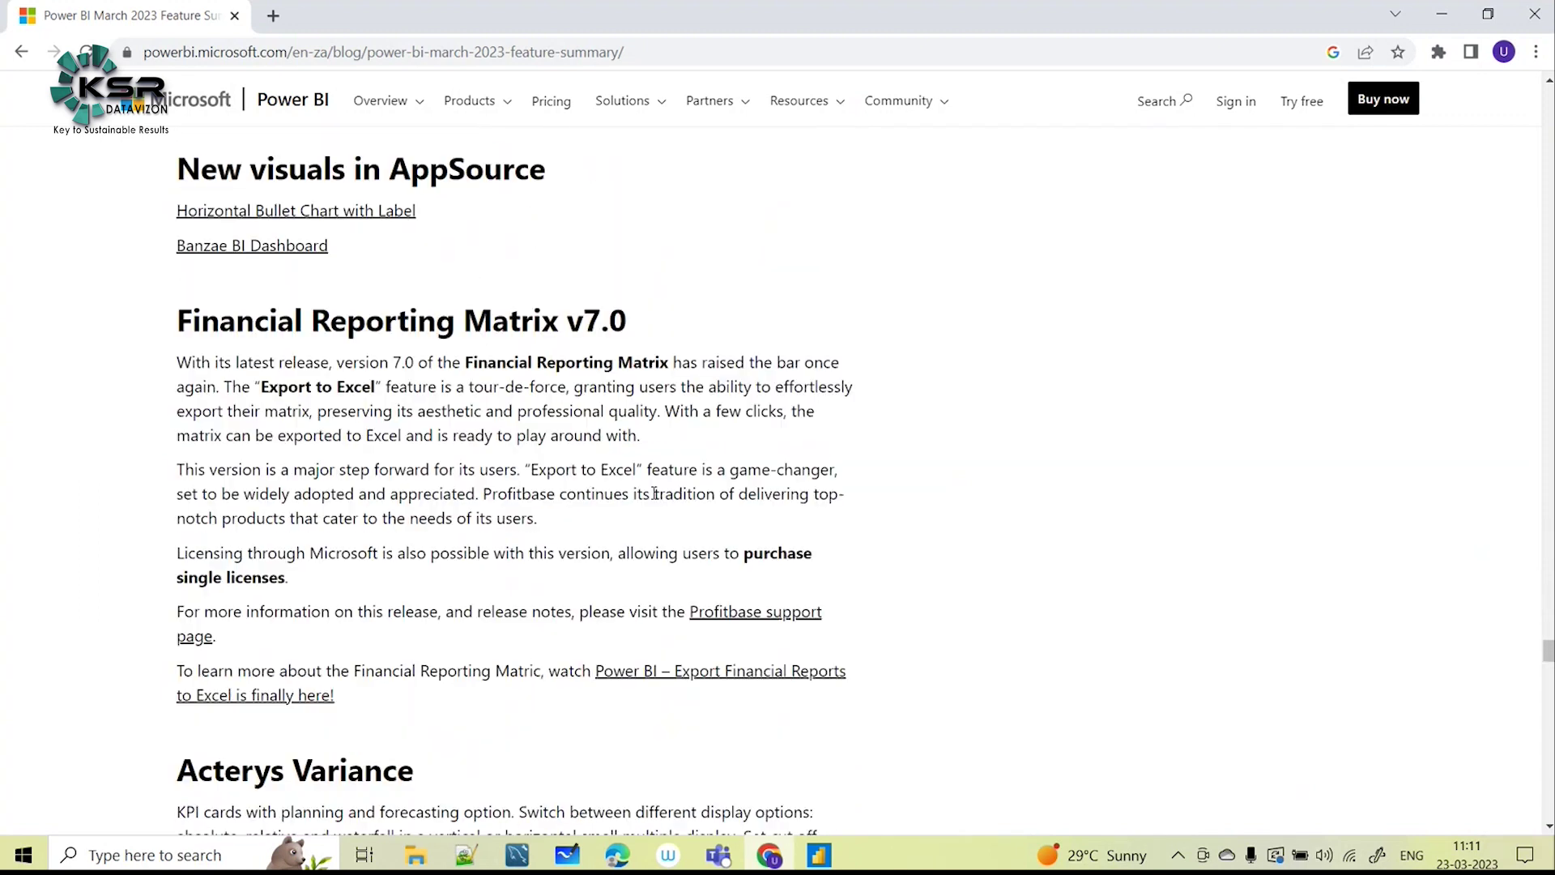
{"action": "scroll", "coordinate": [272, 293], "scroll_direction": "up", "scroll_amount": 1}
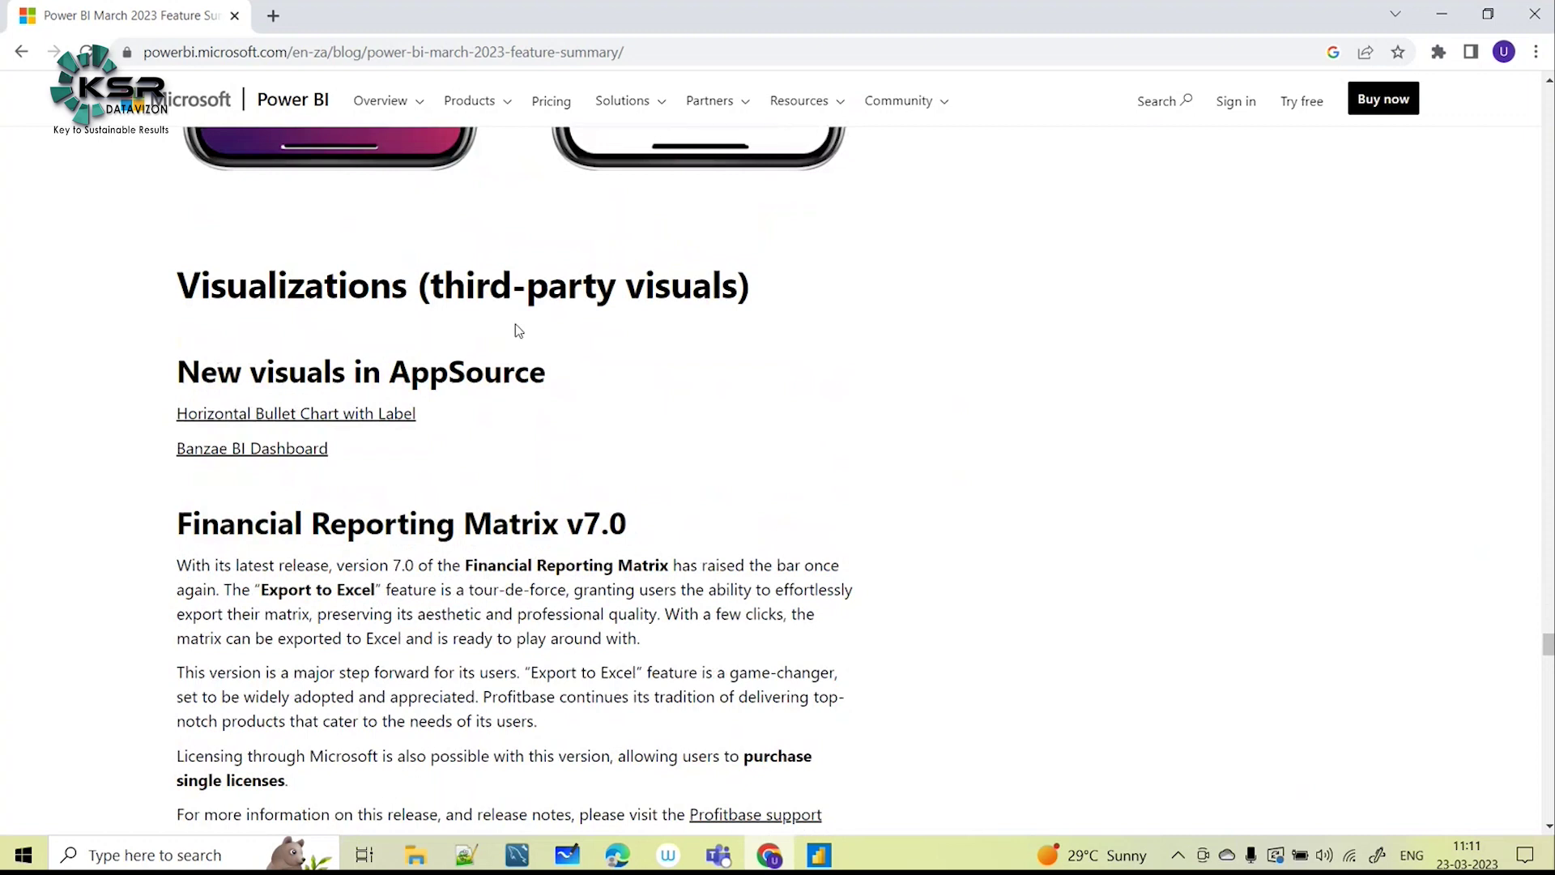
{"action": "scroll", "coordinate": [581, 432], "scroll_direction": "down", "scroll_amount": 6}
{"action": "scroll", "coordinate": [589, 531], "scroll_direction": "down", "scroll_amount": 9}
{"action": "scroll", "coordinate": [769, 425], "scroll_direction": "down", "scroll_amount": 4}
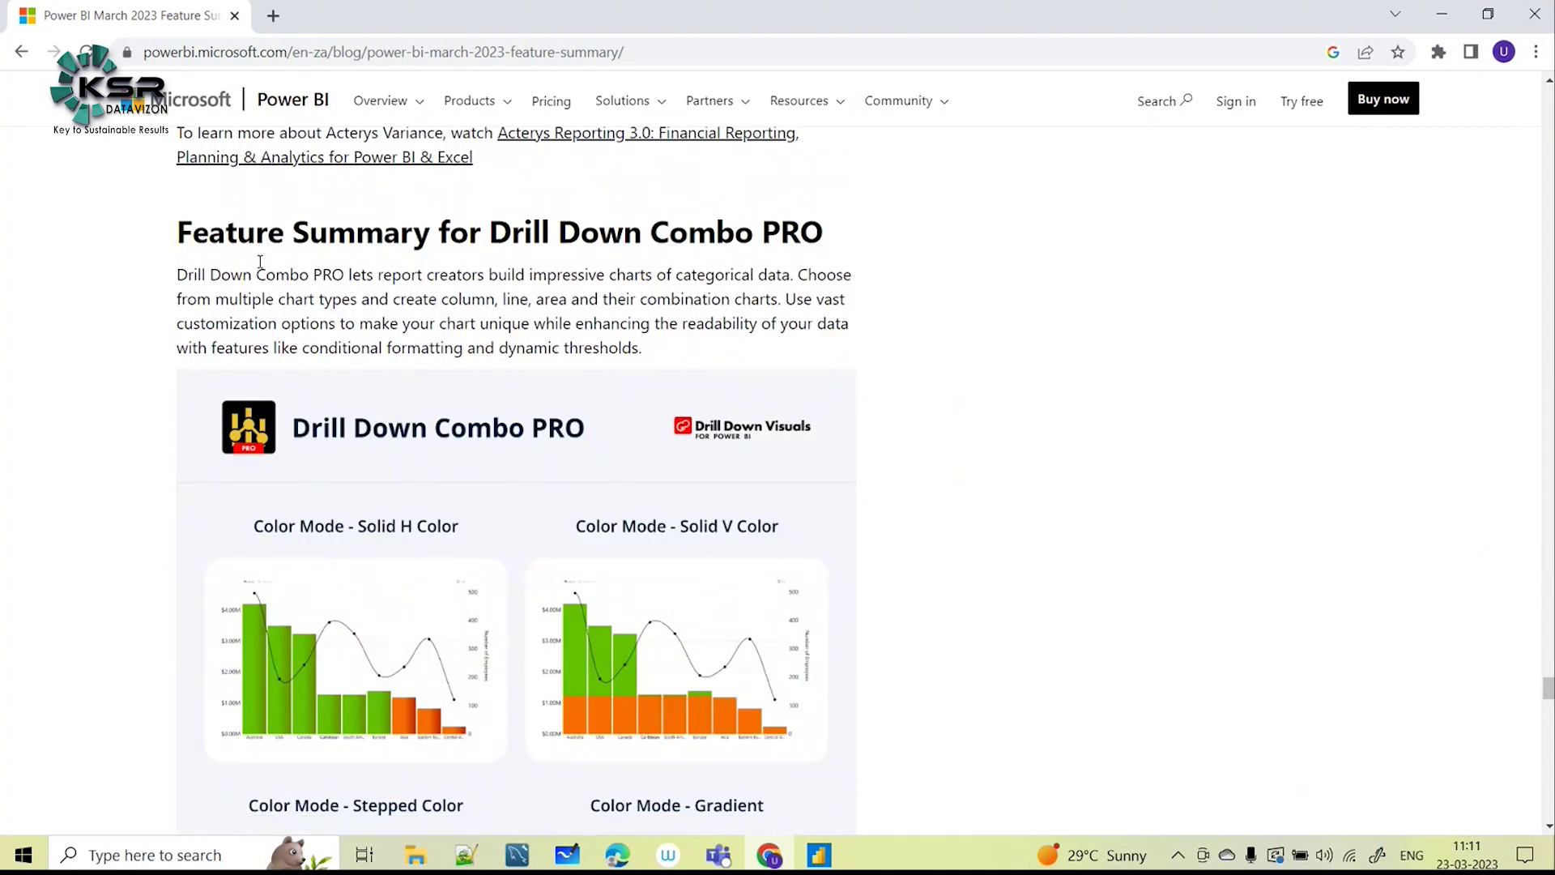
{"action": "scroll", "coordinate": [642, 556], "scroll_direction": "down", "scroll_amount": 20}
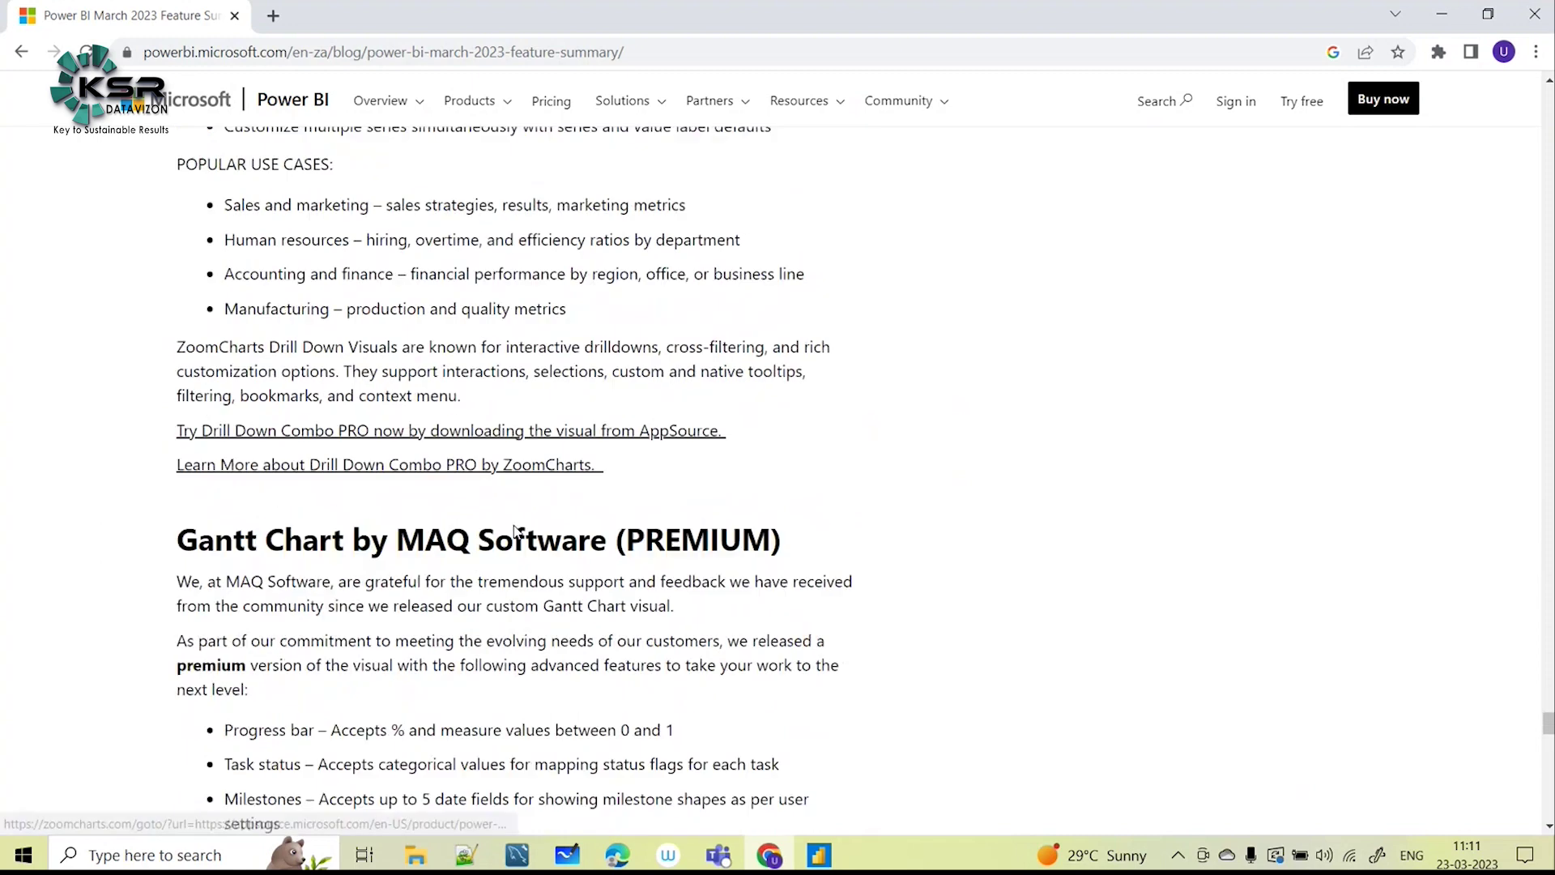
{"action": "scroll", "coordinate": [600, 541], "scroll_direction": "down", "scroll_amount": 9}
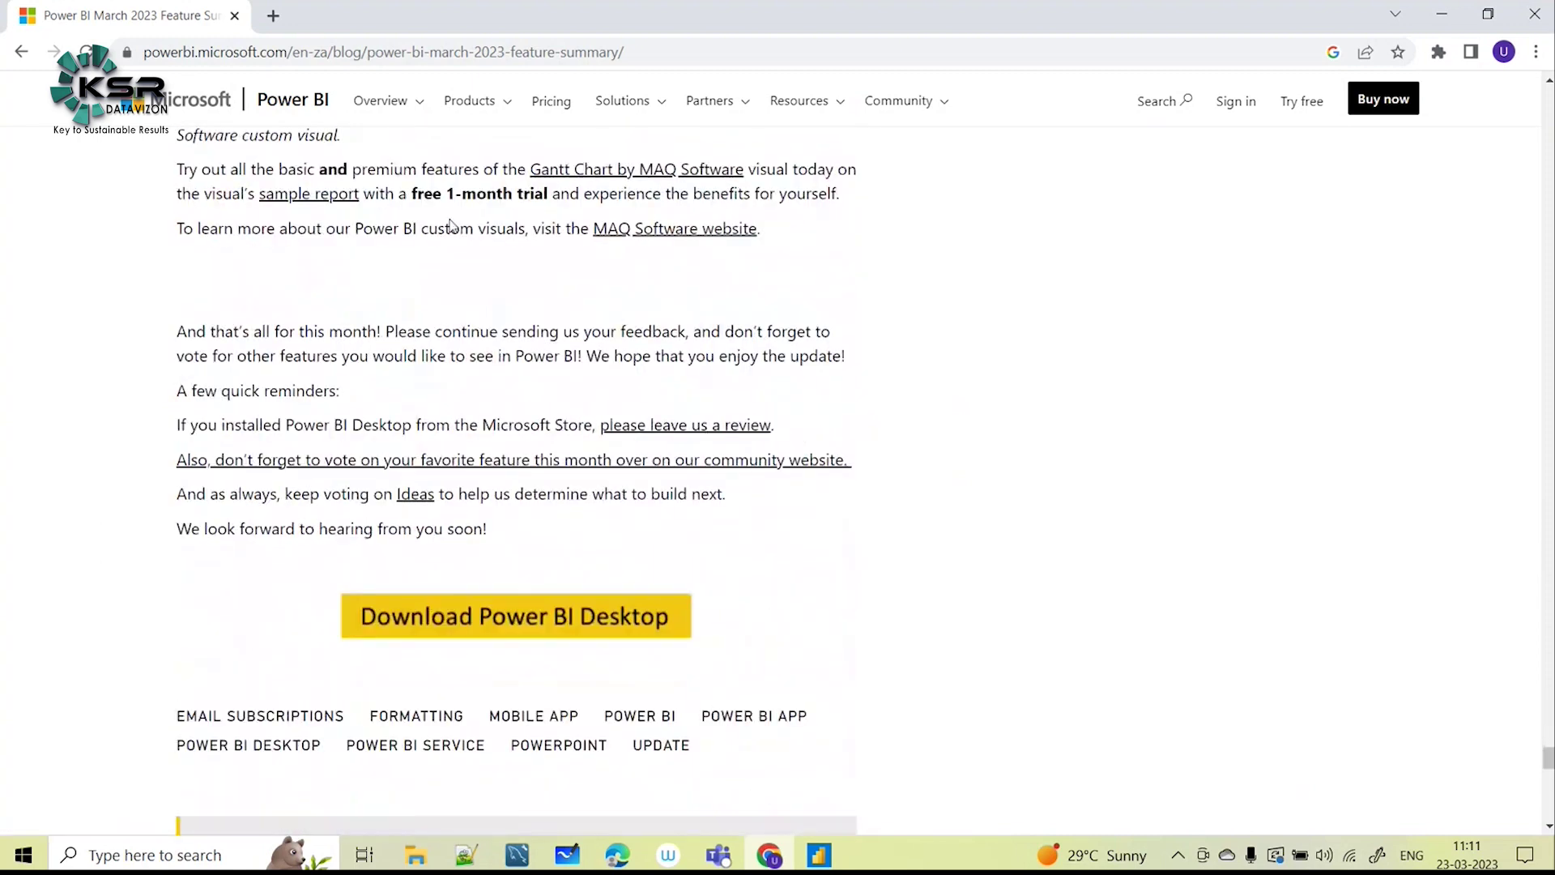
{"action": "scroll", "coordinate": [453, 226], "scroll_direction": "up", "scroll_amount": 4}
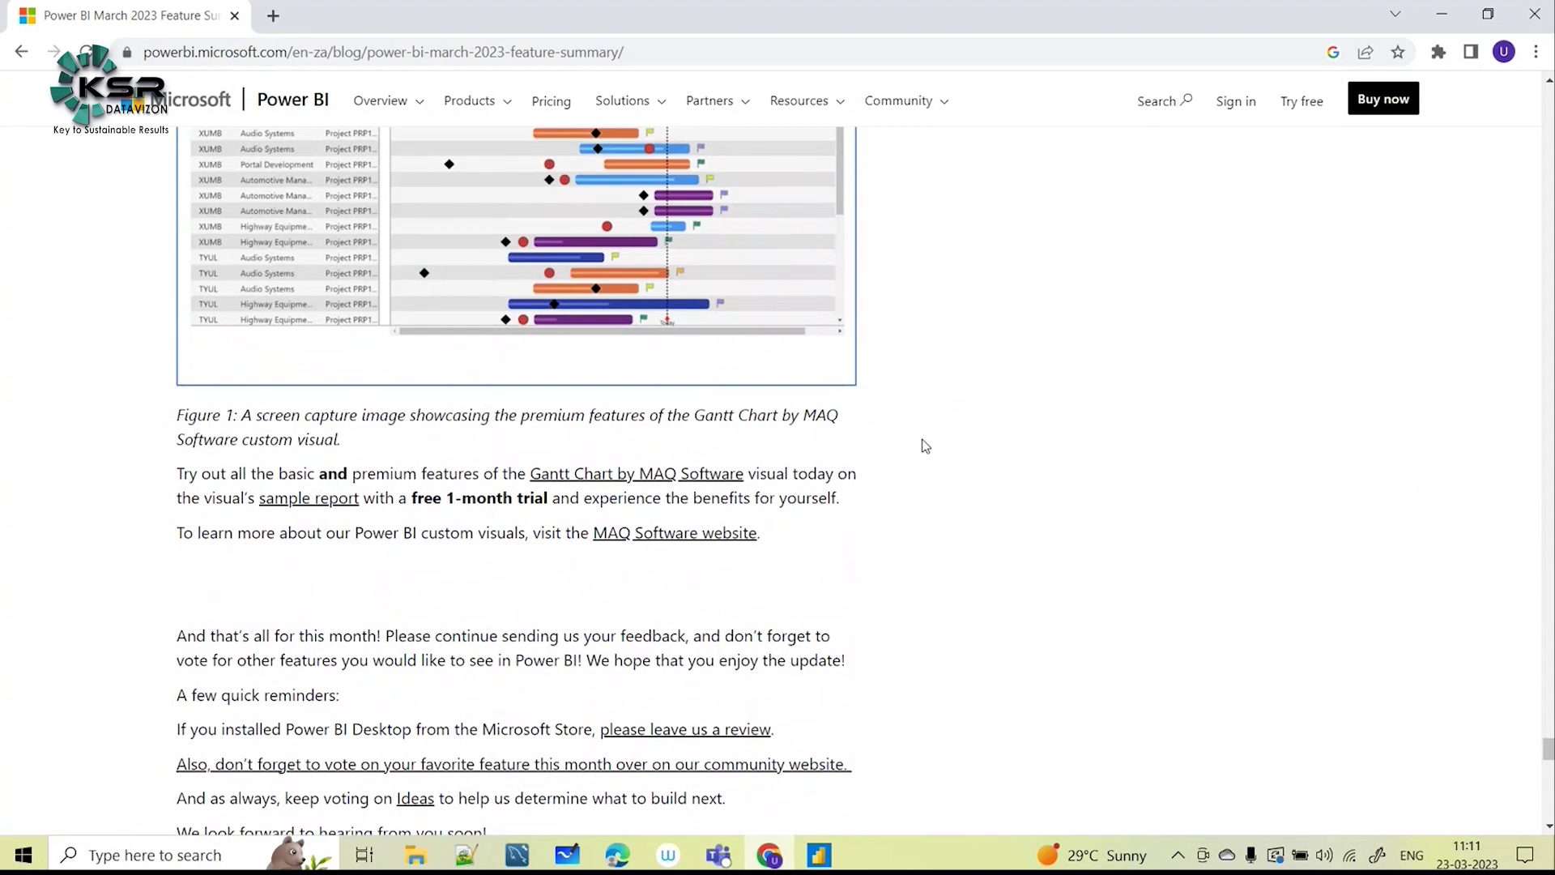
Back in the Naaptol report, browse the full Visualizations gallery of visual types, then close it.
{"action": "left_click", "coordinate": [830, 861]}
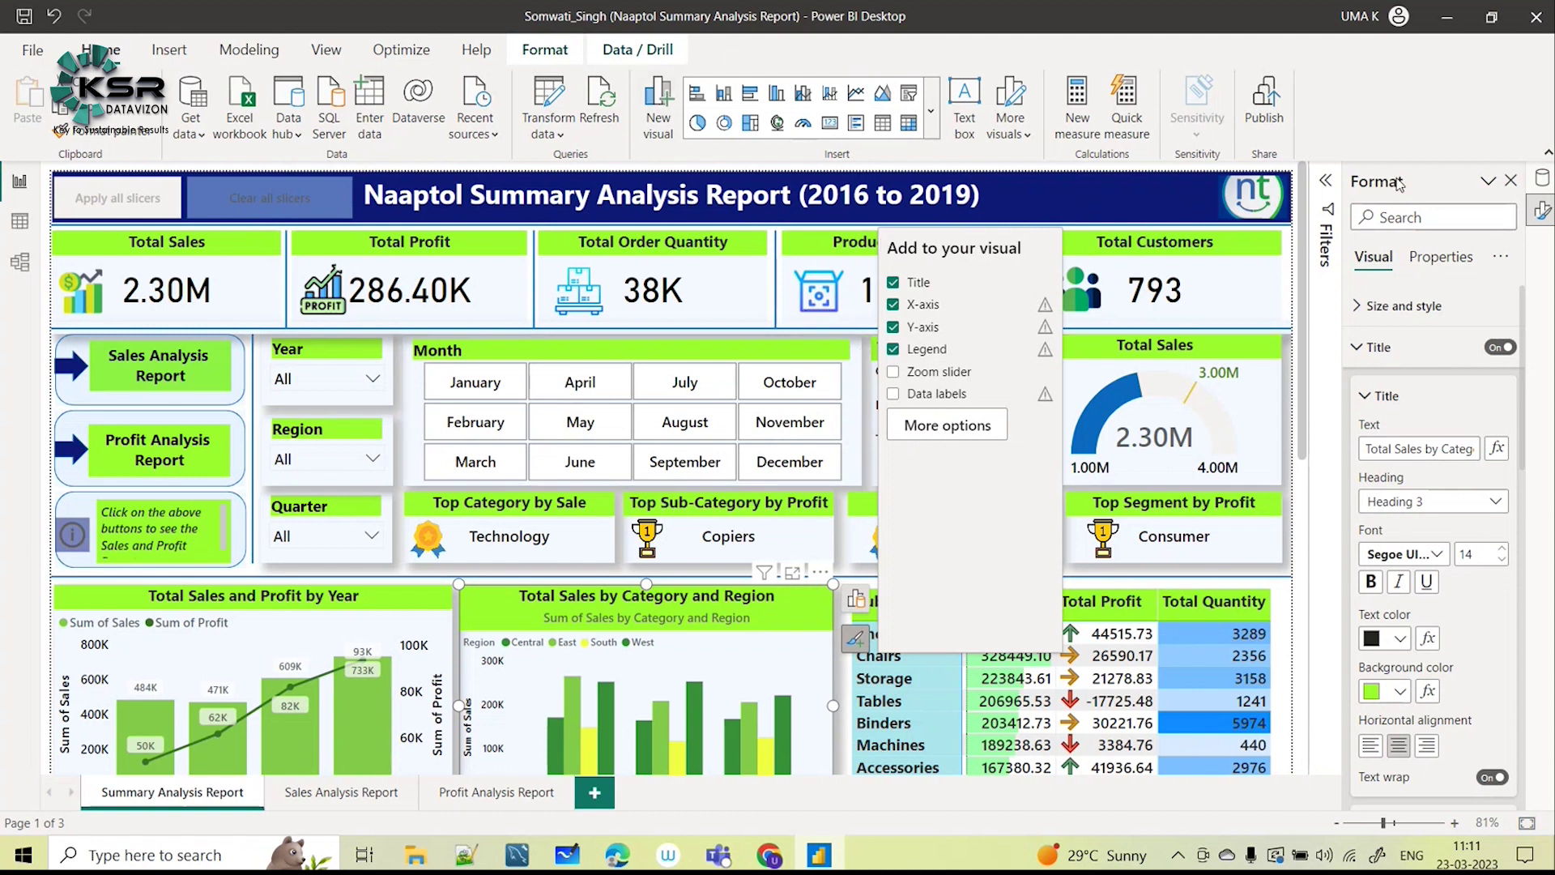
{"action": "left_click", "coordinate": [933, 129]}
{"action": "scroll", "coordinate": [821, 526], "scroll_direction": "down", "scroll_amount": 3}
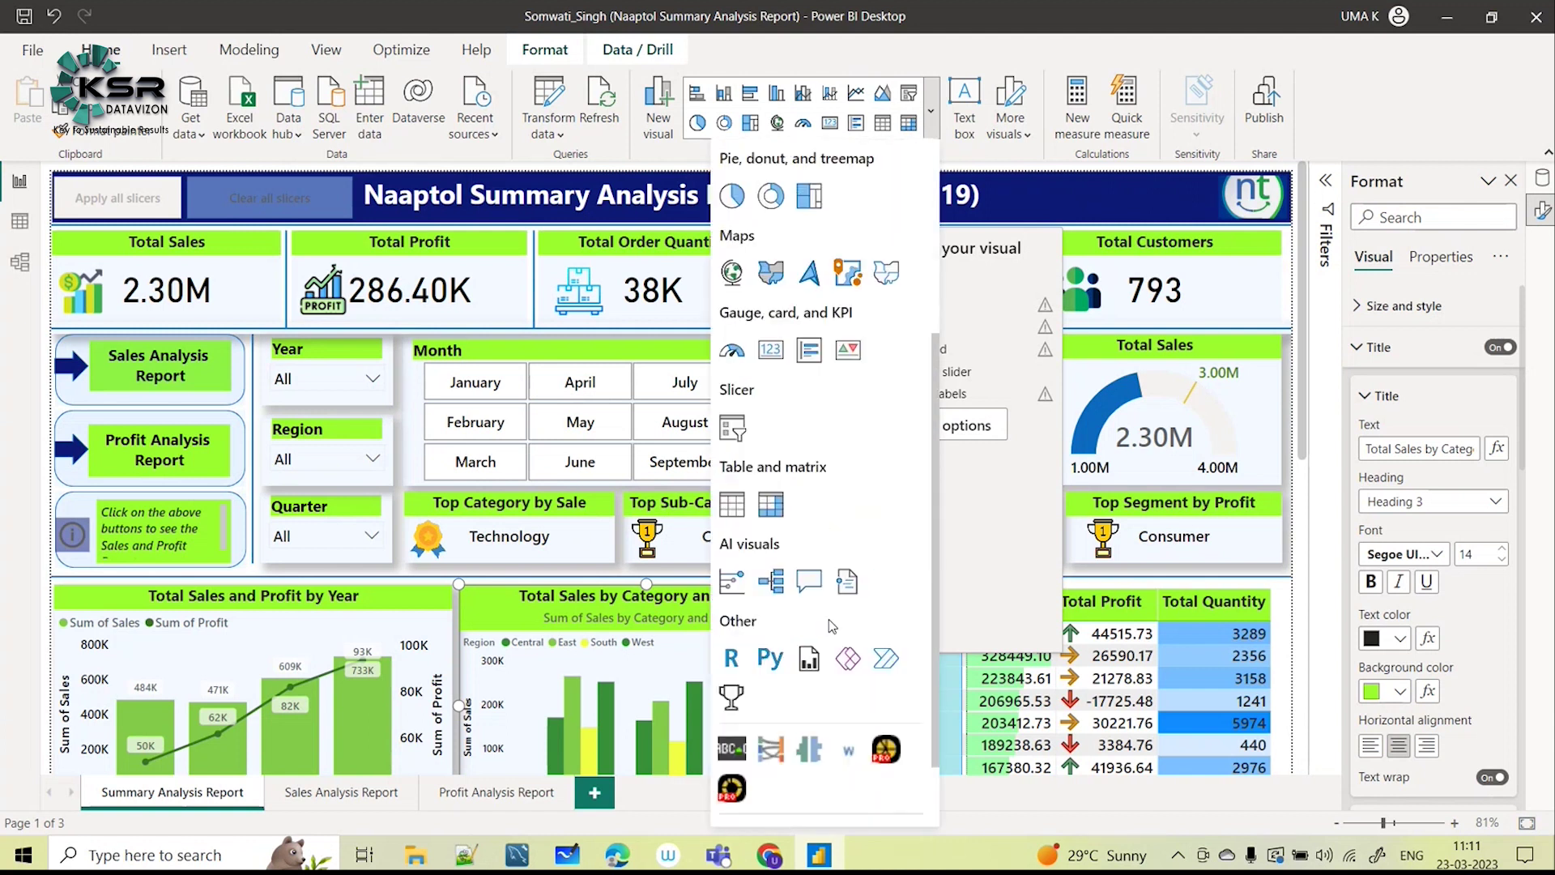
{"action": "left_click", "coordinate": [1369, 103]}
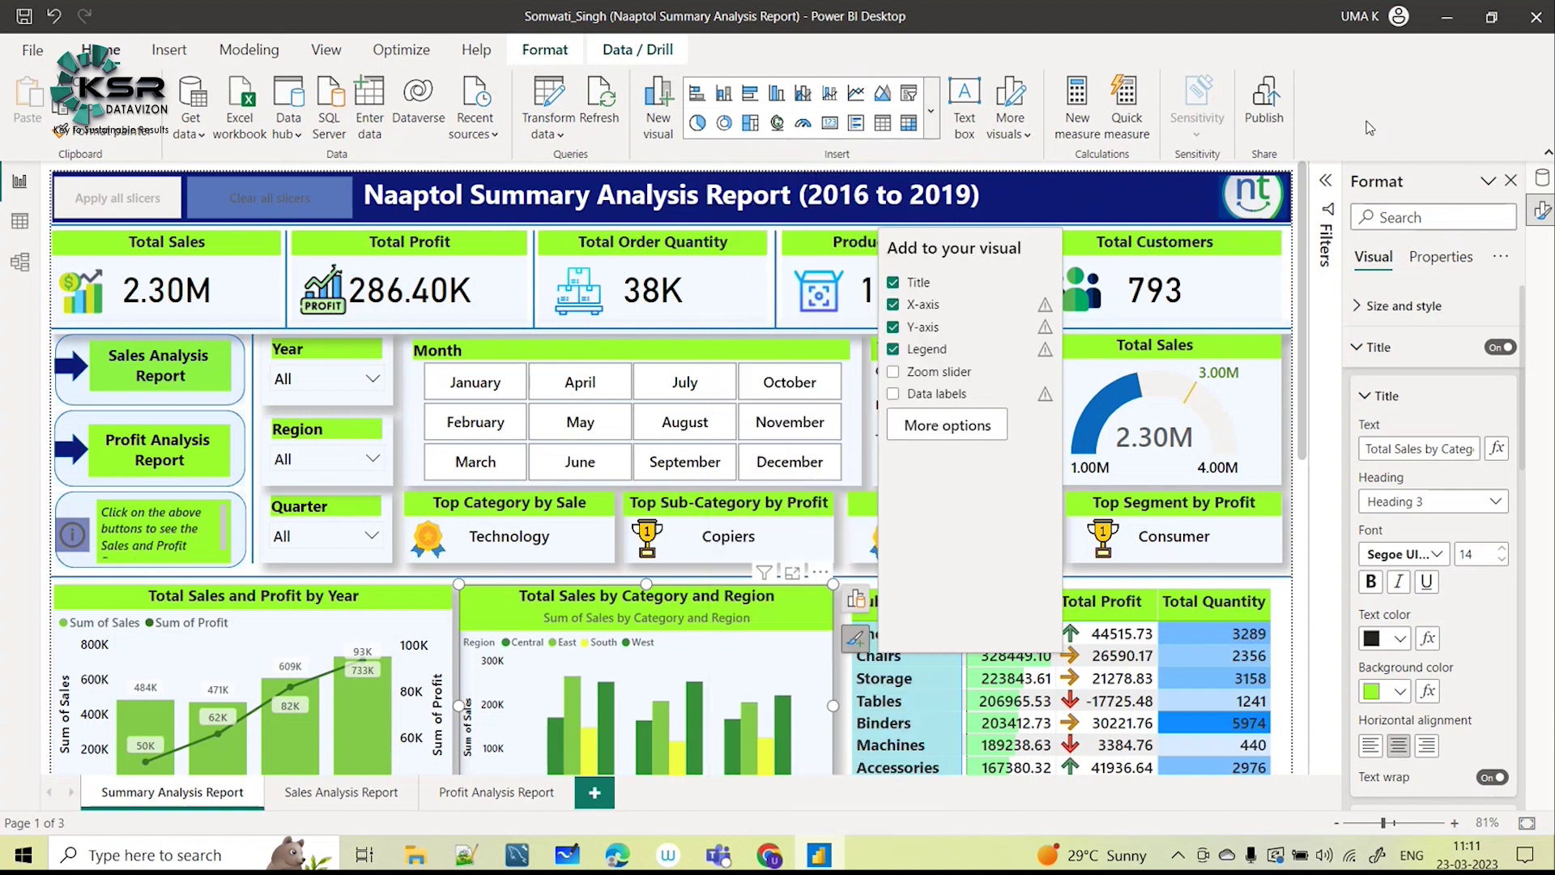